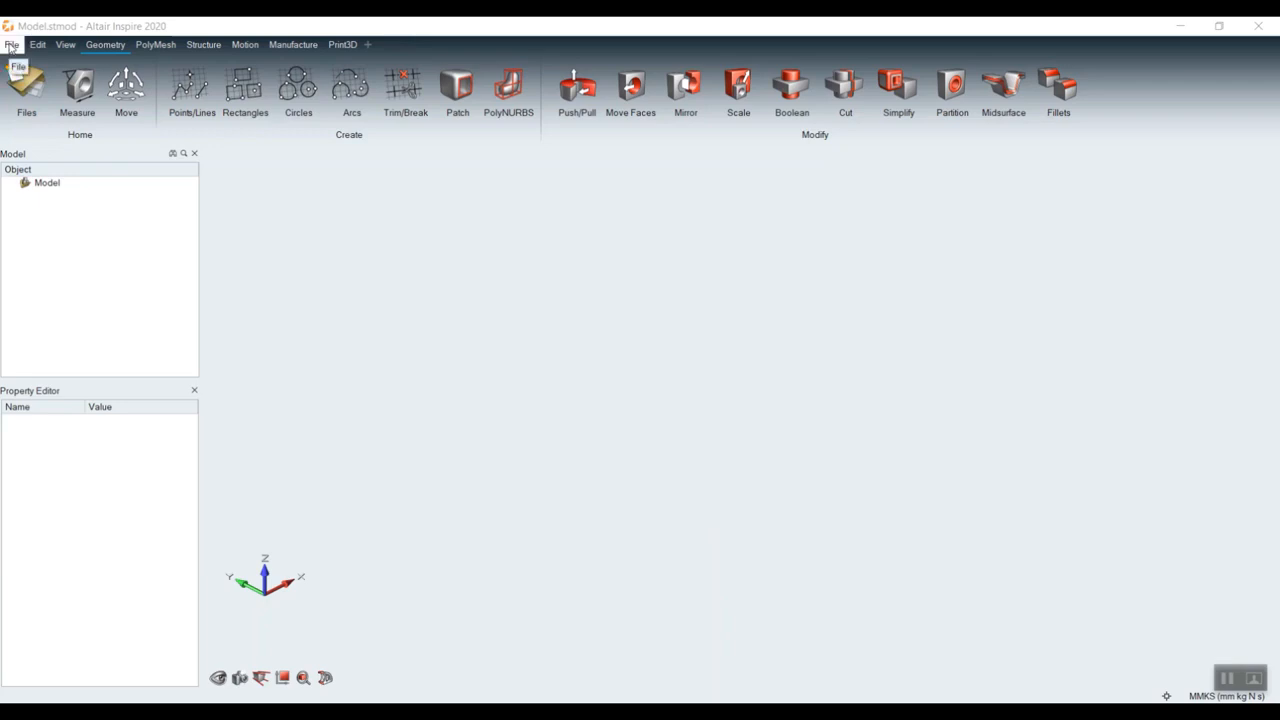
- Open the Parasolid file Exercise_2.x_b from the Desktop with all supported file types shown
click(11, 45)
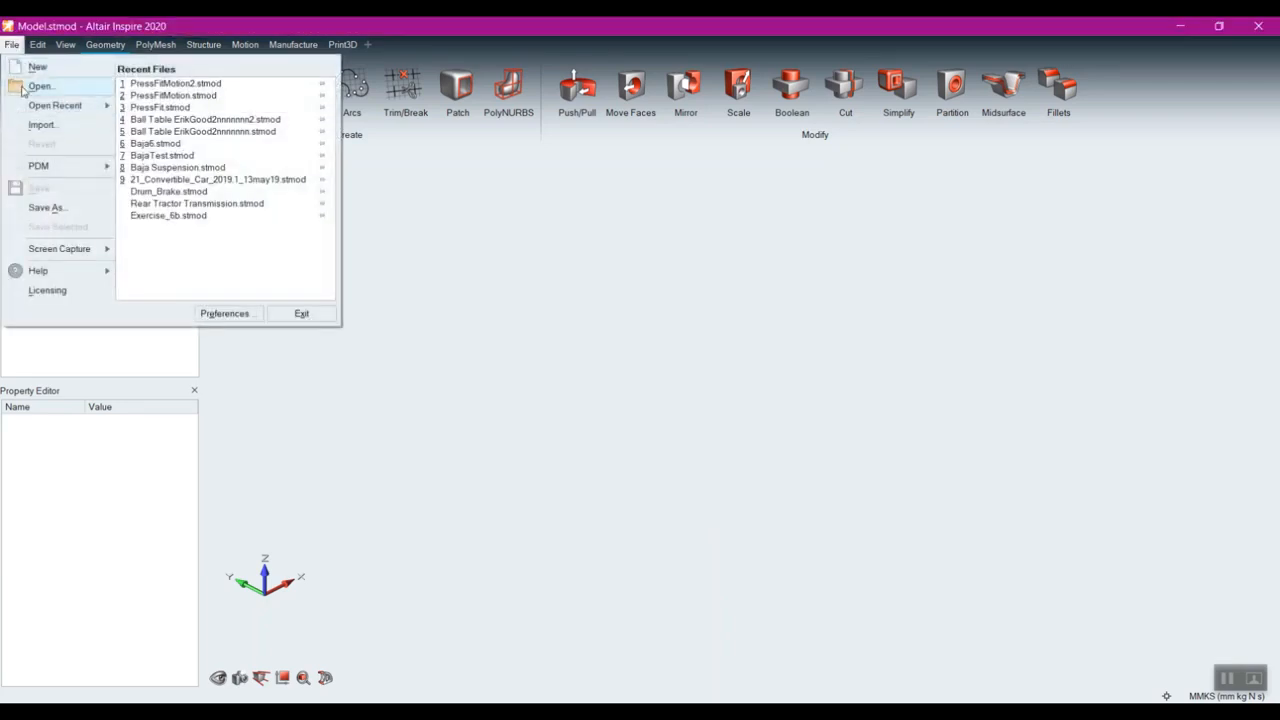
click(38, 86)
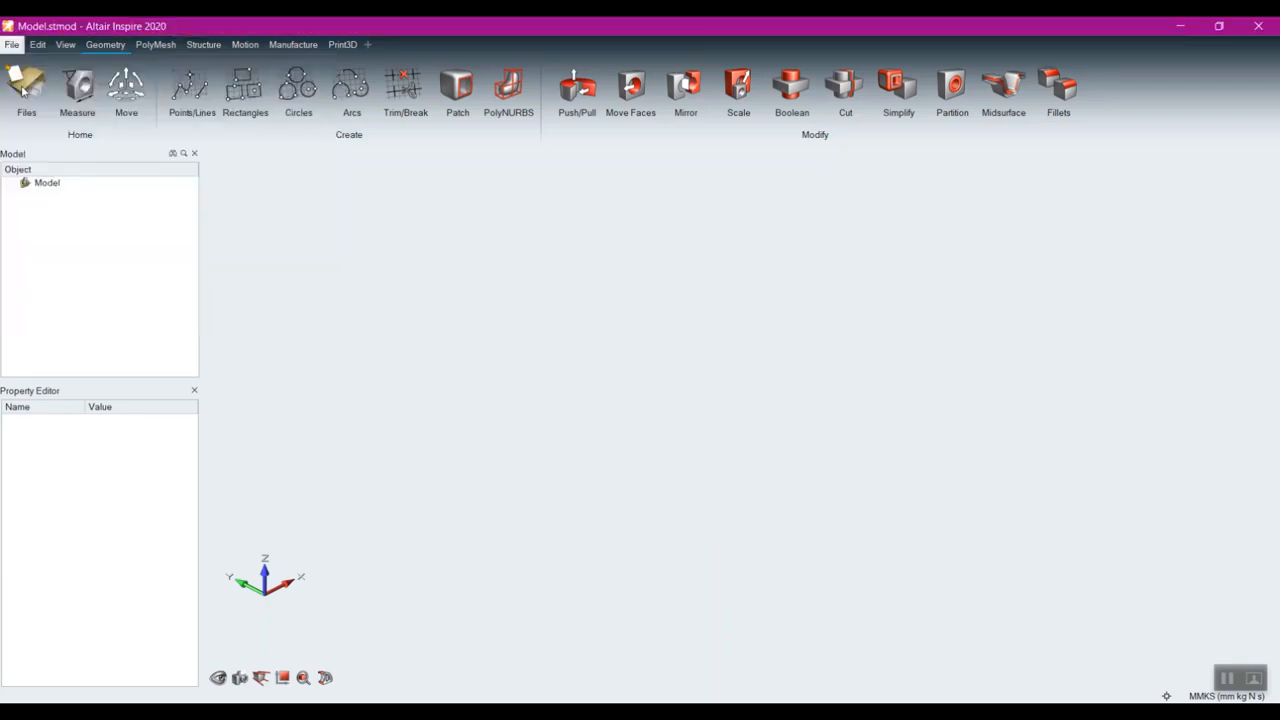
click(672, 383)
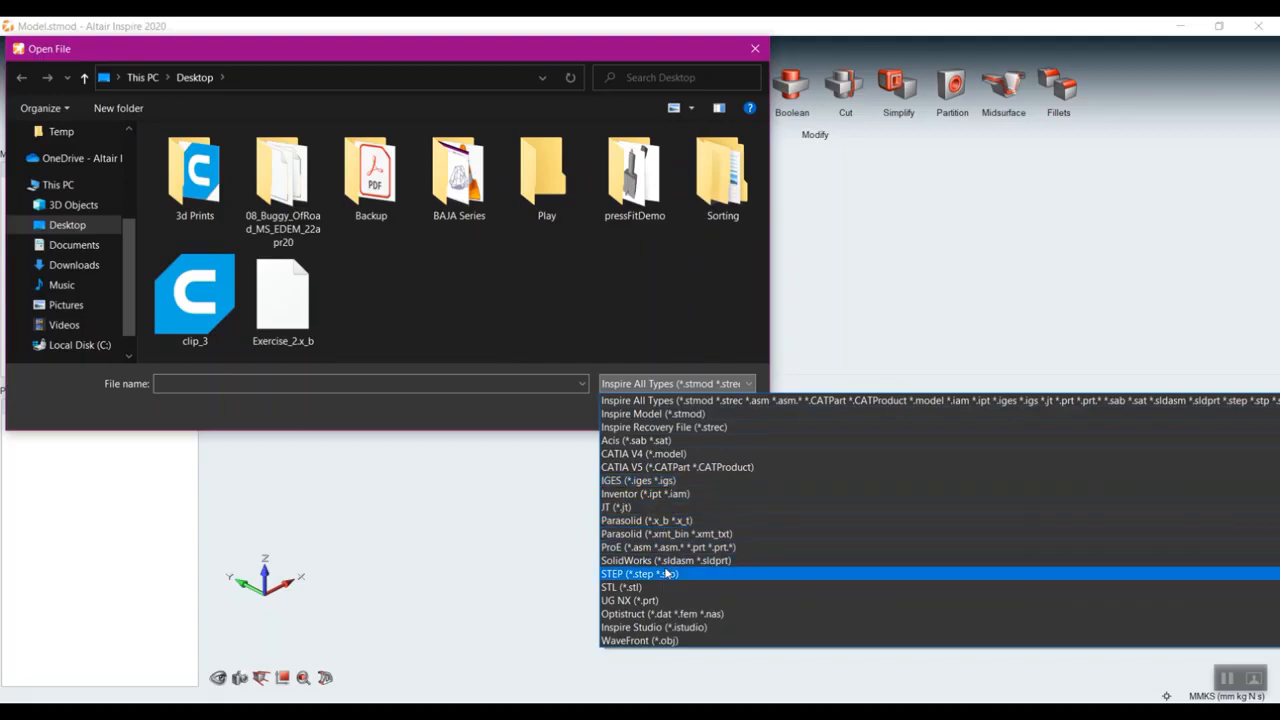
click(446, 288)
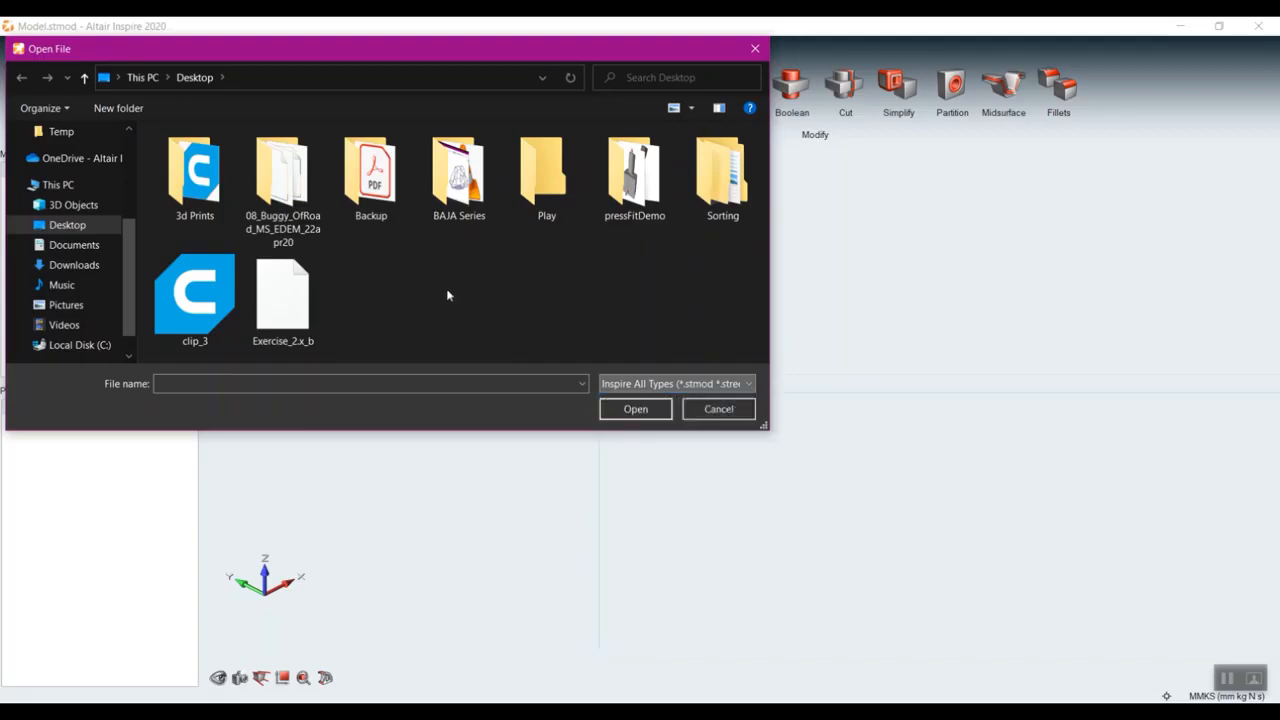
double_click(298, 309)
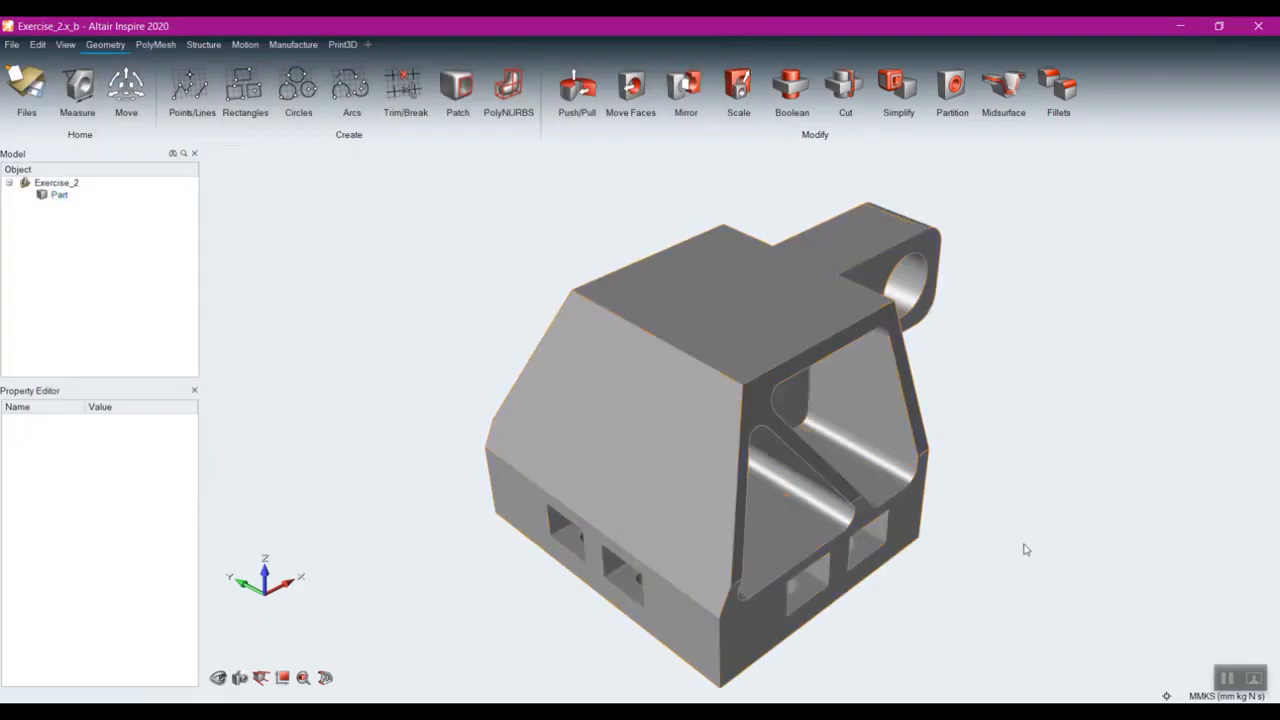
right_drag(983, 534, 744, 484)
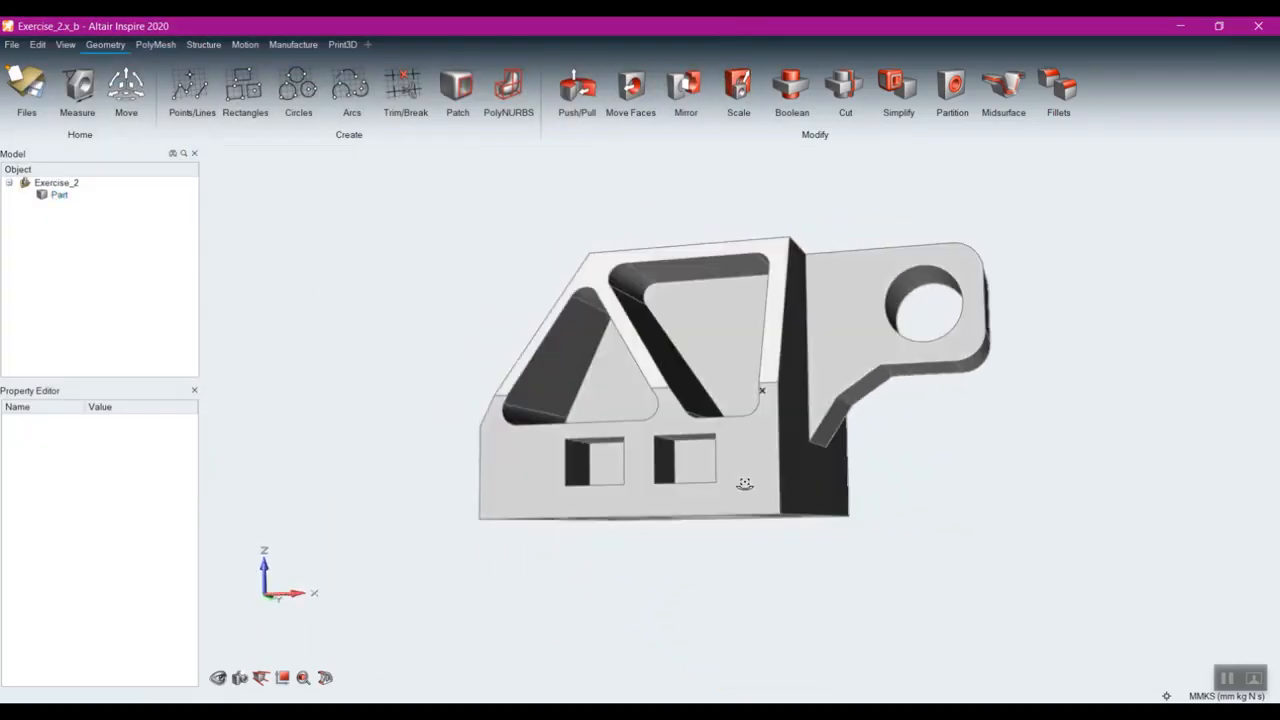
click(58, 195)
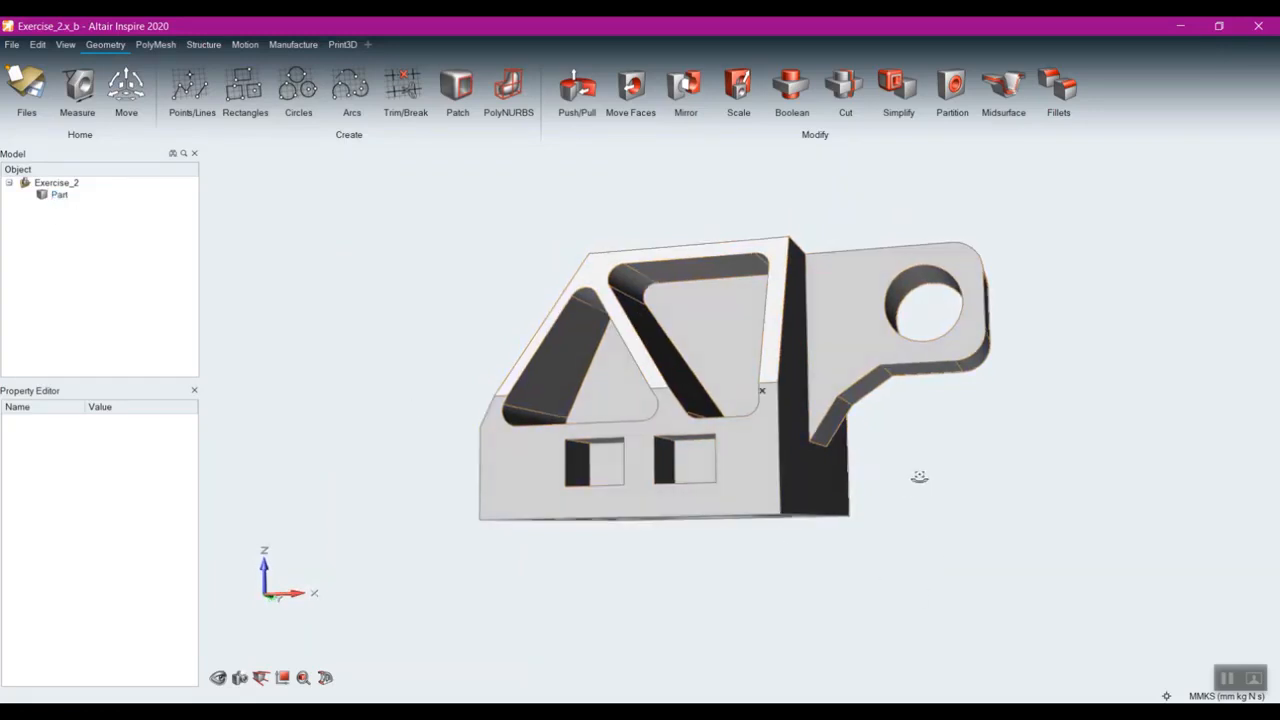
right_drag(920, 480, 894, 491)
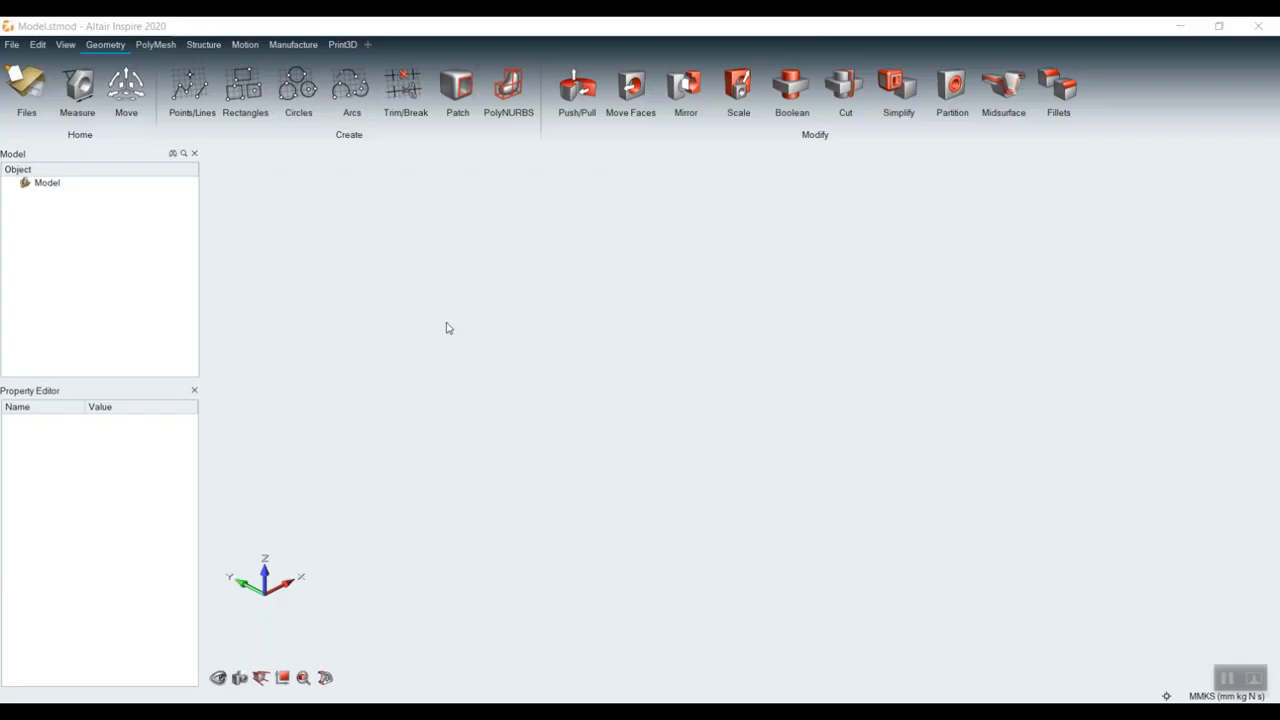
- Sketch a rectangle about 180 by 110 mm on the XY grid by placing two opposite corners
click(121, 46)
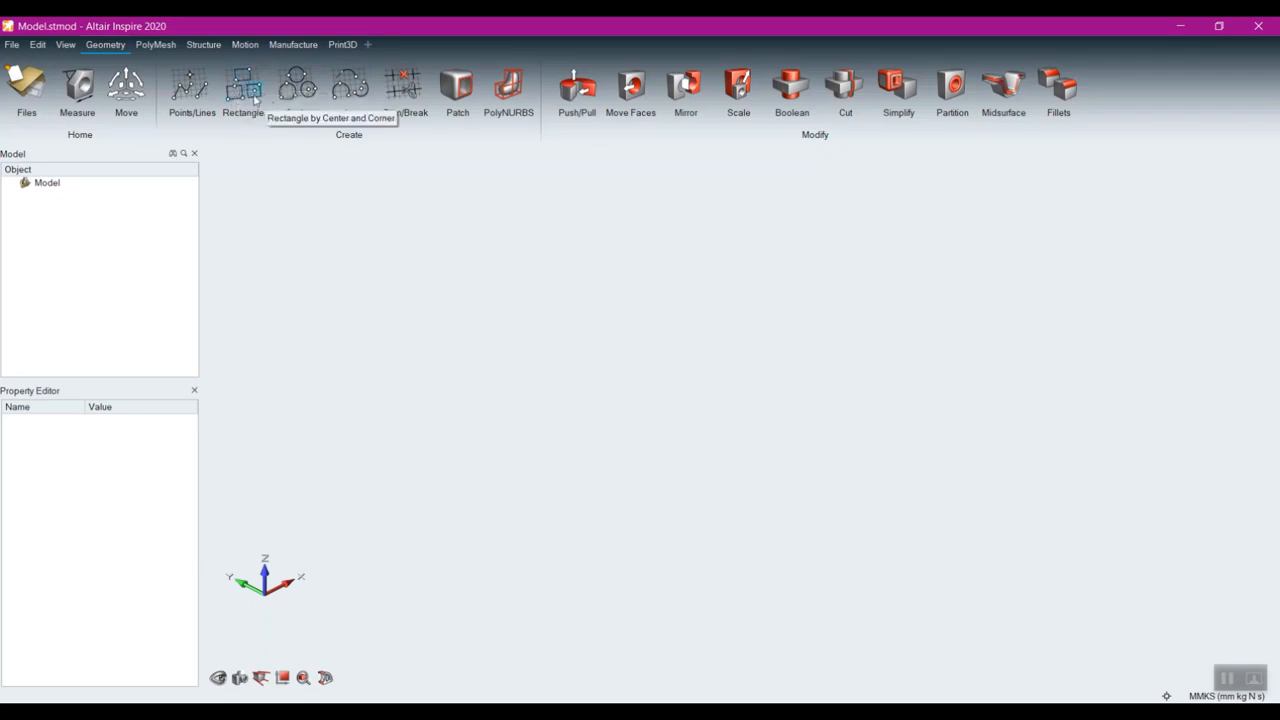
click(243, 88)
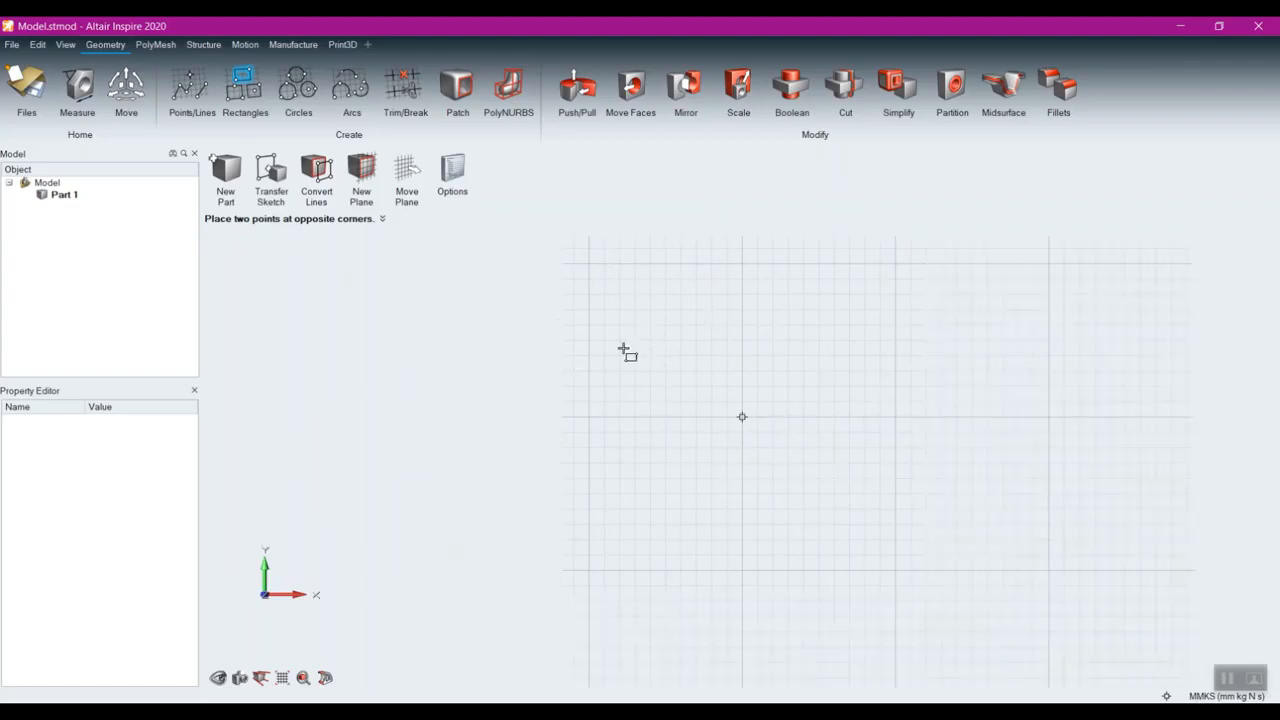
click(590, 326)
click(866, 492)
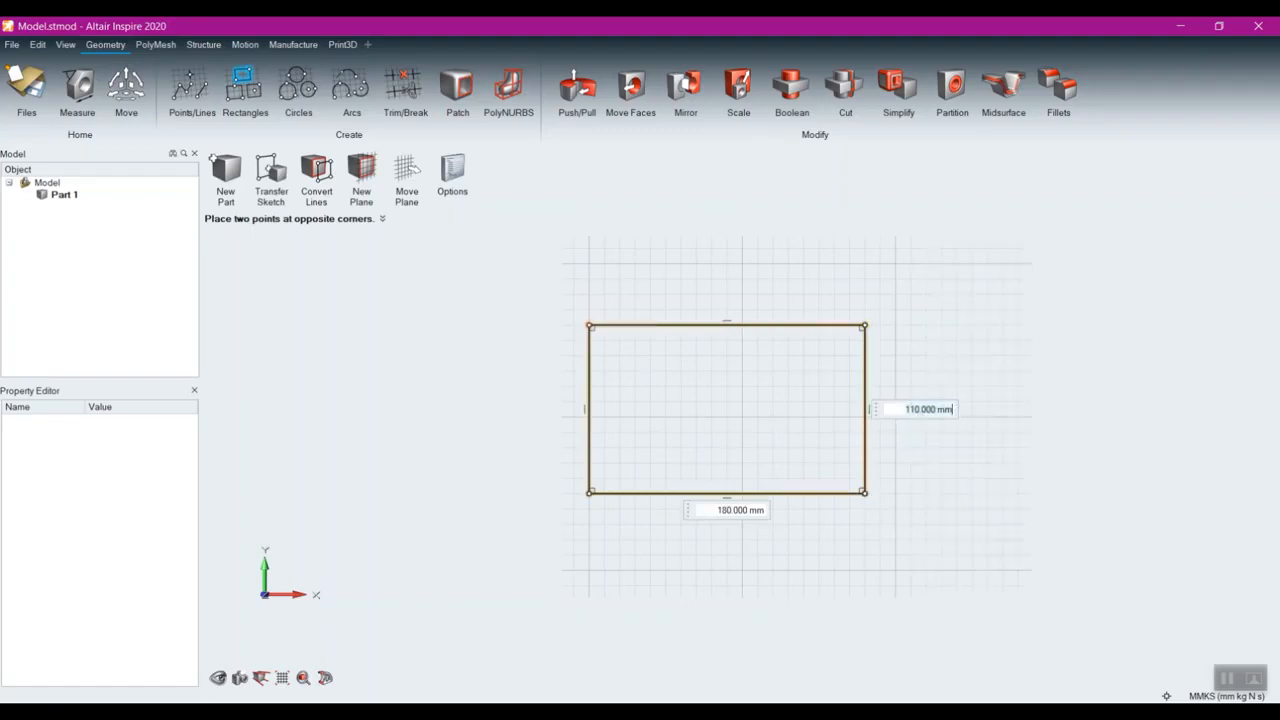
- Set the rectangle's height to 100 mm and its width to 200 mm, and finish the sketch
key(ctrl+a)
text(100)
key(Return)
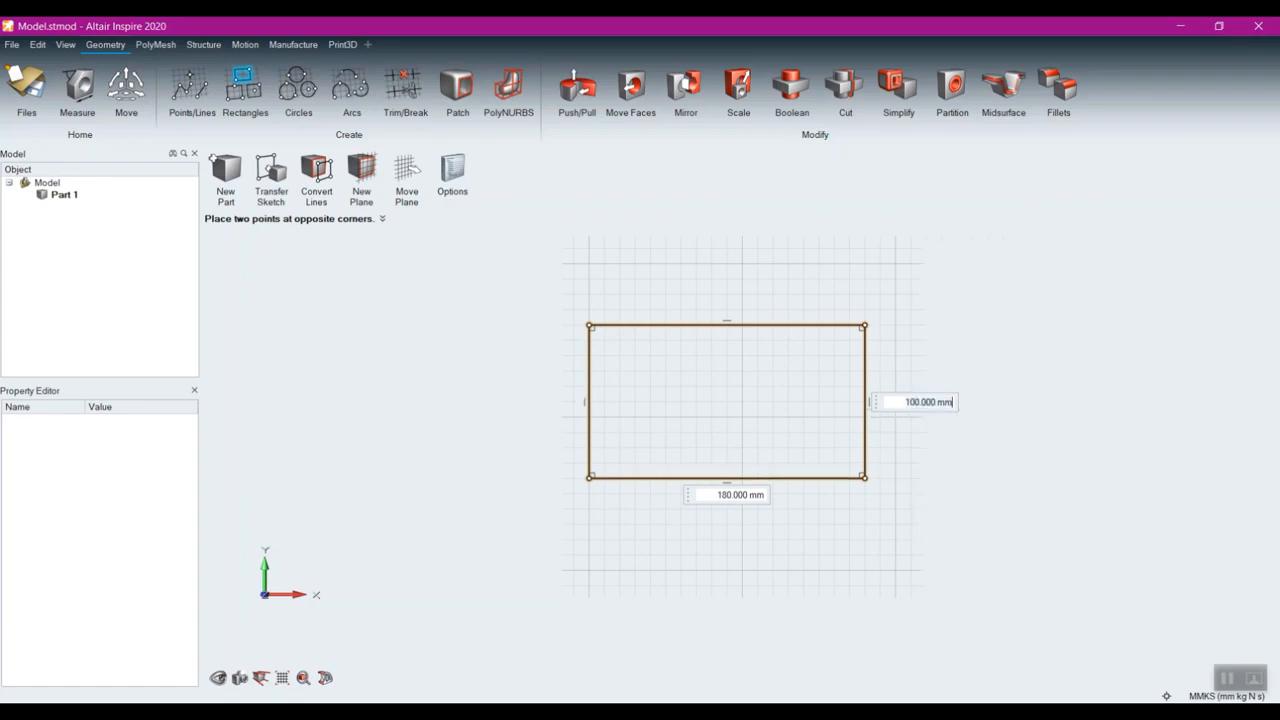
click(723, 497)
key(ctrl+a)
text(200)
key(Return)
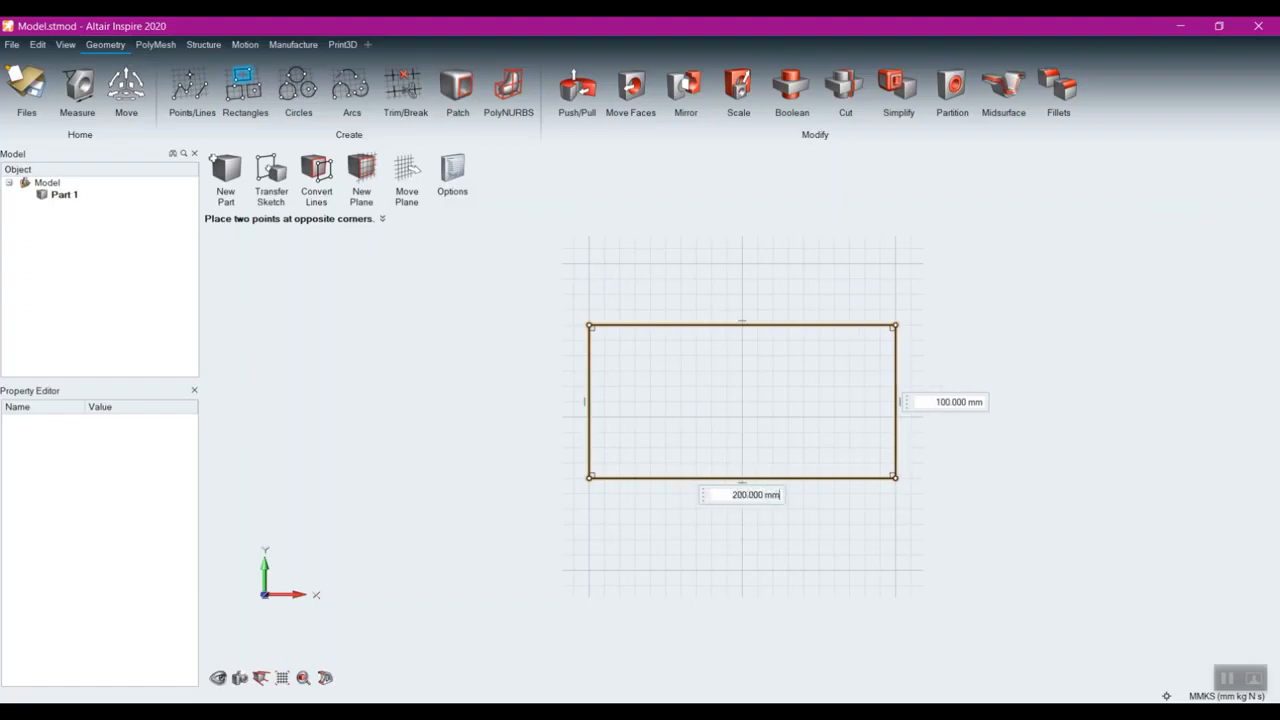
right_click(634, 523)
click(612, 525)
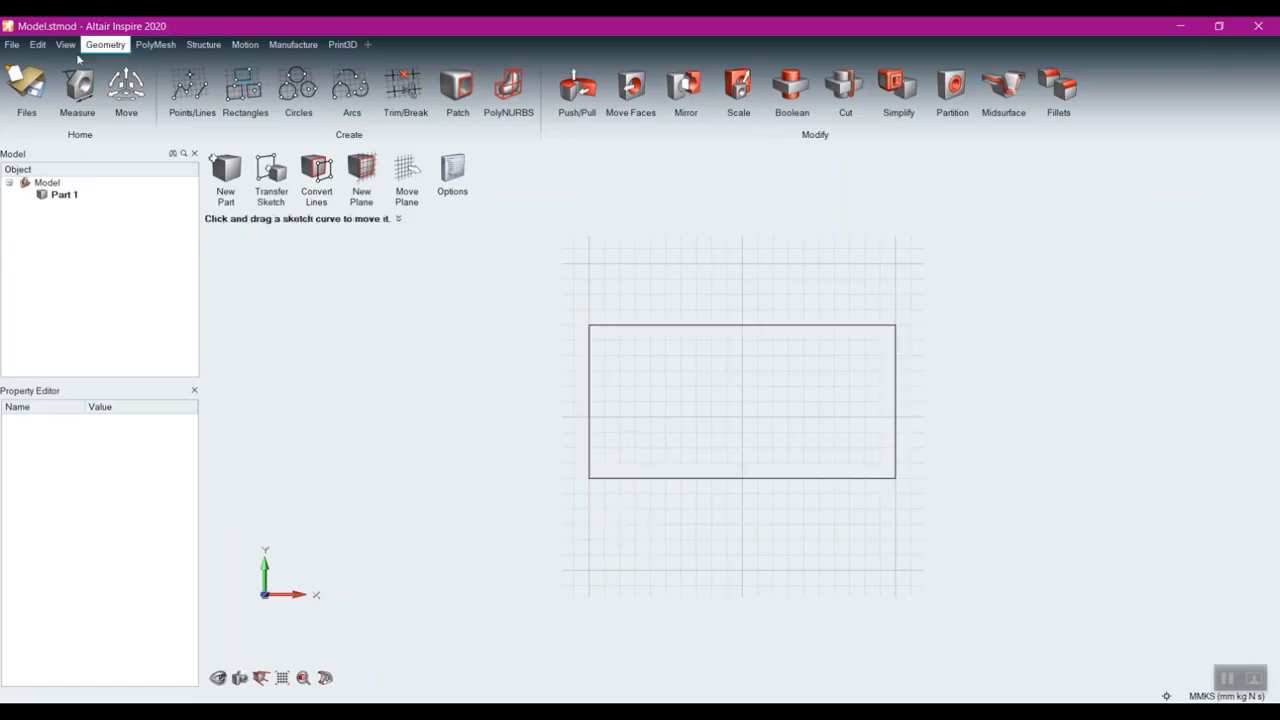
right_click(656, 530)
click(636, 525)
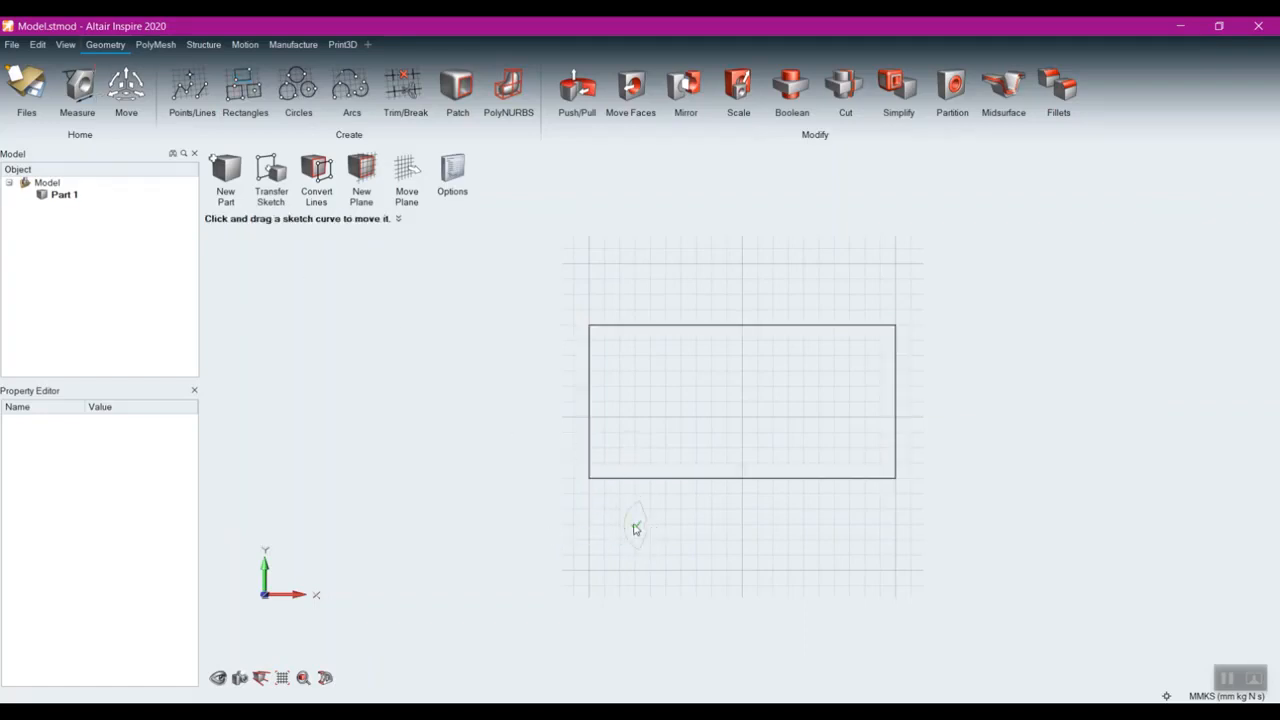
- Push/pull the rectangular face upward 100 mm to form a solid block
mouse_move(687, 548)
middle_down()
mouse_move(689, 397)
mouse_move(622, 392)
middle_up()
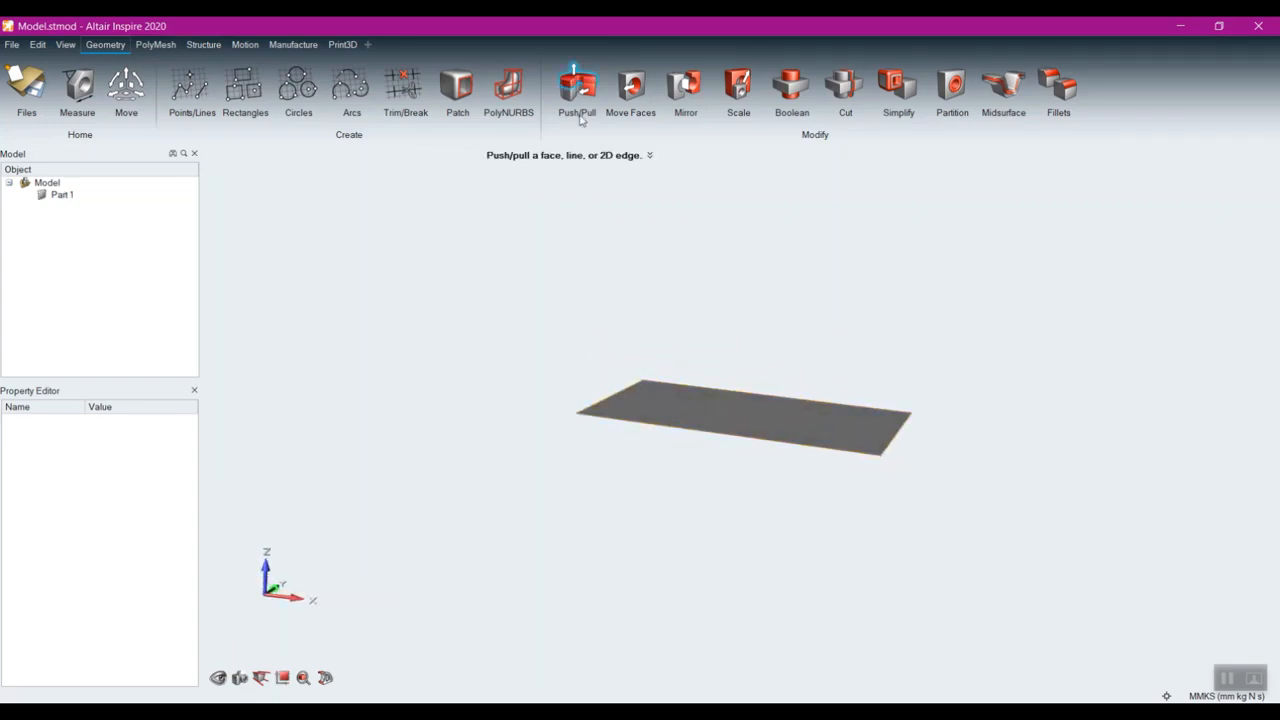
click(717, 412)
drag(717, 412, 720, 328)
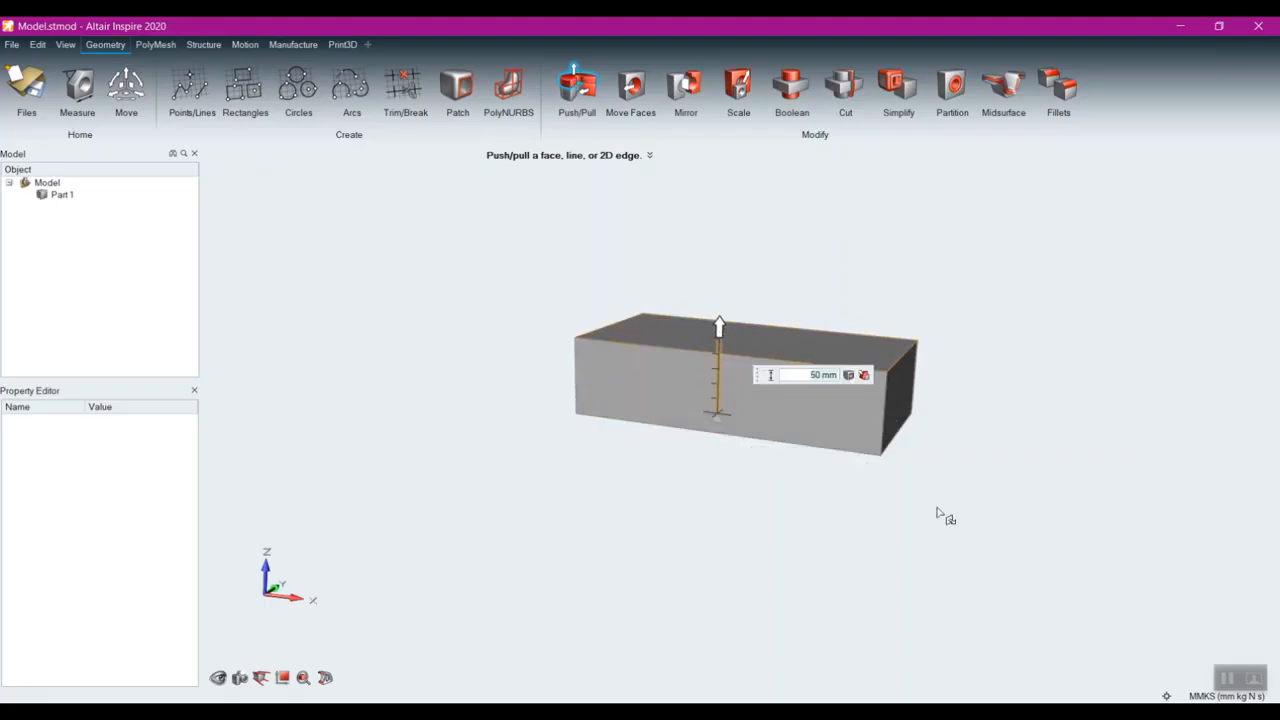
text(100)
key(Return)
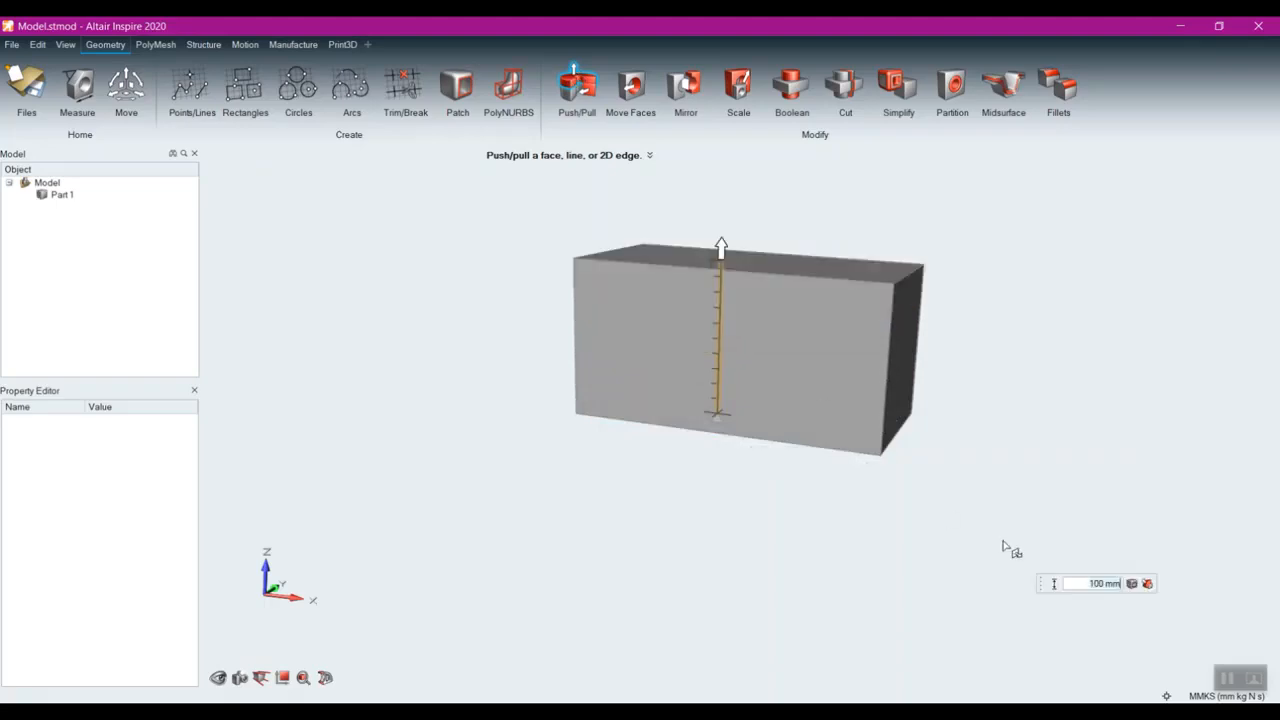
right_click(620, 478)
click(606, 474)
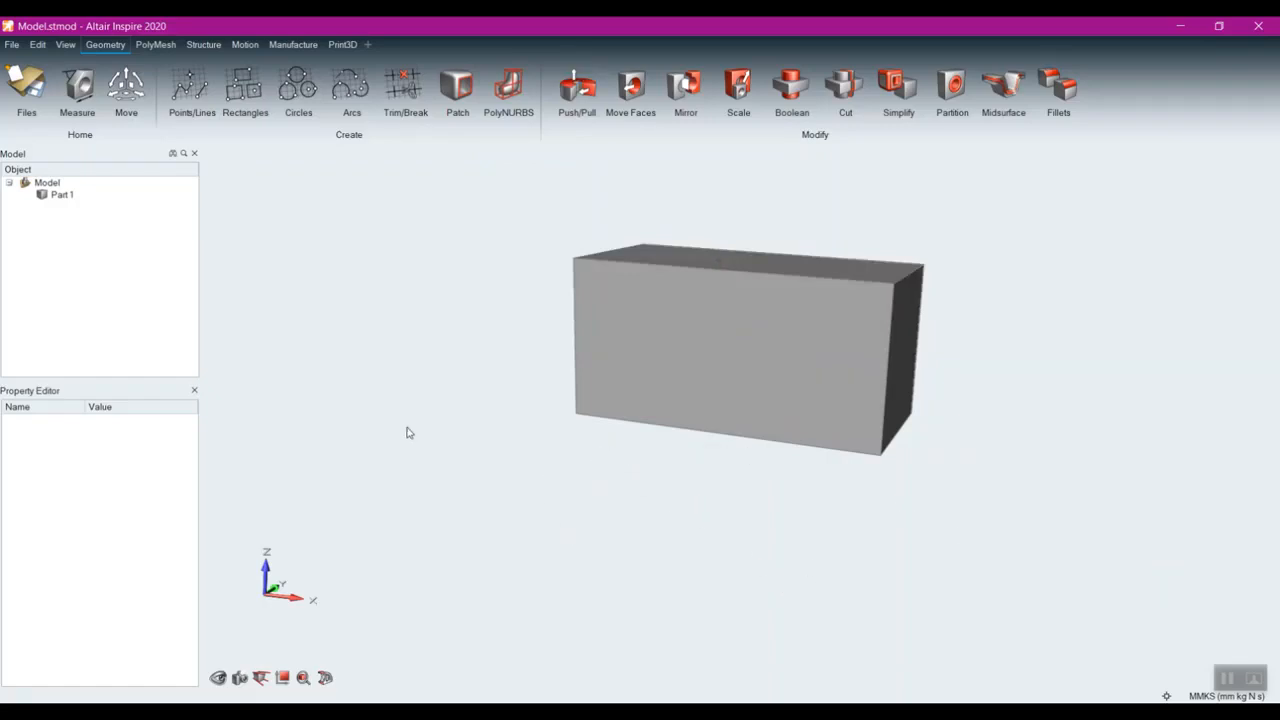
- Sketch a circle about 40 mm in diameter on the block's long side face, off-centre toward one end, and finish the sketch
mouse_move(565, 397)
right_down()
mouse_move(560, 371)
mouse_move(677, 426)
mouse_move(675, 462)
mouse_move(634, 431)
mouse_move(635, 387)
mouse_move(645, 404)
right_up()
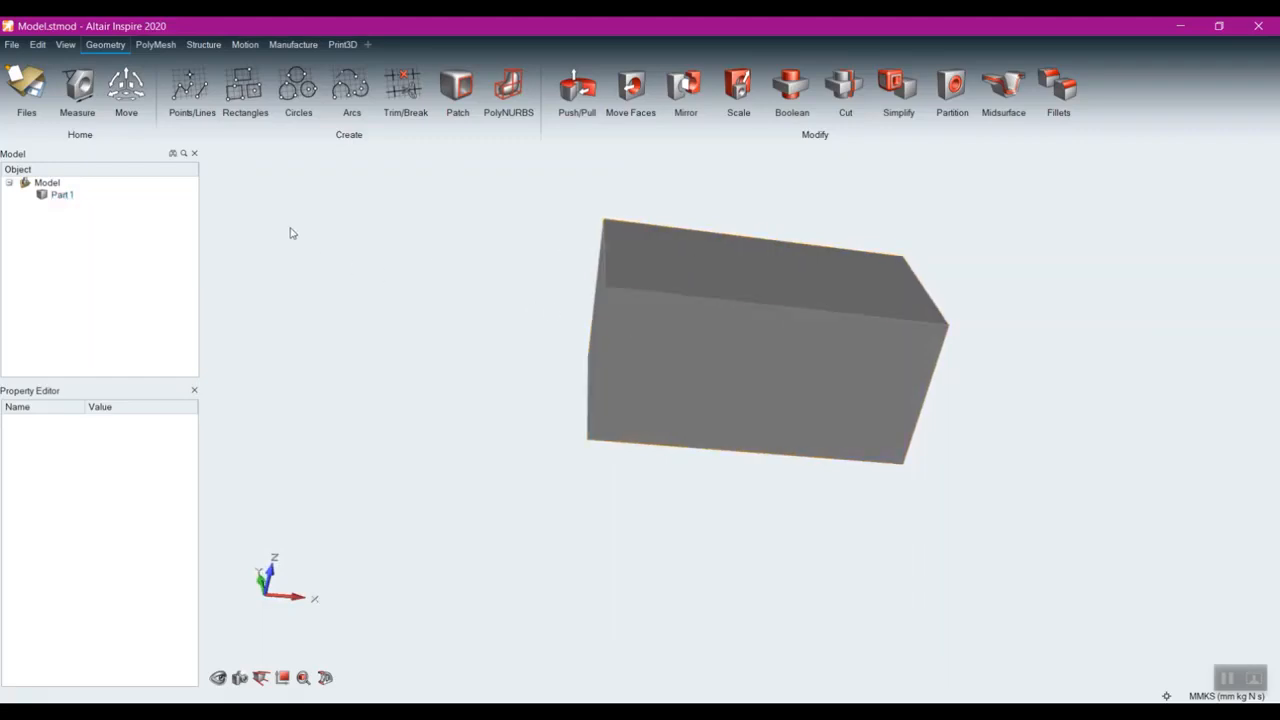
click(311, 90)
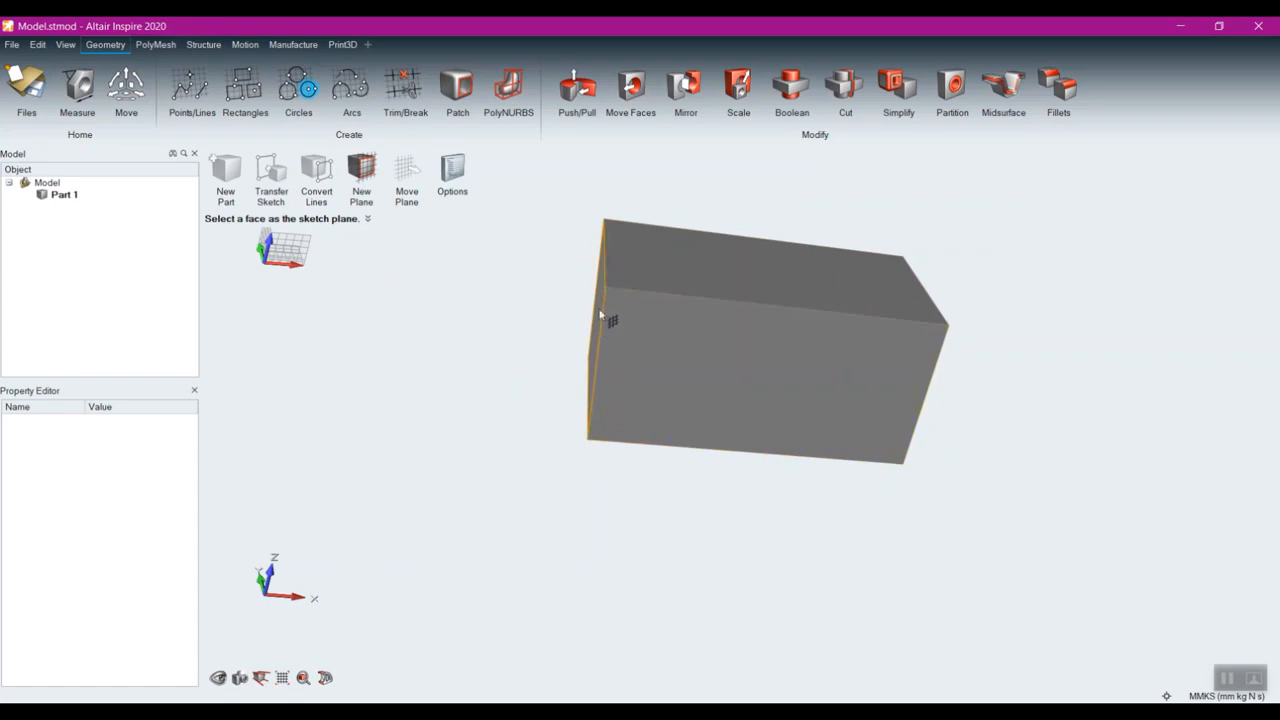
click(670, 354)
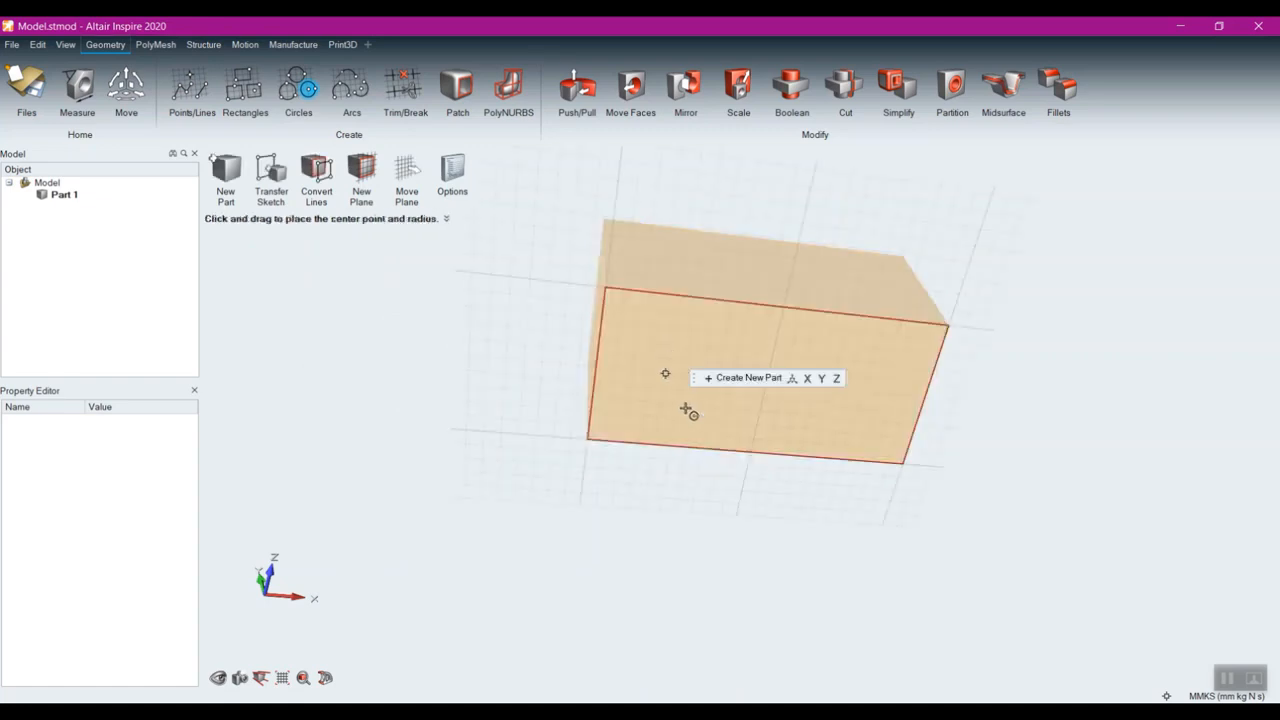
drag(697, 344, 726, 370)
right_click(466, 373)
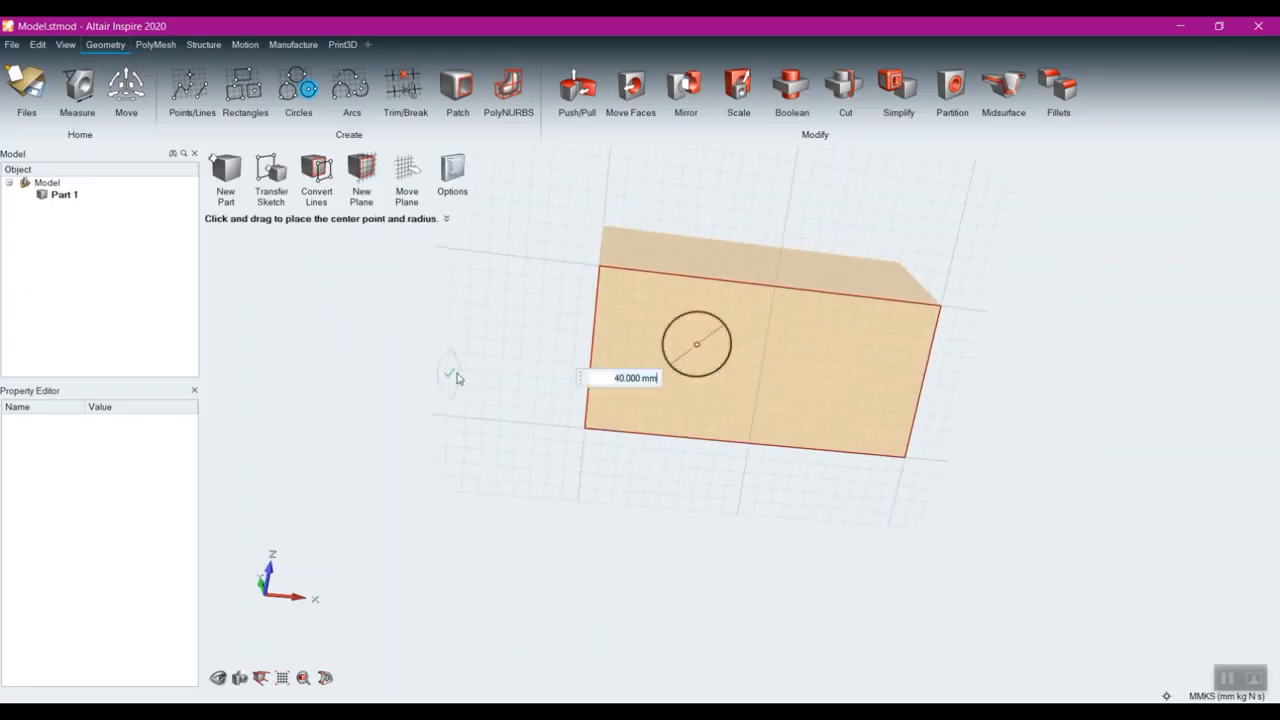
right_click(466, 373)
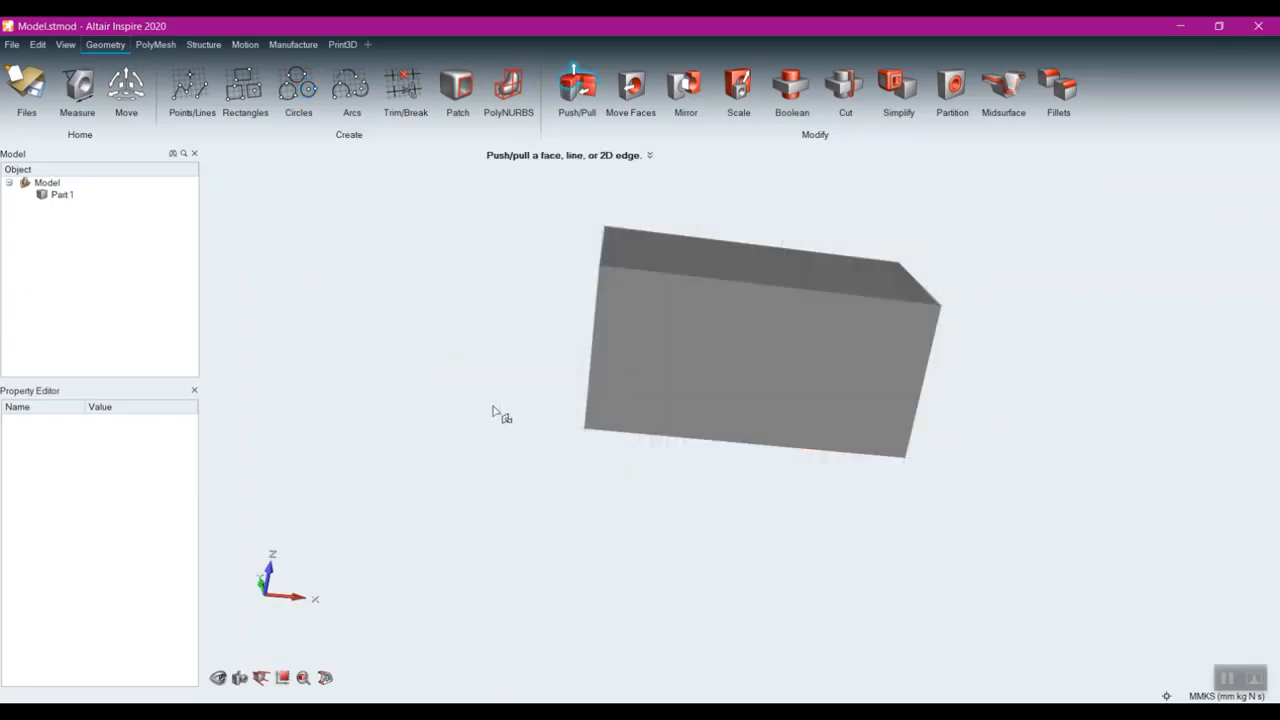
- Pull the circular face outward about 60 mm, and push it completely through the block to cut a through hole
mouse_move(714, 537)
middle_down()
mouse_move(731, 446)
mouse_move(621, 431)
mouse_move(526, 517)
mouse_move(523, 529)
mouse_move(559, 526)
mouse_move(537, 554)
middle_up()
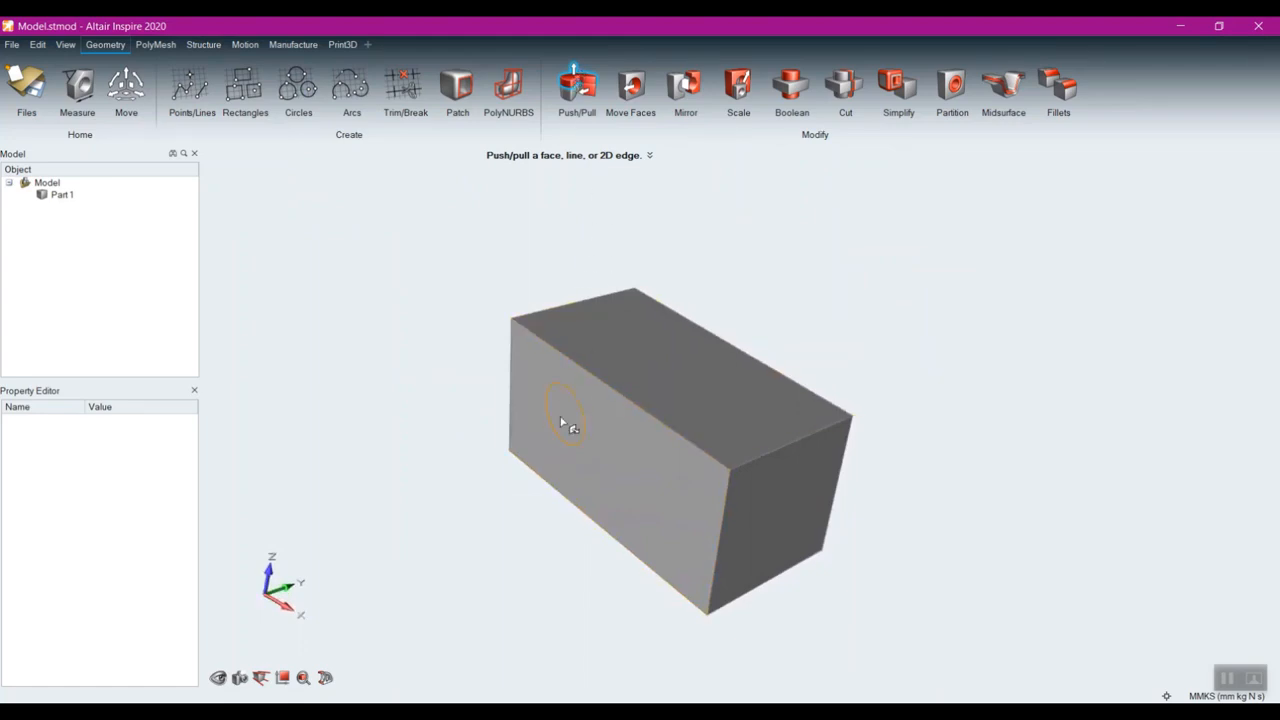
drag(567, 424, 472, 451)
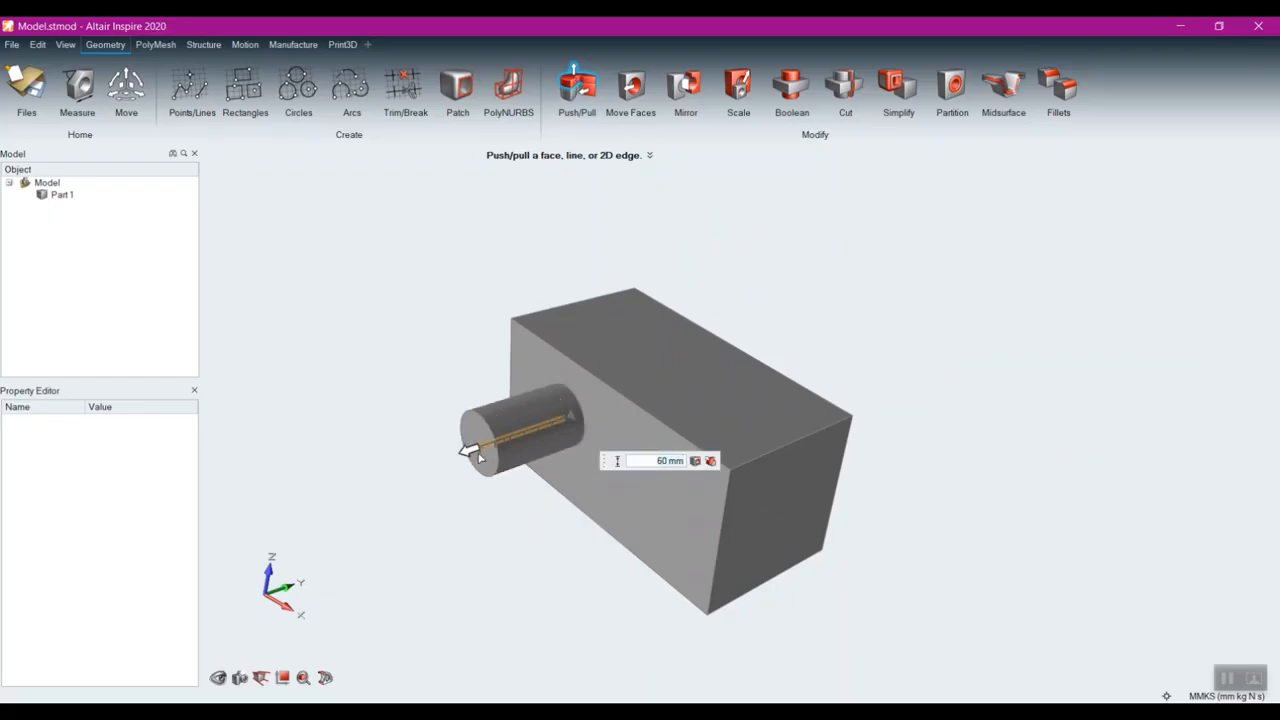
drag(478, 456, 813, 361)
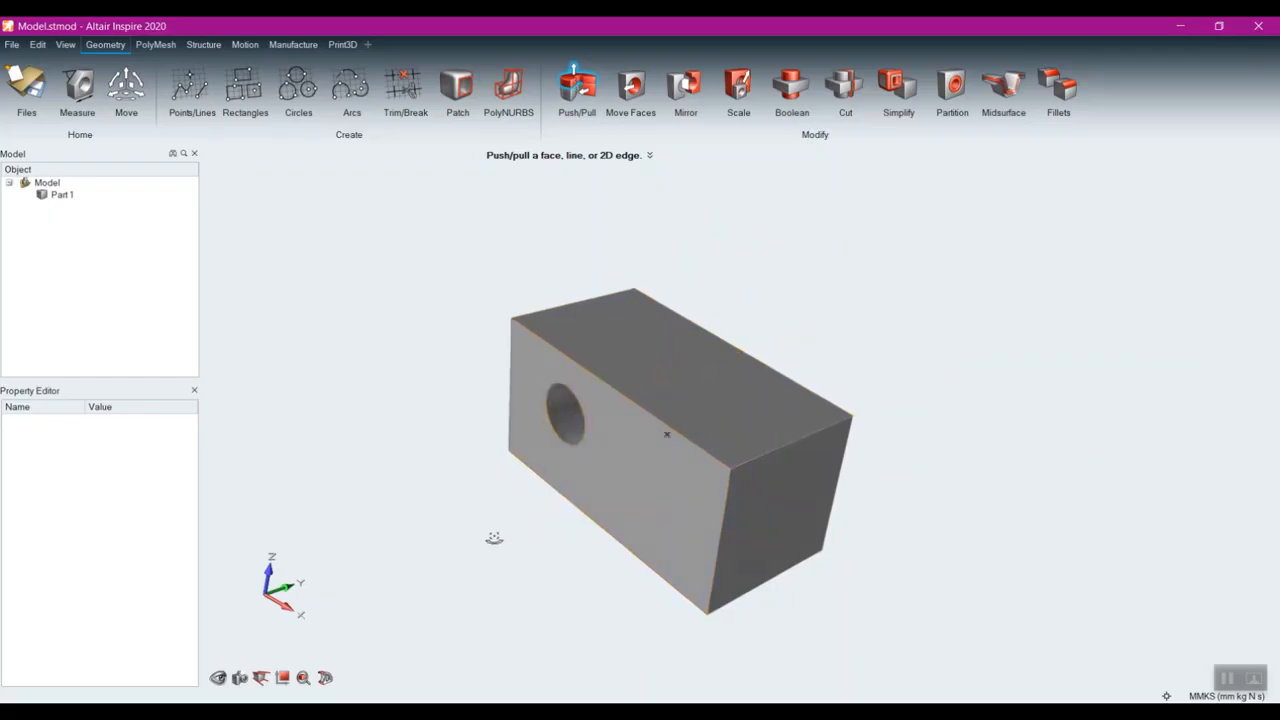
right_drag(491, 534, 757, 531)
key(Escape)
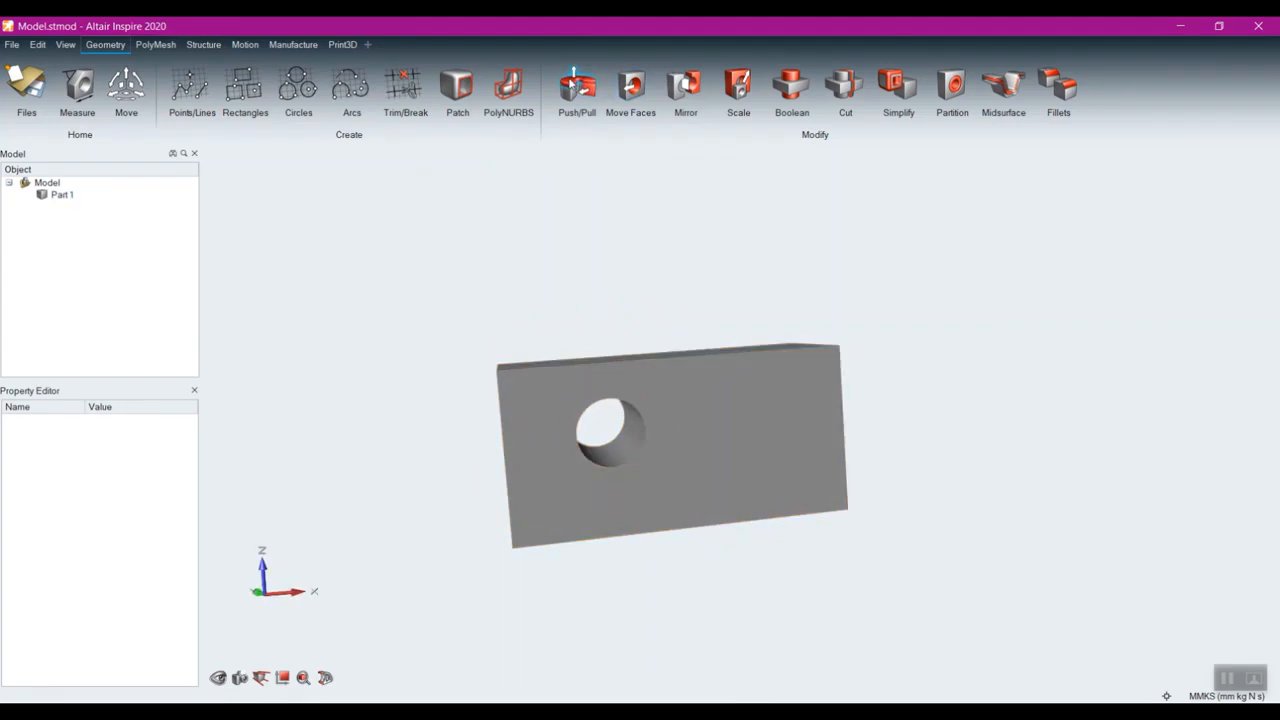
- Resize the through hole with Push/Pull, trying a 15 mm diameter and settling on 30 mm
click(574, 88)
scroll(637, 446, up, 1)
click(629, 432)
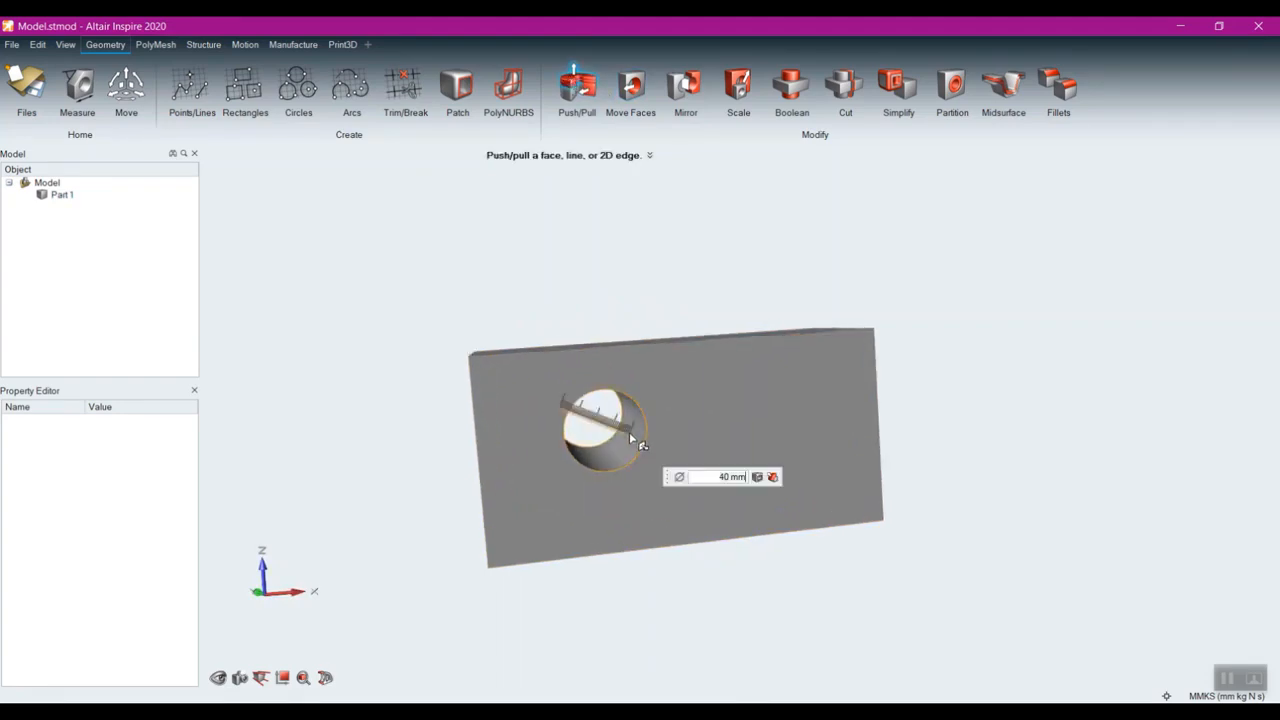
mouse_move(637, 441)
mouse_down()
mouse_move(655, 450)
mouse_move(625, 447)
mouse_up()
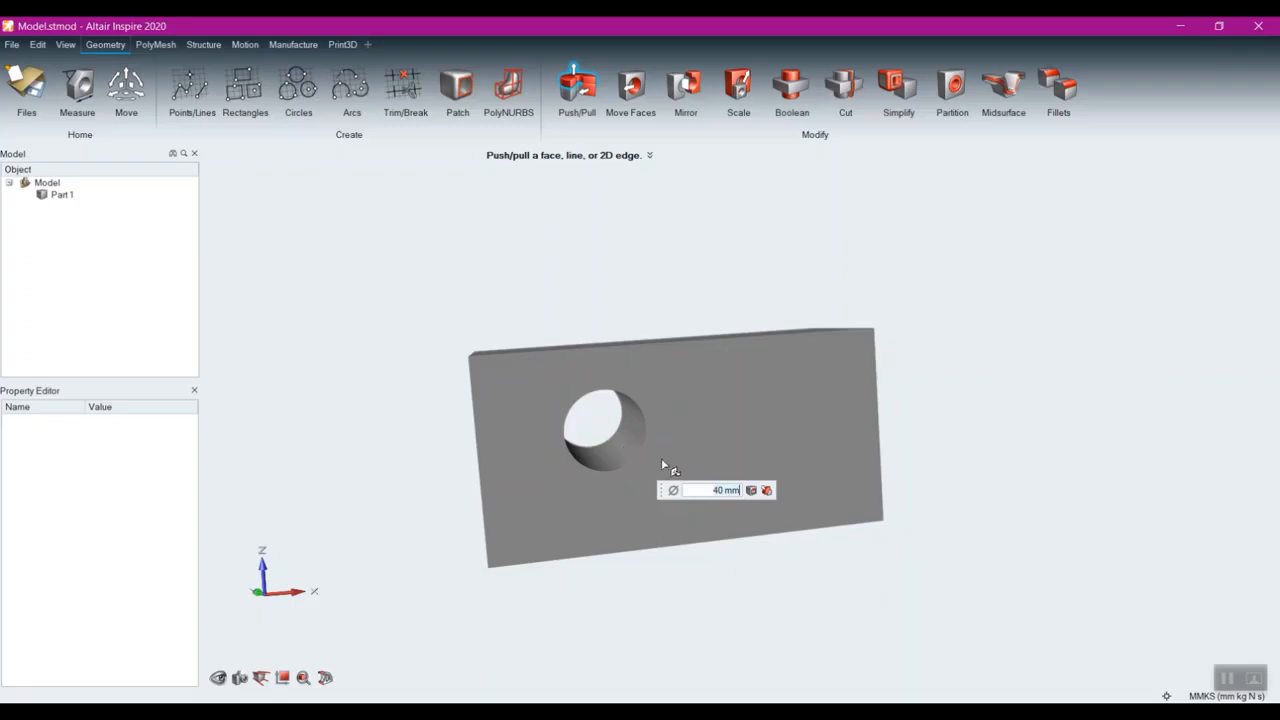
click(739, 490)
text(15)
key(Return)
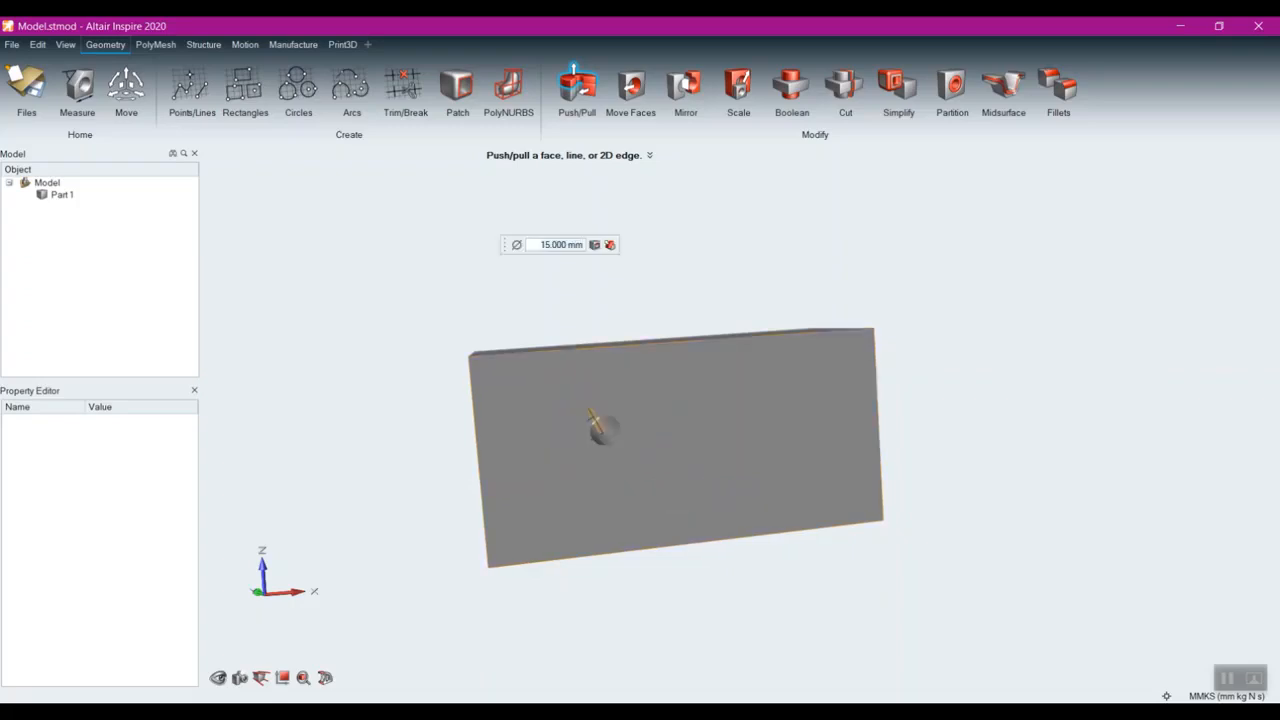
text(30)
key(Return)
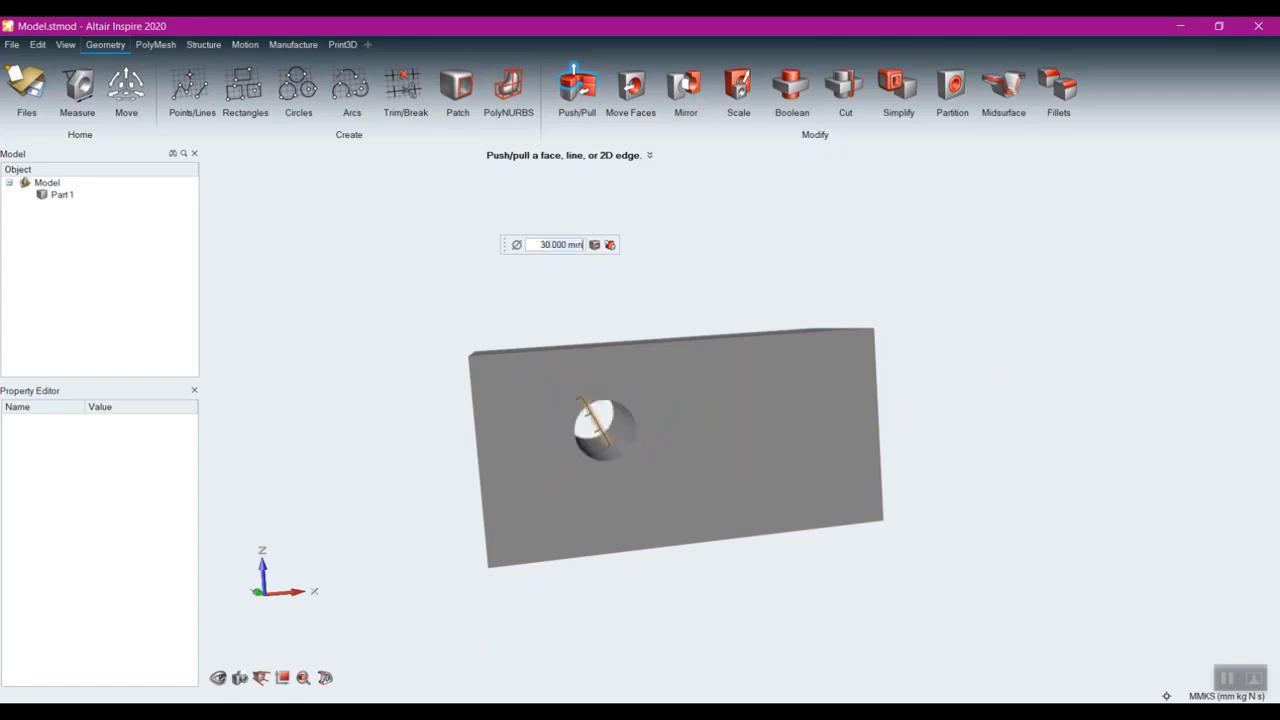
right_click(788, 199)
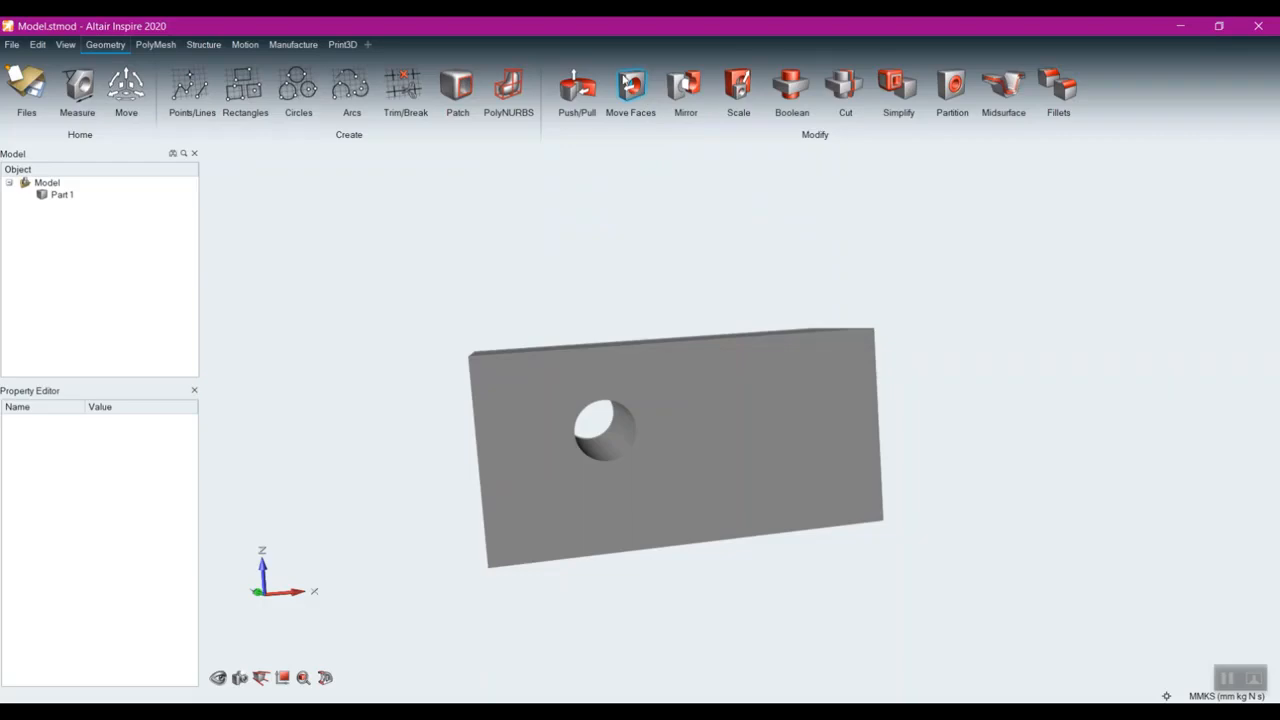
- Move the through hole's face about 29 mm along the X axis with Move Faces
click(627, 84)
click(622, 444)
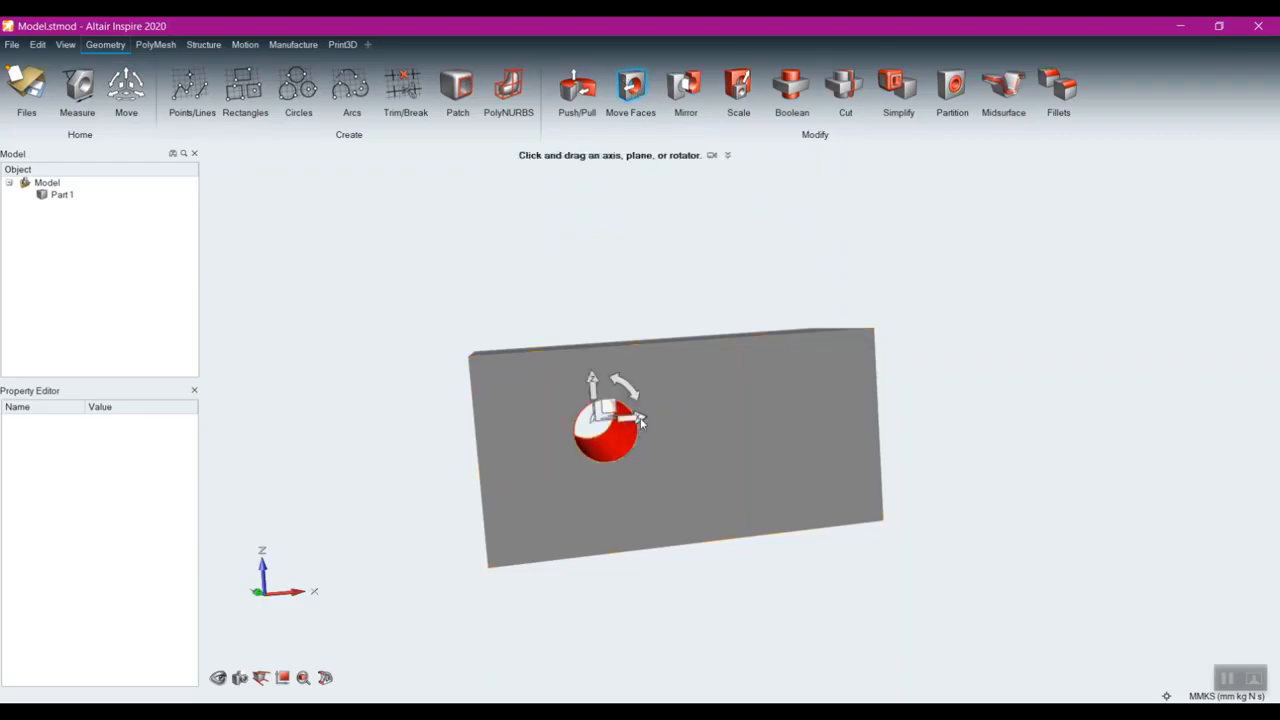
drag(630, 418, 689, 415)
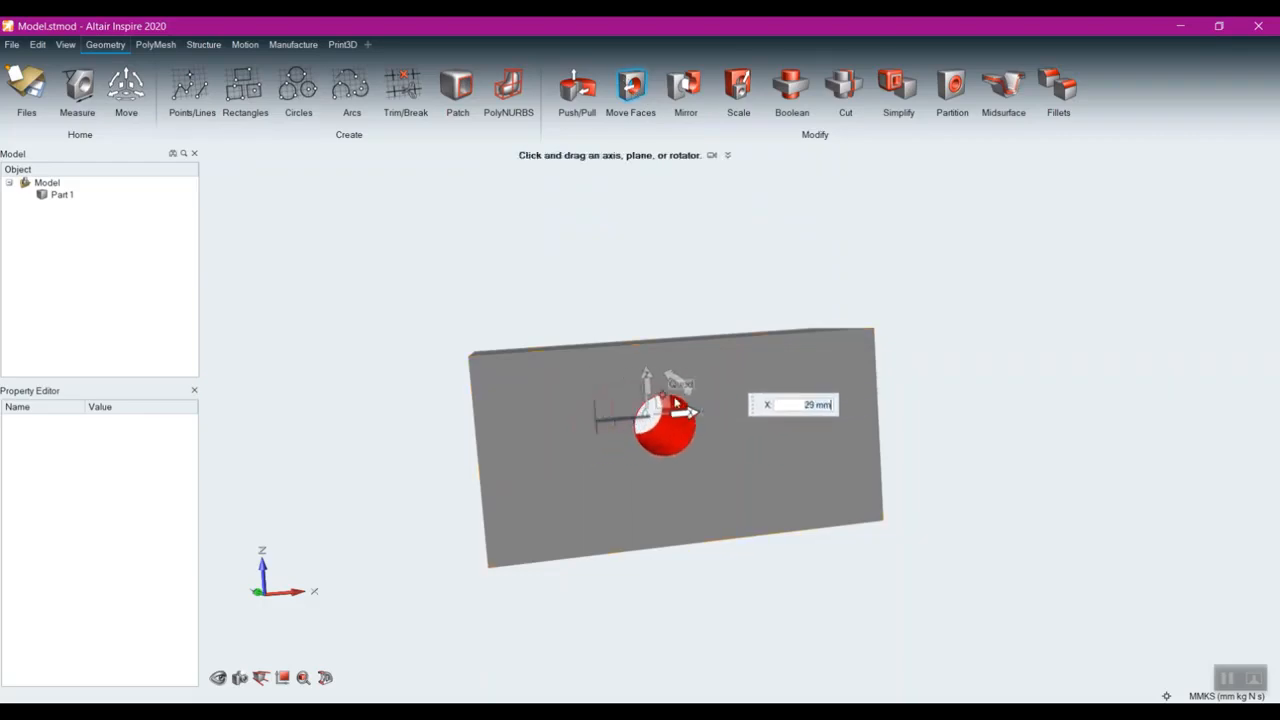
middle_drag(654, 436, 771, 460)
- Try moving the hole up into the block's upper edge, 104 mm along X past the block's end, and back to about 2 mm
drag(632, 390, 636, 416)
middle_drag(898, 548, 646, 543)
drag(692, 424, 872, 483)
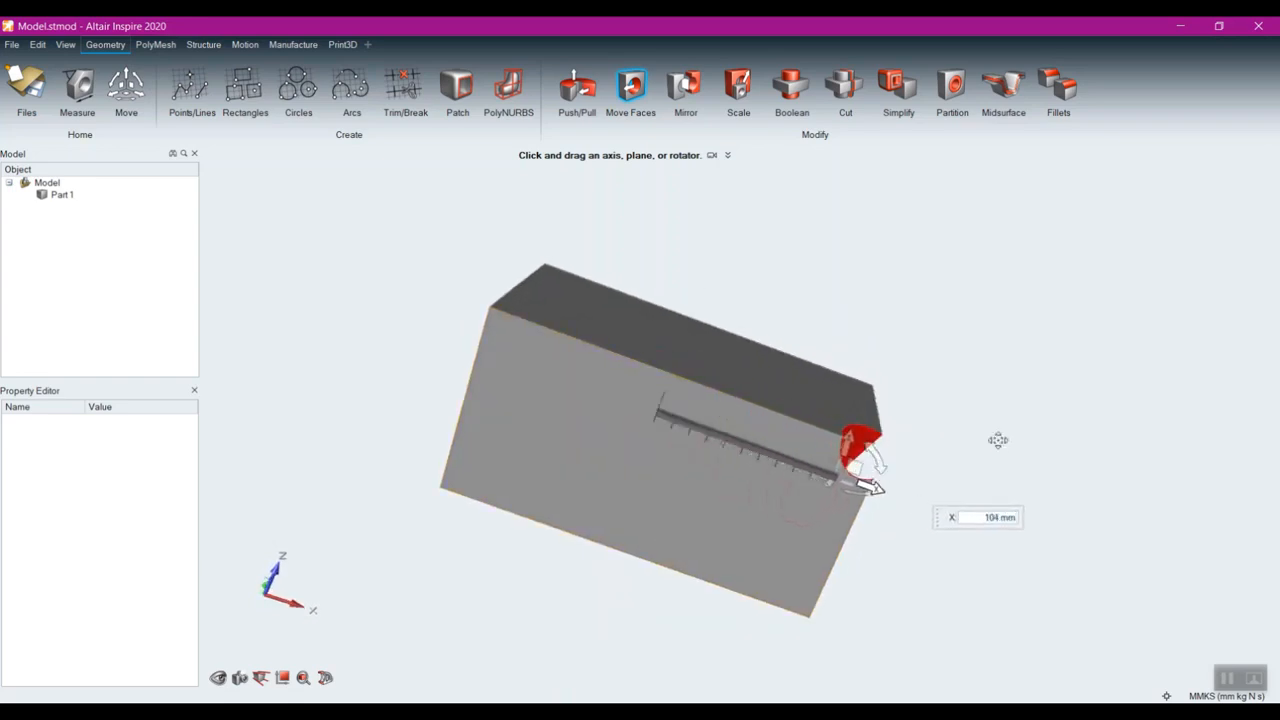
middle_drag(998, 440, 833, 411)
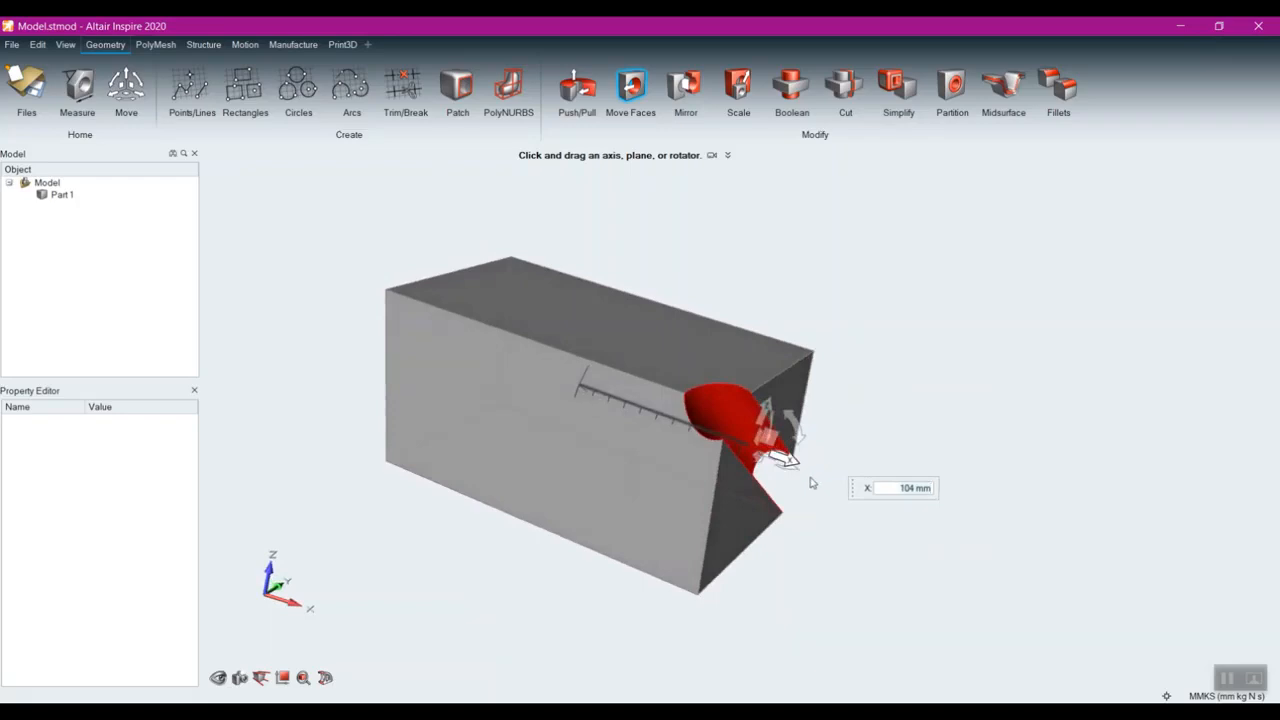
drag(785, 460, 615, 398)
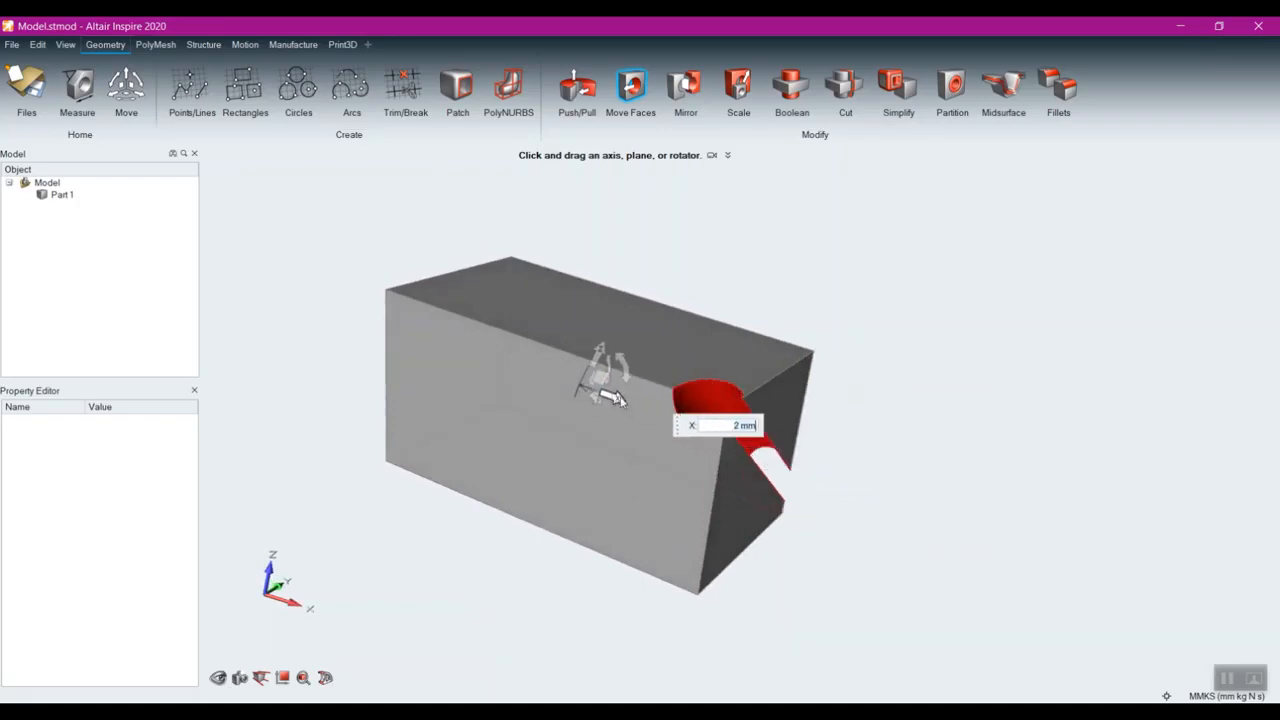
click(890, 490)
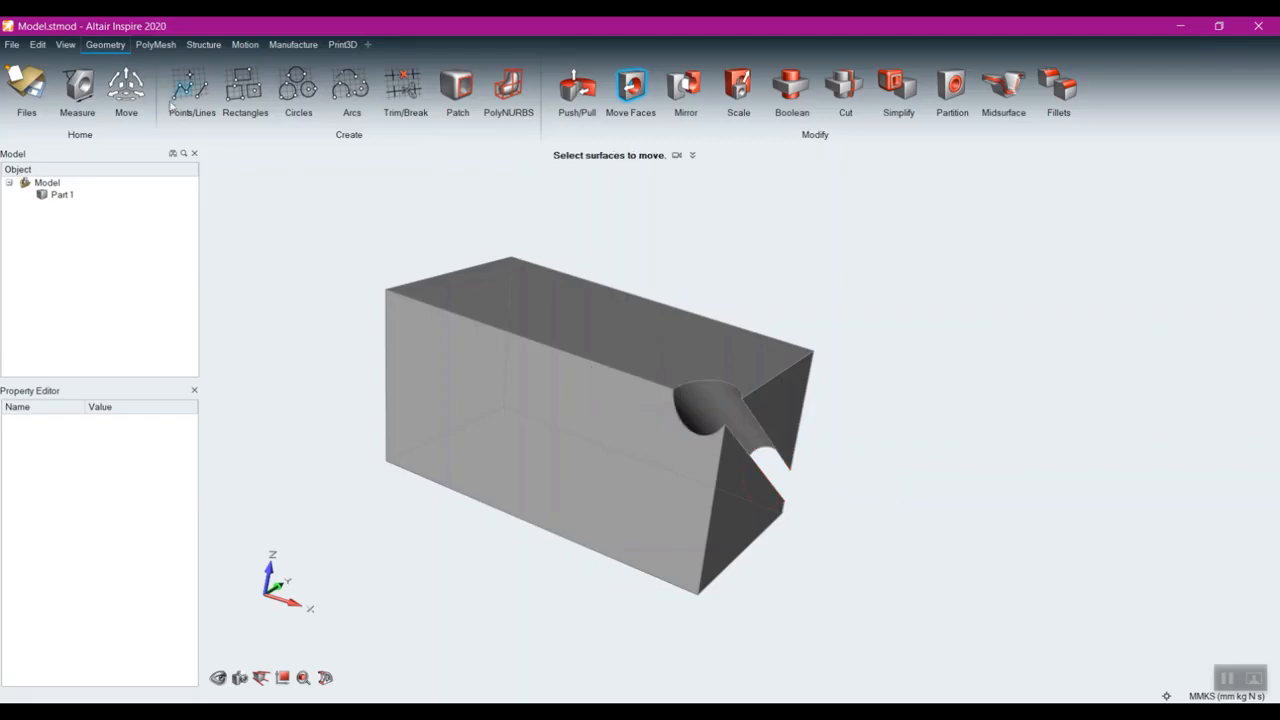
- Undo the last three hole moves, including the vertical one
click(38, 45)
click(42, 62)
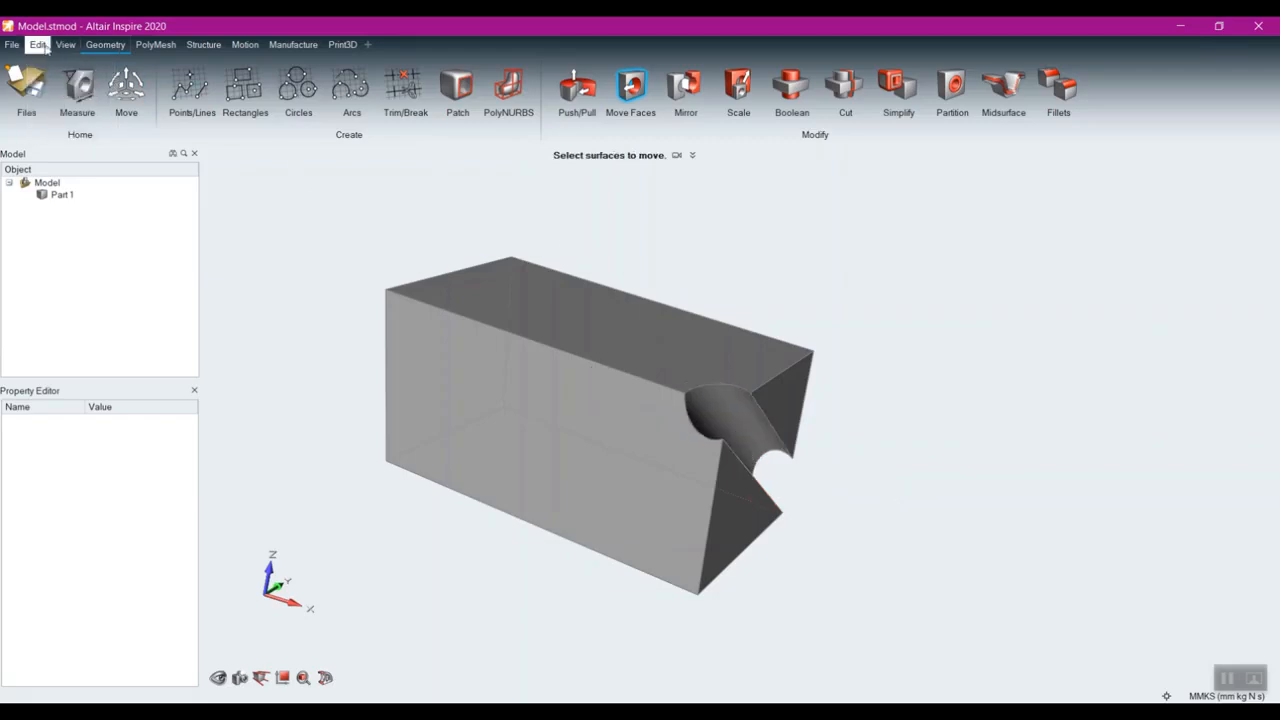
click(40, 45)
click(47, 62)
click(38, 45)
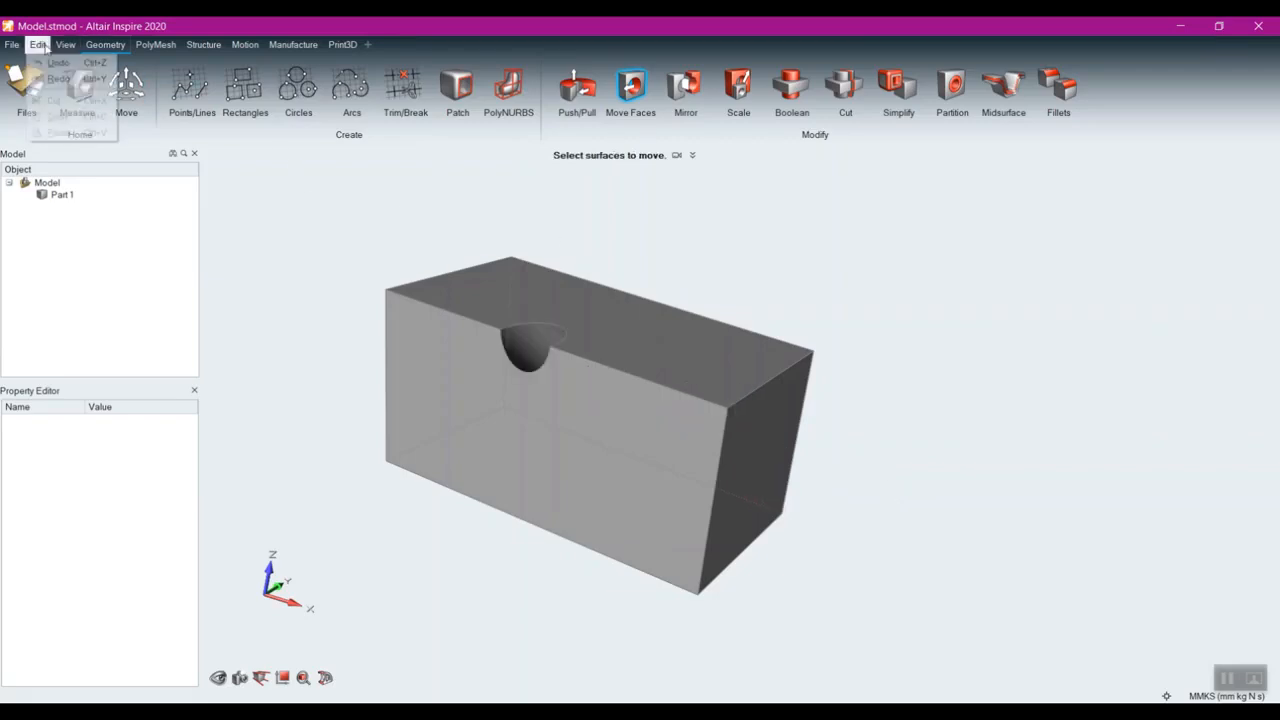
click(48, 63)
- Start a rectangle sketch on the block's top face and assign it to a new part
right_drag(534, 596, 691, 549)
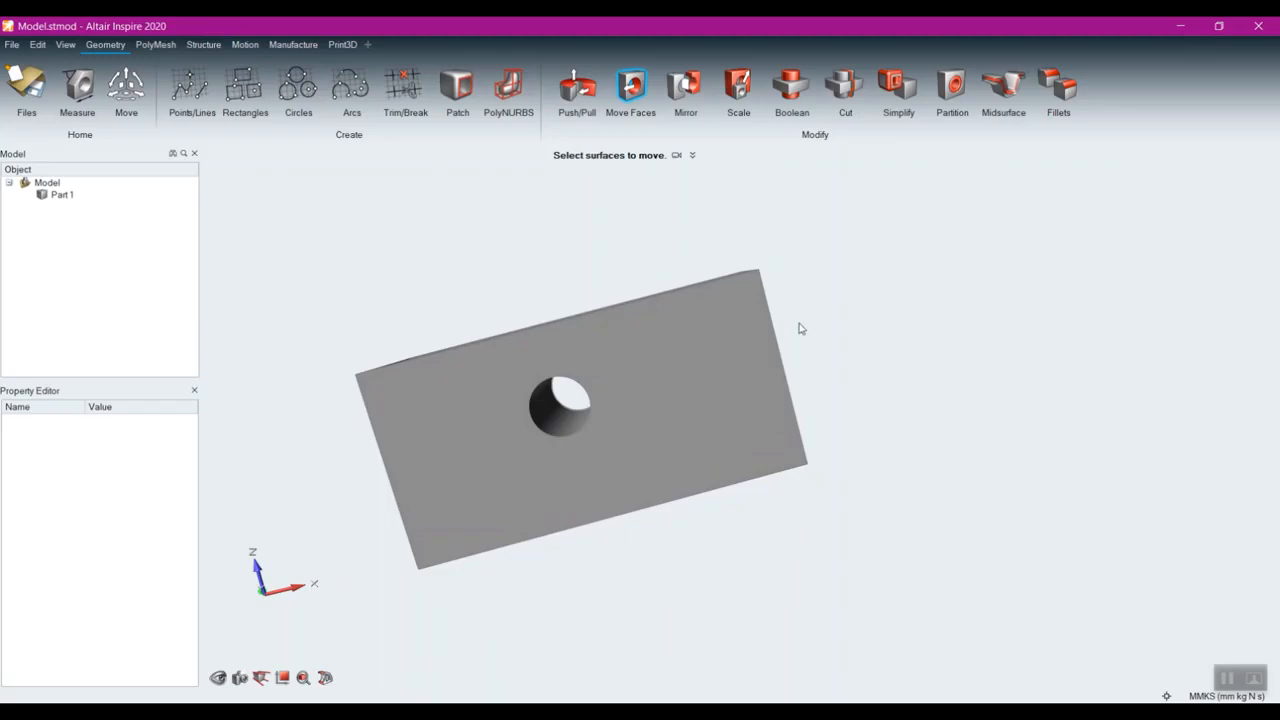
middle_drag(801, 329, 824, 404)
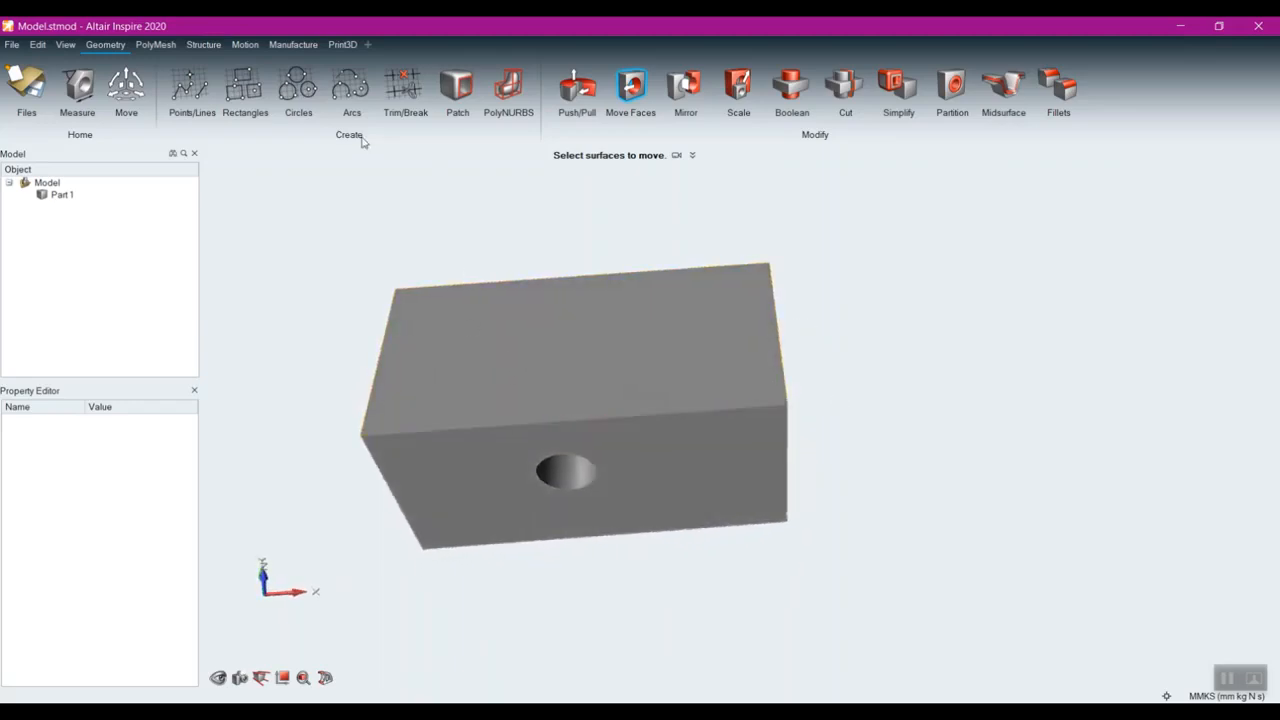
click(244, 78)
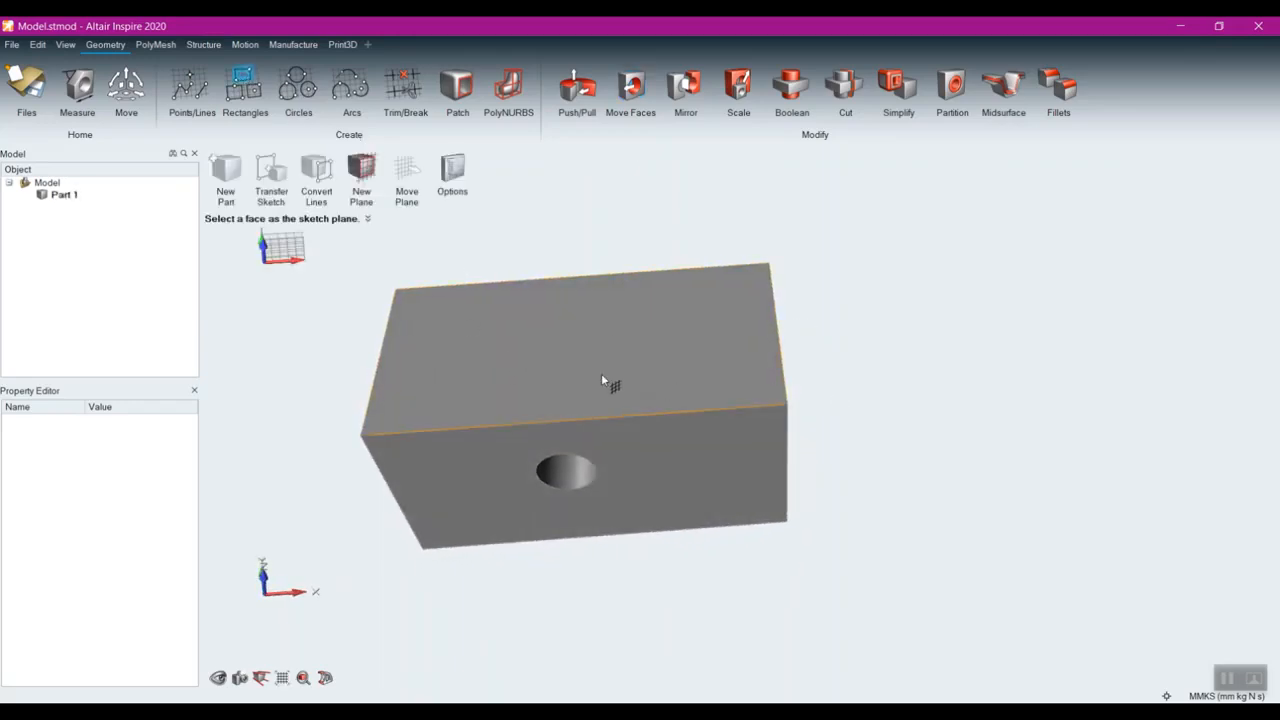
click(536, 362)
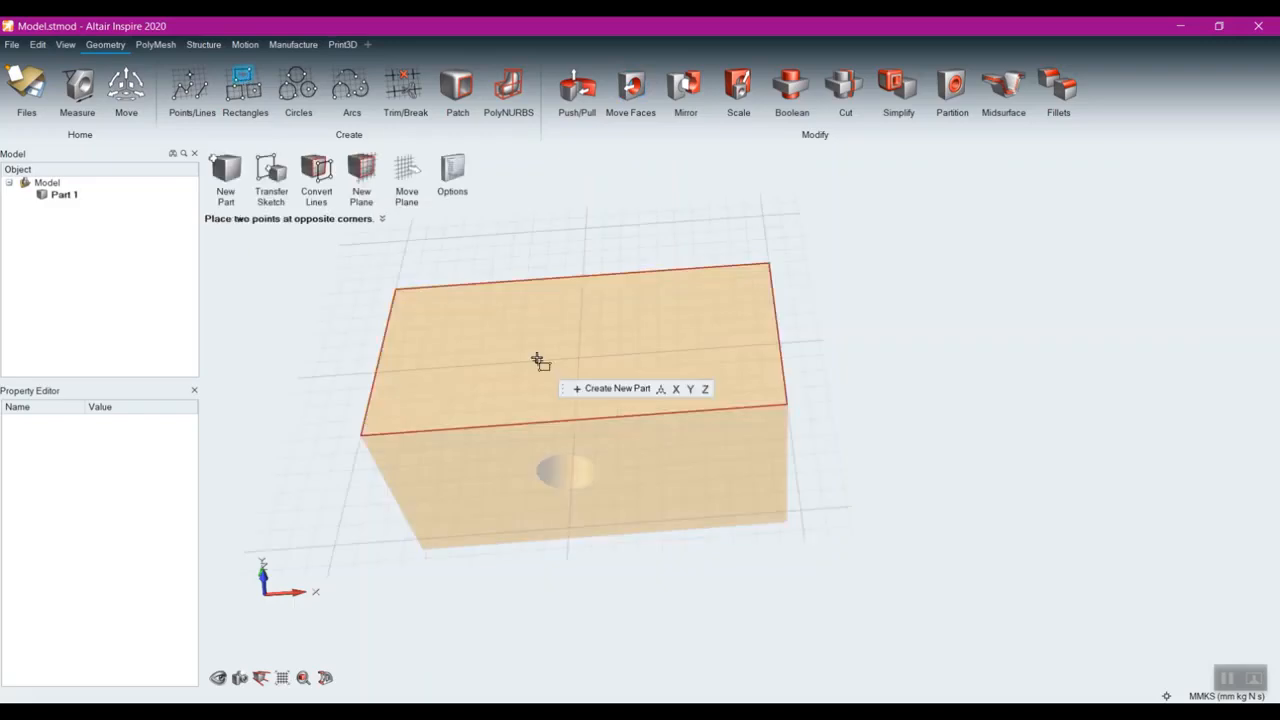
click(604, 389)
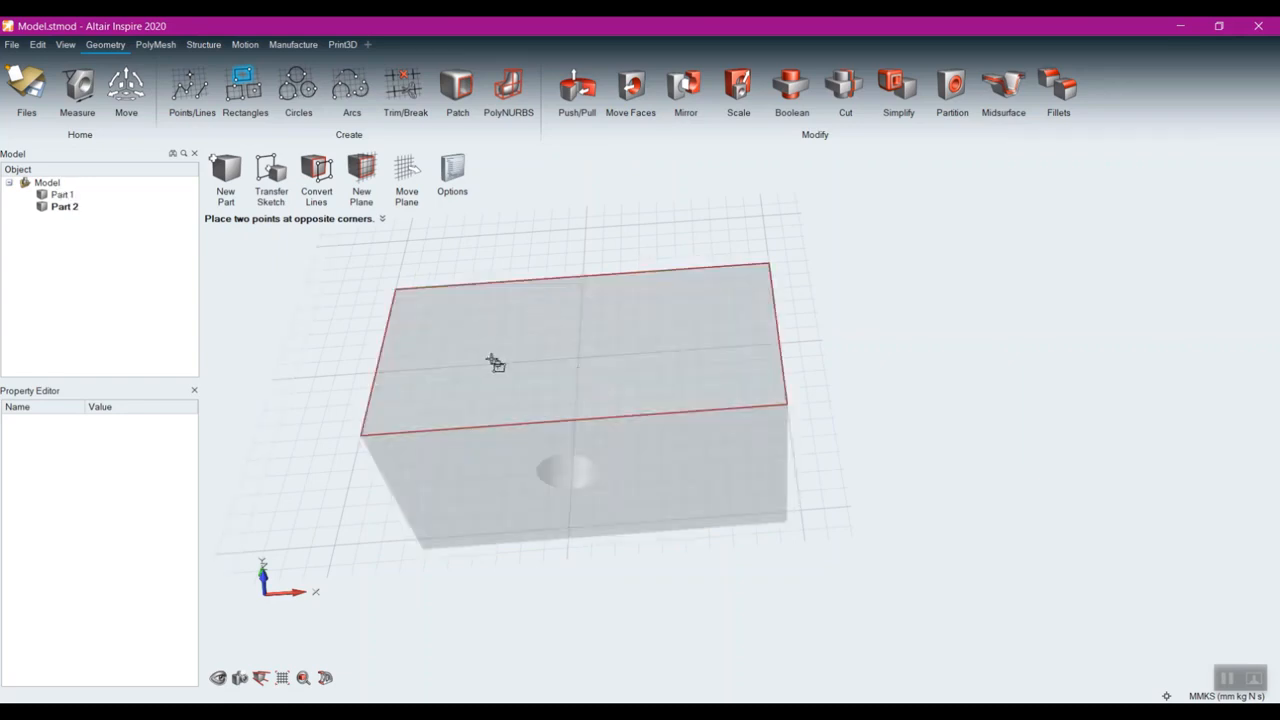
- Draw a rectangle inside the edges of the top face and push/pull it upward about 44 mm into a solid block
click(483, 323)
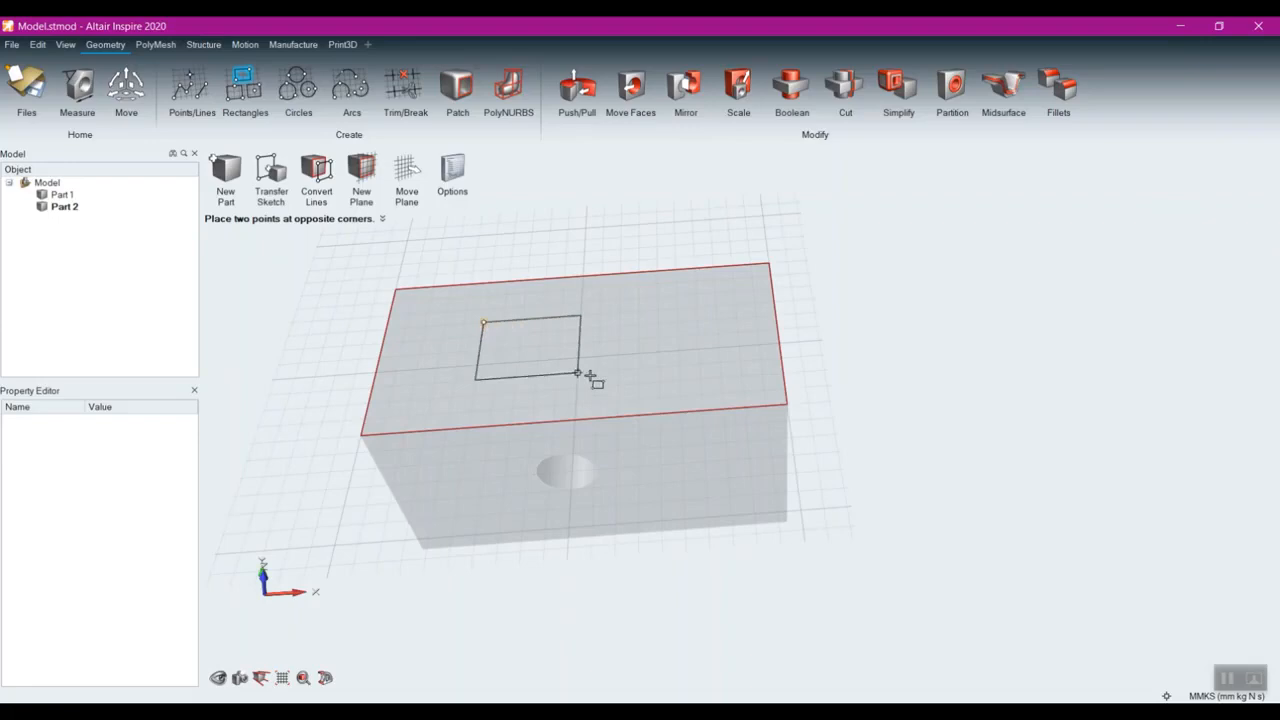
click(700, 379)
right_click(870, 416)
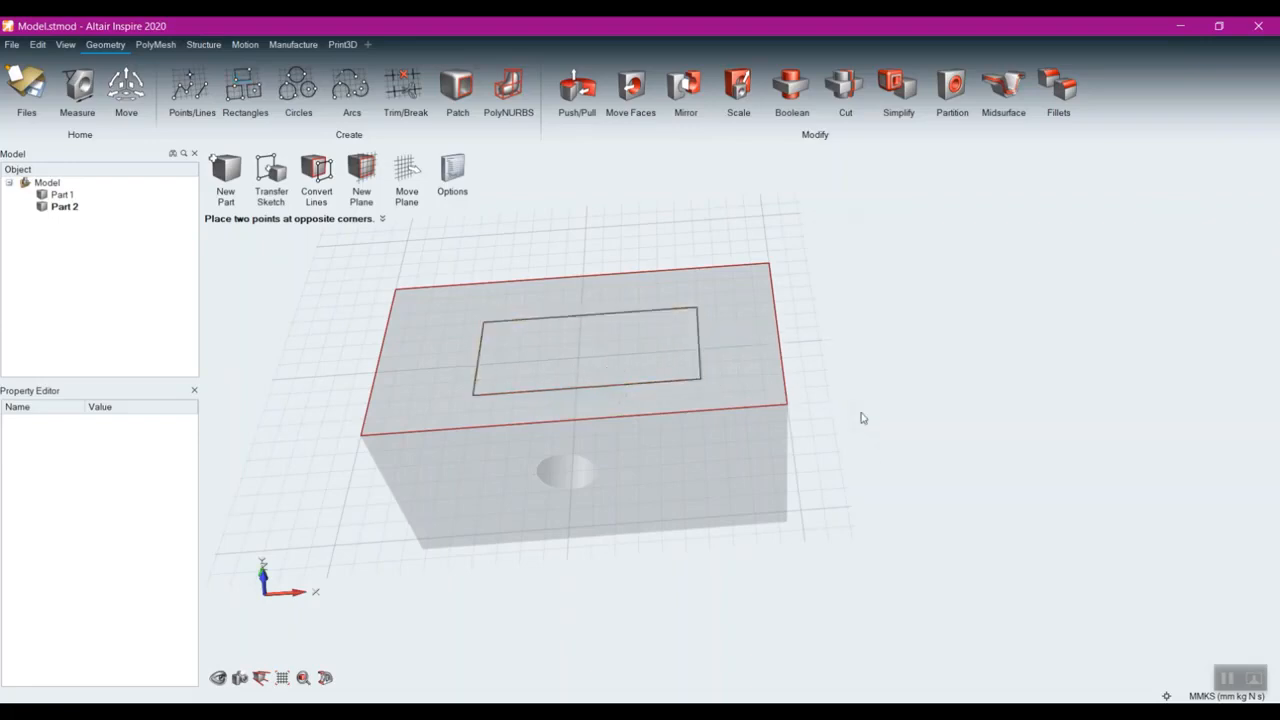
drag(620, 355, 633, 290)
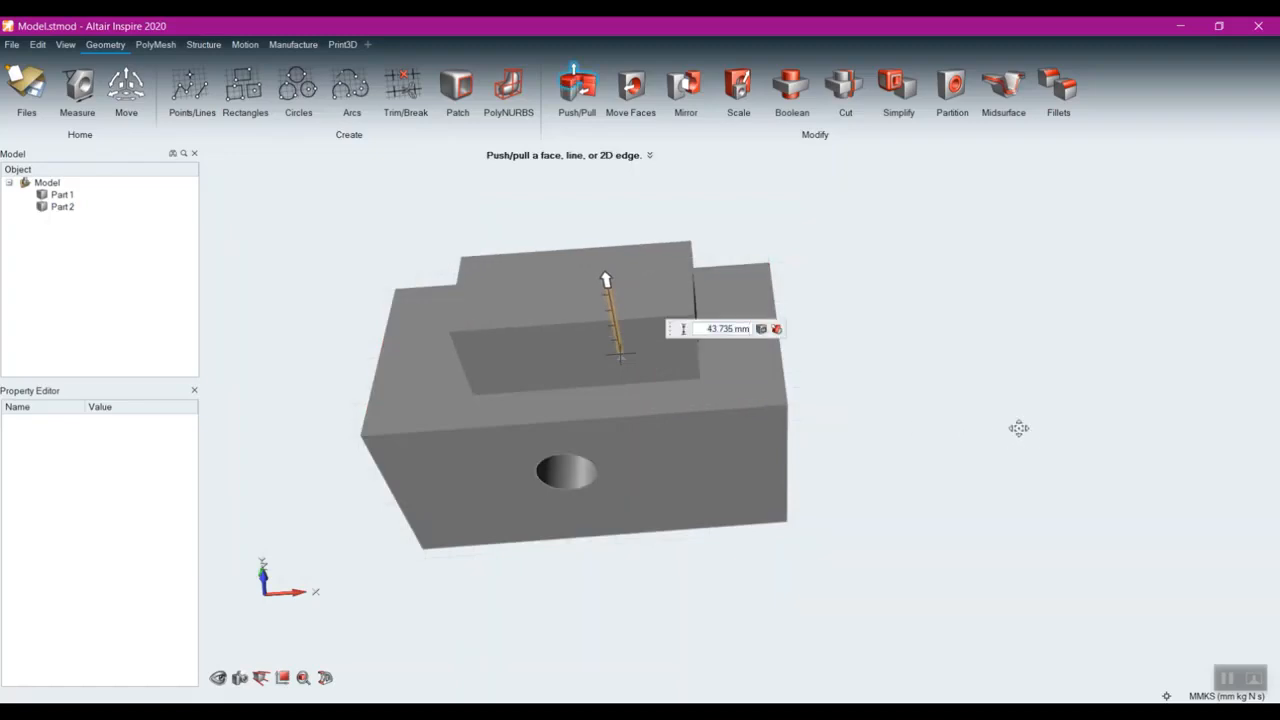
right_click(972, 434)
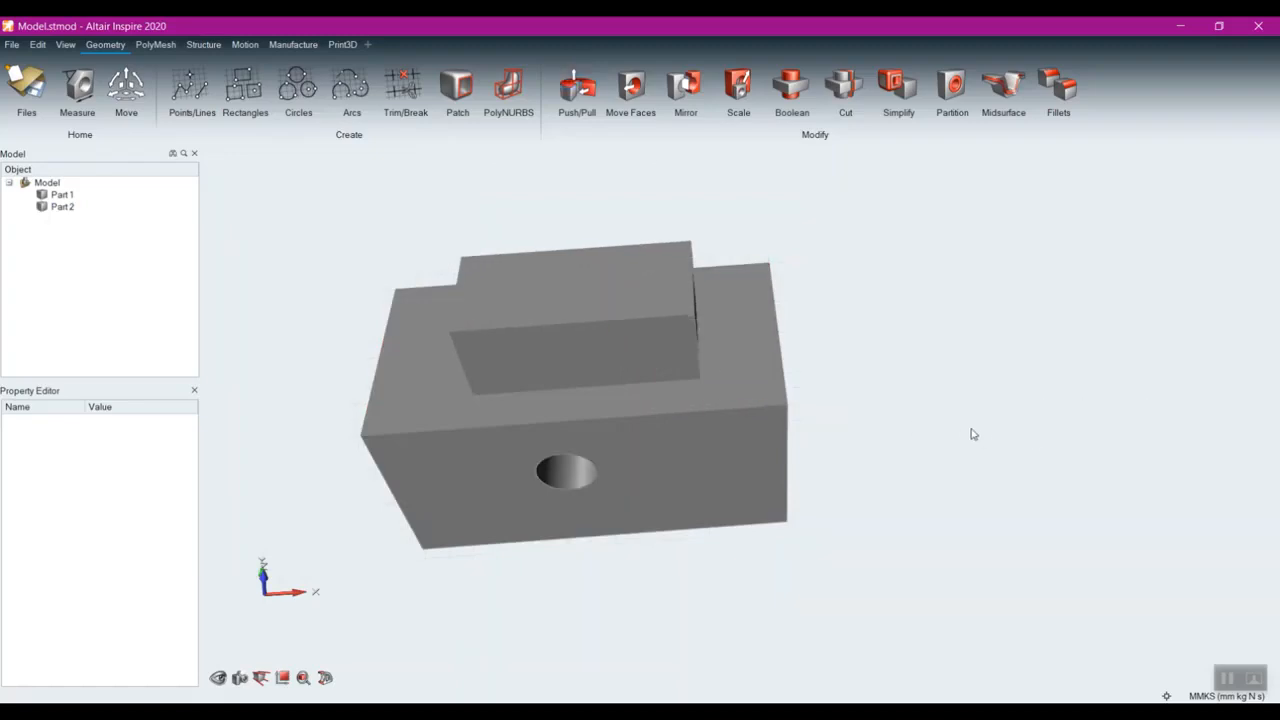
- Select the upper and lower blocks in turn to check that they are separate parts
click(60, 207)
click(60, 196)
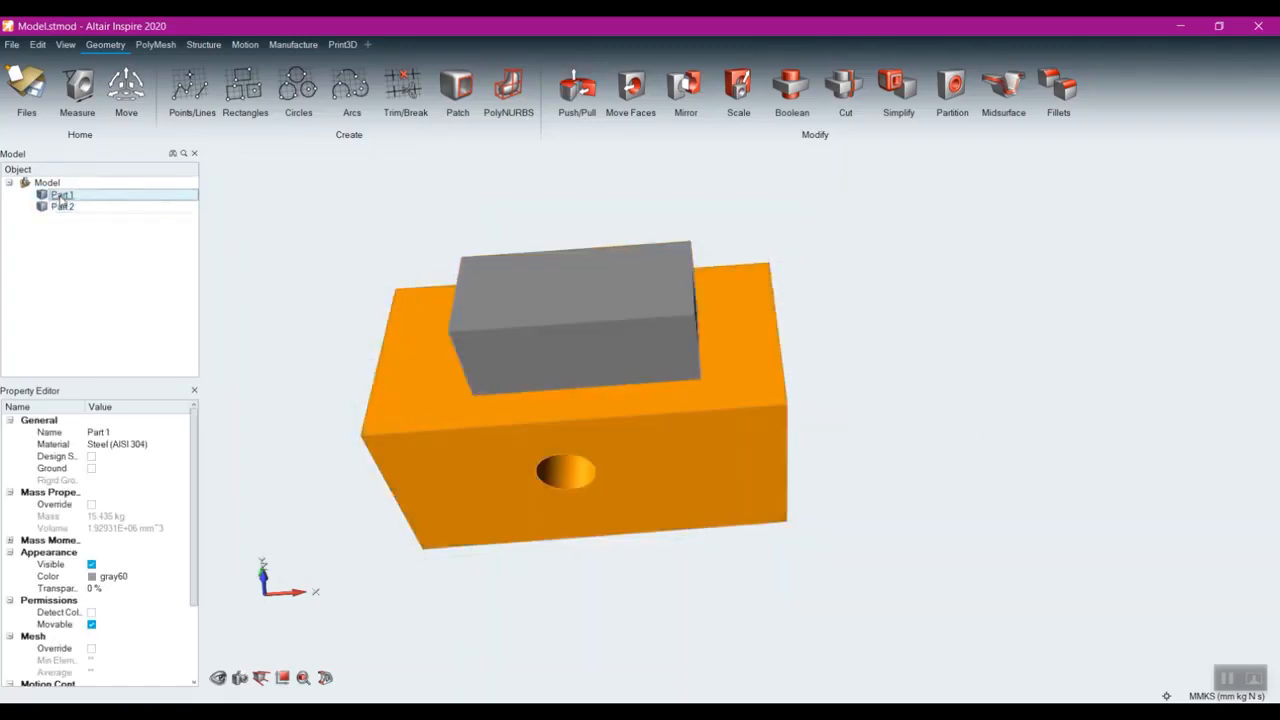
right_drag(670, 632, 714, 551)
click(601, 305)
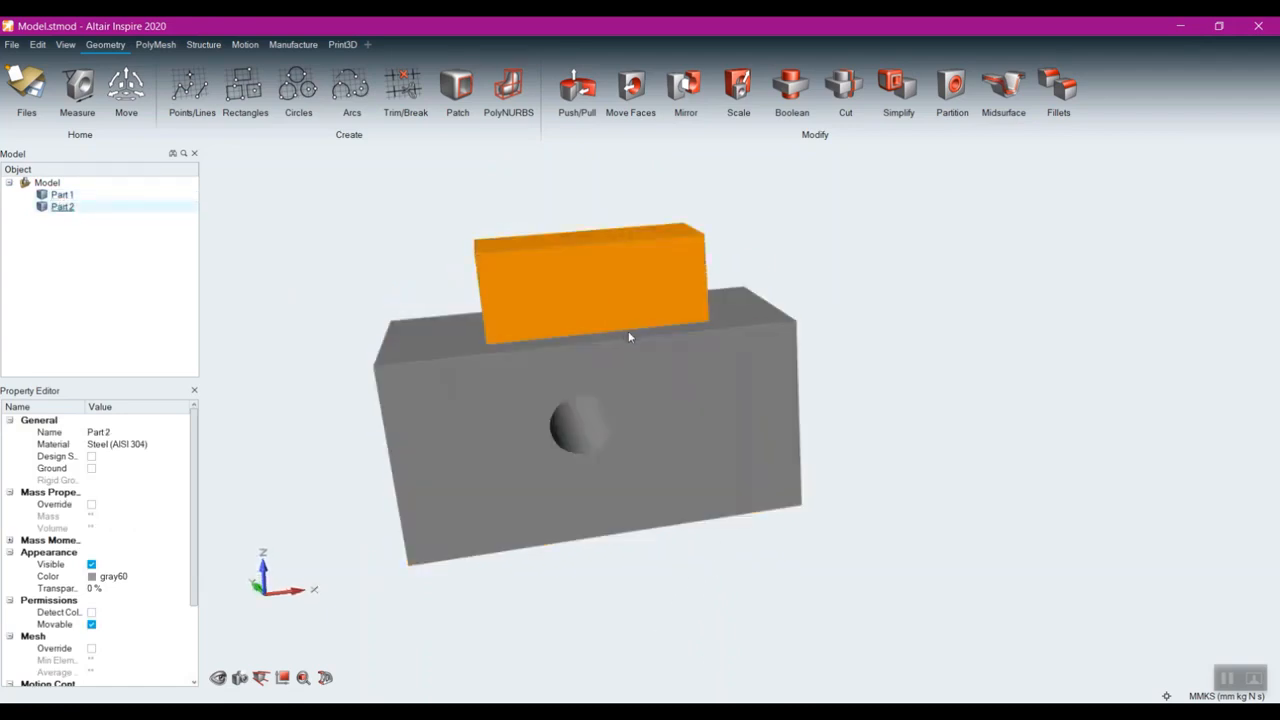
right_drag(598, 542, 696, 570)
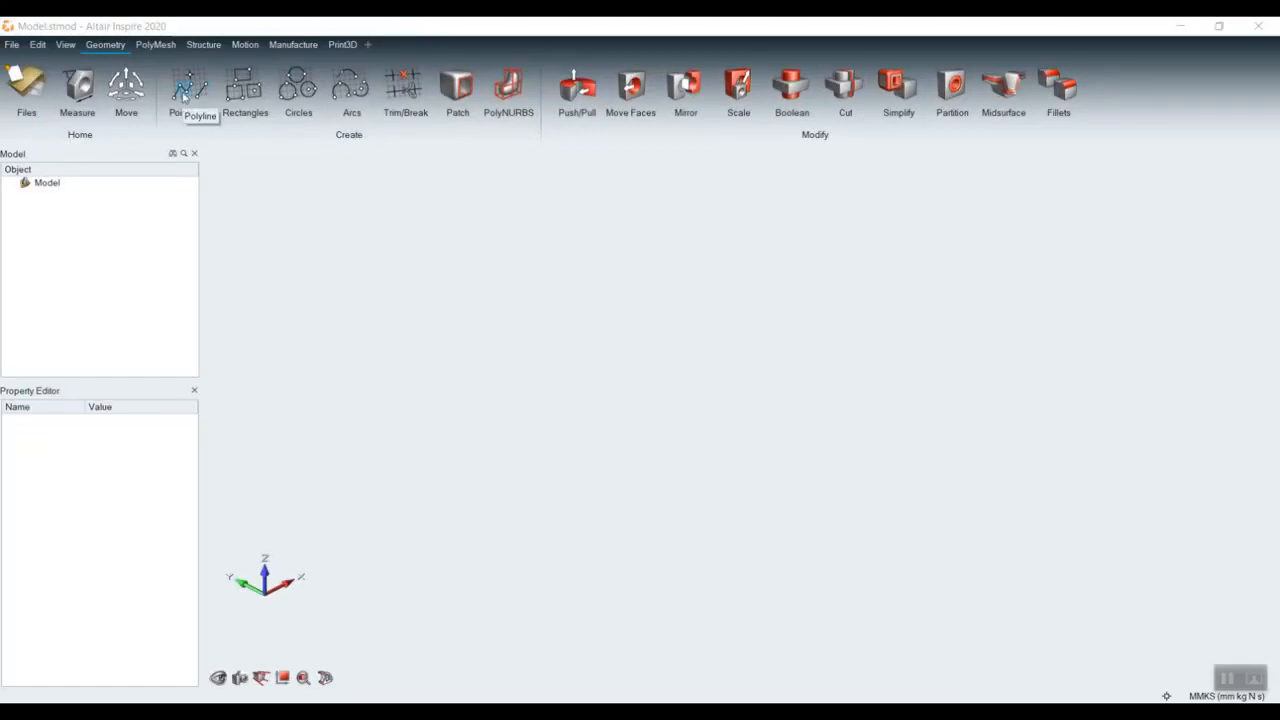
- Start a polyline in the empty model with segments about 40 mm down, 90 mm across, 100 mm diagonally back, a short drop, 63 mm and 108 mm
click(184, 96)
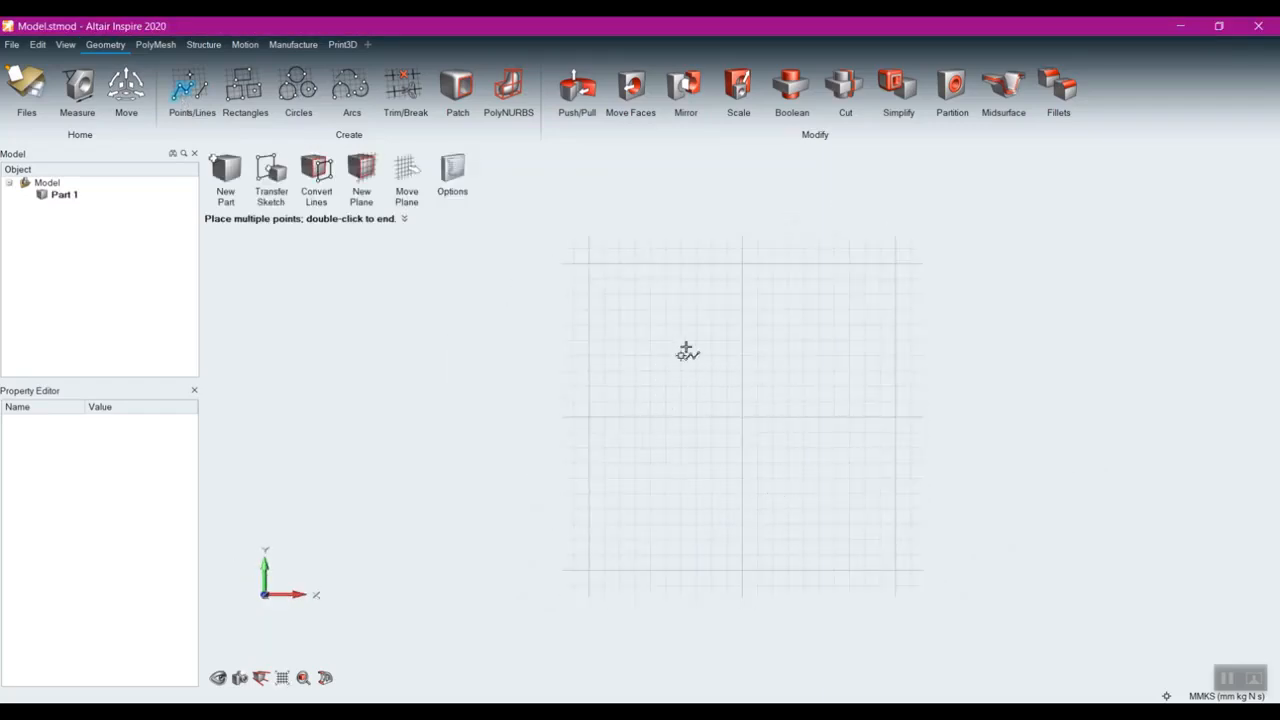
click(634, 327)
click(634, 386)
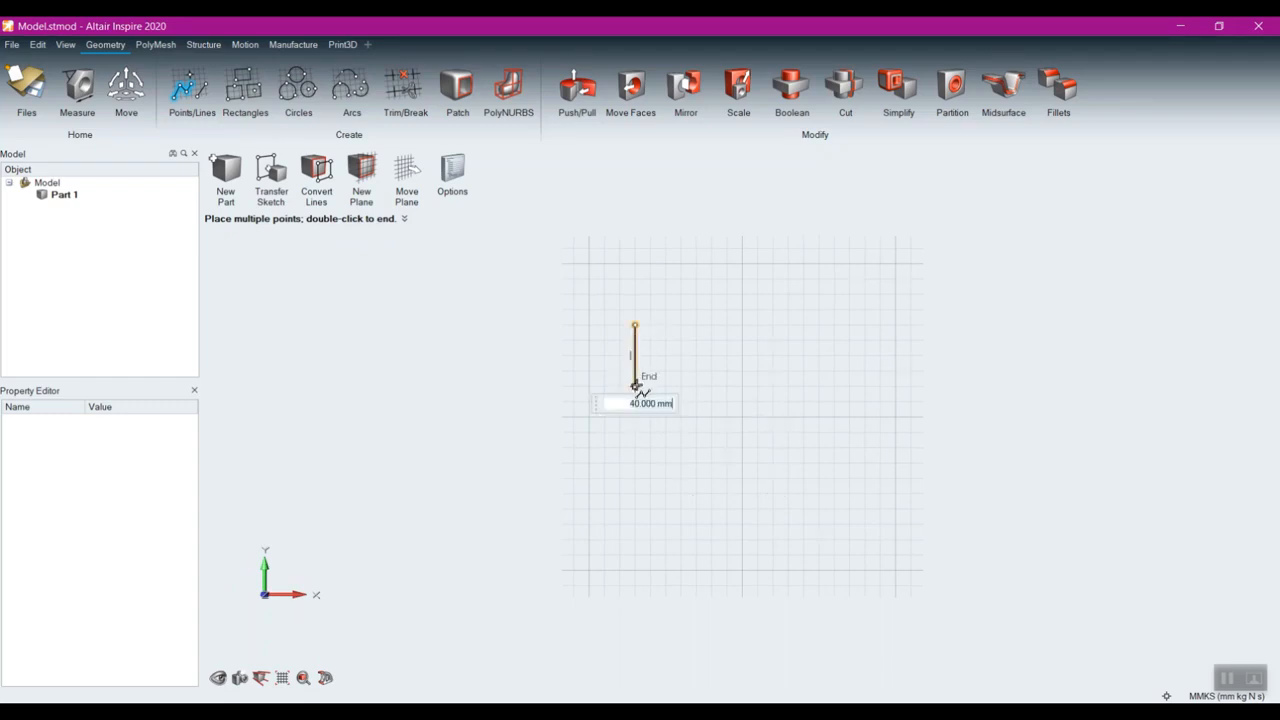
click(771, 386)
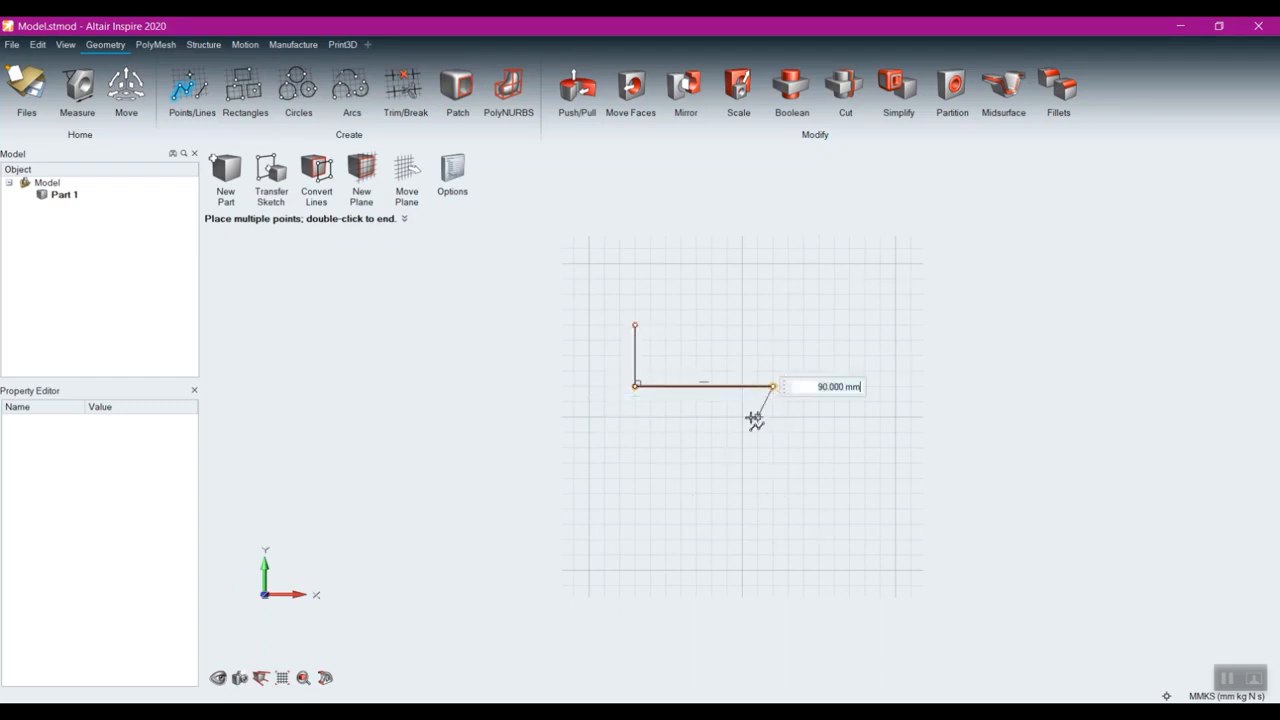
click(650, 478)
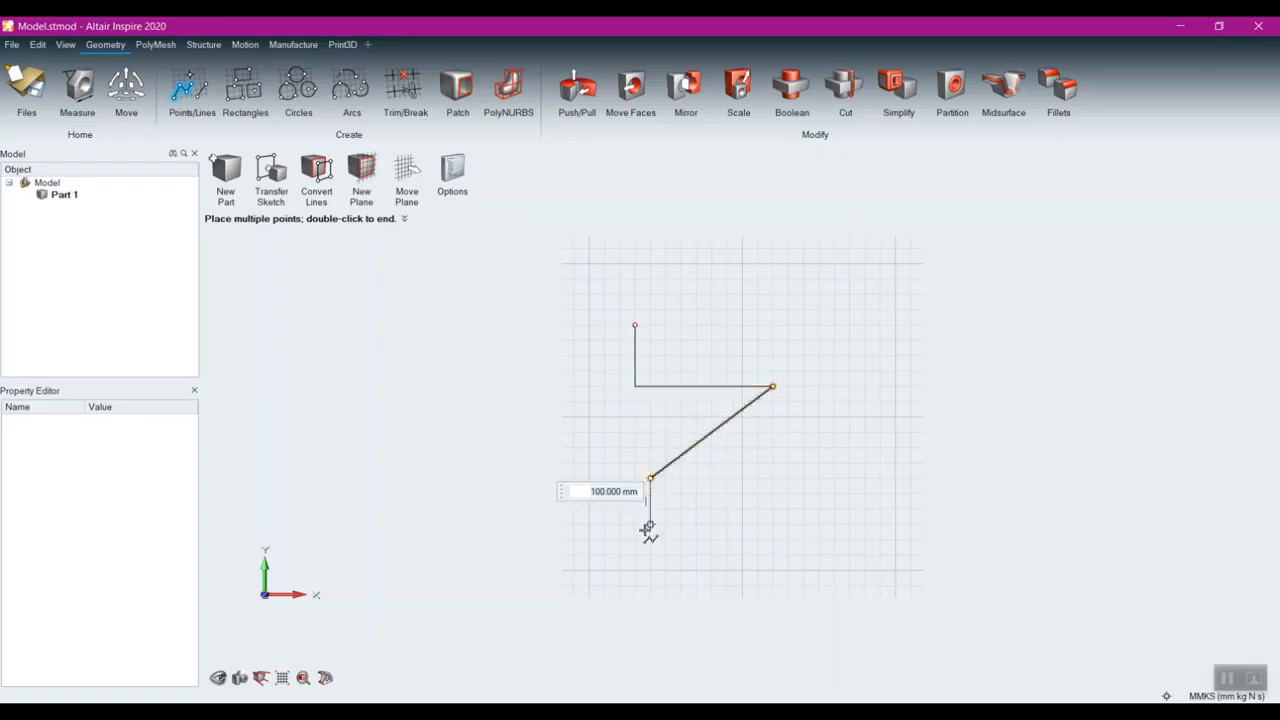
click(650, 524)
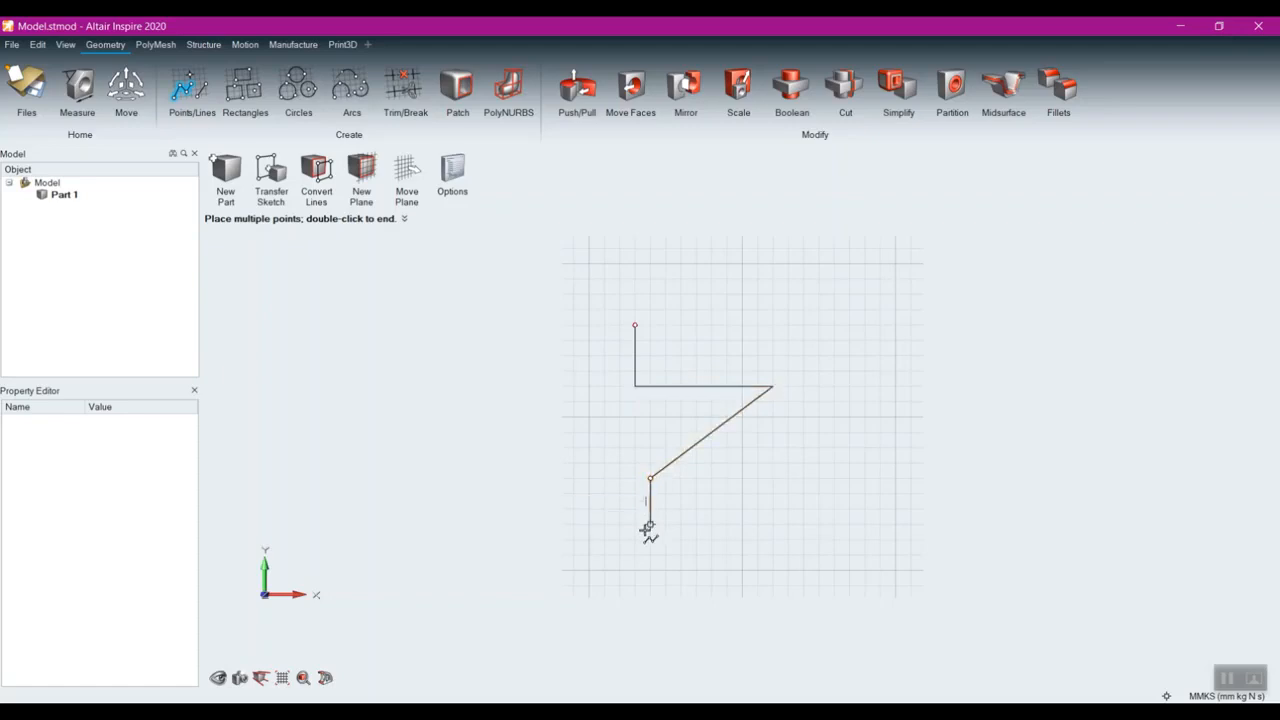
click(742, 555)
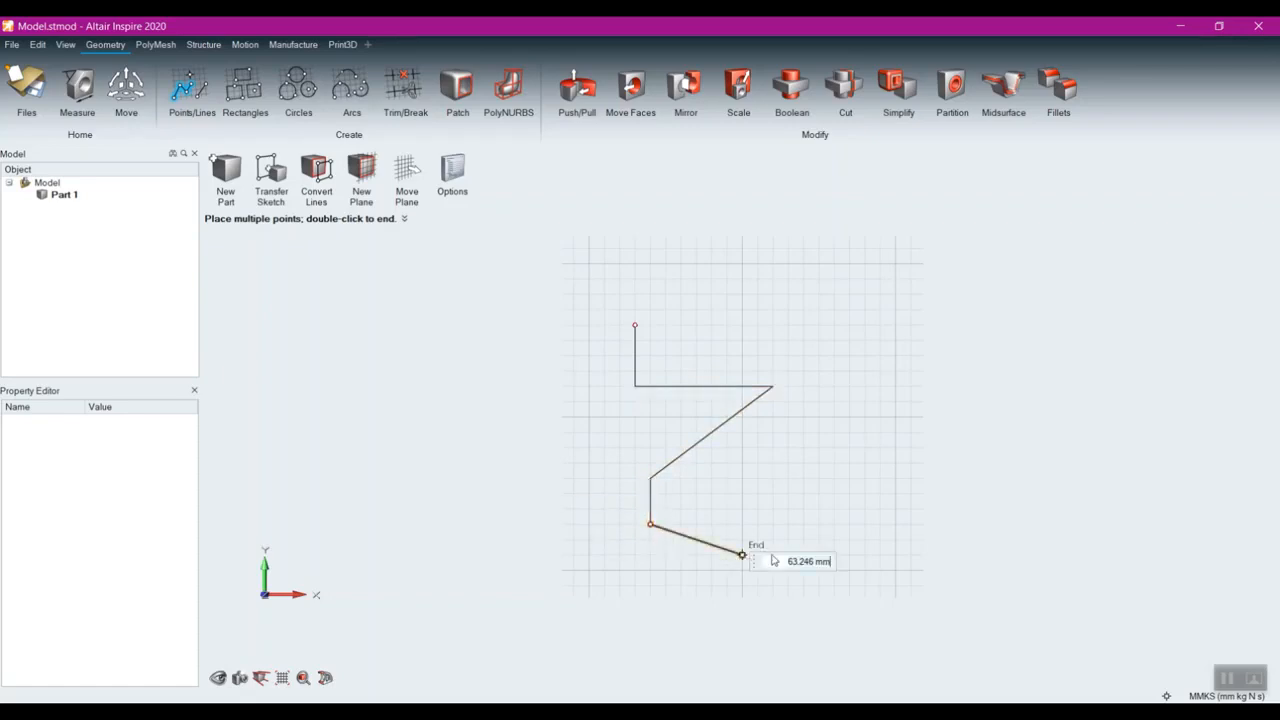
click(896, 494)
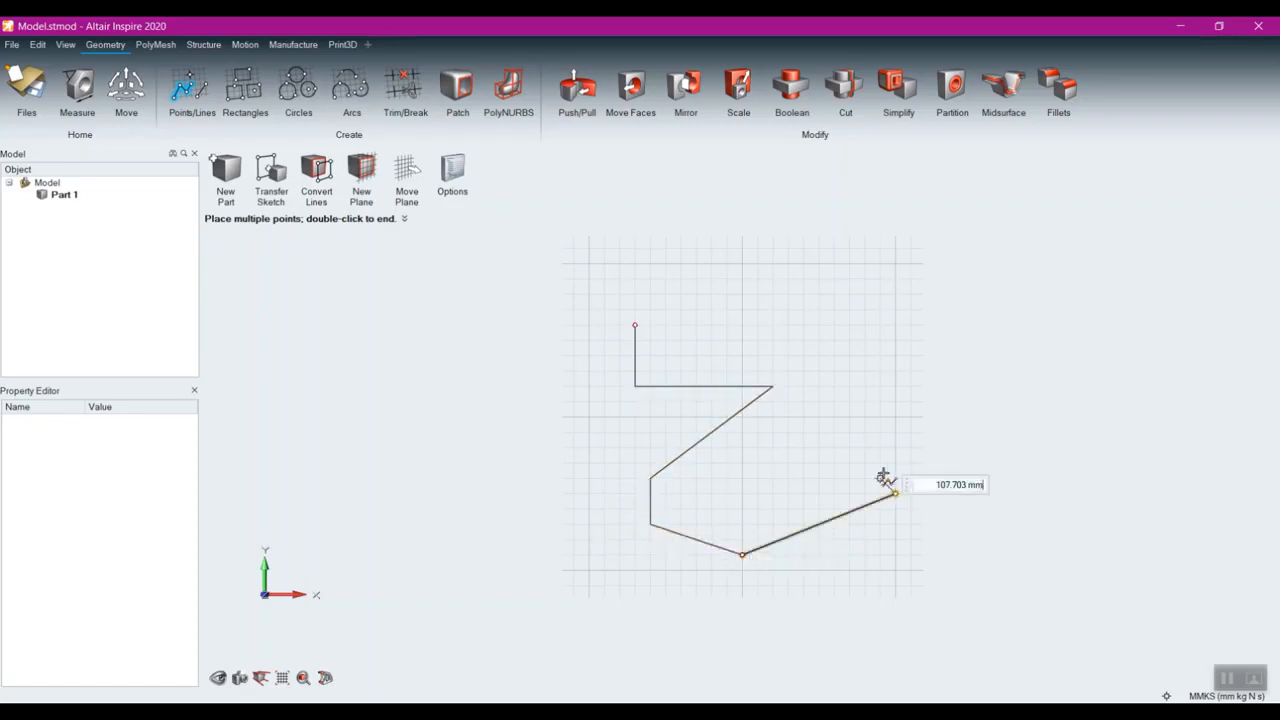
- Continue the zigzag polyline back to its start point to close a twelve-sided profile, and finish drawing
click(835, 447)
click(926, 324)
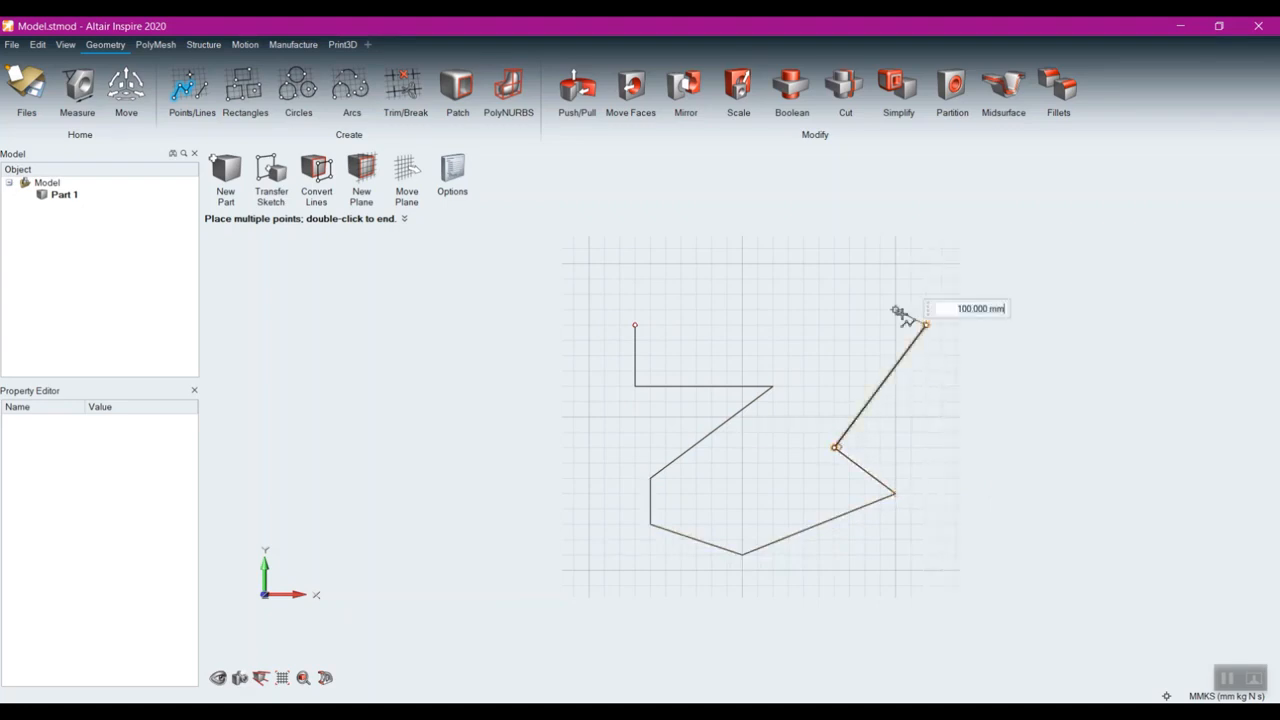
click(803, 264)
click(772, 340)
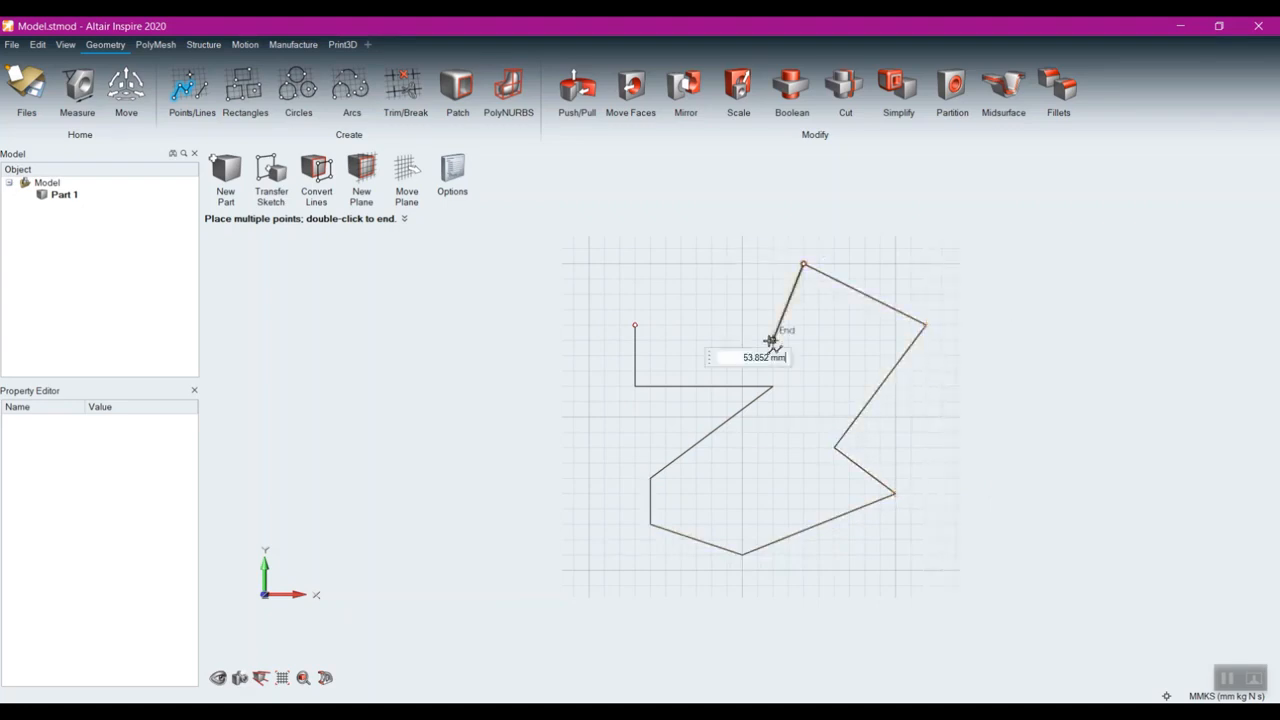
click(696, 265)
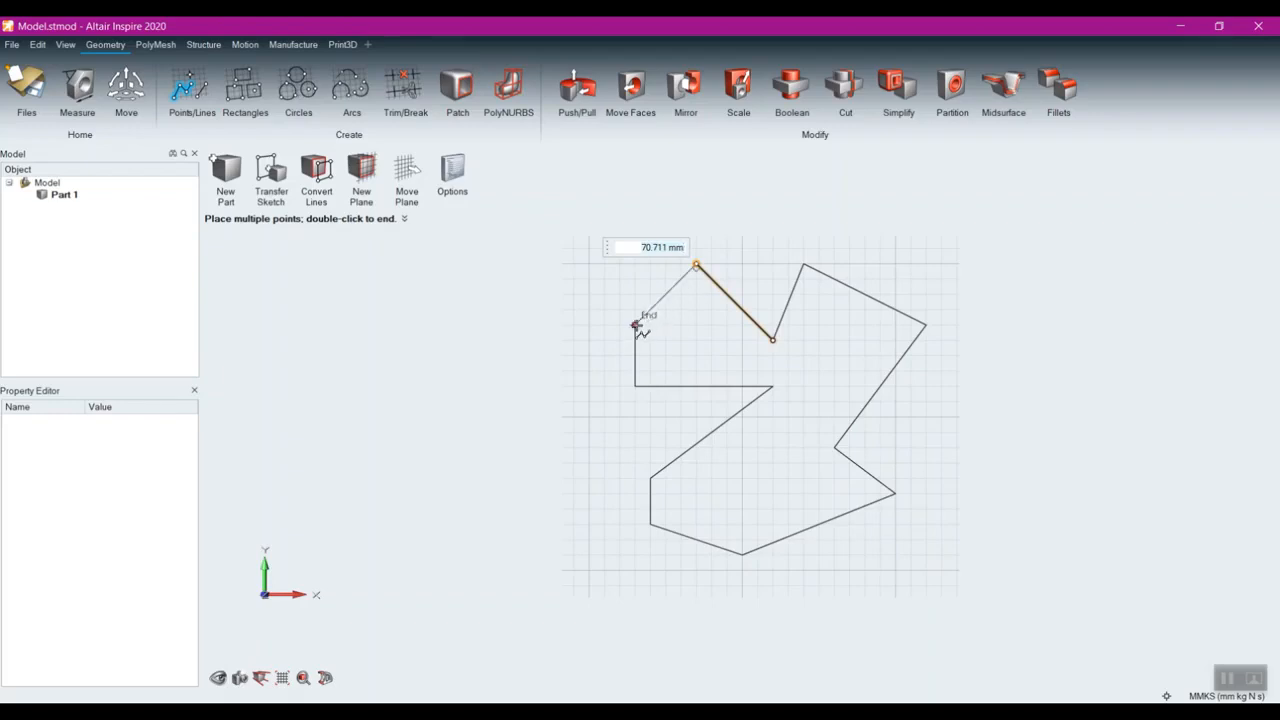
click(636, 325)
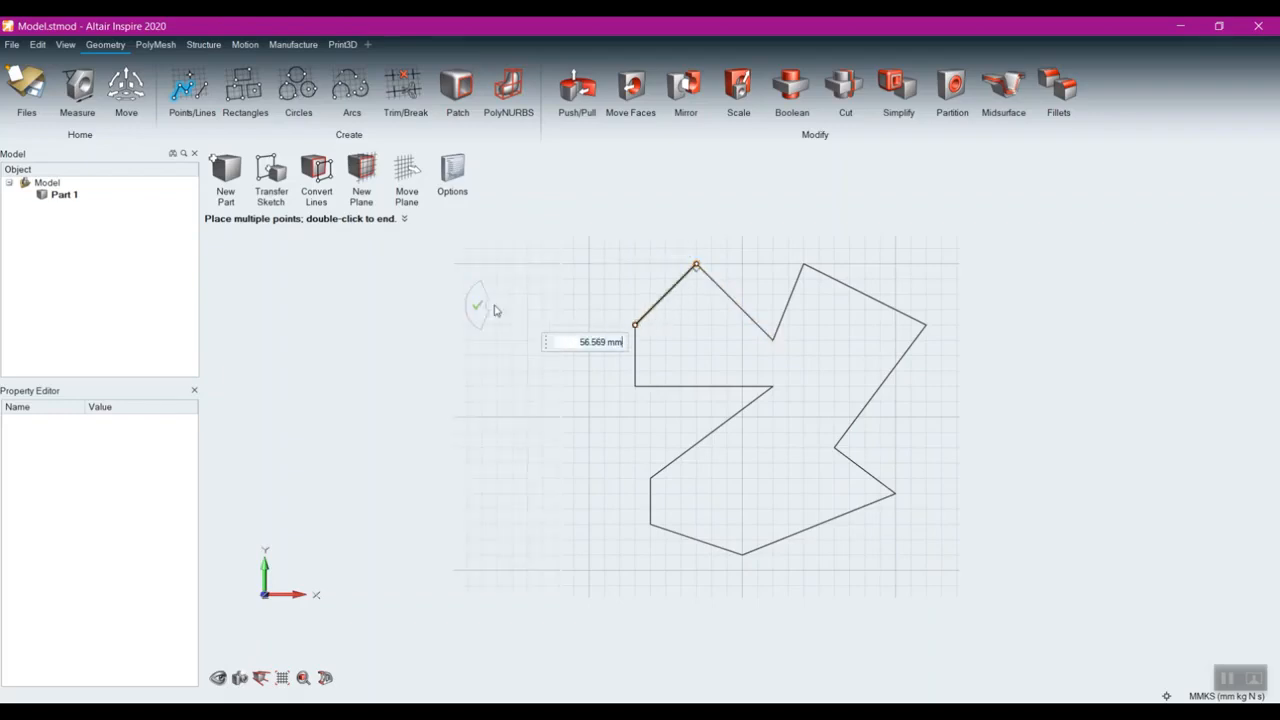
key(Escape)
right_click(477, 310)
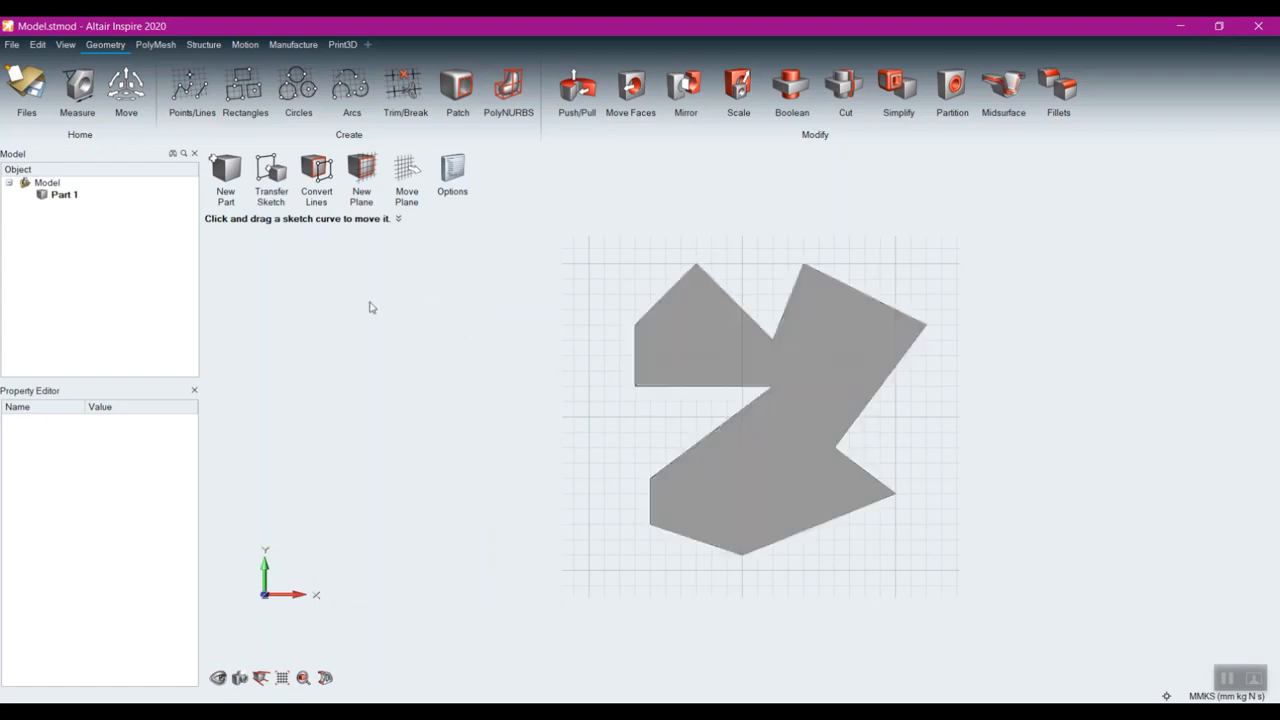
- Leave the sketch and push/pull the irregular polygon face into a solid part
mouse_move(929, 521)
middle_down()
mouse_move(889, 506)
mouse_move(849, 444)
middle_up()
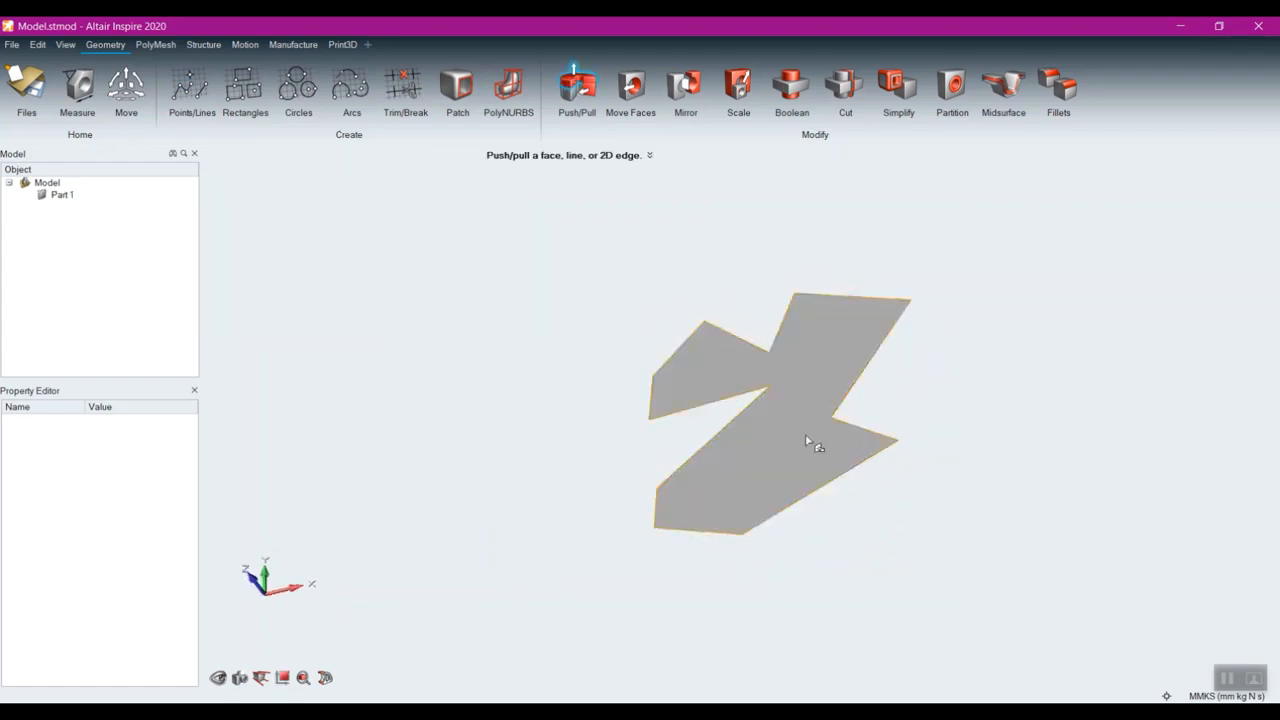
drag(800, 436, 667, 258)
right_drag(403, 325, 383, 560)
middle_drag(382, 434, 556, 505)
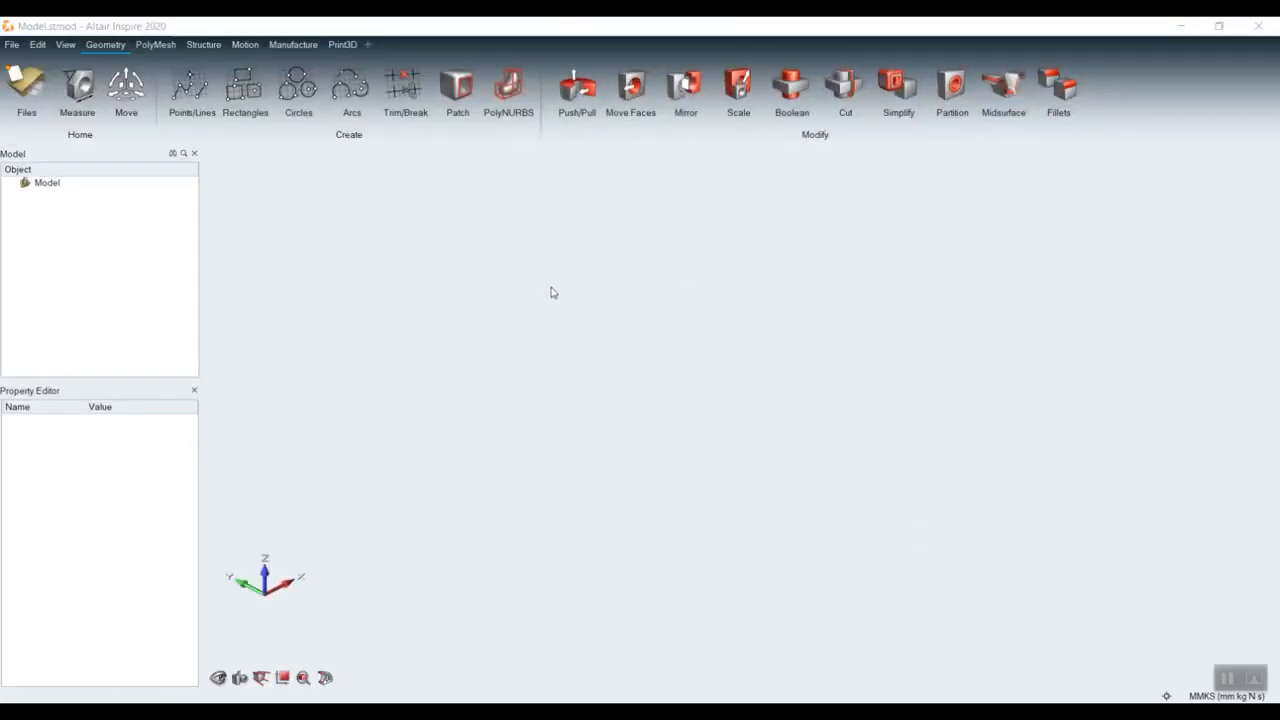
- Sketch a 150 by 100 mm rectangle on the ground plane and leave the sketch
click(245, 80)
click(760, 420)
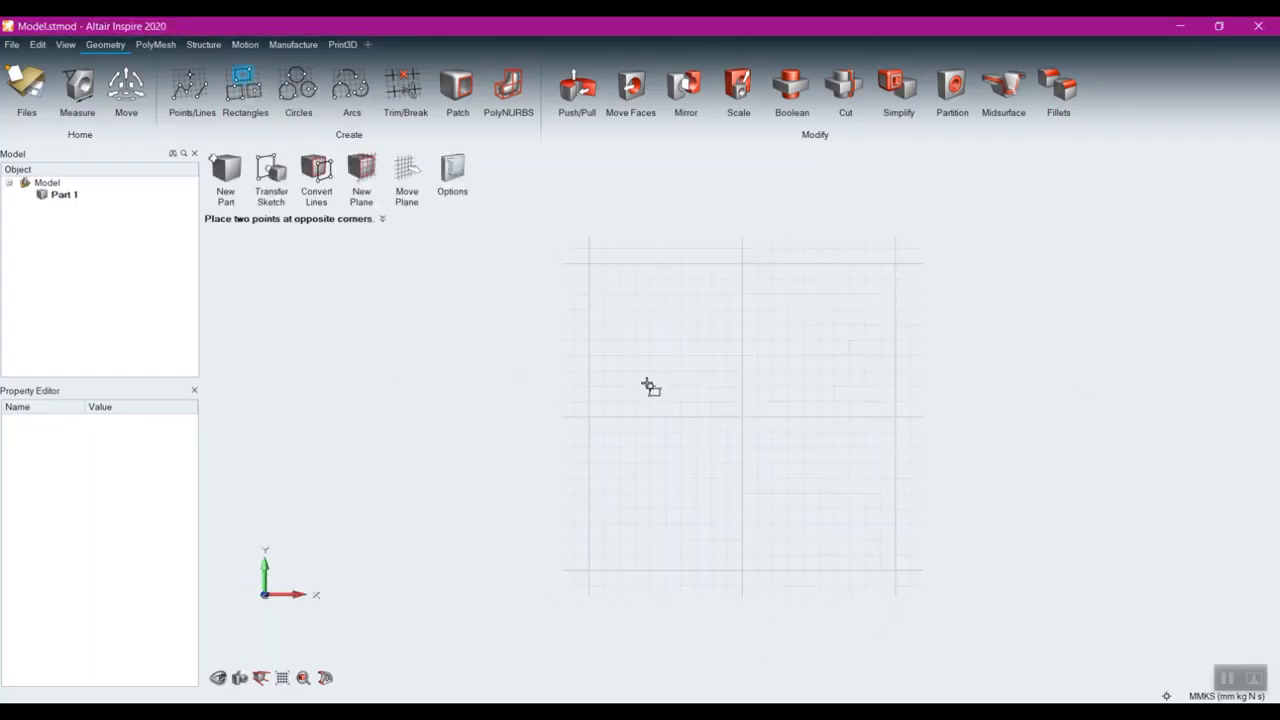
click(637, 373)
click(866, 523)
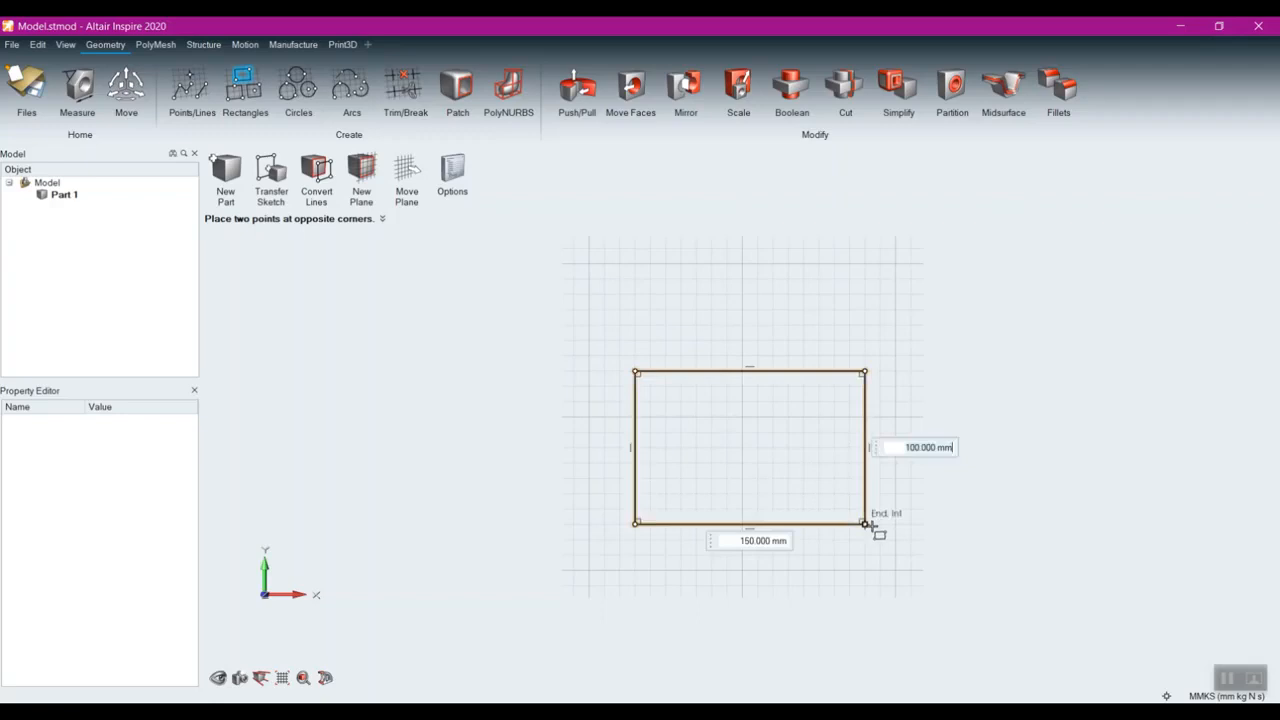
right_click(930, 558)
right_click(928, 573)
- Push/pull the rectangle's face up 90 mm into a solid block
middle_drag(708, 581, 708, 494)
drag(725, 458, 748, 355)
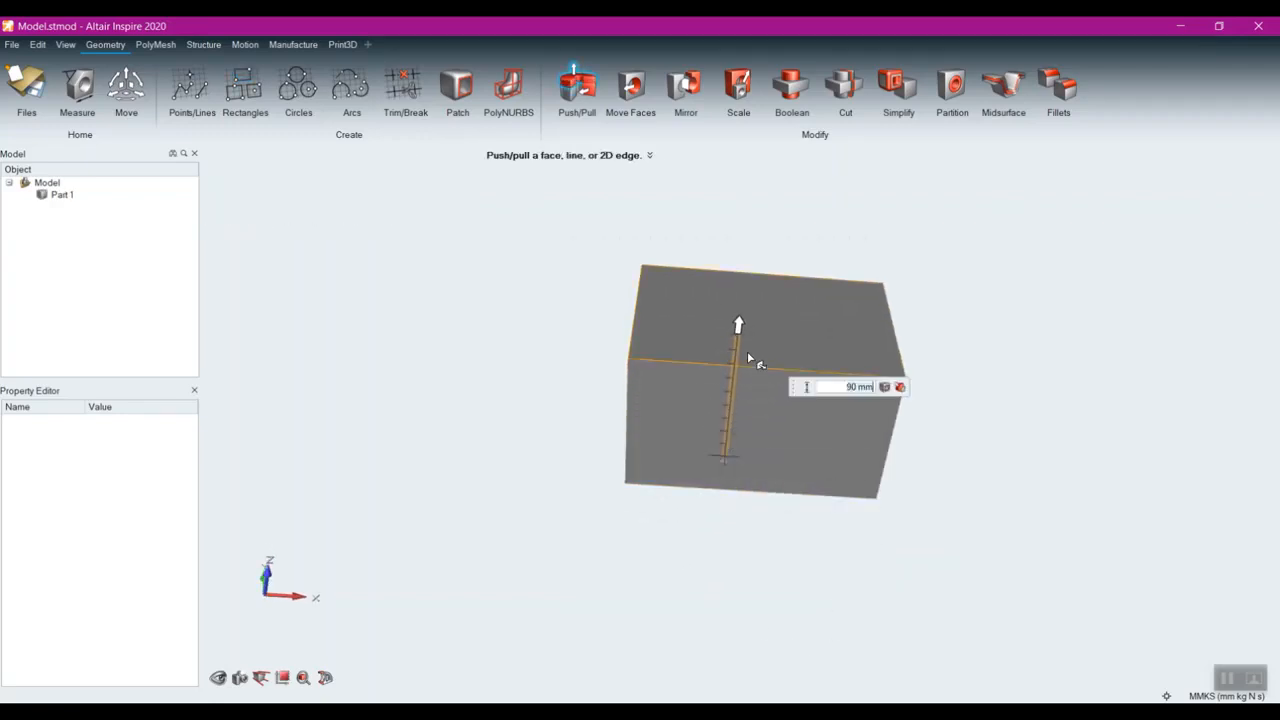
right_click(434, 449)
- Push/pull the block's small end face on the negative X side outward by 20 mm
mouse_move(367, 466)
right_down()
mouse_move(451, 531)
mouse_move(620, 486)
mouse_move(726, 557)
mouse_move(743, 610)
mouse_move(609, 491)
mouse_move(549, 283)
right_up()
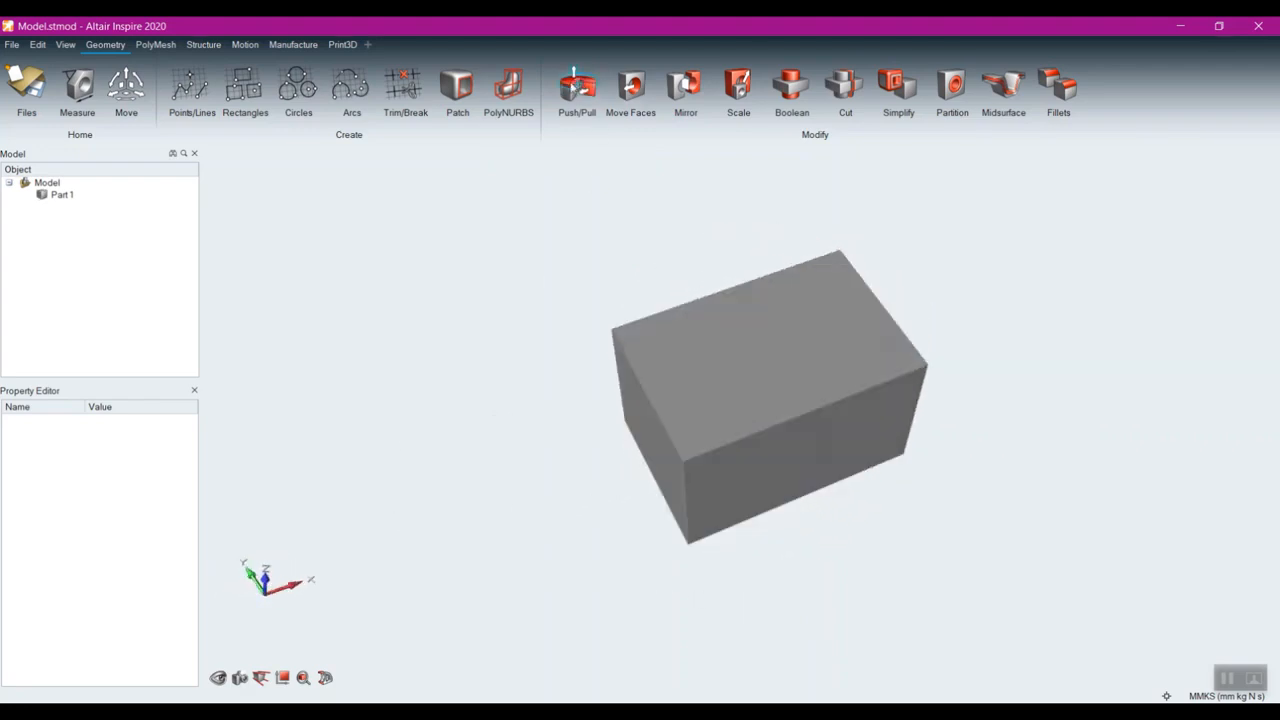
click(575, 78)
right_drag(626, 528, 652, 427)
click(658, 358)
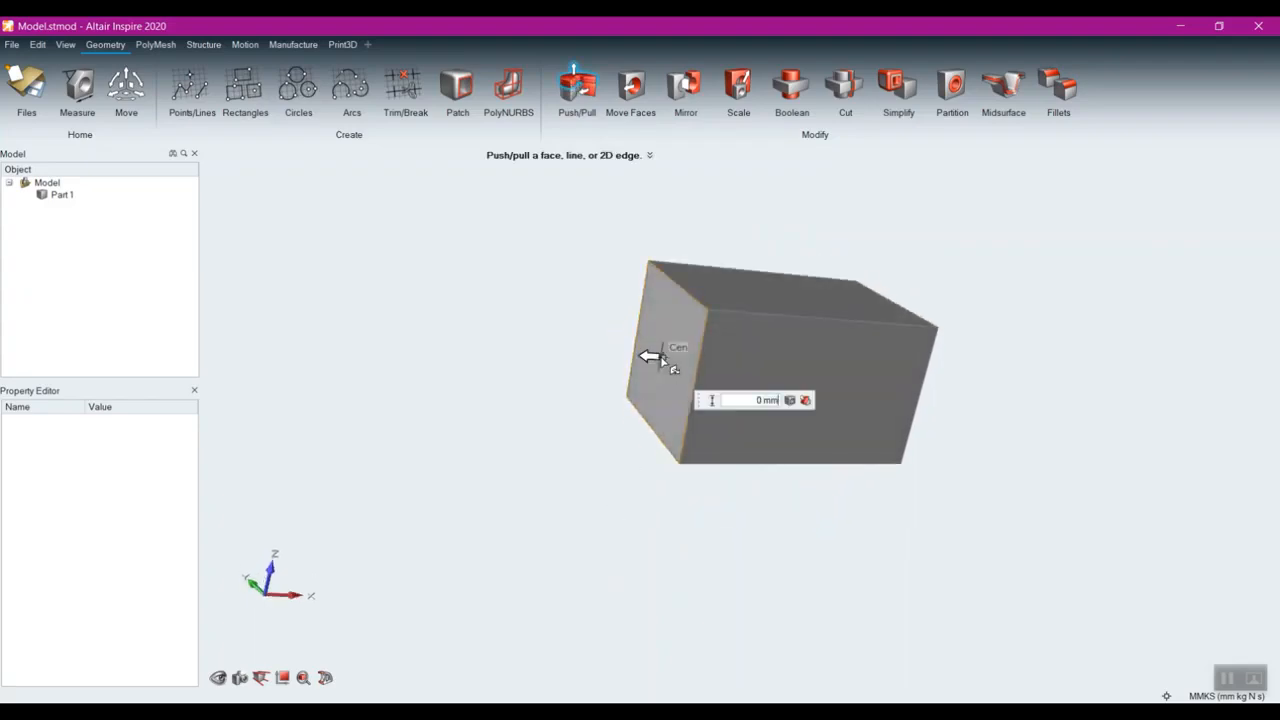
drag(650, 358, 539, 356)
drag(600, 360, 631, 354)
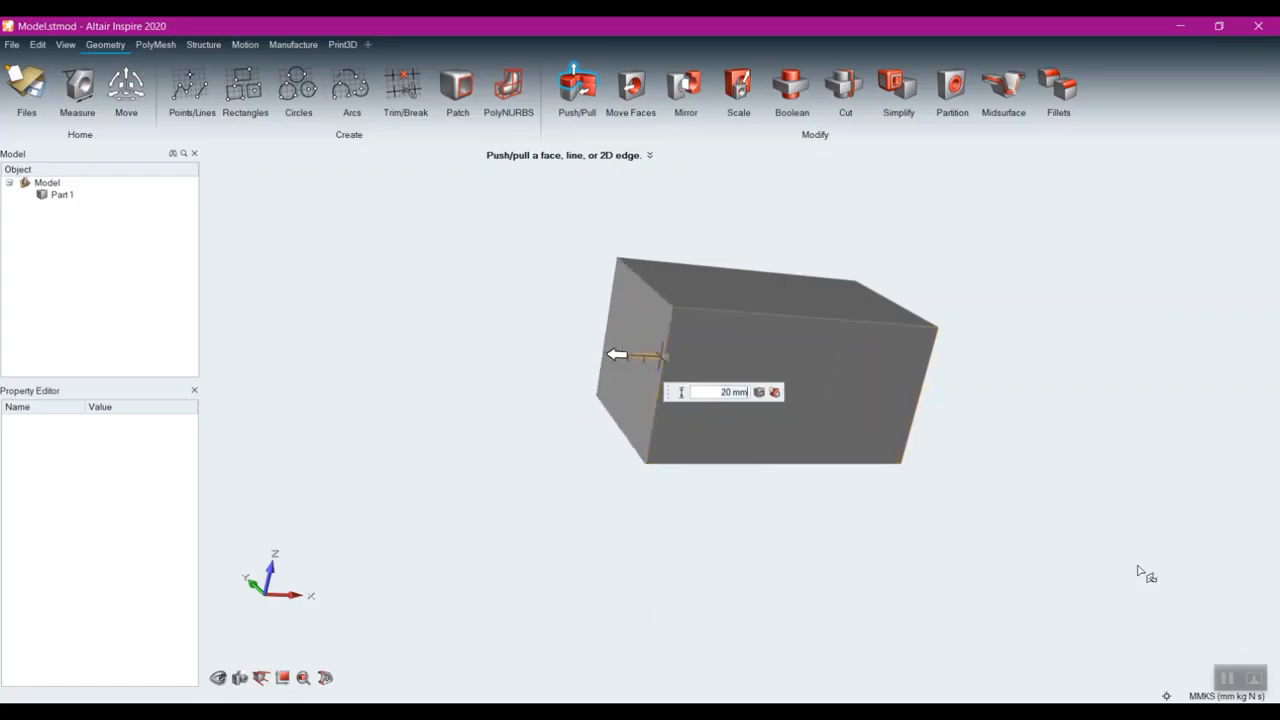
- Turn off all snap options and pull the same end face out to about 52 mm
click(1166, 697)
click(1151, 541)
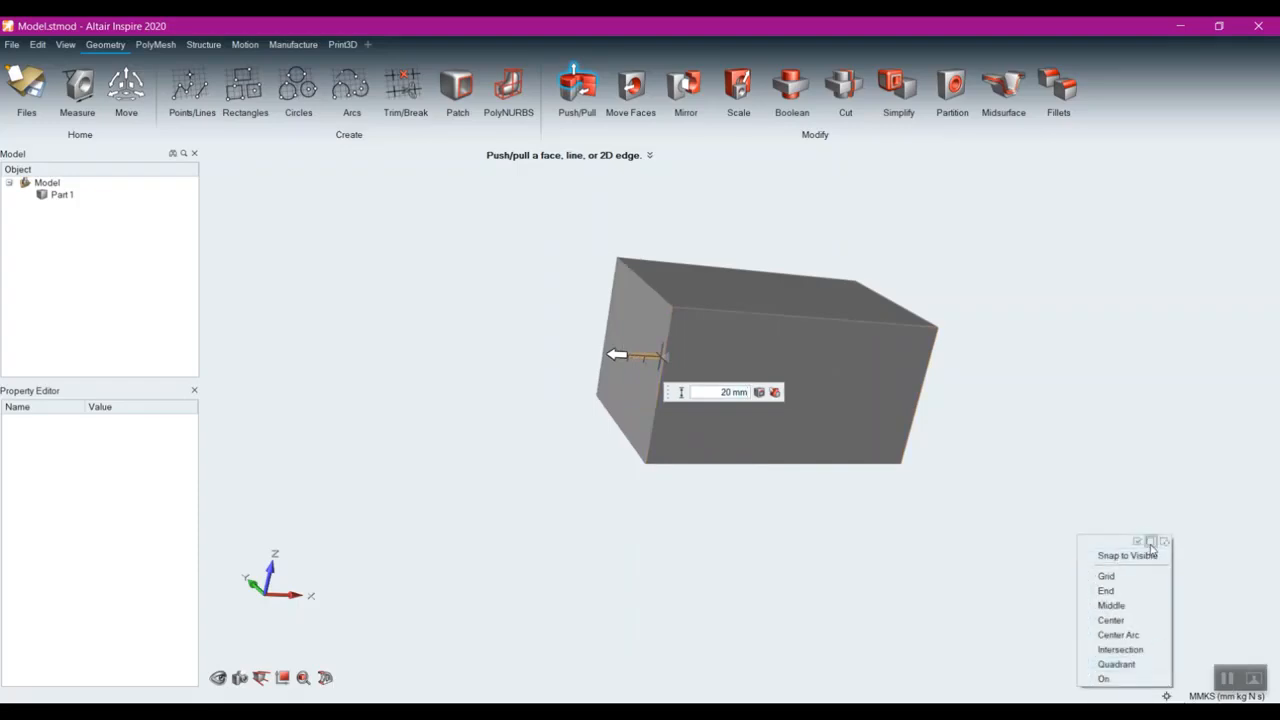
drag(614, 360, 560, 398)
right_click(528, 441)
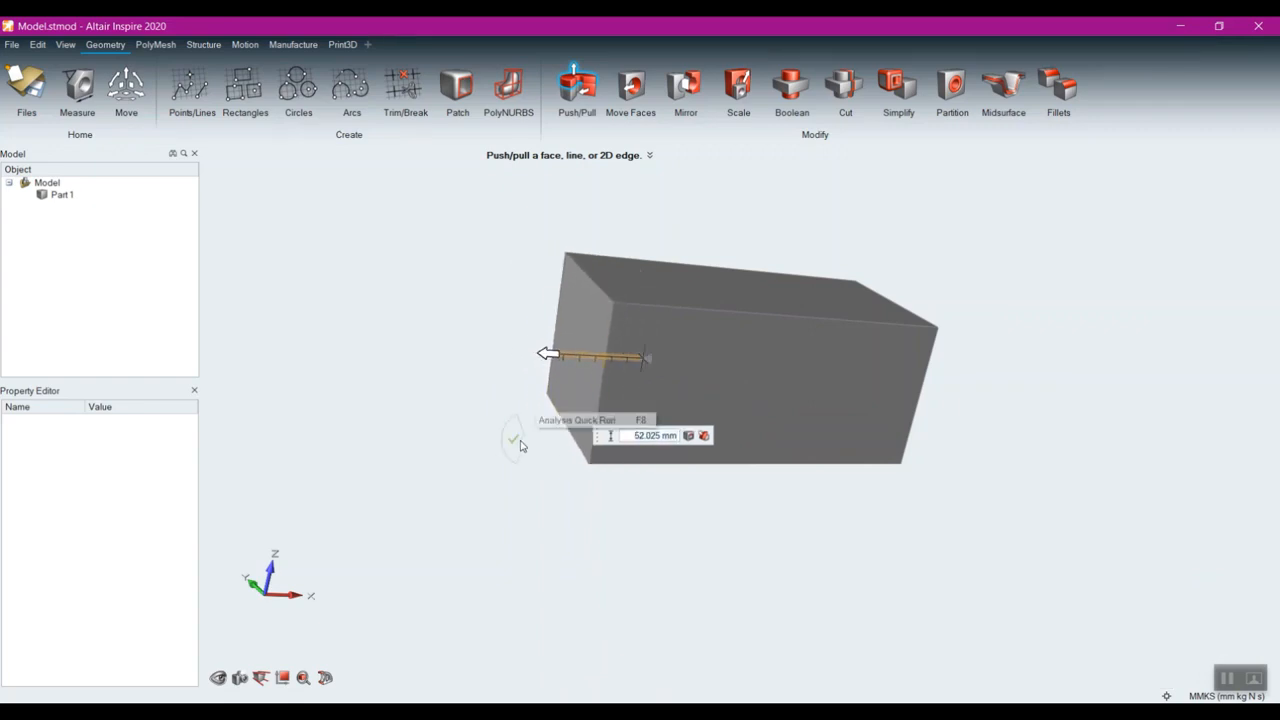
- Revolve the block's small end face 75 degrees about the edge it shares with the dark long side
right_drag(545, 502, 519, 464)
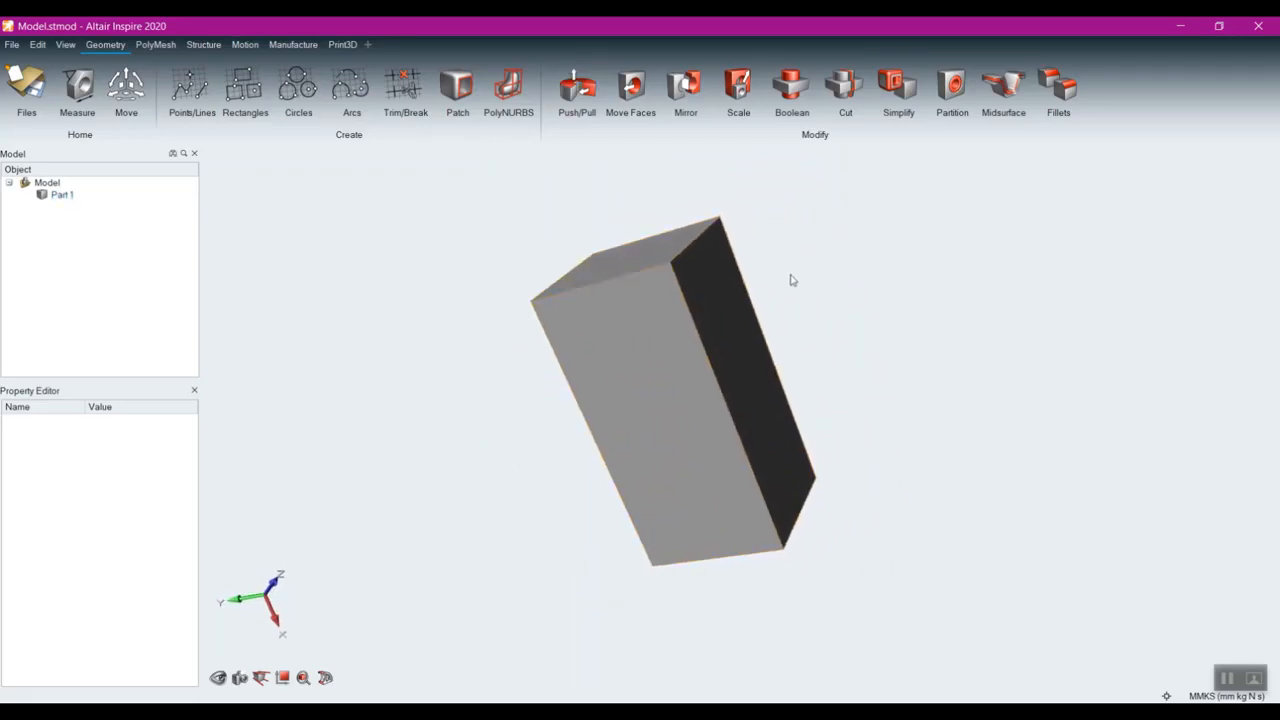
middle_drag(791, 277, 820, 326)
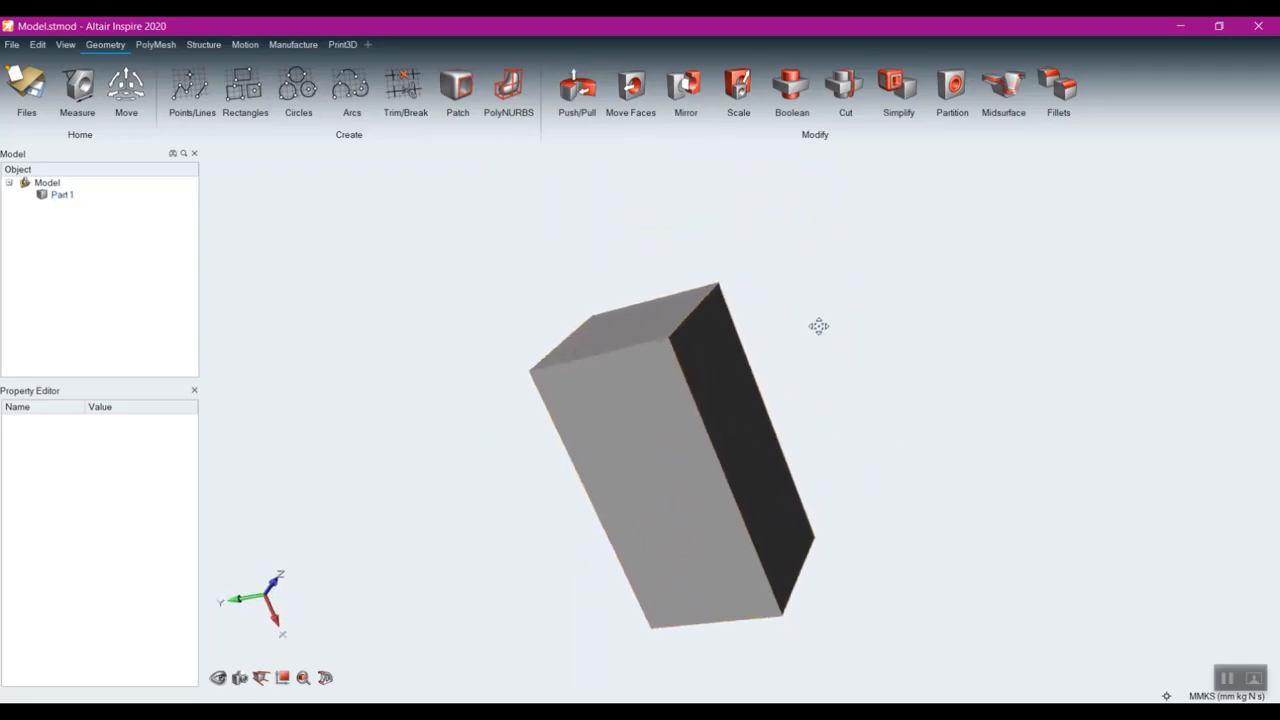
click(590, 93)
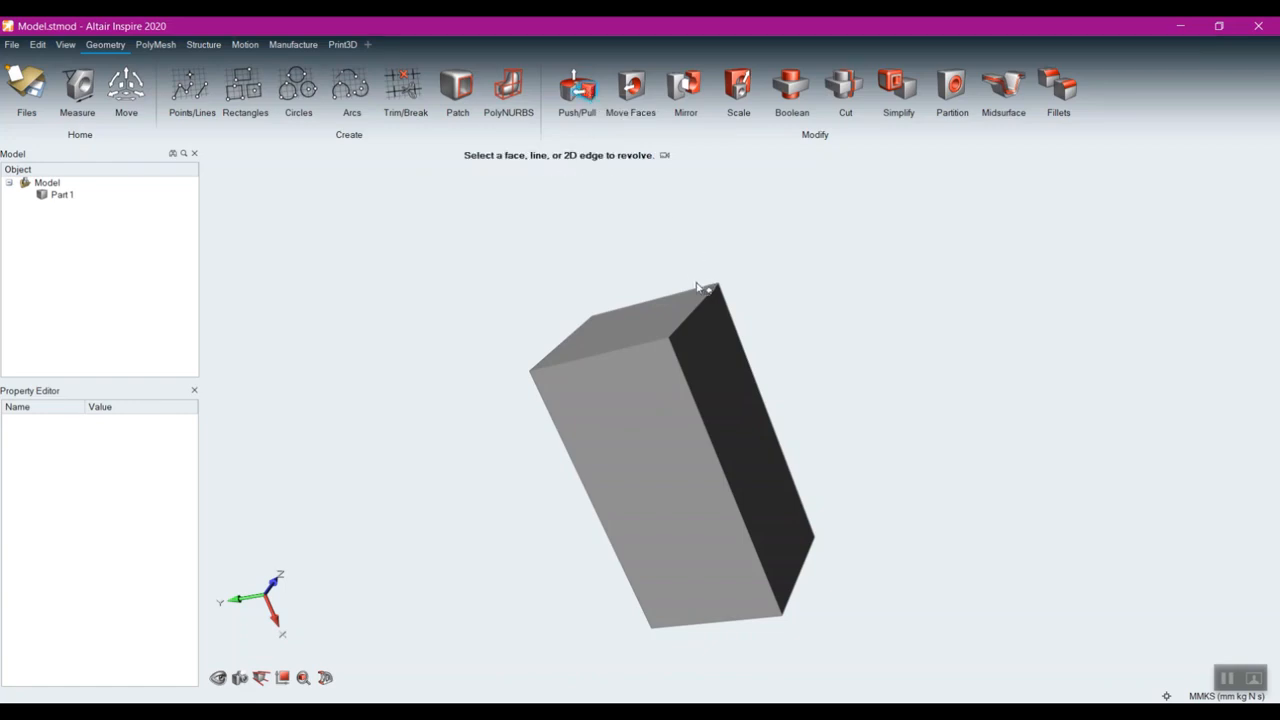
click(665, 318)
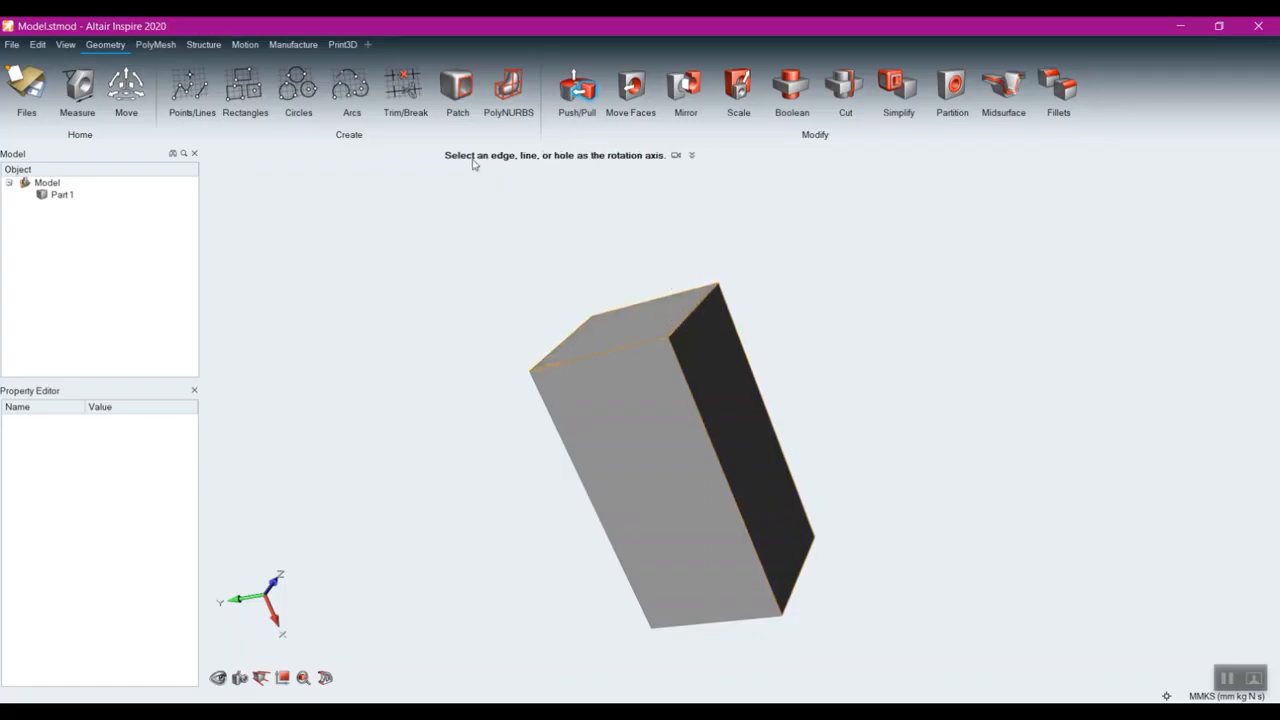
click(697, 316)
drag(688, 336, 668, 297)
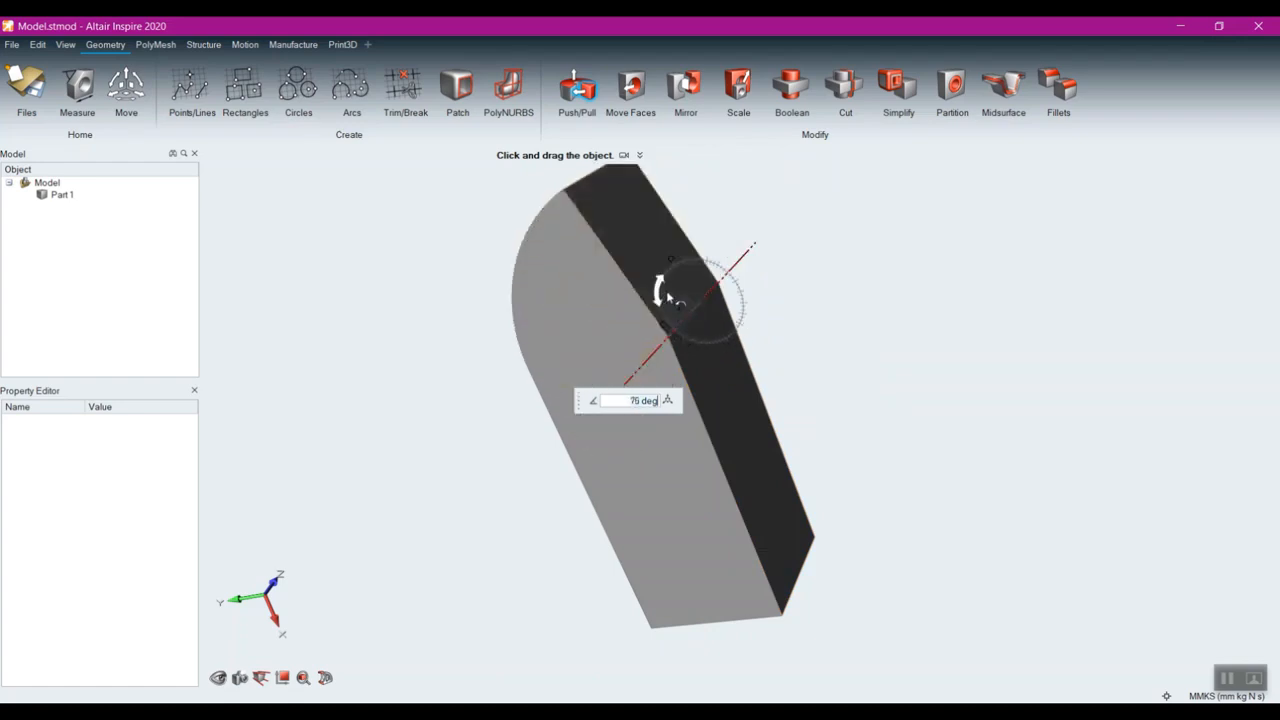
right_click(465, 354)
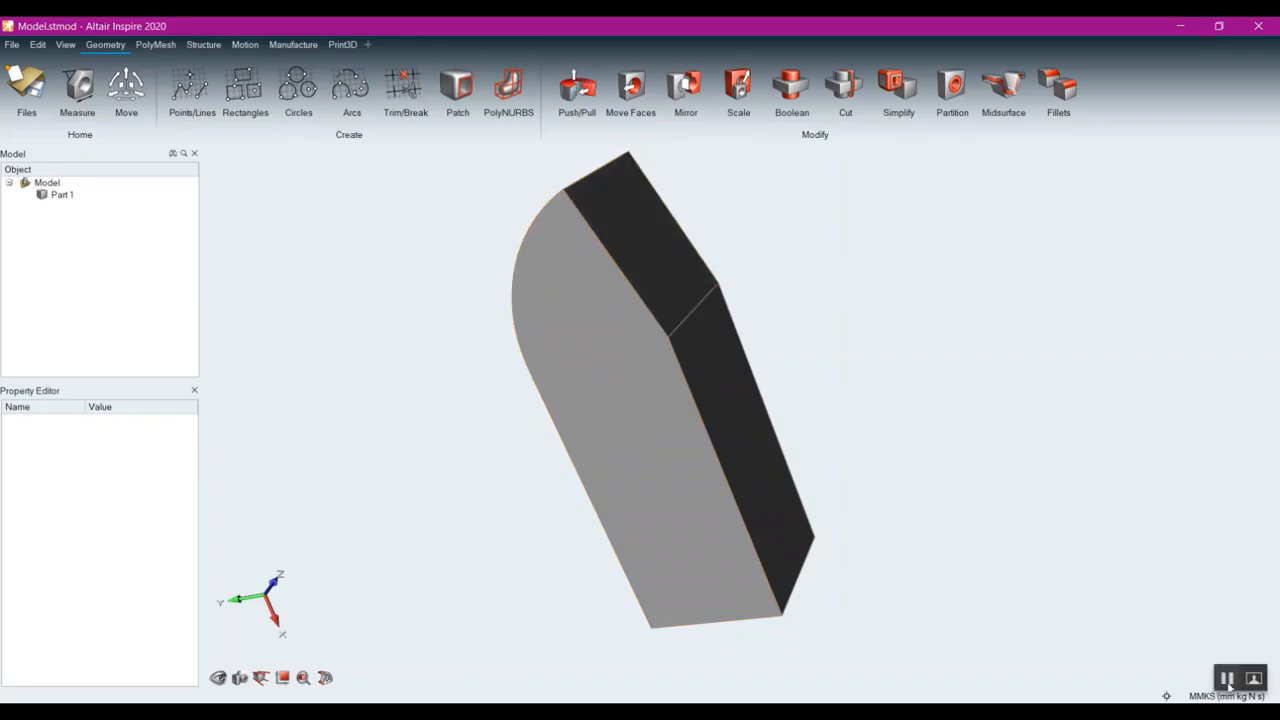
- Start a new empty model without saving the current one
click(12, 44)
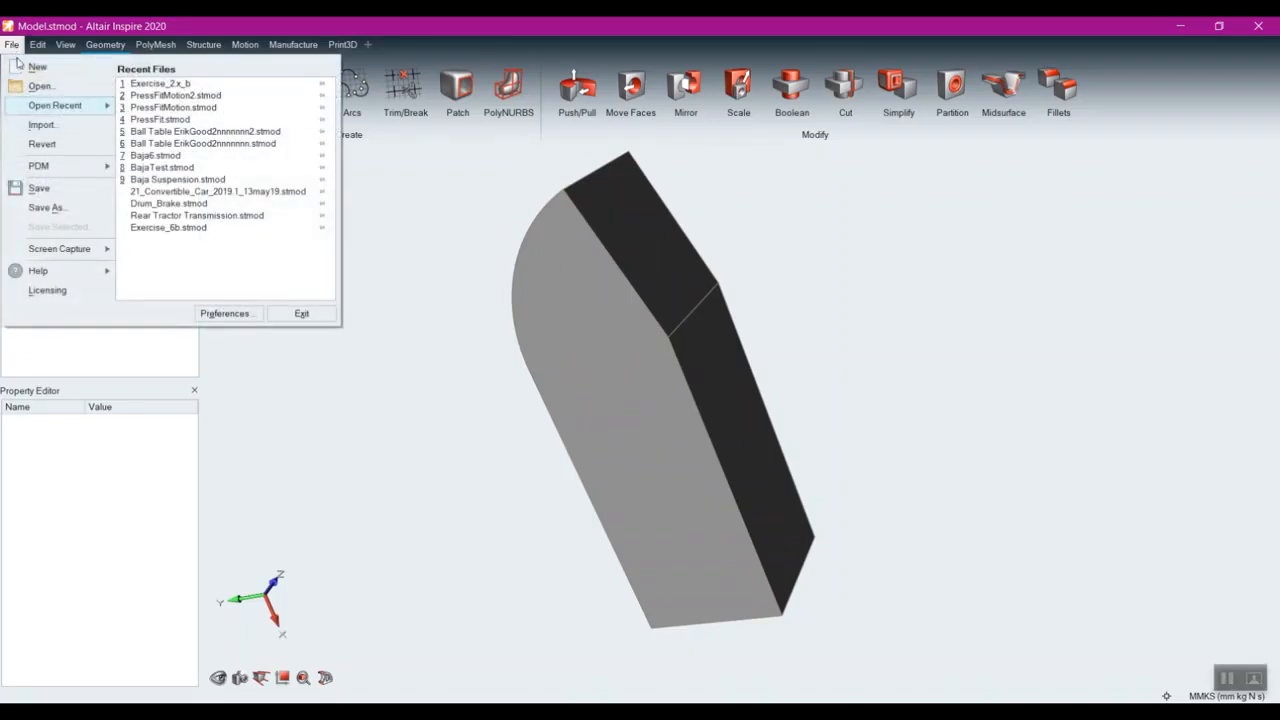
click(24, 63)
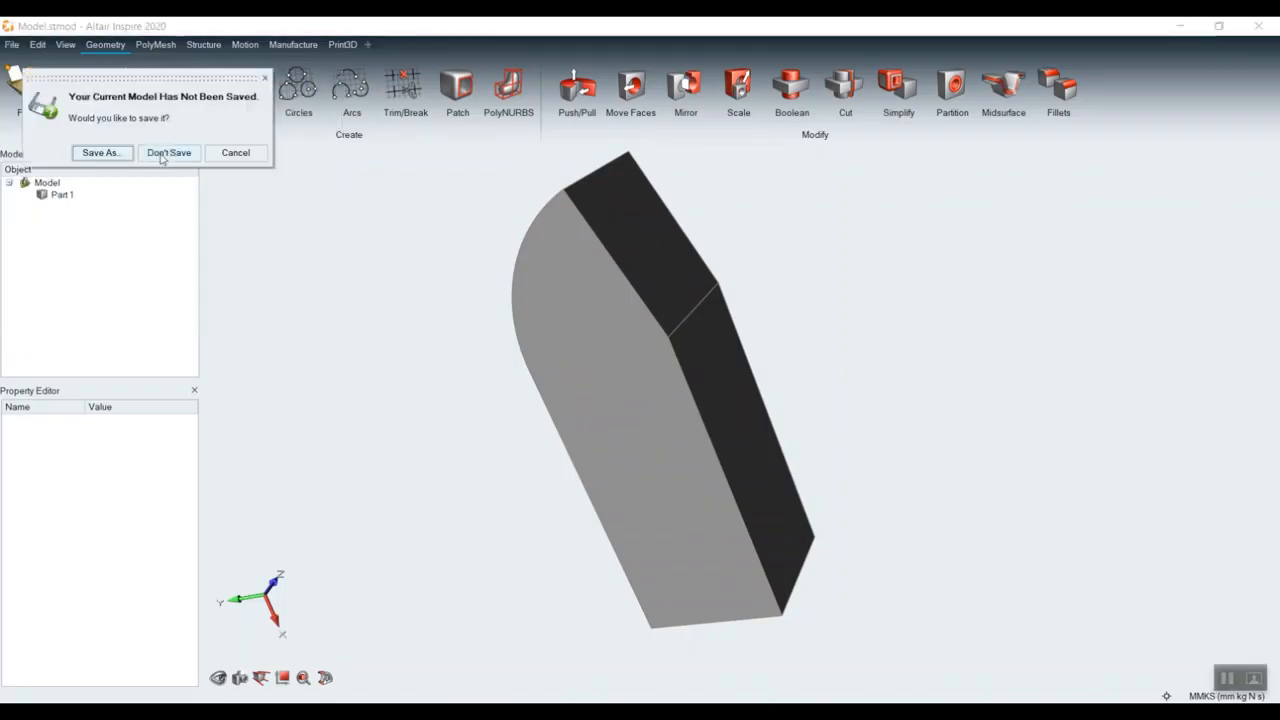
click(168, 153)
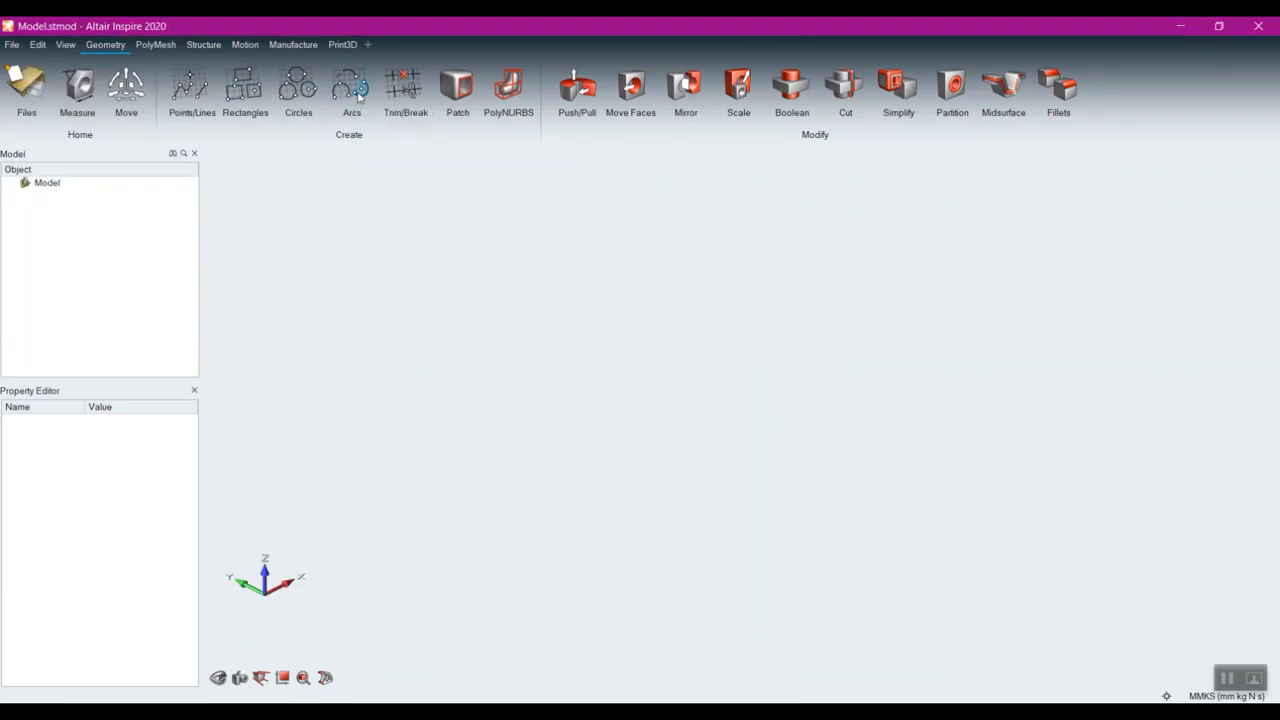
- Sketch a three-point arc forming a half circle with a radius of about 60 mm, and finish drawing
click(357, 92)
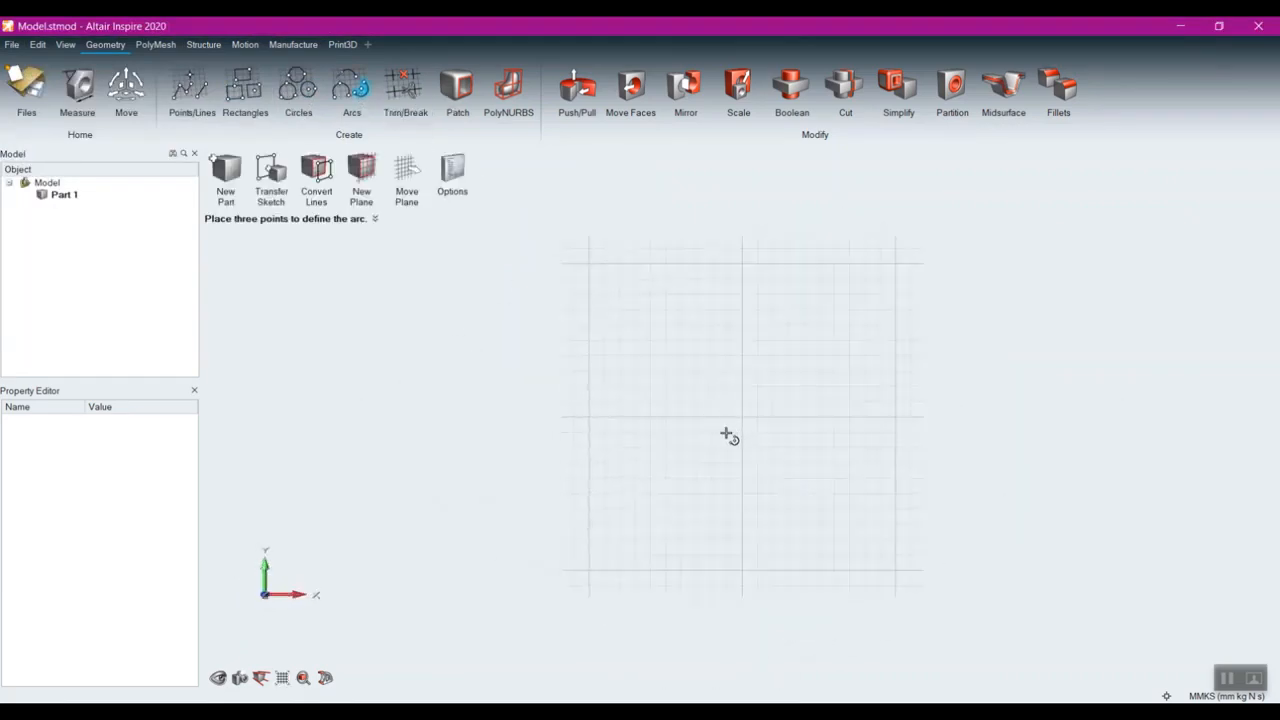
click(726, 432)
click(726, 340)
click(728, 527)
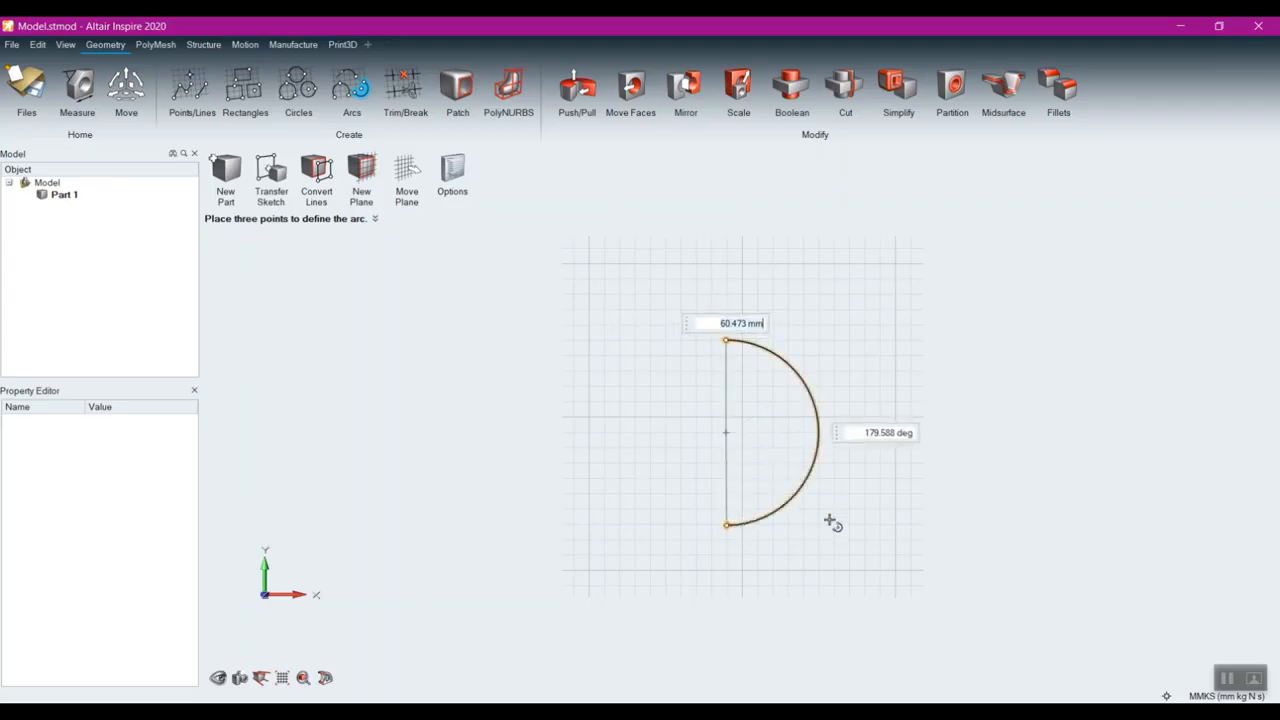
right_click(1162, 636)
click(1159, 635)
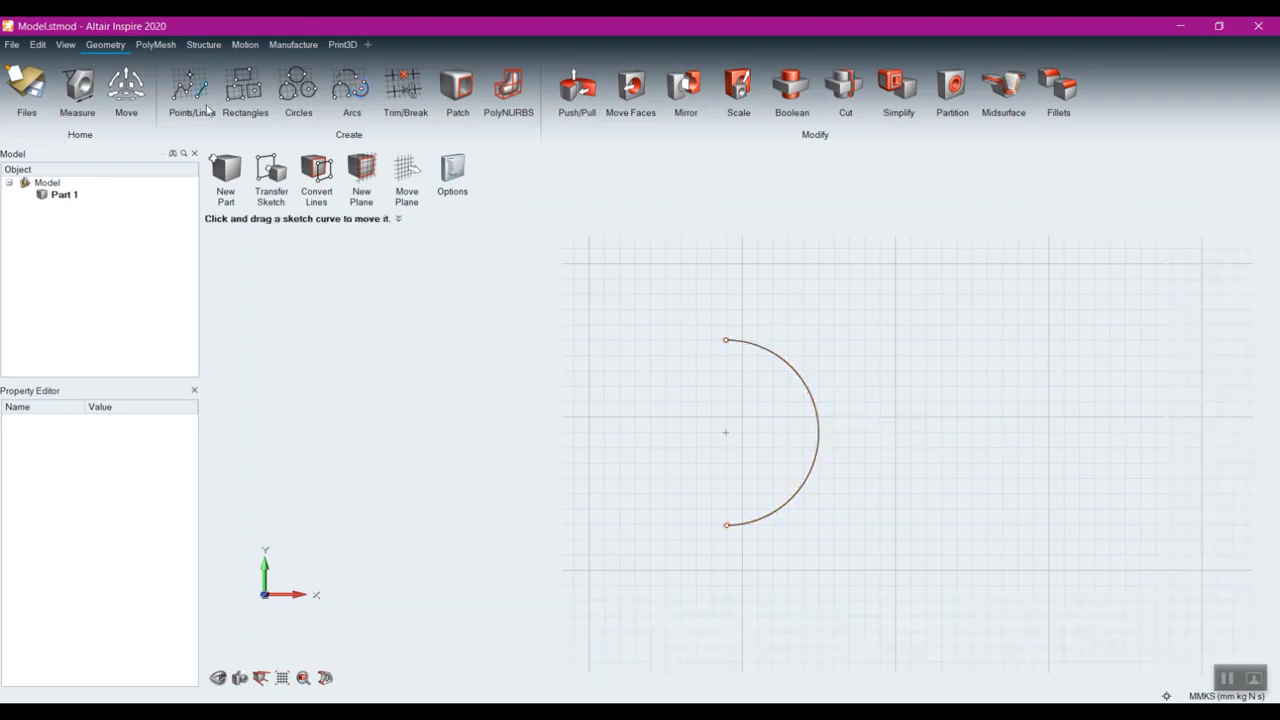
- Turn all snap options on, close the half circle with a straight line between its endpoints, and leave the sketch
click(1166, 696)
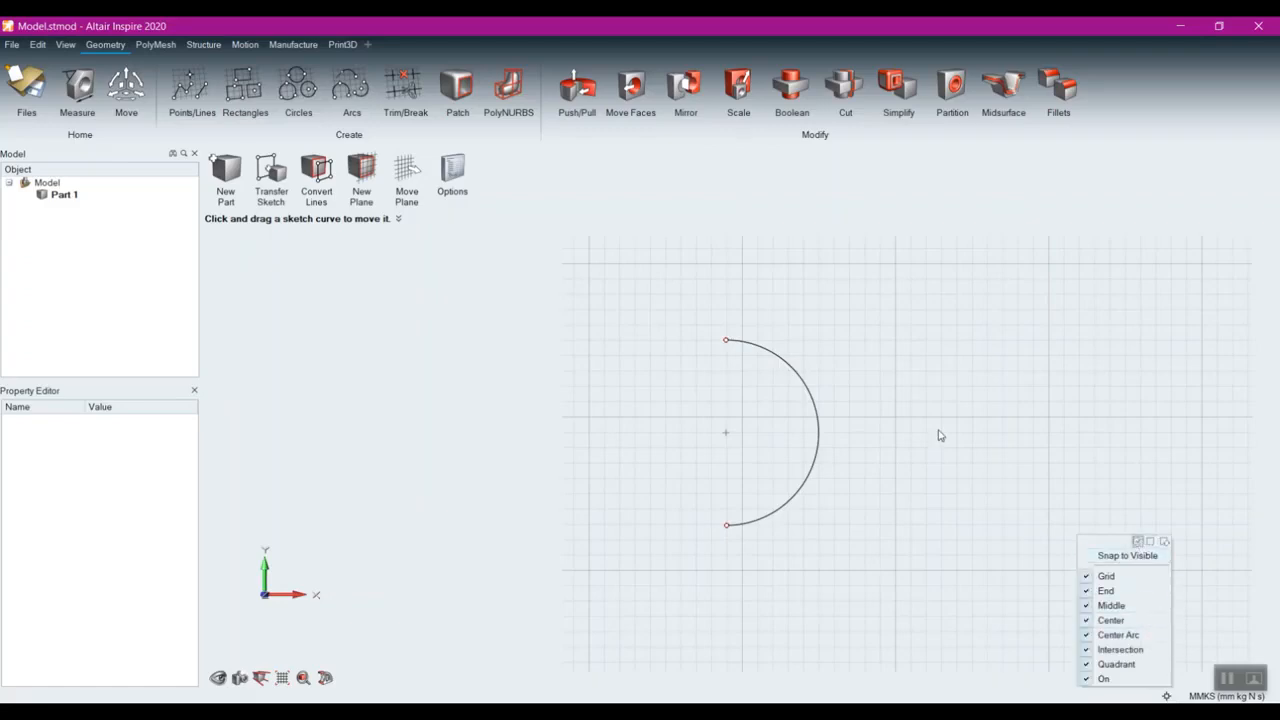
click(192, 88)
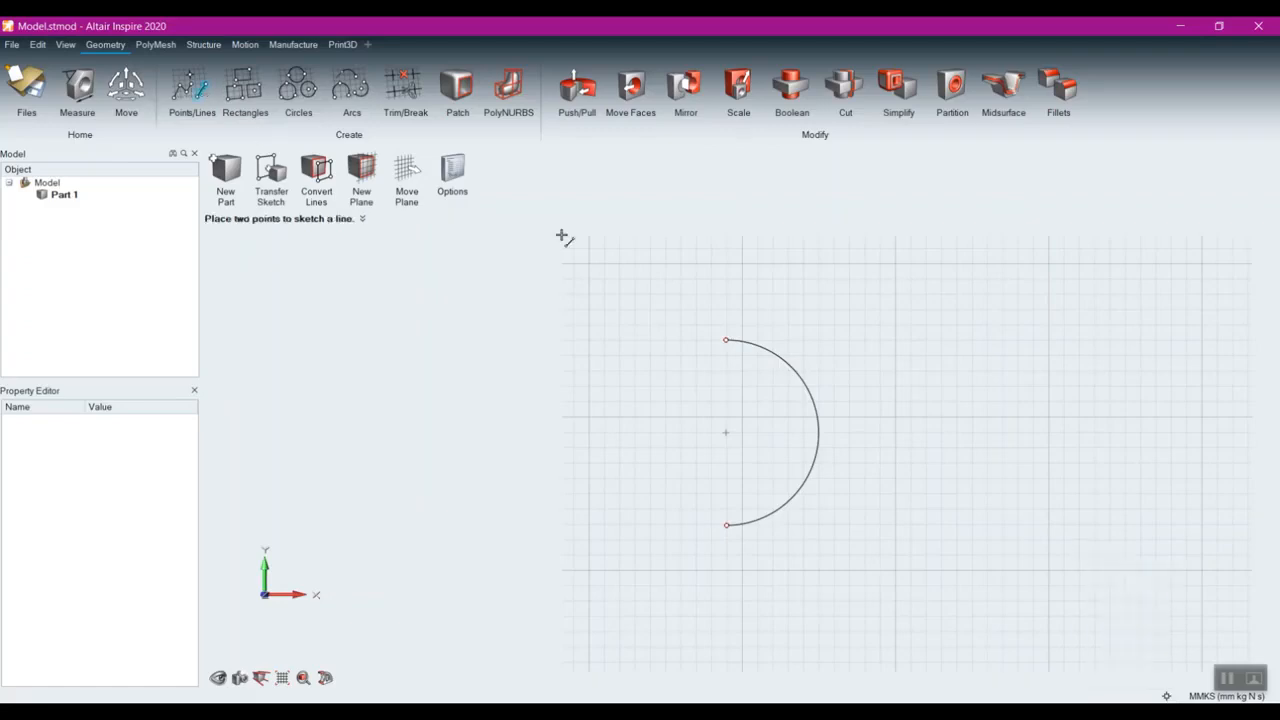
click(726, 340)
click(726, 525)
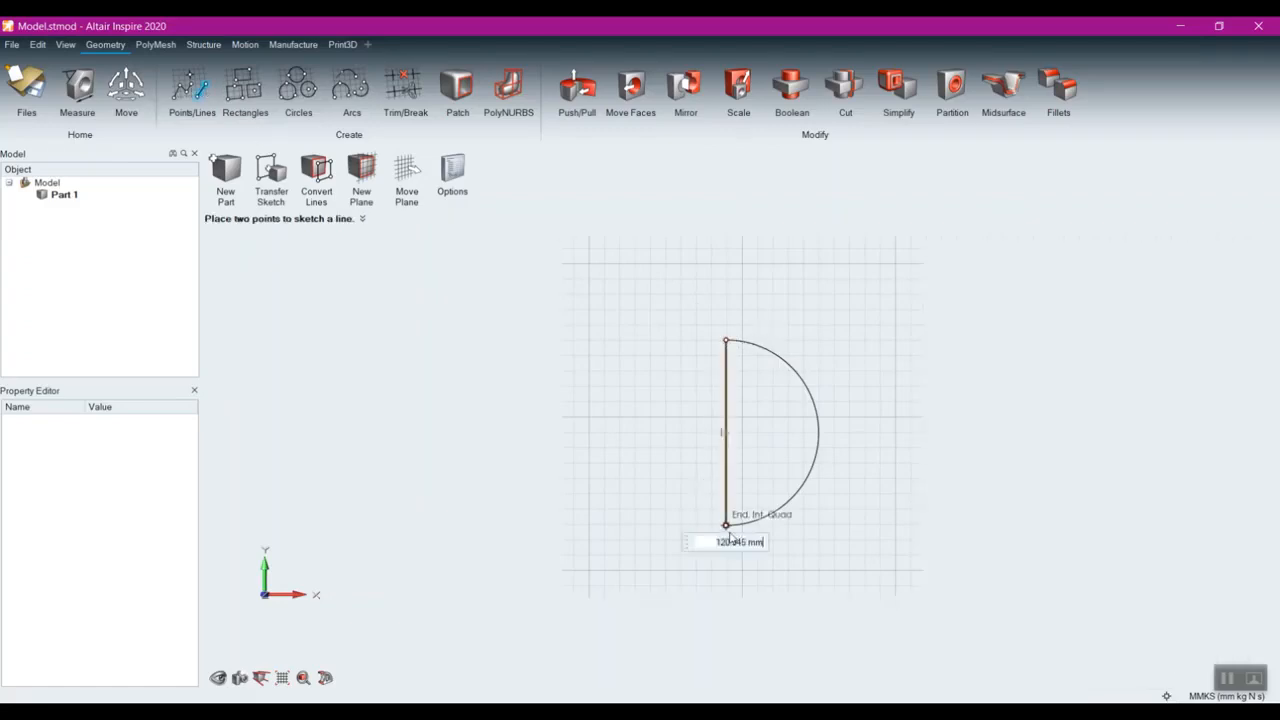
click(457, 455)
click(535, 400)
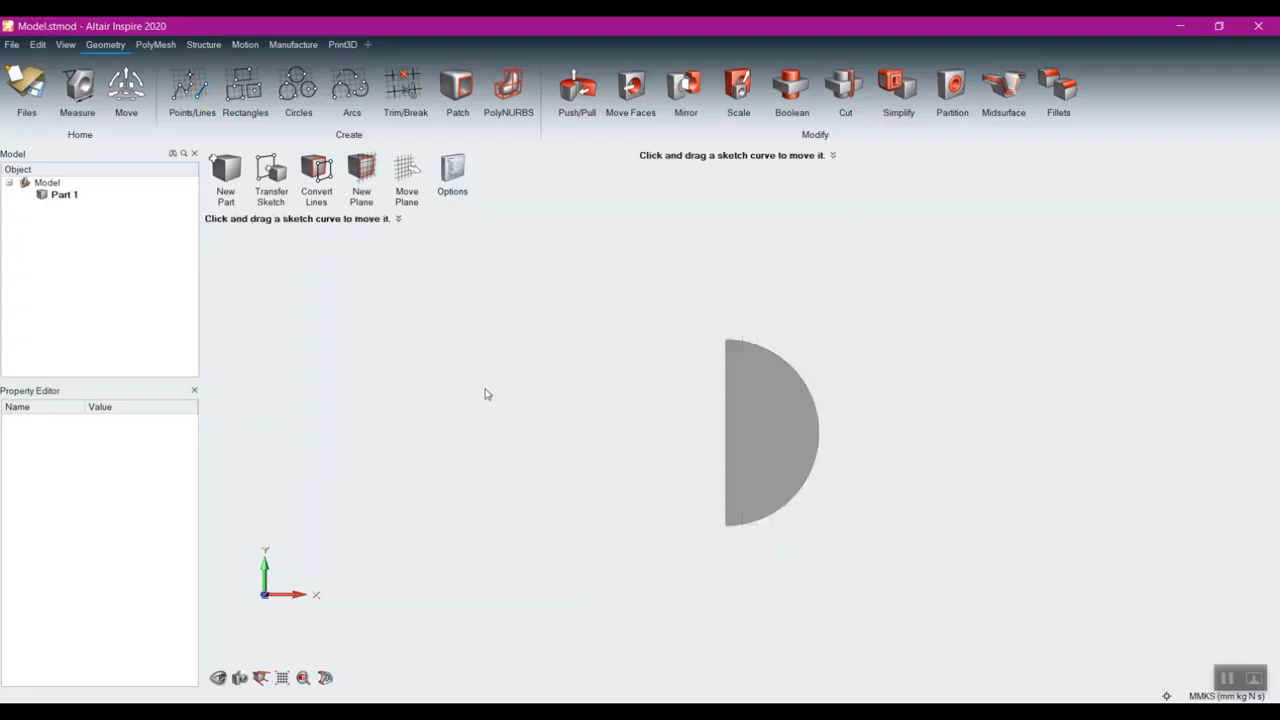
- Revolve the half-circle face 360 degrees about its straight edge into a sphere
click(577, 86)
click(593, 91)
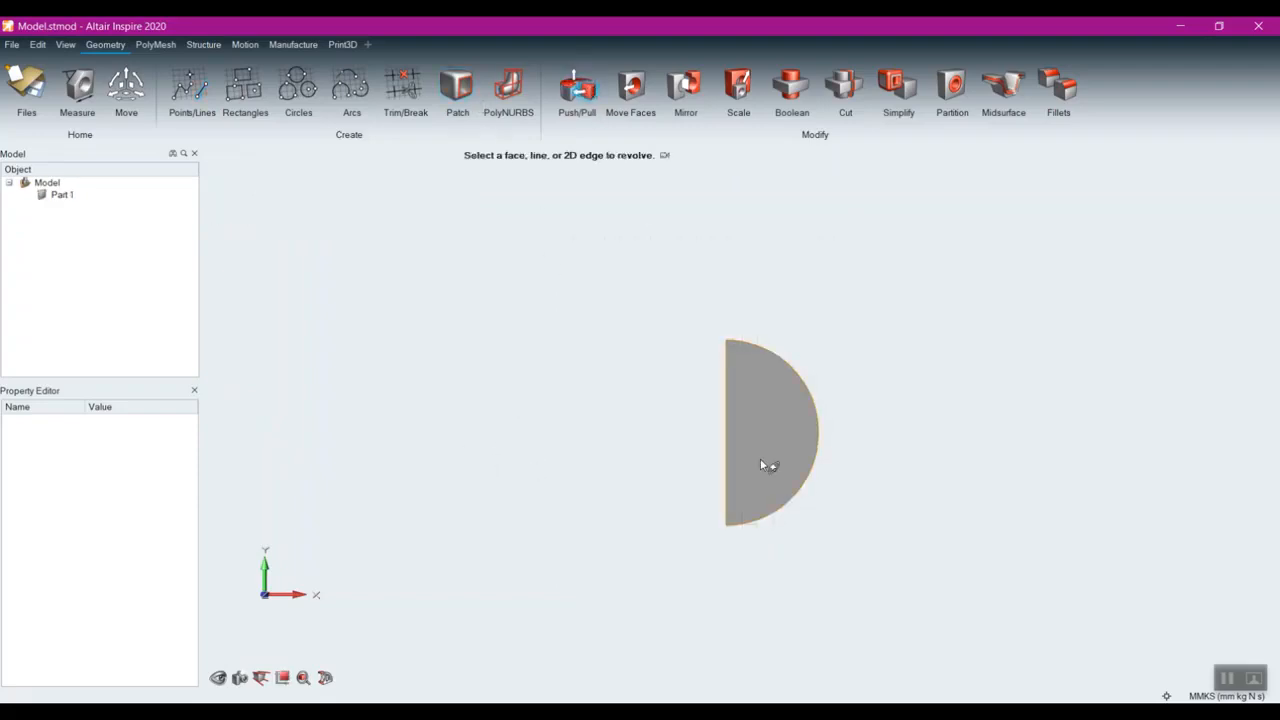
click(762, 456)
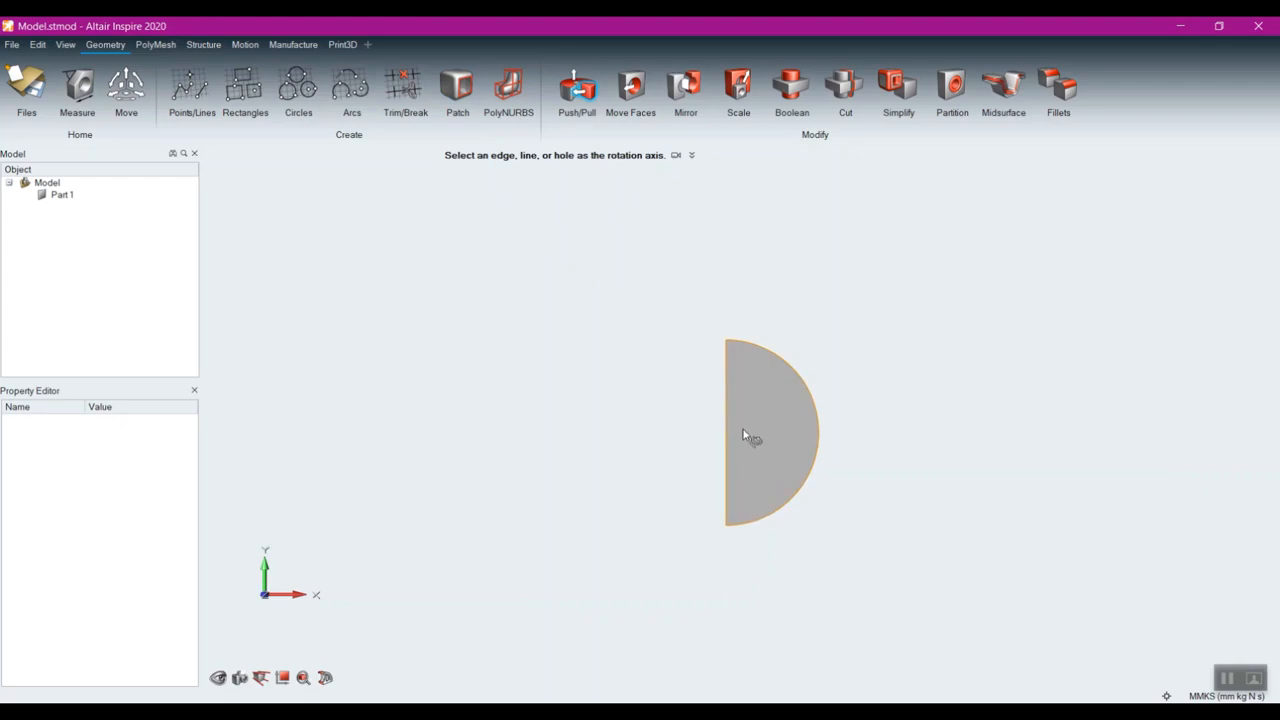
click(727, 442)
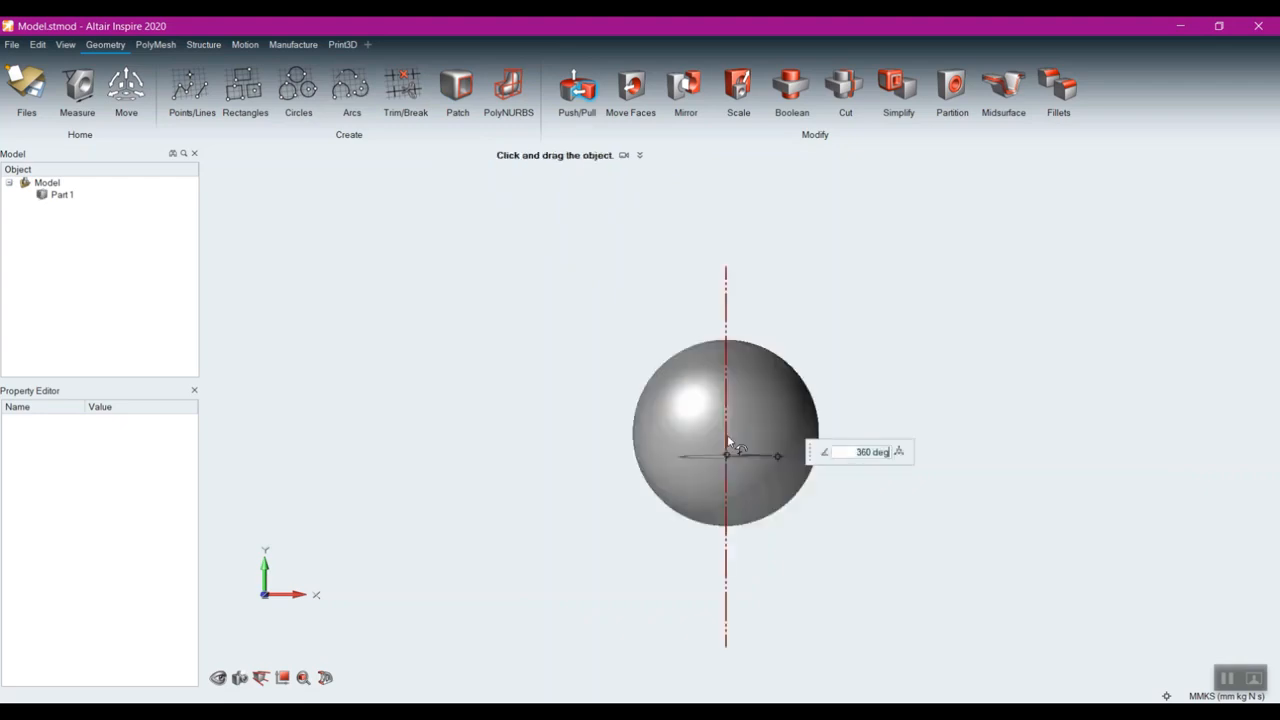
right_click(790, 536)
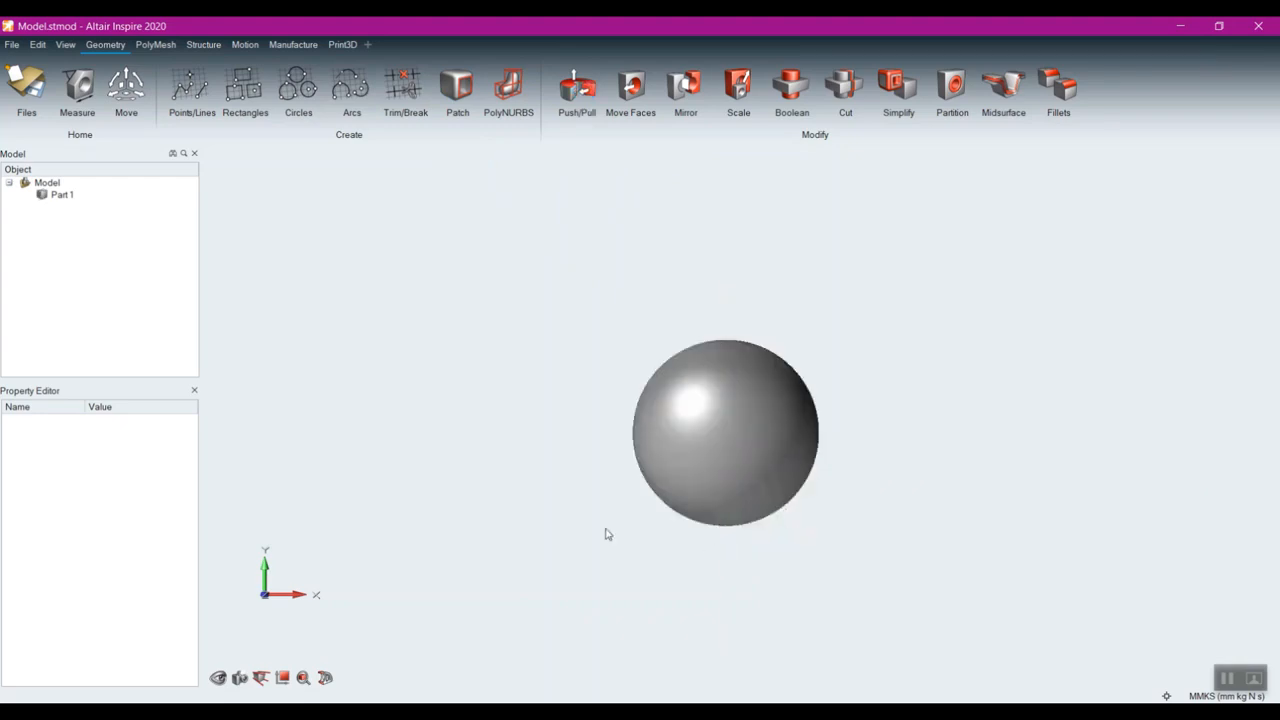
right_drag(584, 518, 577, 535)
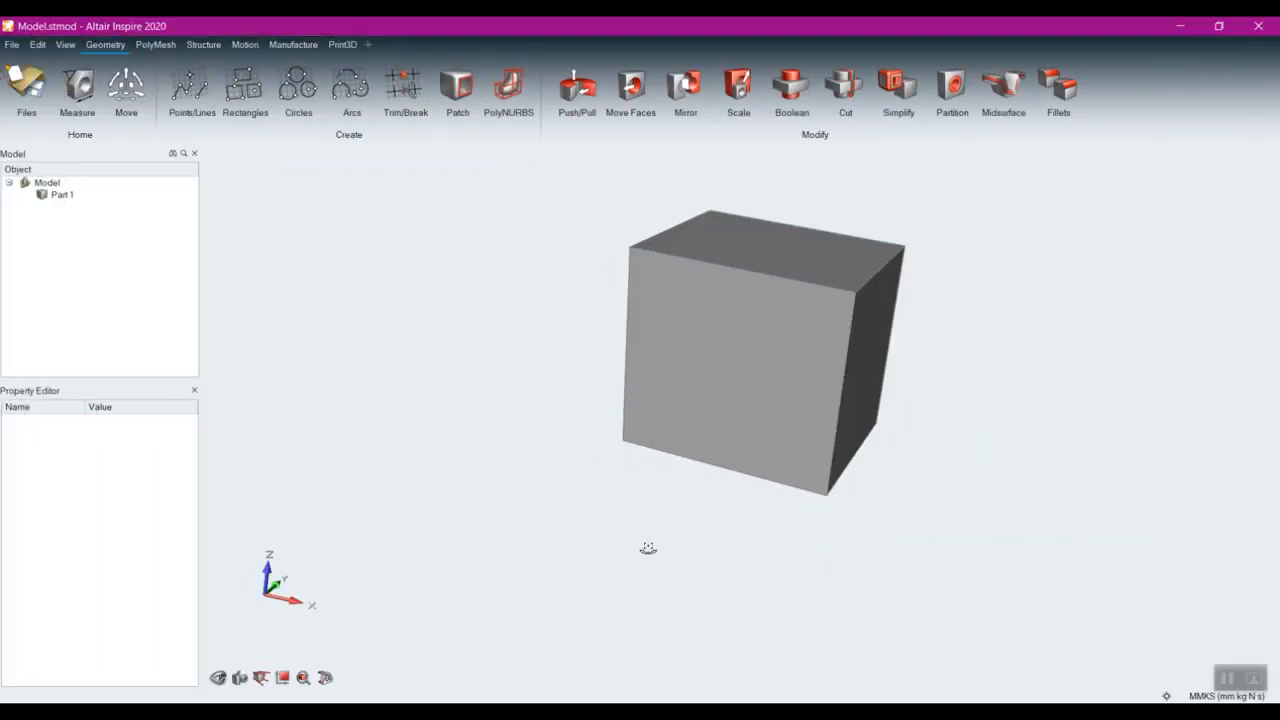
- Sketch two lines on the block's front face, joining the midpoints of its top, left and bottom edges in turn
right_drag(646, 551, 721, 537)
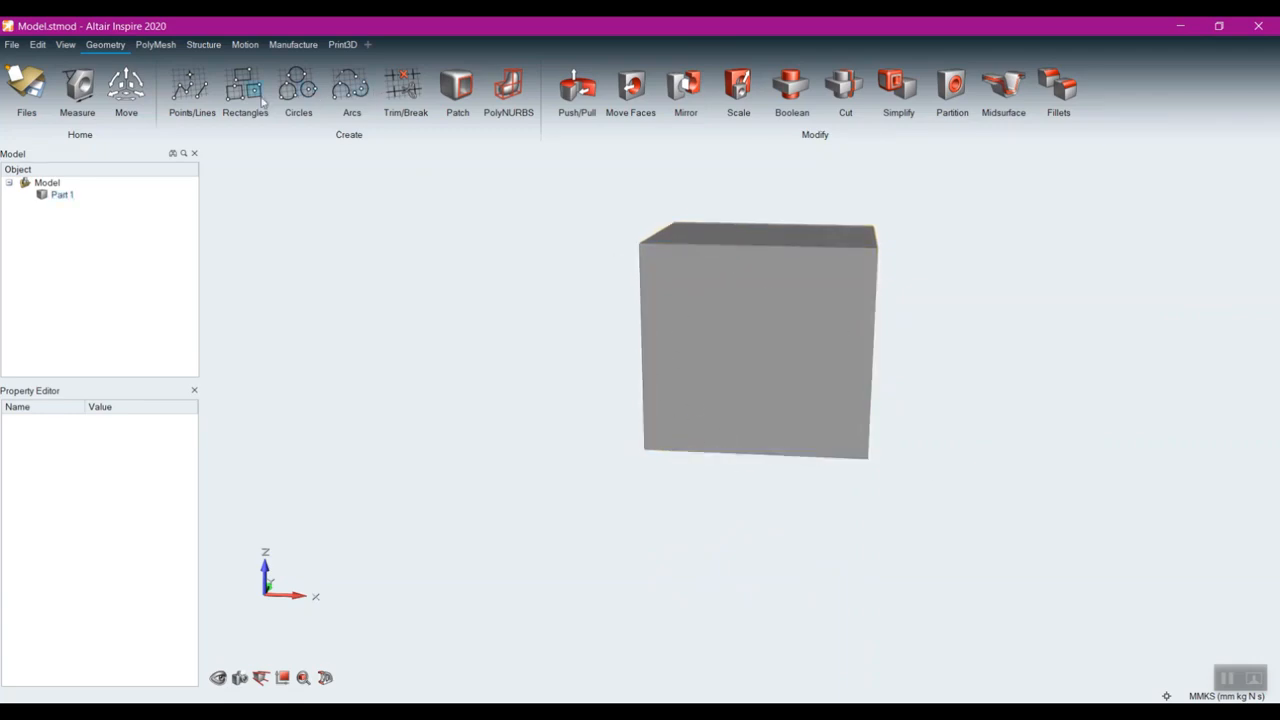
click(200, 95)
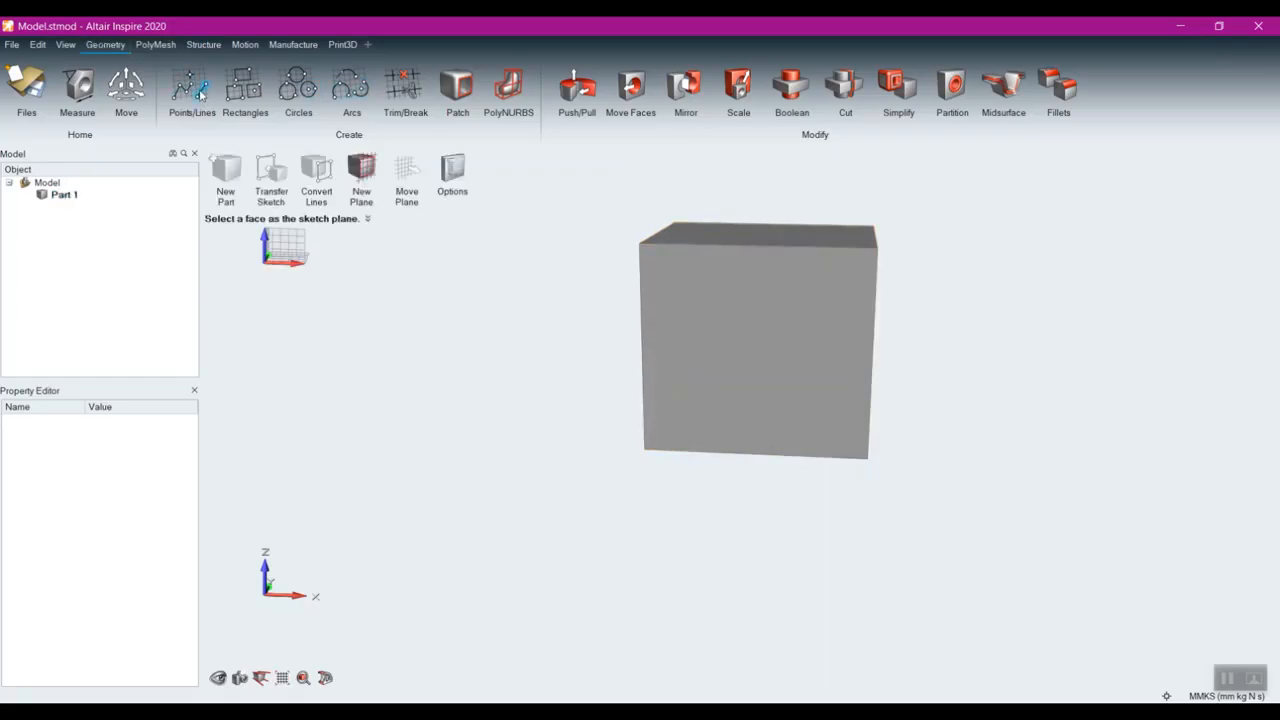
click(730, 360)
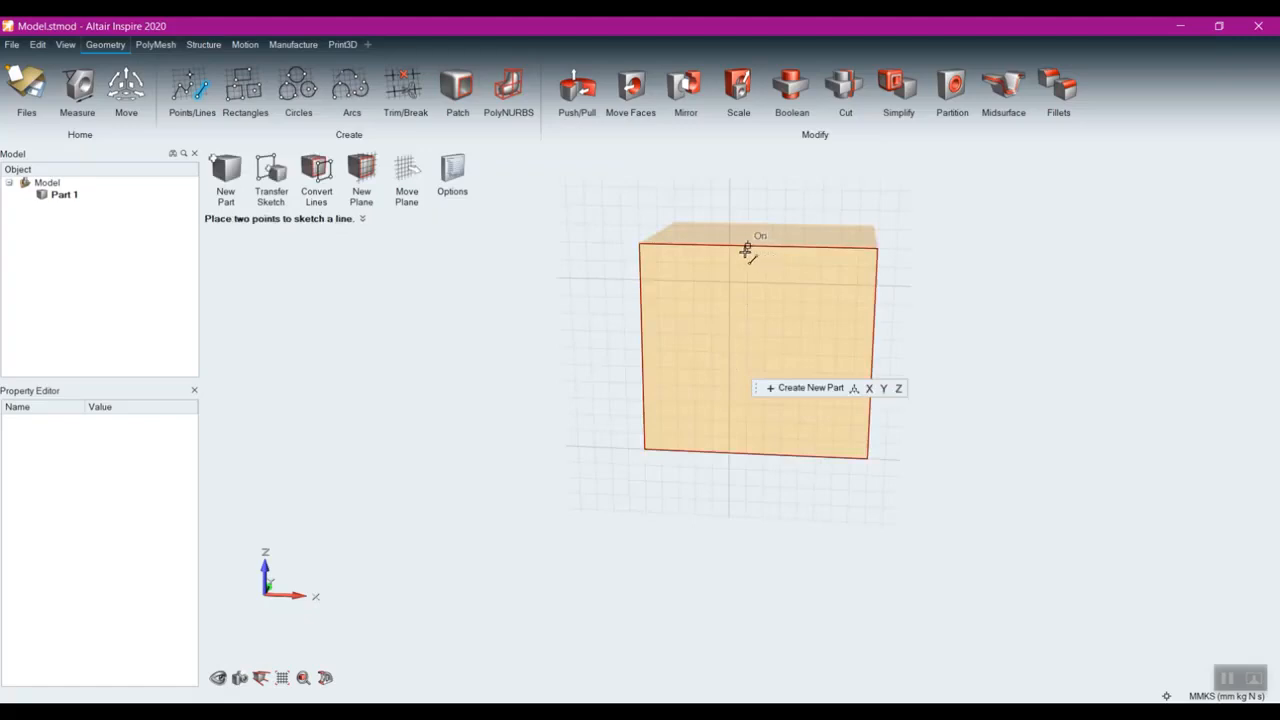
click(756, 248)
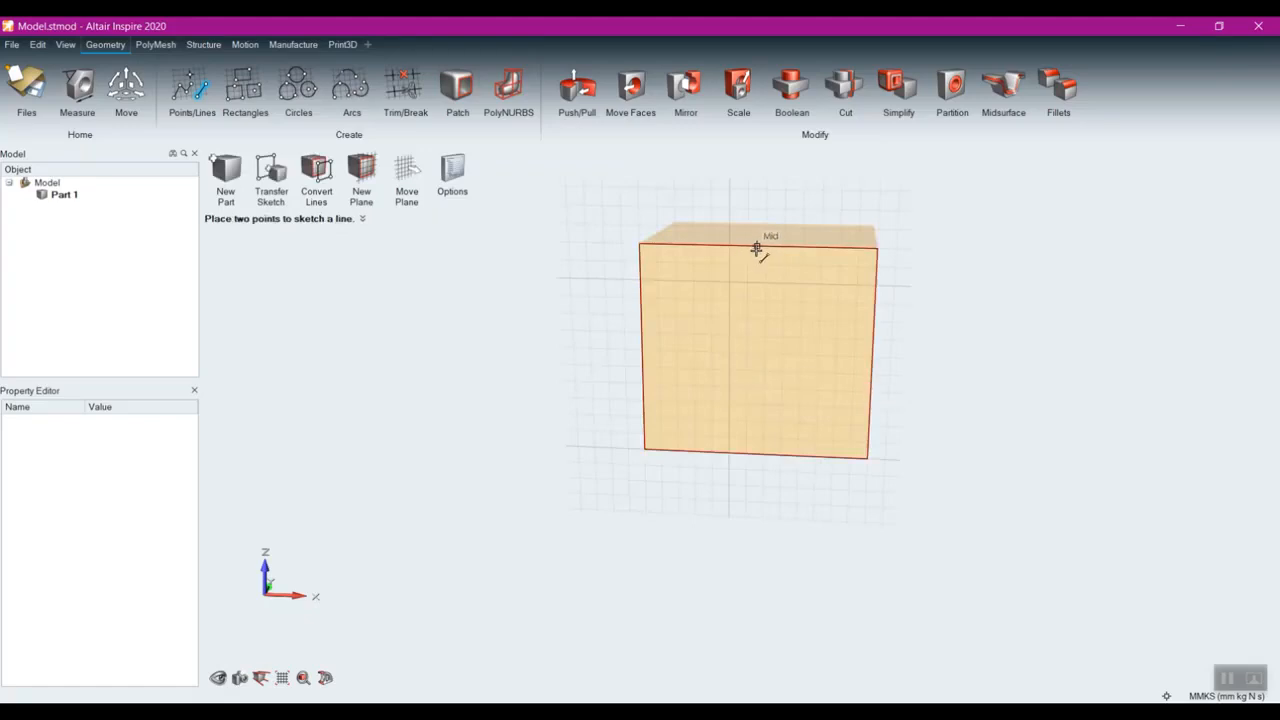
click(643, 350)
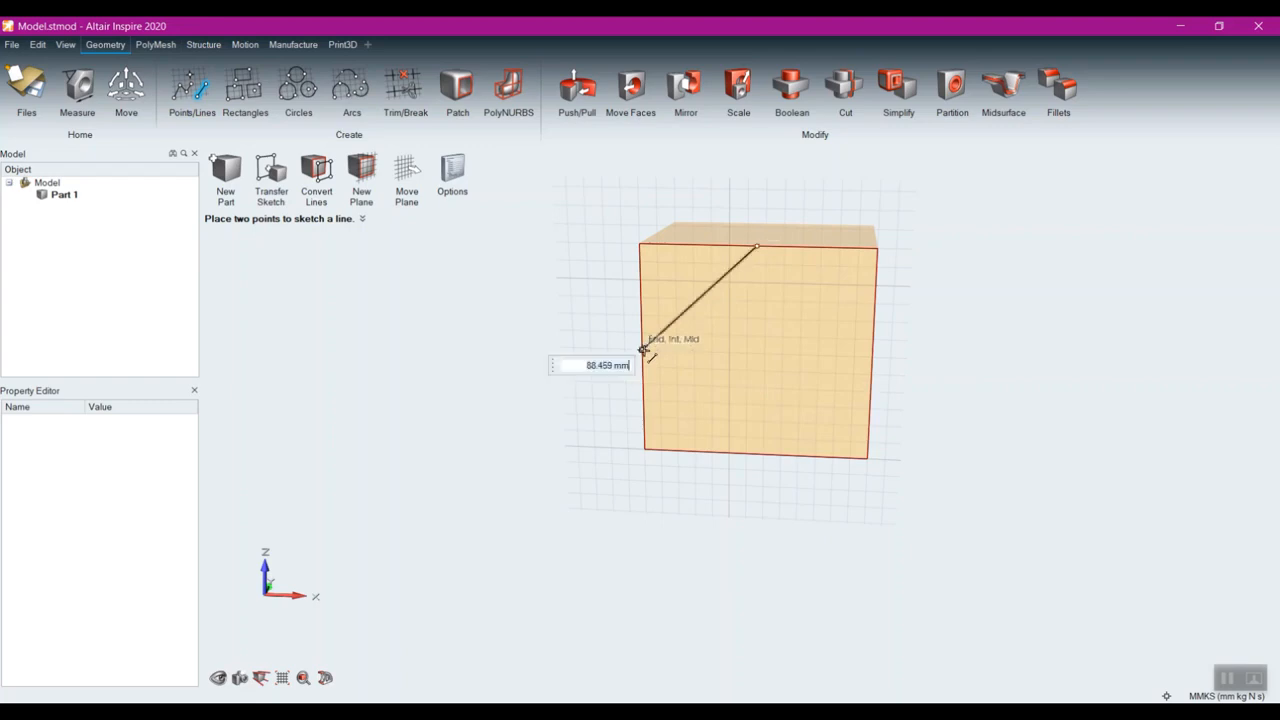
click(756, 455)
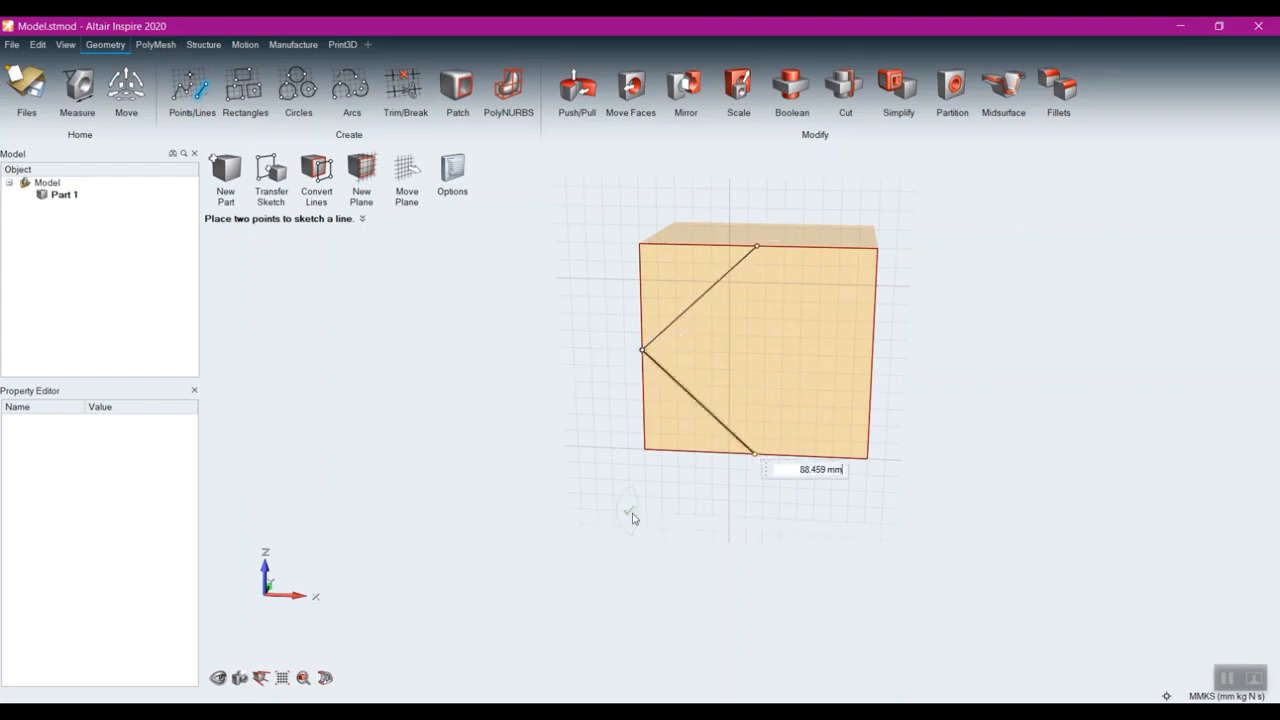
- Leave the sketch and push both triangular corner regions through the block, cutting off its upper and lower left corners
key(Escape)
key(Escape)
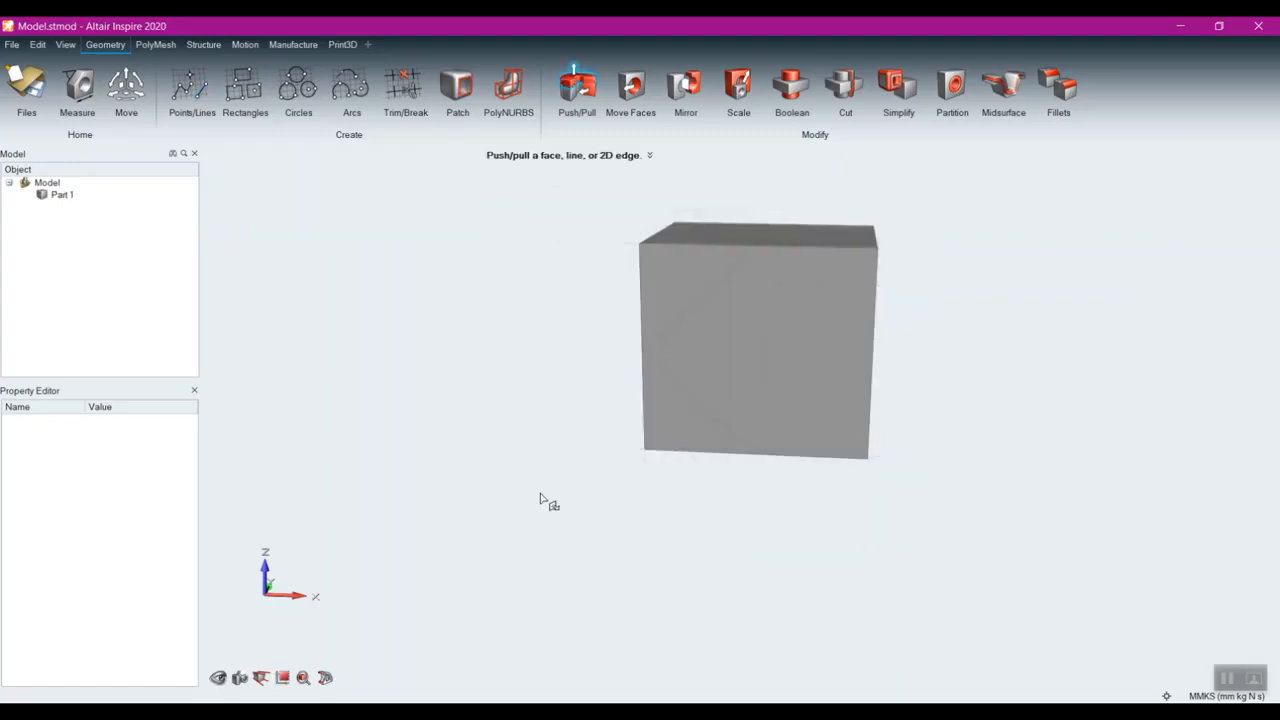
middle_drag(545, 494, 676, 464)
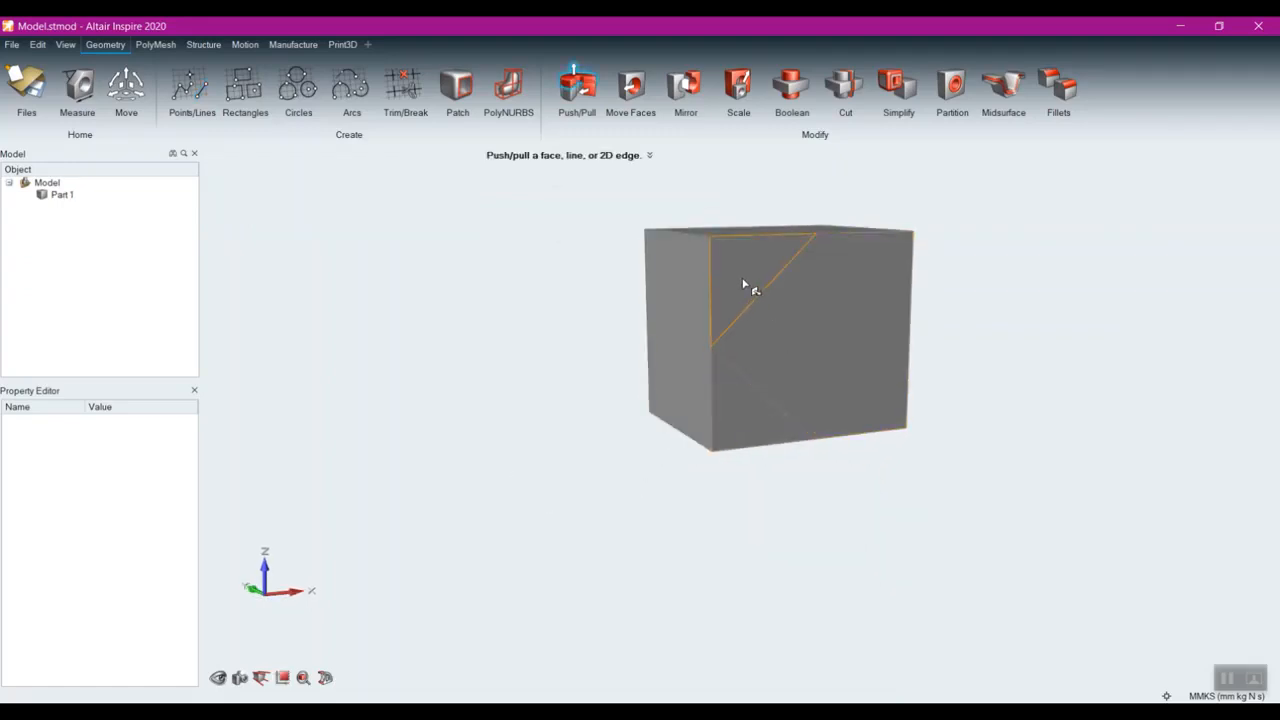
drag(743, 279, 584, 248)
drag(731, 406, 623, 392)
mouse_move(655, 415)
middle_down()
mouse_move(539, 413)
mouse_move(656, 440)
mouse_move(641, 431)
middle_up()
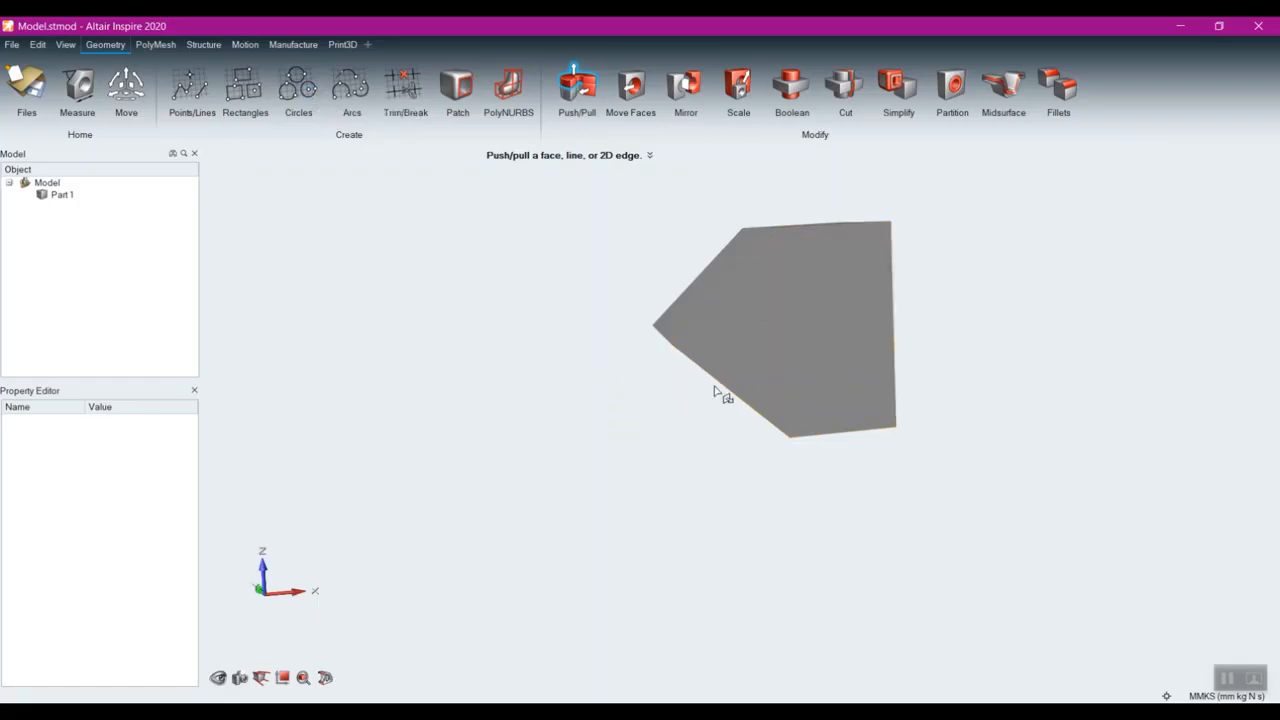
right_drag(640, 428, 709, 449)
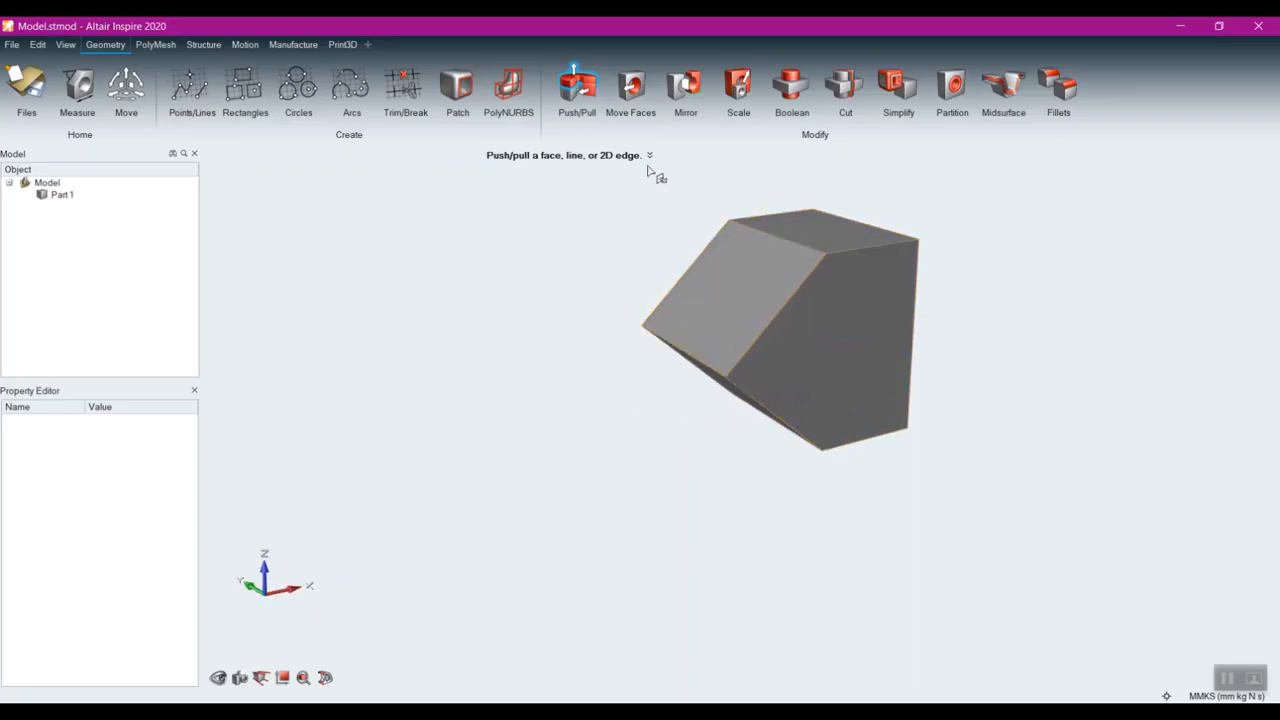
- Push the block's upper slanted face inward by about 5.3 mm and leave Push/Pull
click(727, 290)
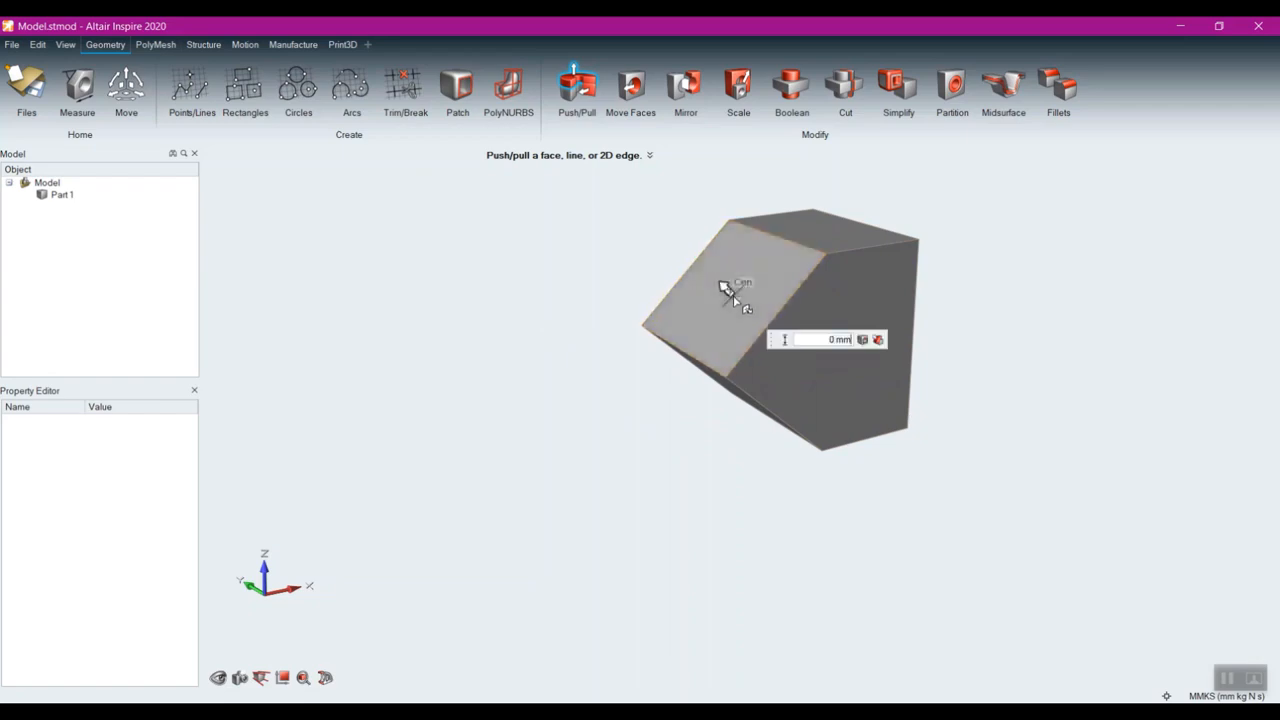
drag(727, 290, 703, 346)
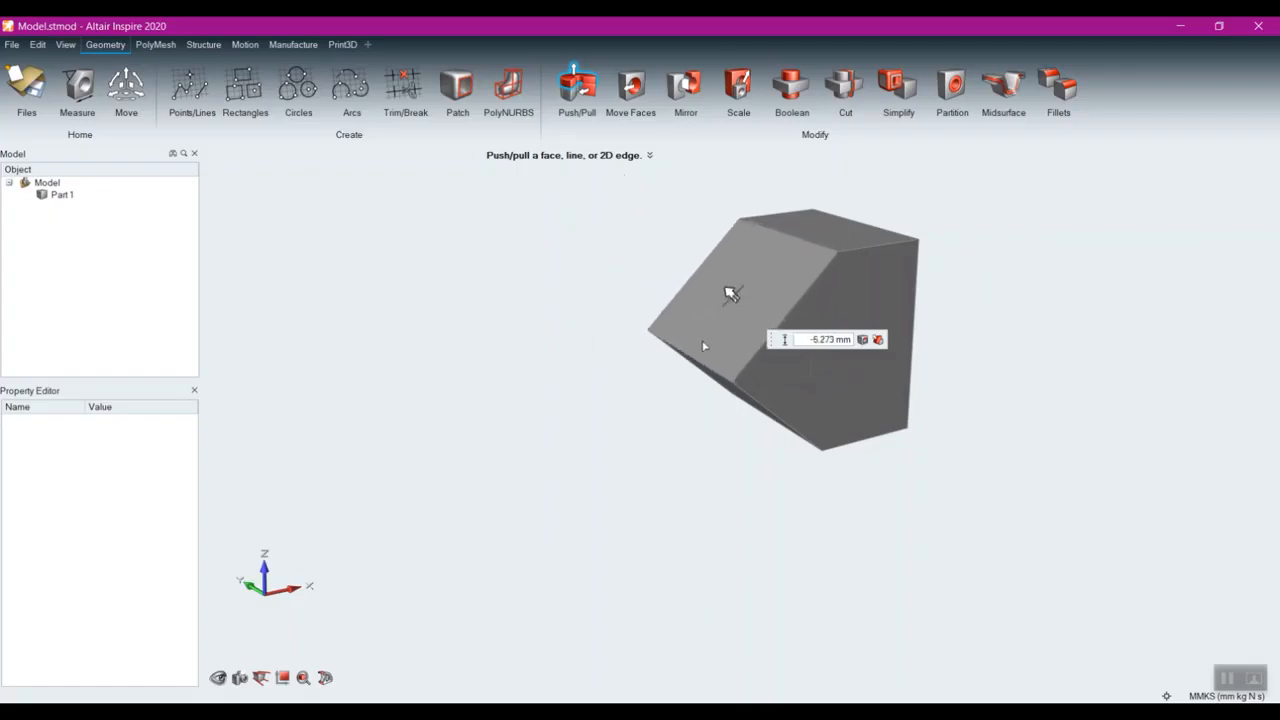
right_click(601, 464)
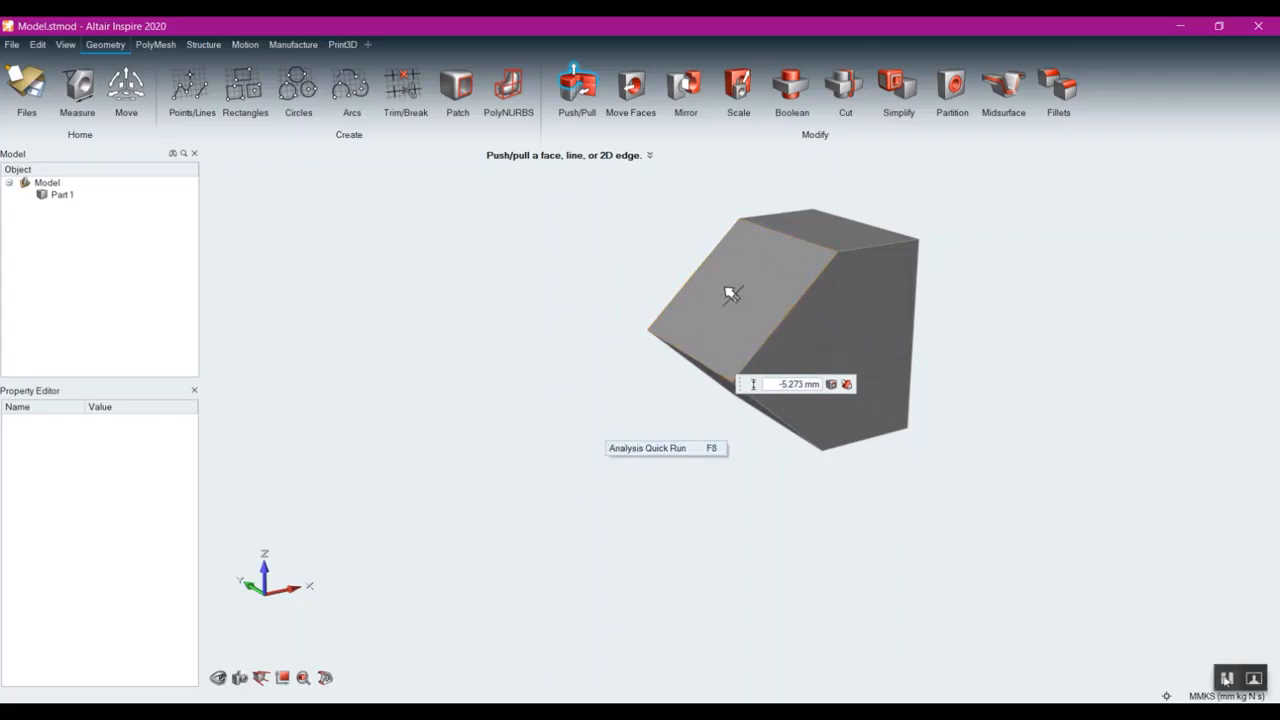
middle_drag(1014, 543, 843, 529)
right_click(648, 470)
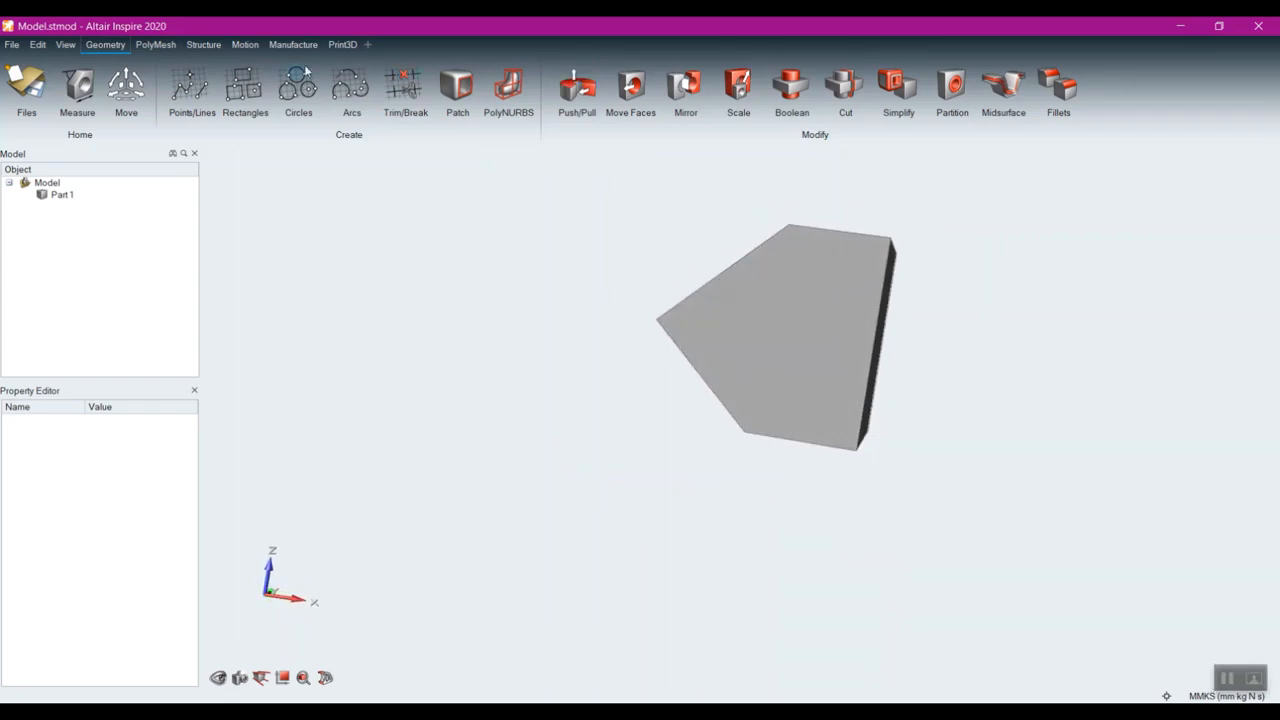
- Sketch a small rectangle by two opposite corners near the middle of the block's front face and finish the sketch
click(245, 80)
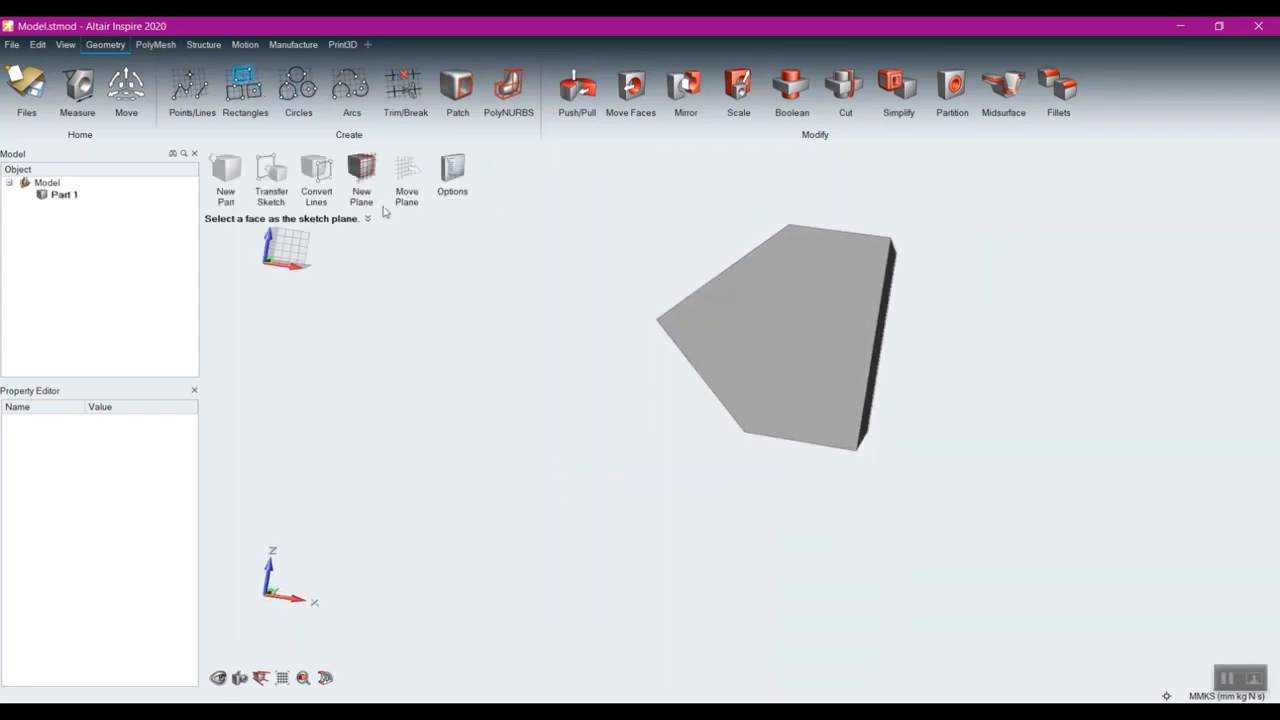
middle_drag(694, 486, 686, 380)
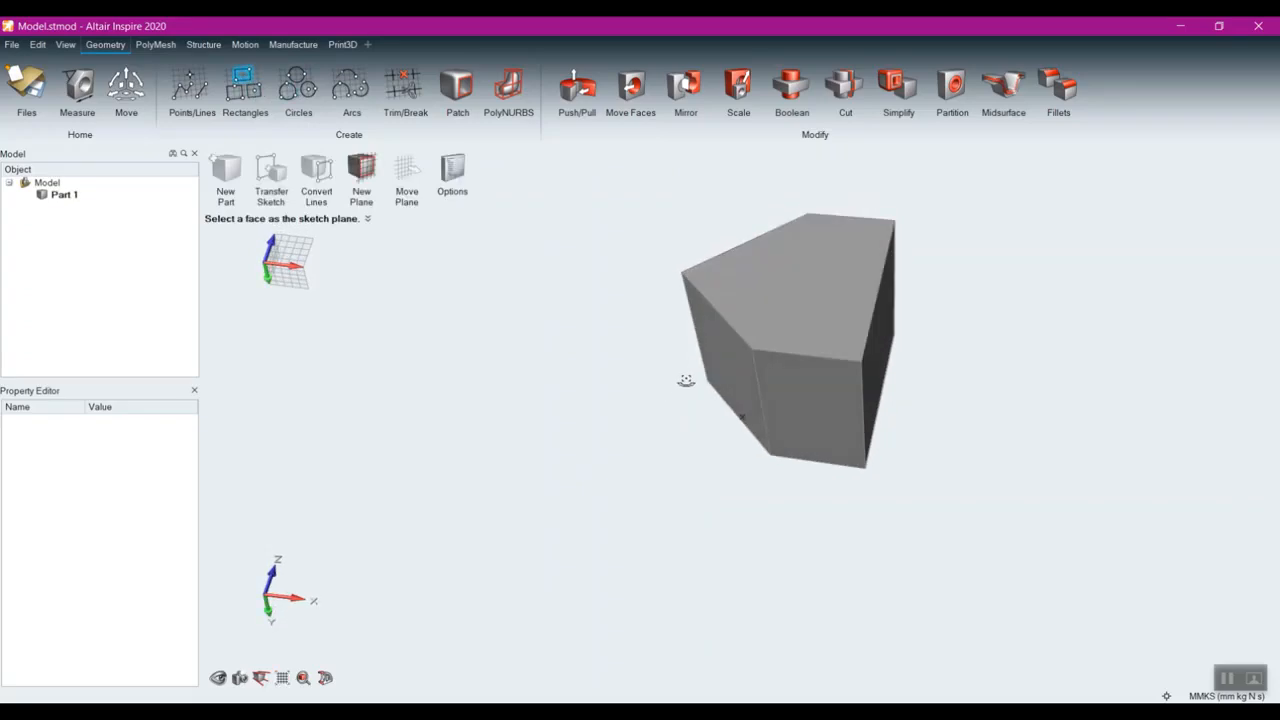
click(791, 274)
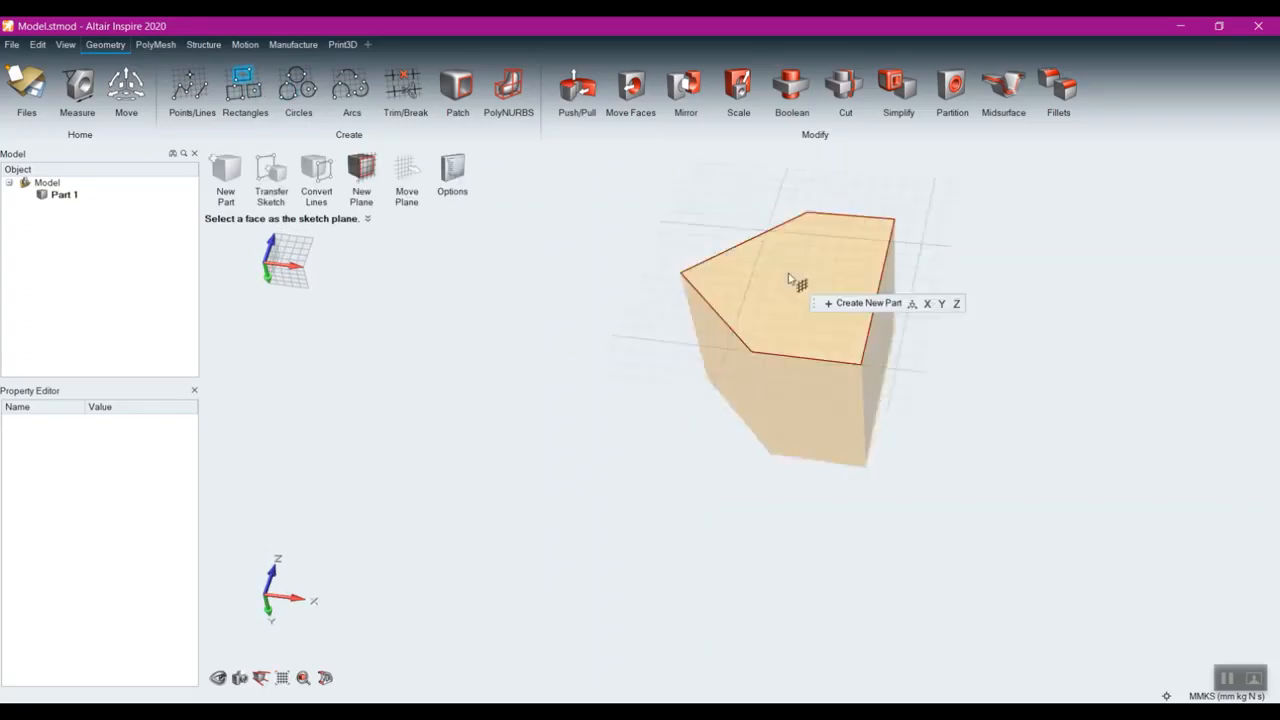
click(786, 268)
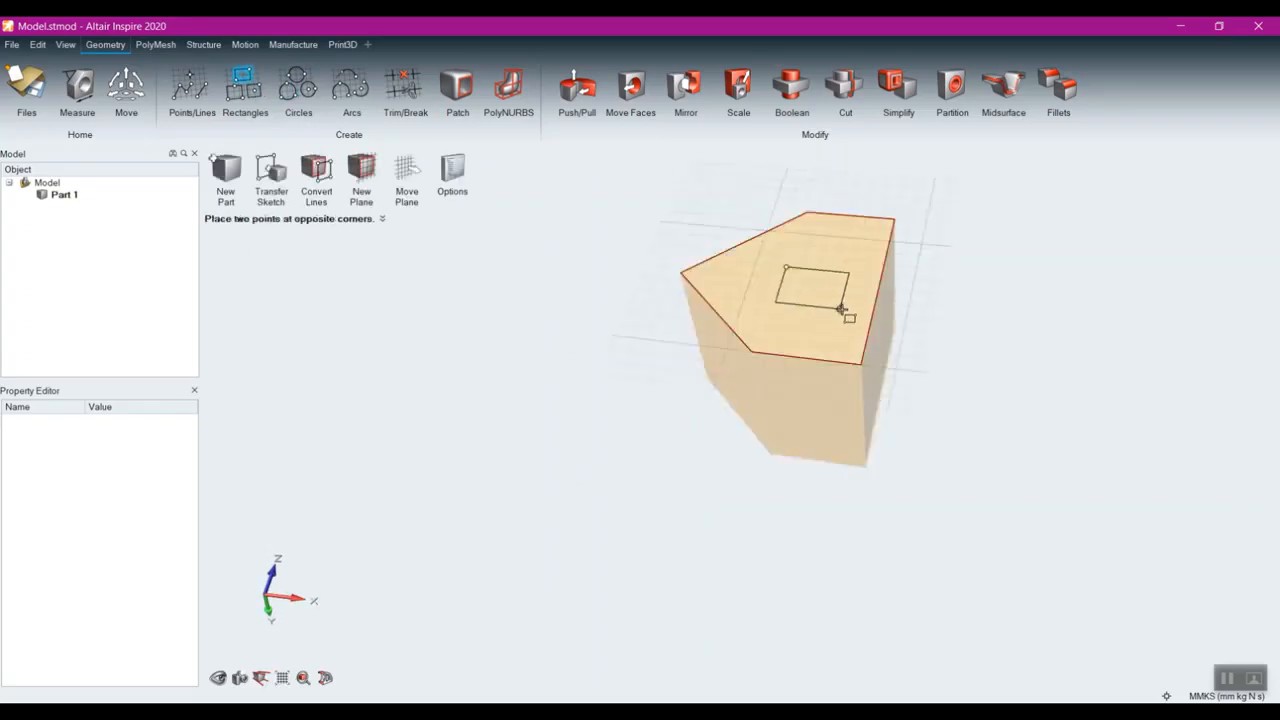
click(841, 309)
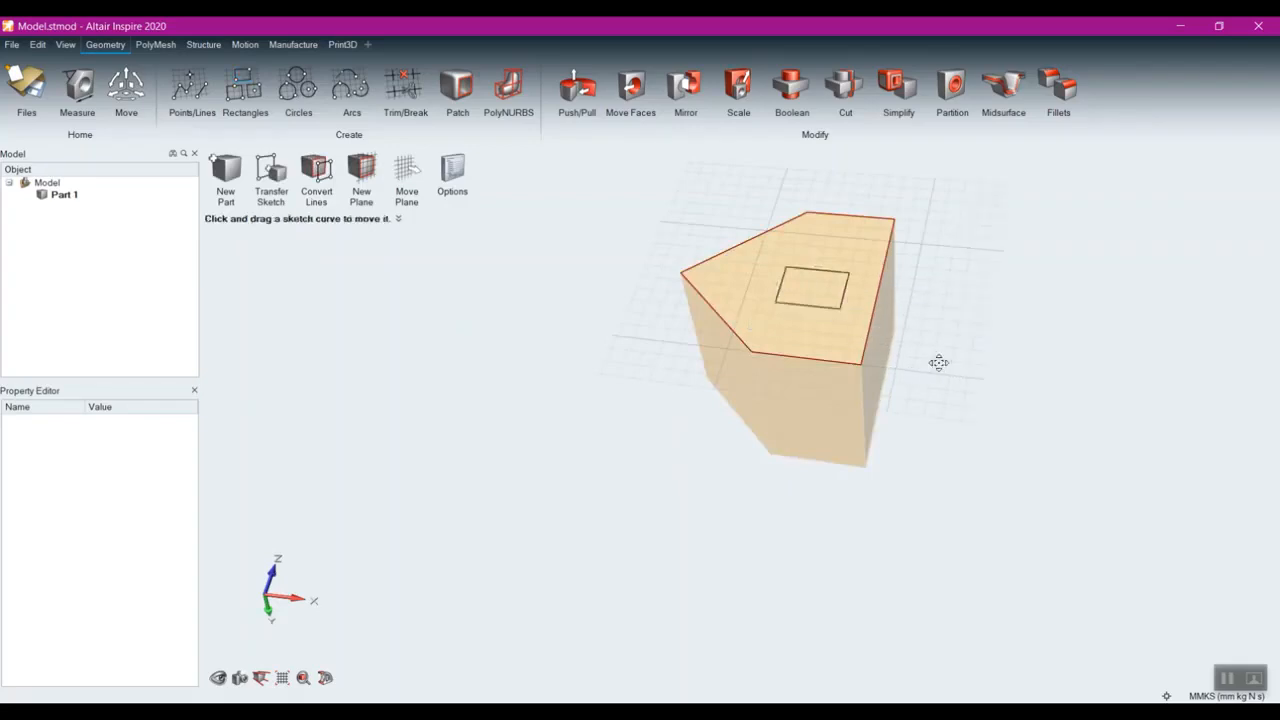
click(921, 369)
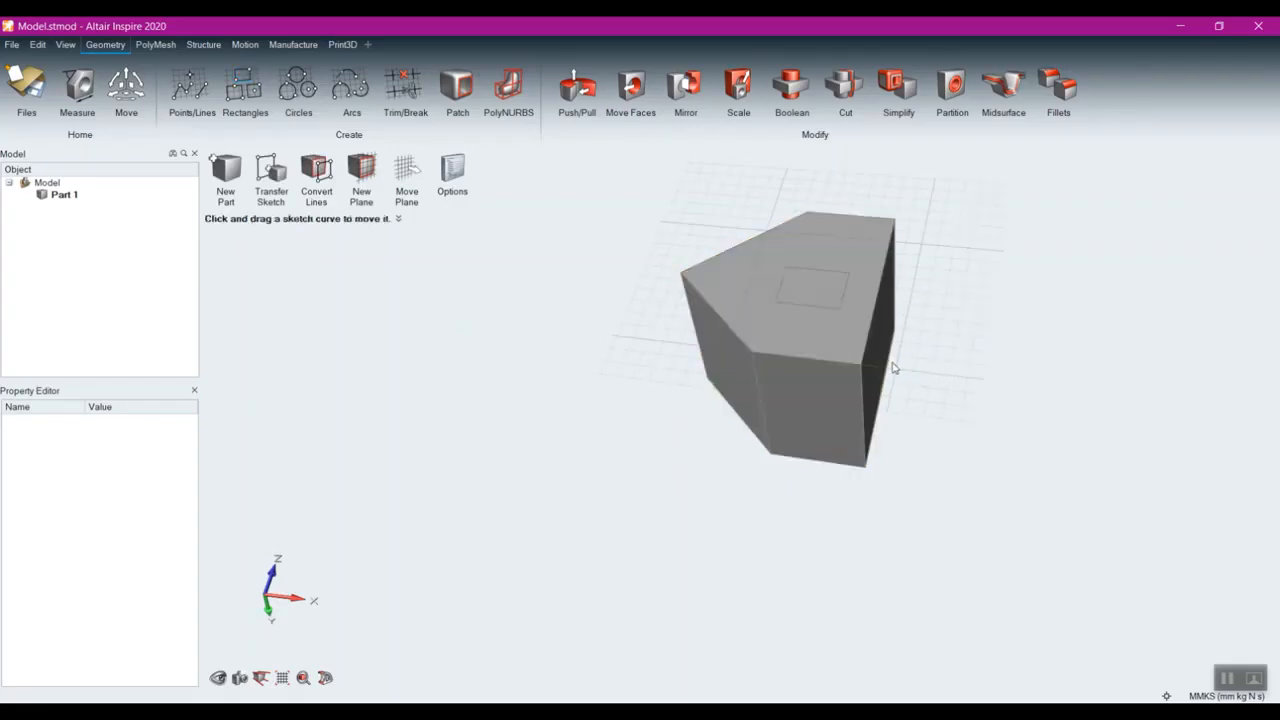
- Push the sketched rectangle 20 mm into the block to form a pocket, and finish the operation
click(813, 295)
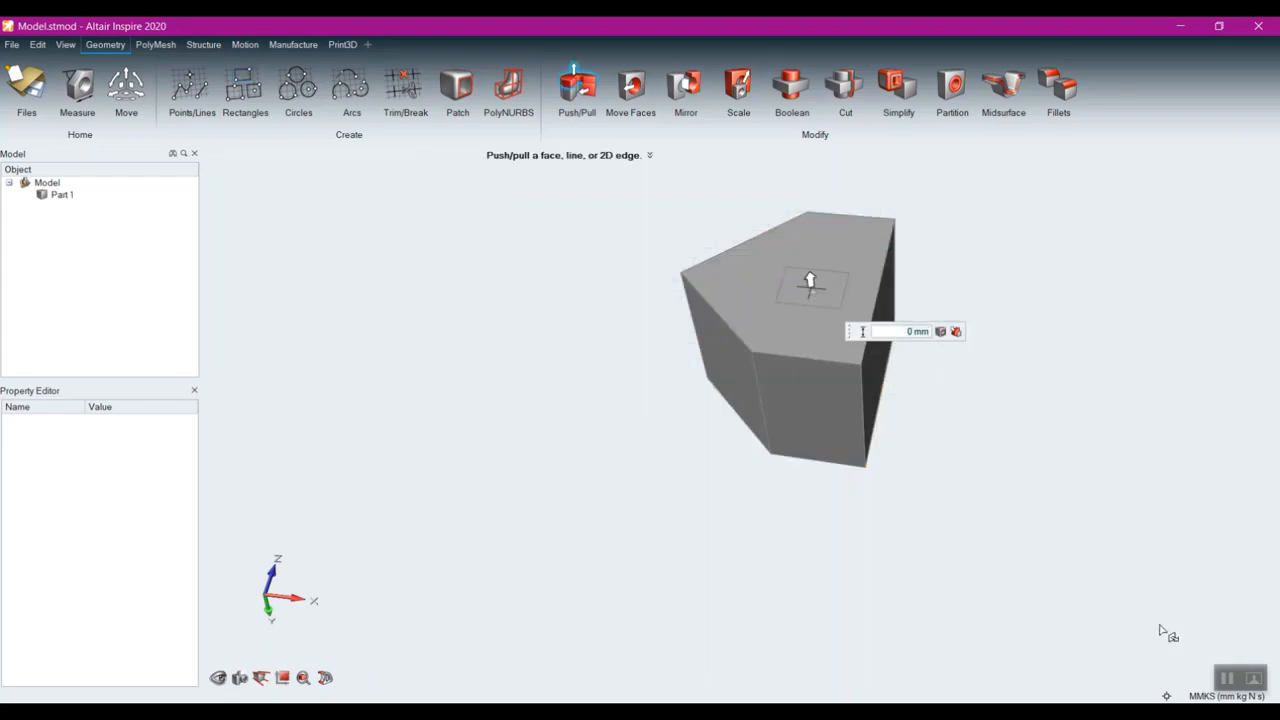
click(1167, 696)
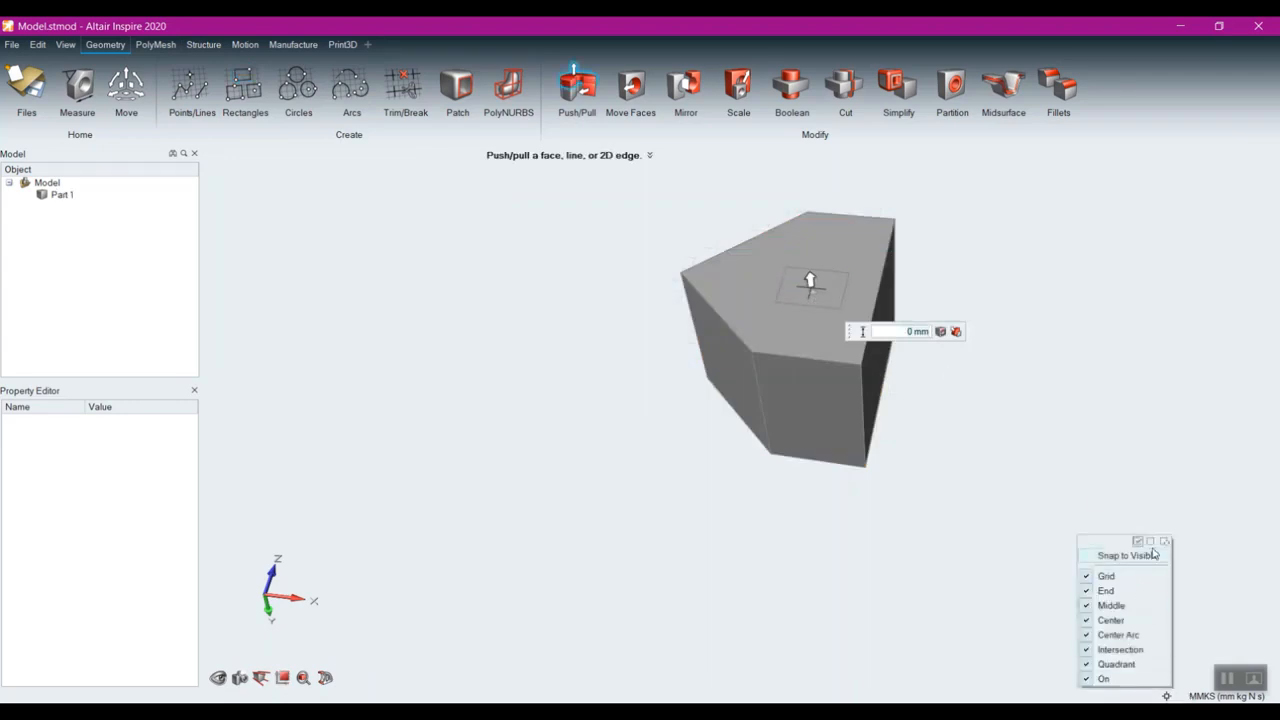
drag(810, 281, 819, 299)
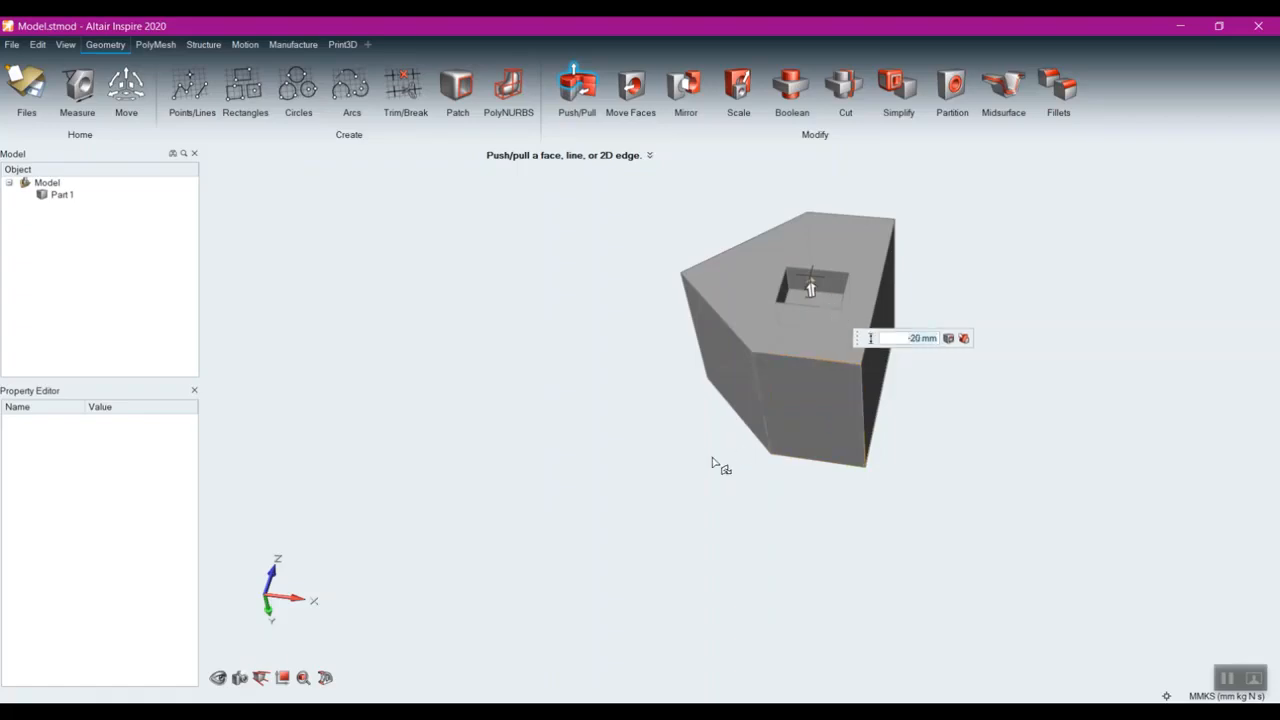
right_click(632, 449)
- Start mirroring the part, using its flat side face opposite the pointed end as the mirror plane
mouse_move(608, 356)
right_down()
mouse_move(600, 420)
mouse_move(429, 437)
mouse_move(563, 435)
mouse_move(569, 366)
mouse_move(550, 413)
right_up()
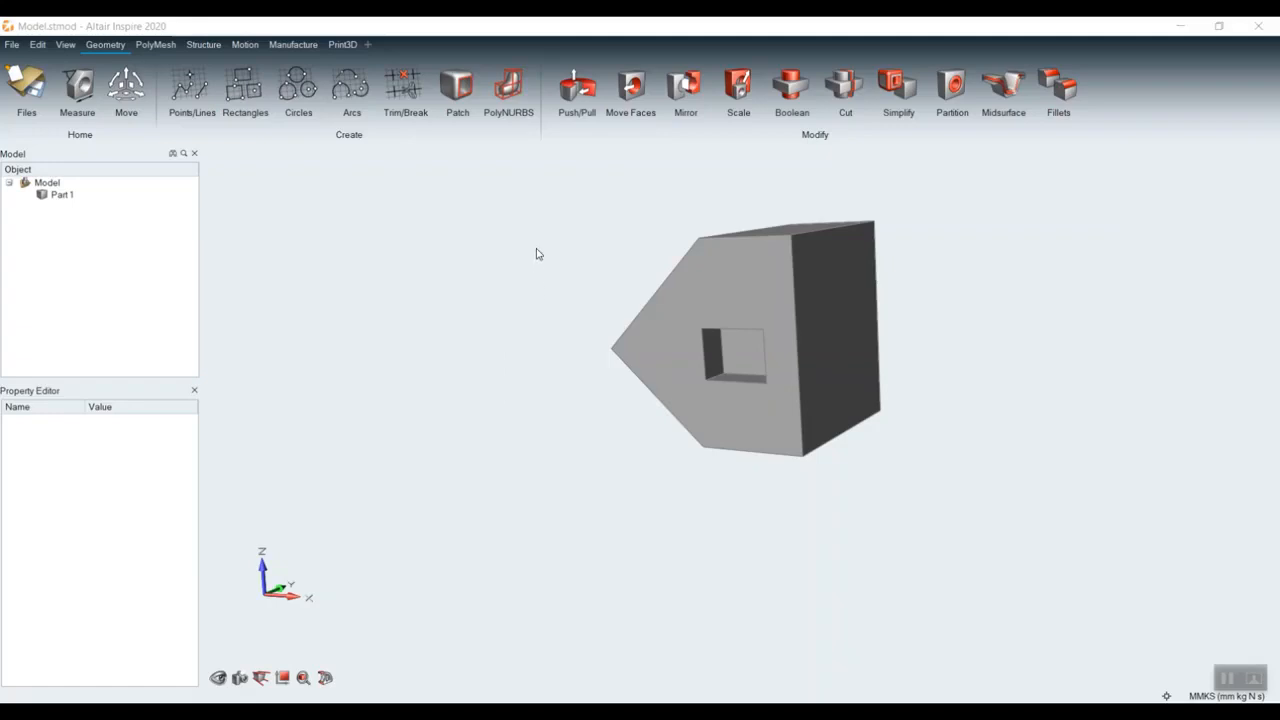
right_drag(445, 413, 497, 432)
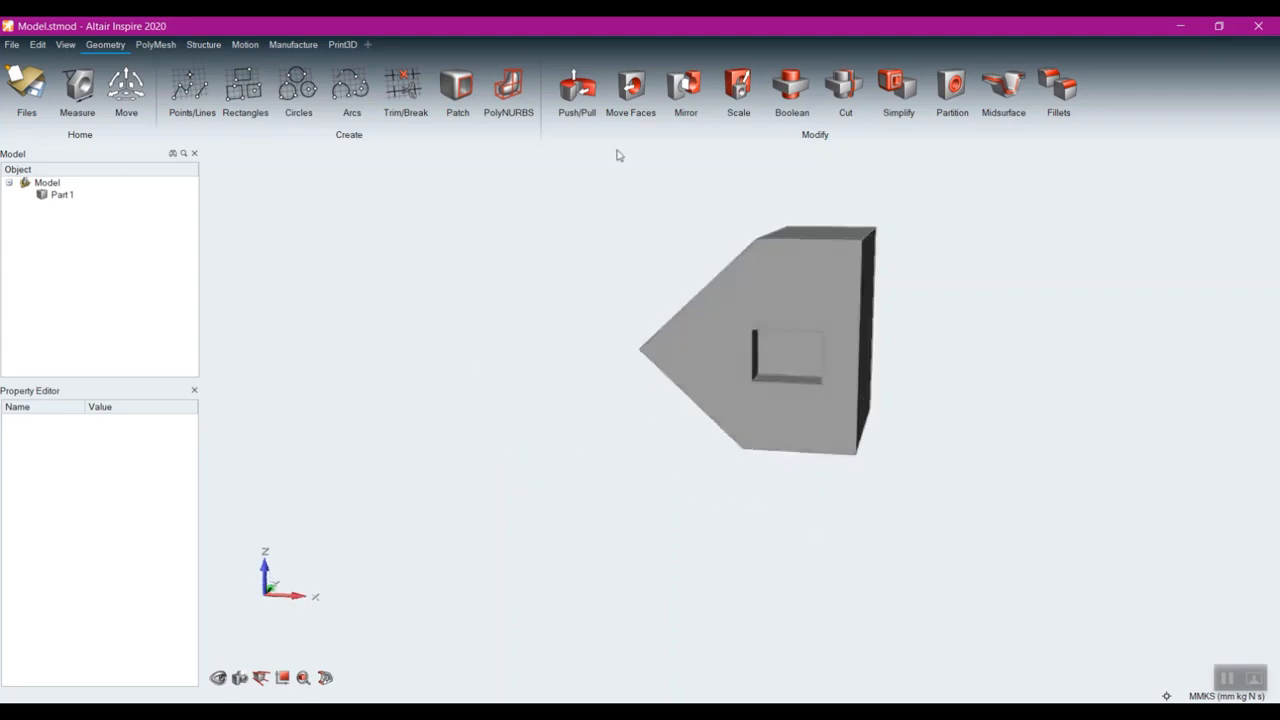
click(677, 90)
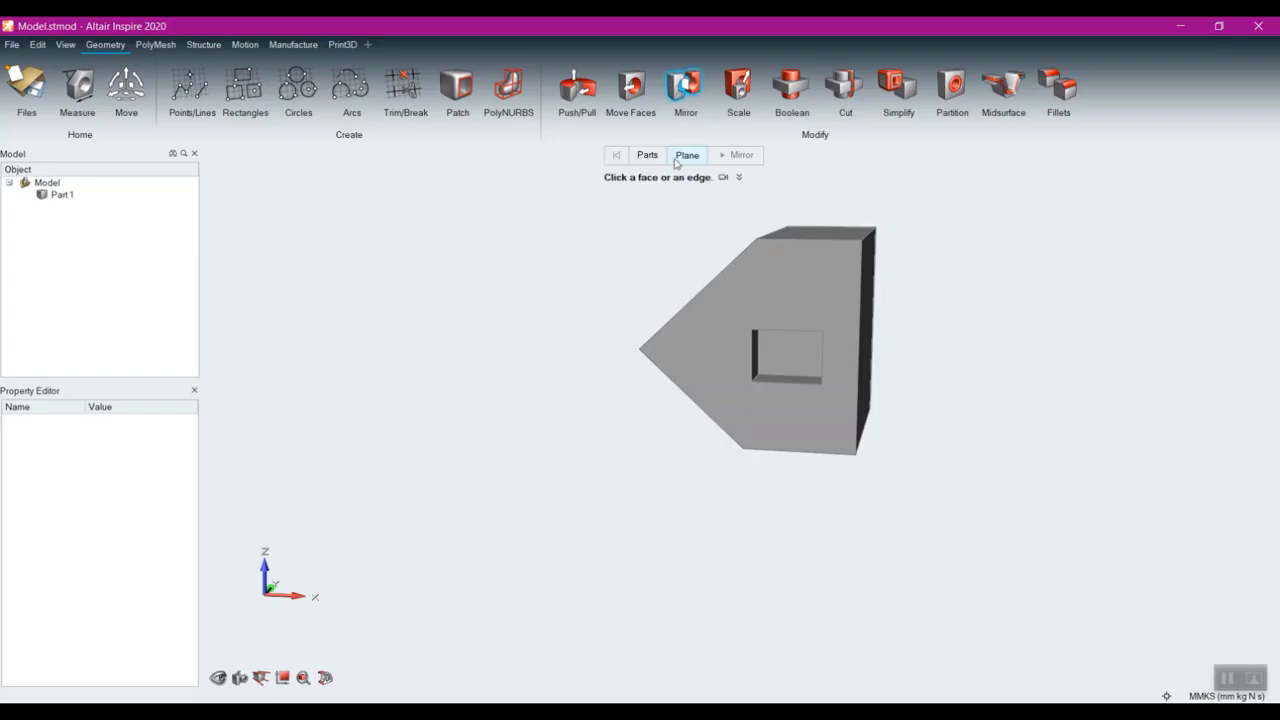
right_drag(971, 366, 857, 366)
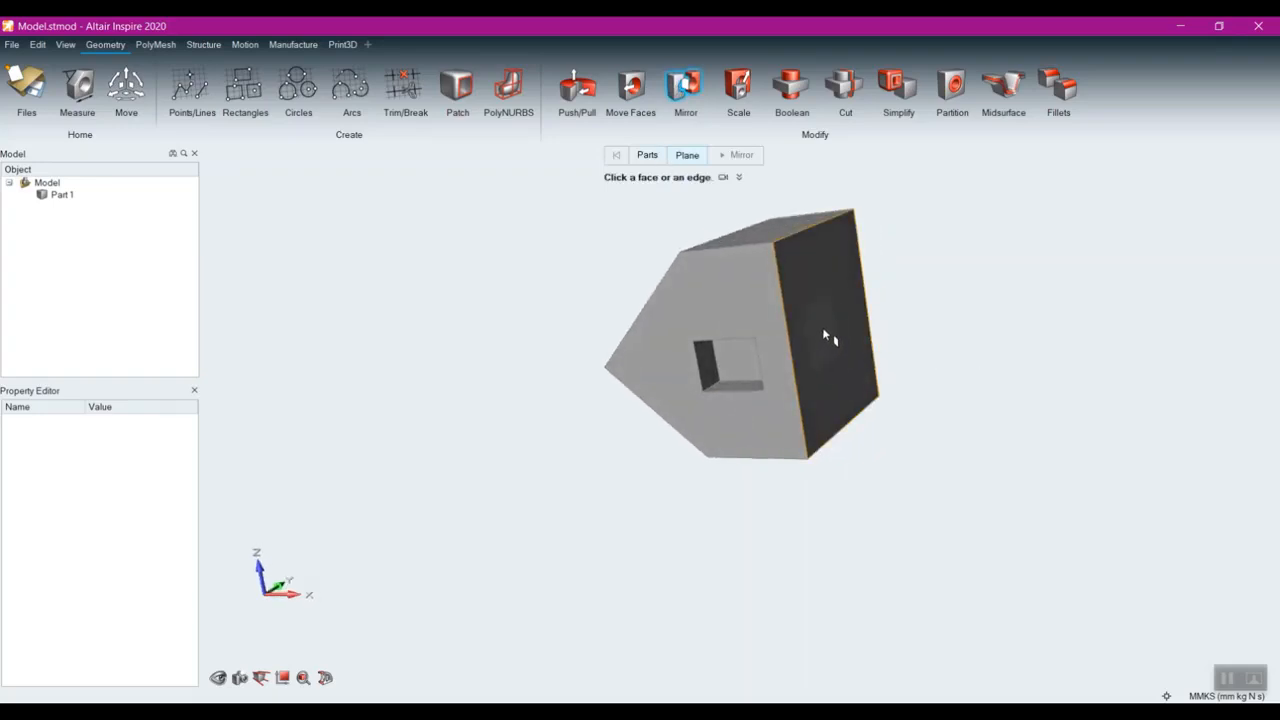
click(821, 335)
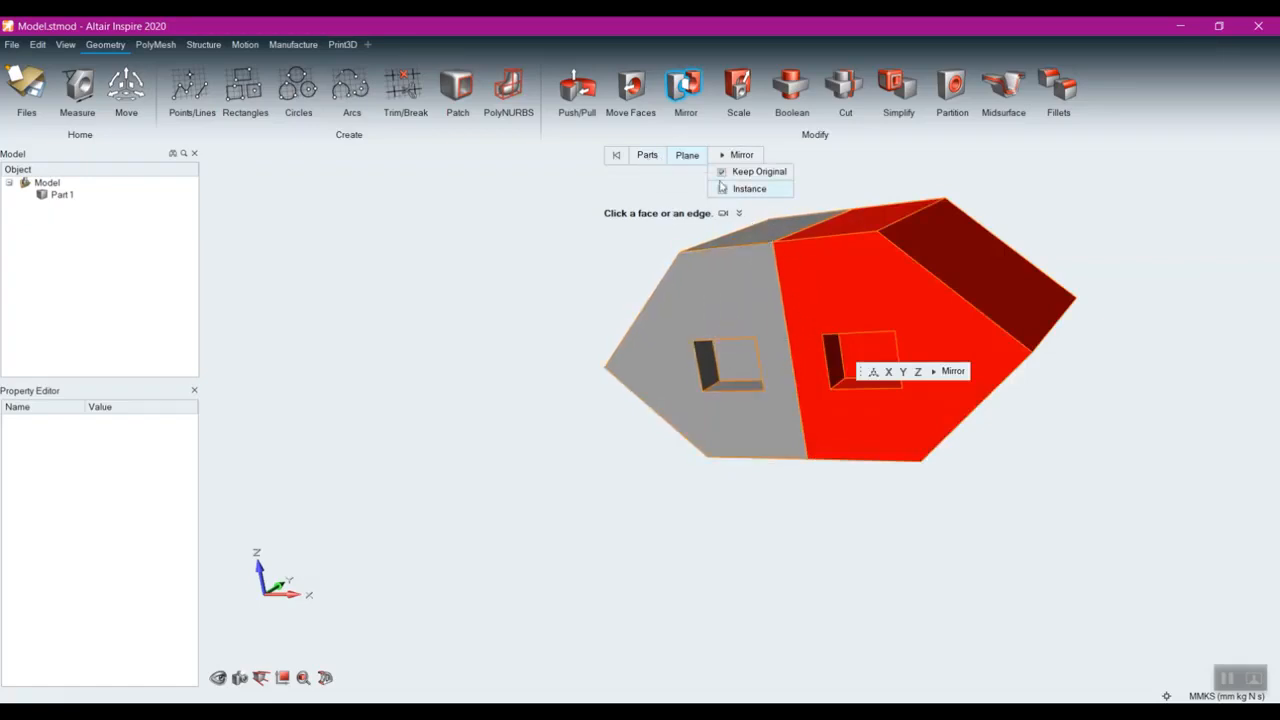
- Toggle Keep Original off and back on to compare the mirror previews with and without the original part
click(723, 172)
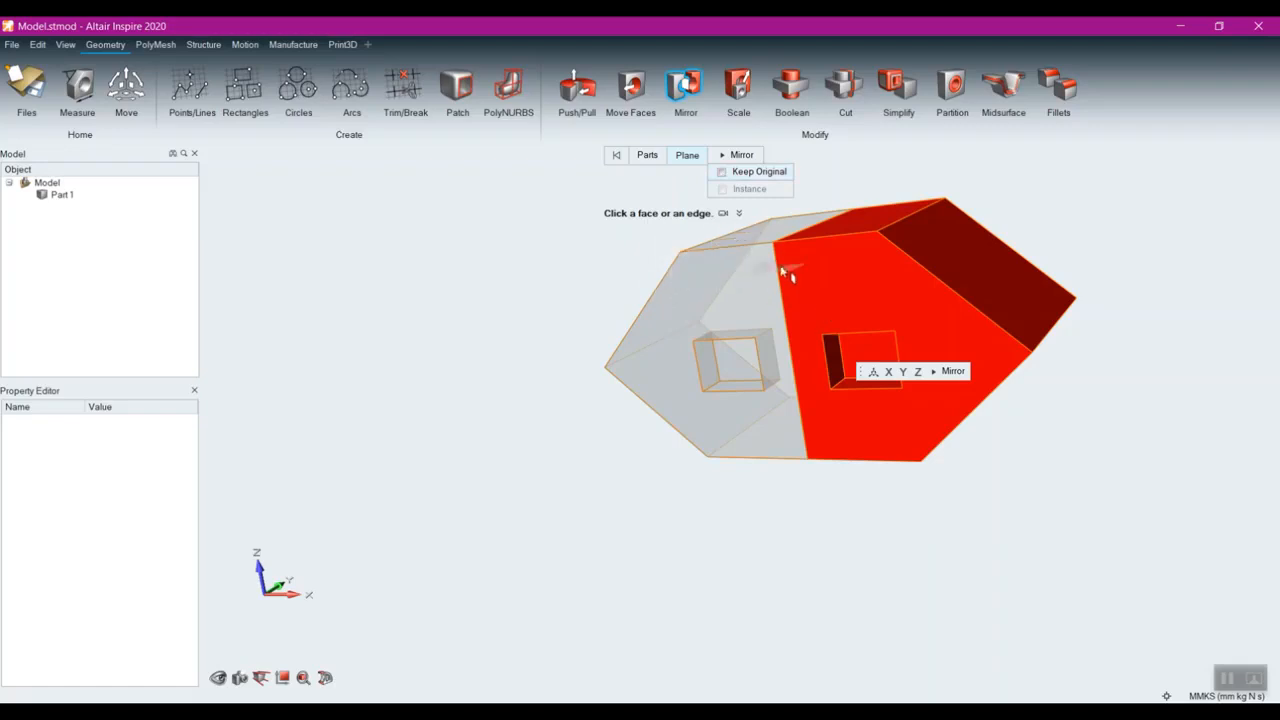
click(723, 173)
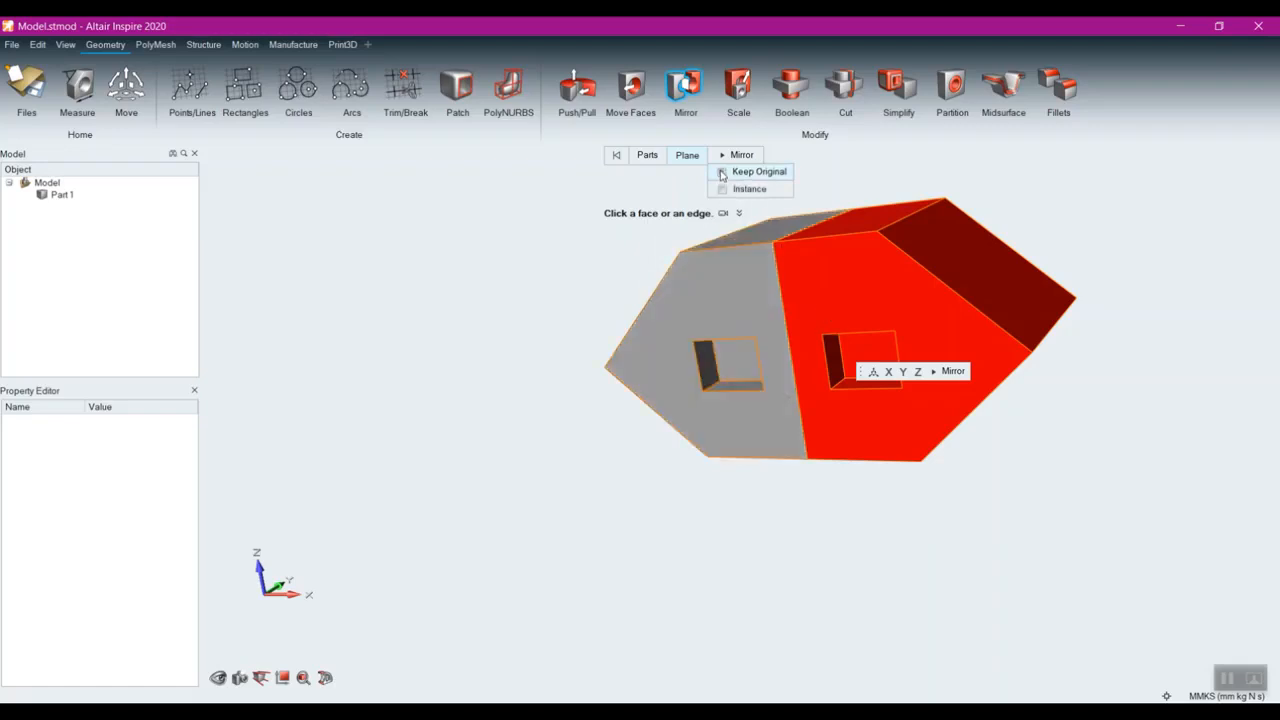
click(723, 172)
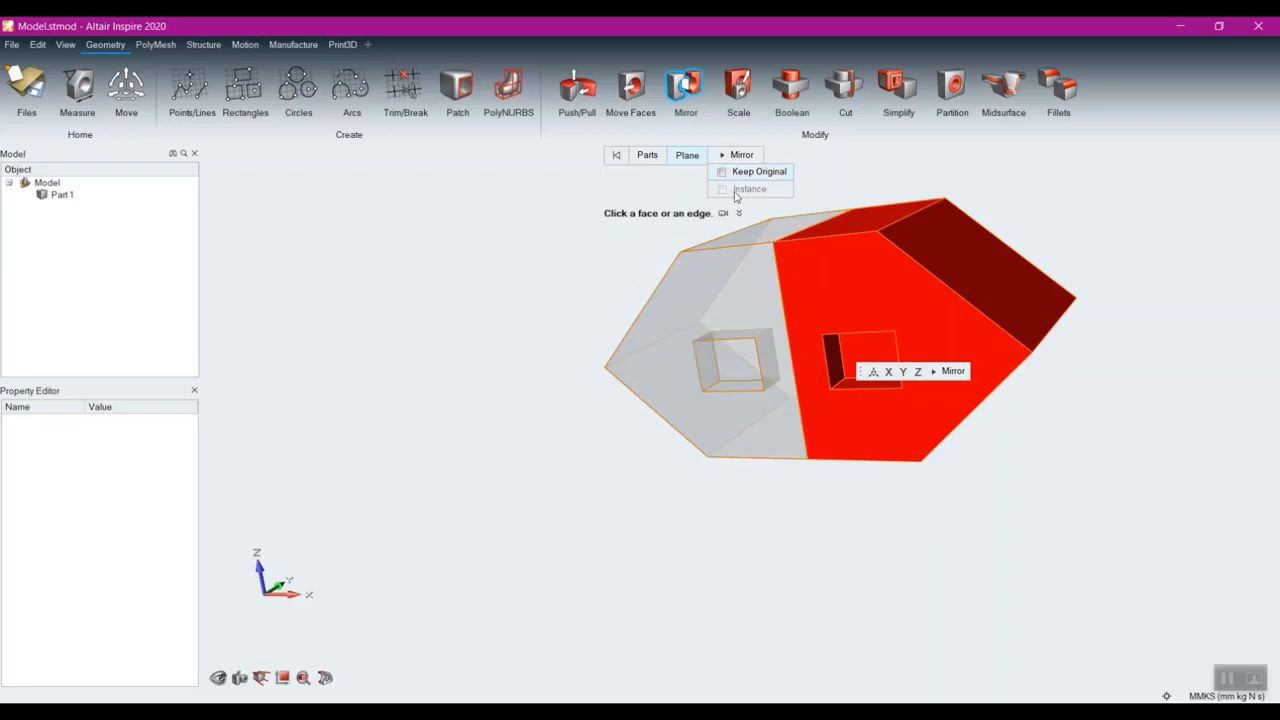
click(723, 173)
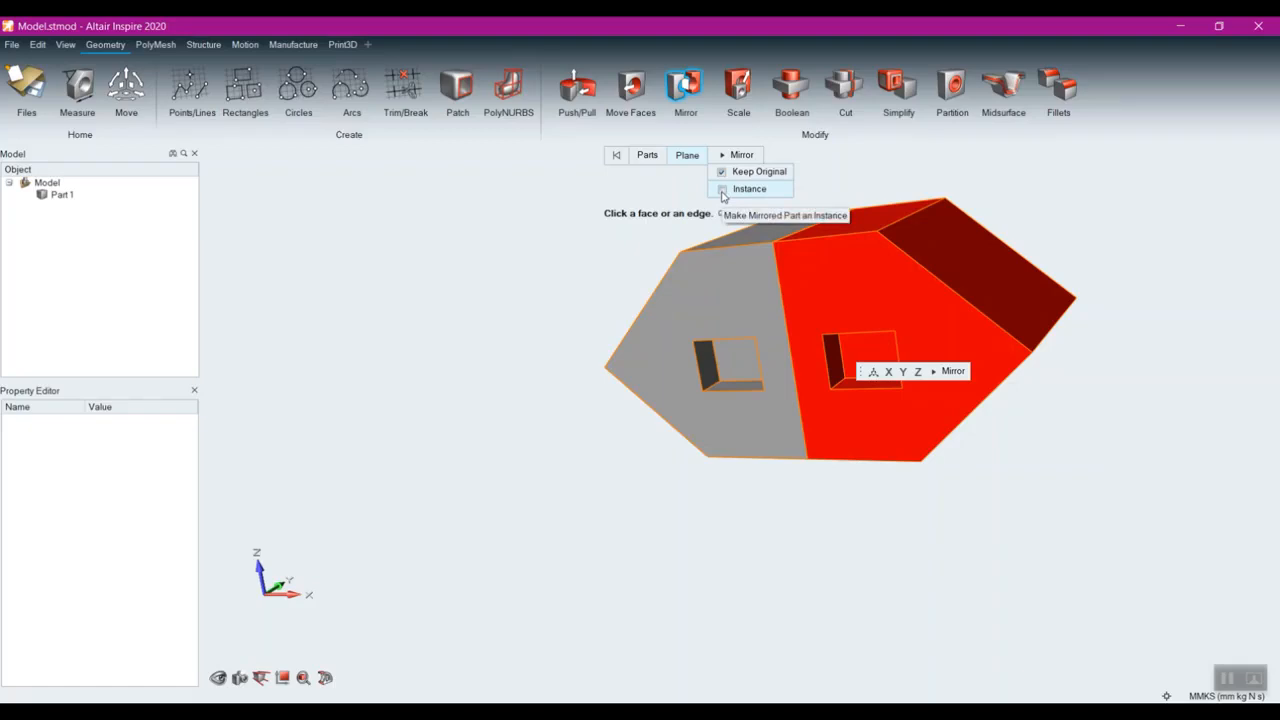
- Enable Instance and create the mirrored copy while keeping the original part
click(723, 194)
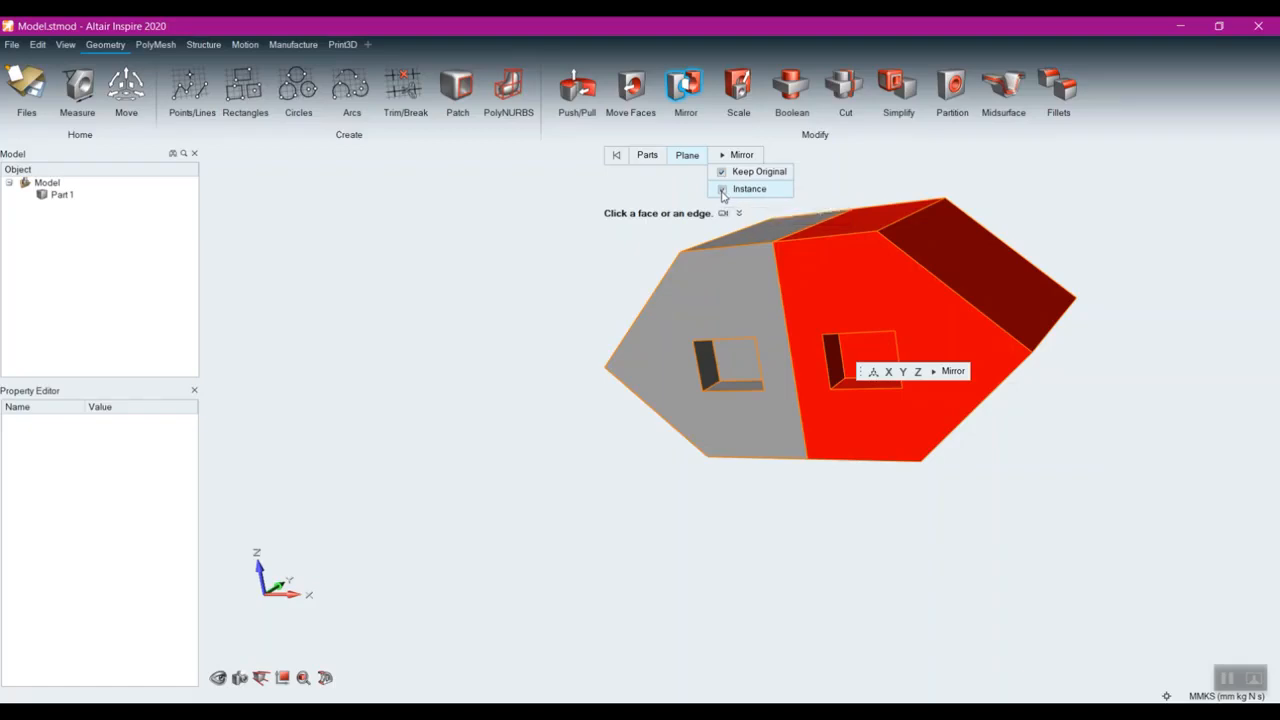
click(955, 370)
right_drag(561, 511, 720, 597)
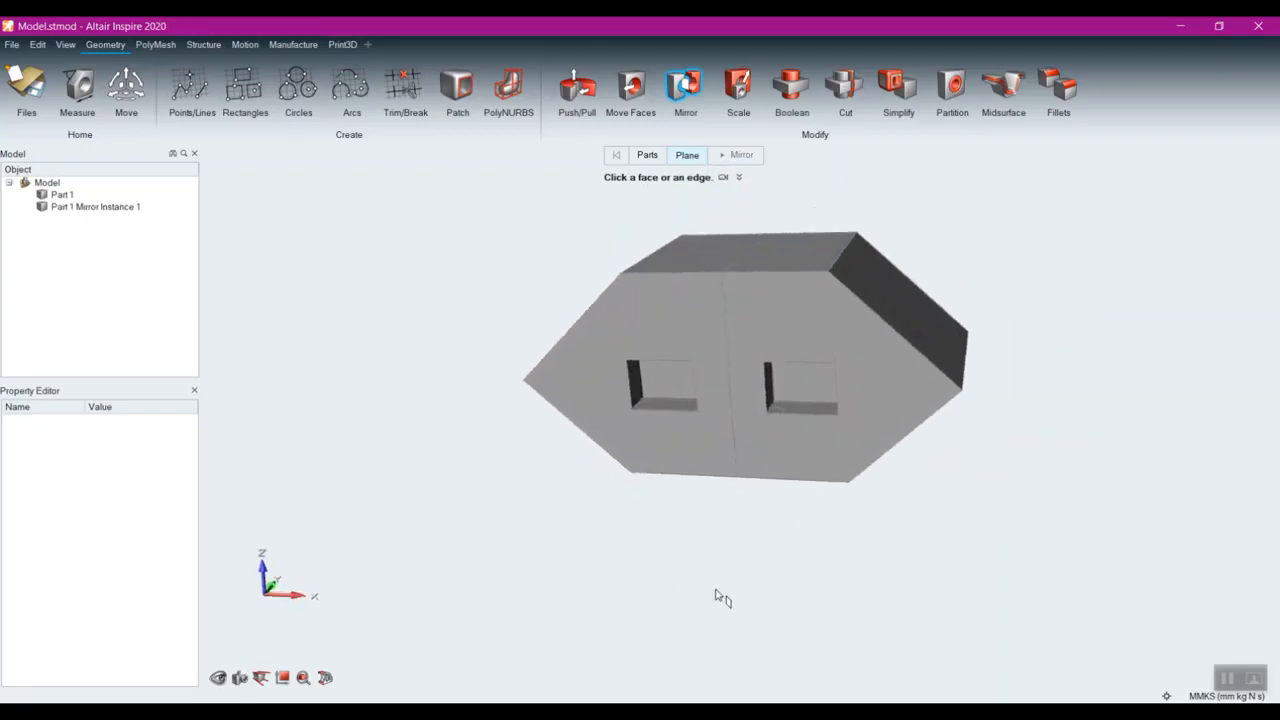
- Push the mirrored instance's upper slanted face inward 10 mm, inspect both halves, and leave Push/Pull
click(575, 85)
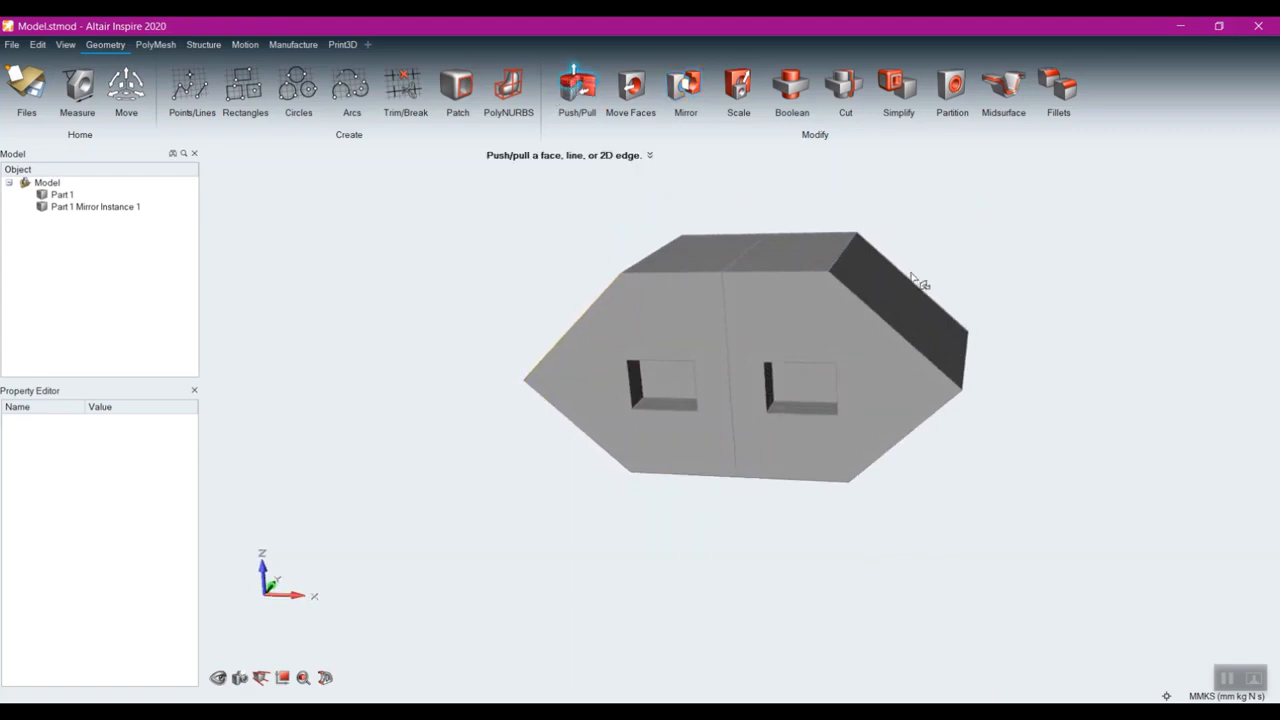
click(906, 292)
mouse_move(908, 290)
mouse_down()
mouse_move(950, 256)
mouse_move(897, 309)
mouse_up()
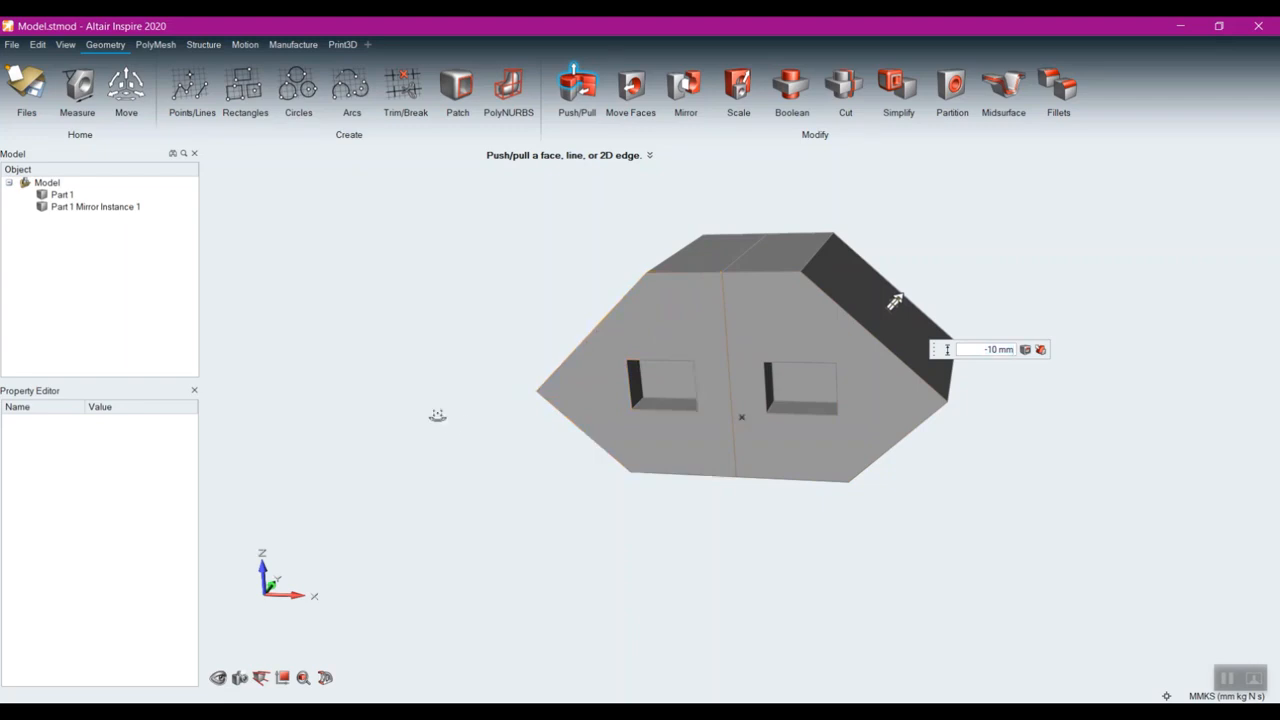
right_drag(437, 414, 520, 413)
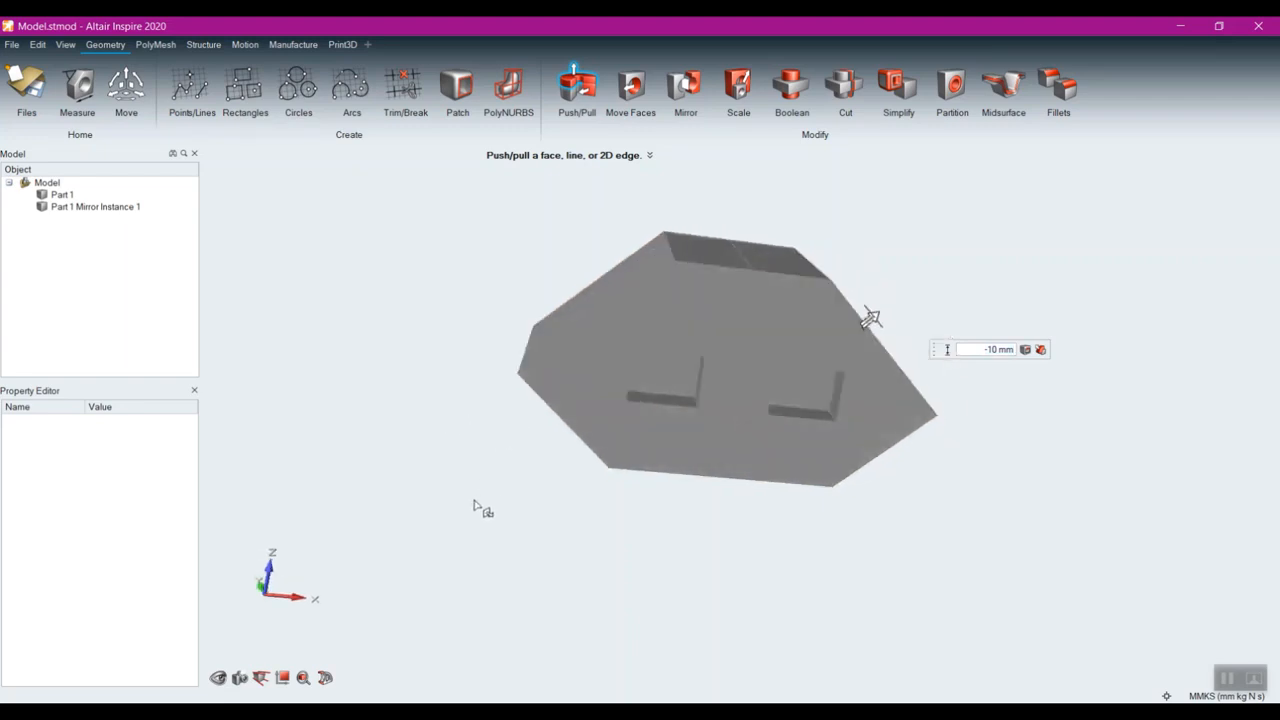
right_drag(806, 551, 691, 540)
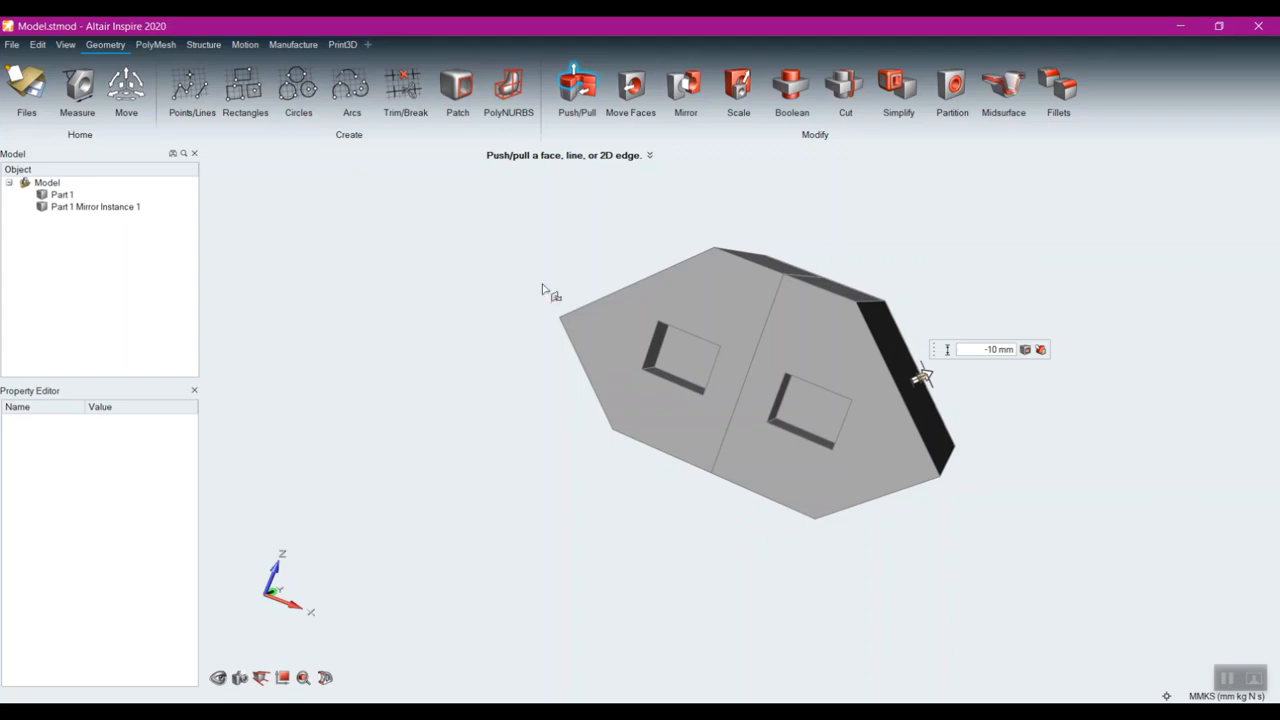
right_click(566, 500)
- Break the instance link of the mirrored part and deselect it
right_click(758, 462)
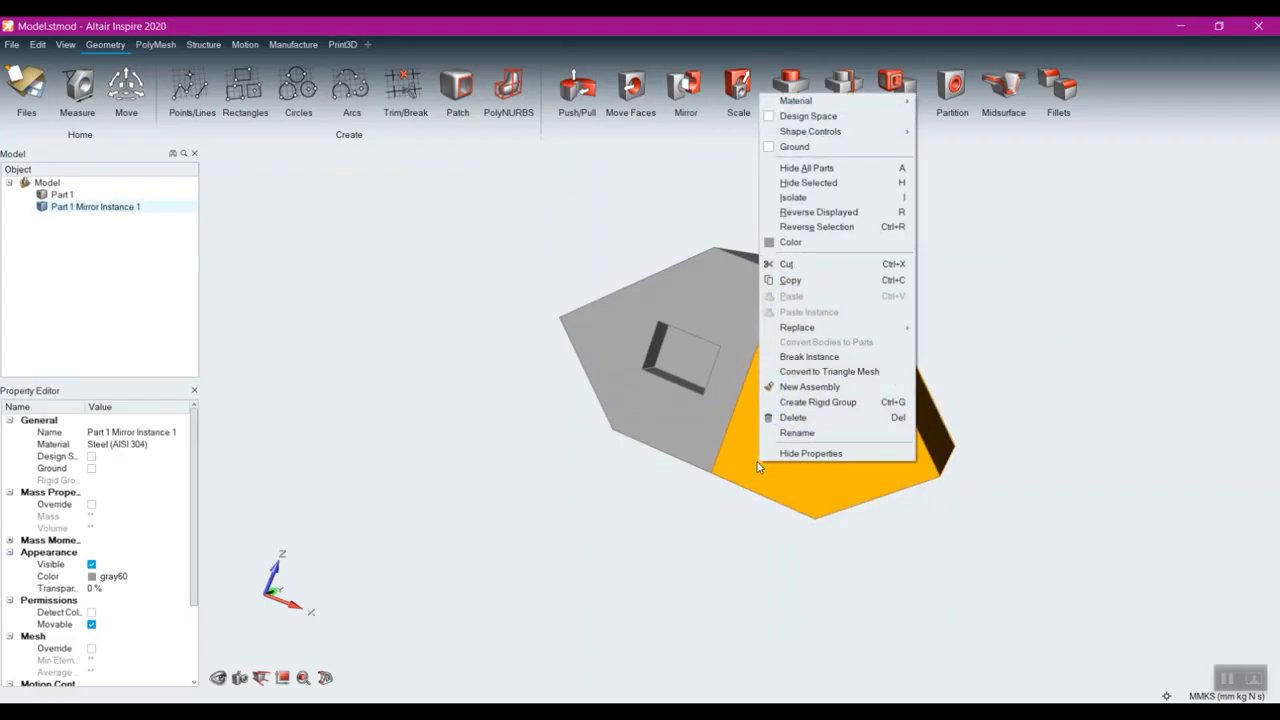
click(791, 357)
right_click(480, 546)
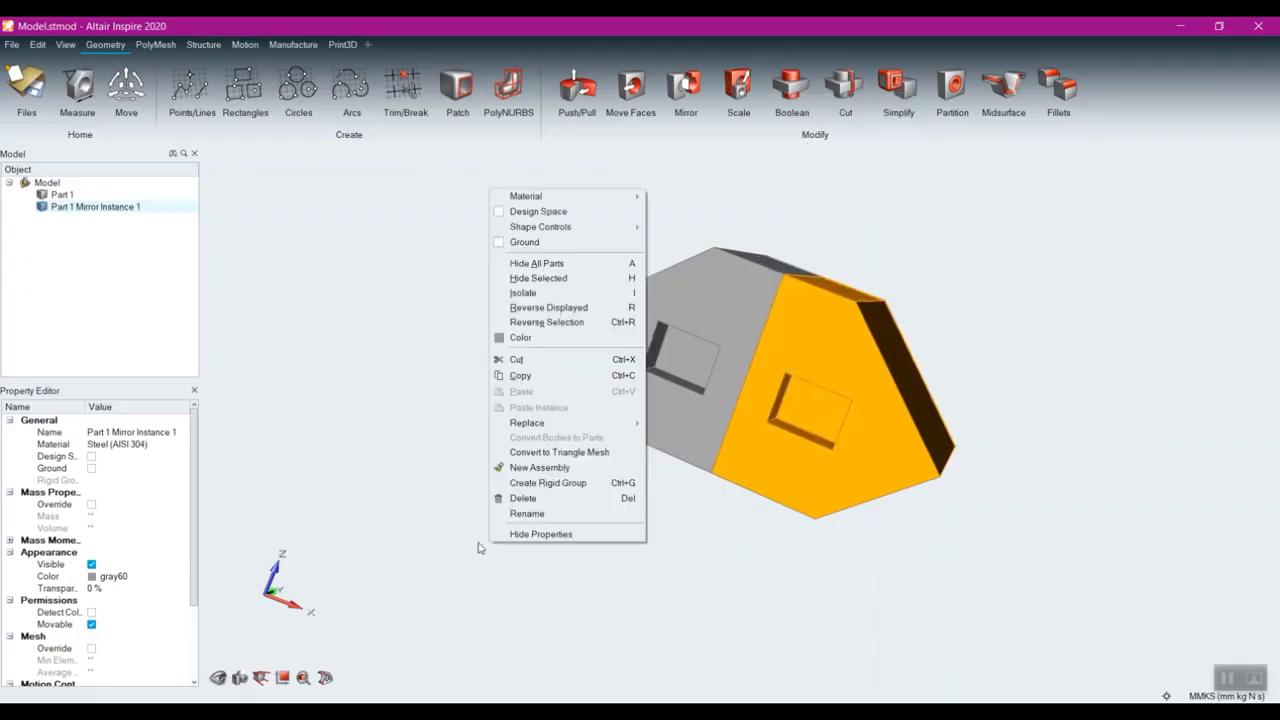
click(422, 455)
- Push/Pull the slanted side face of the unlinked mirrored part, compare both halves, and leave the tool
click(577, 86)
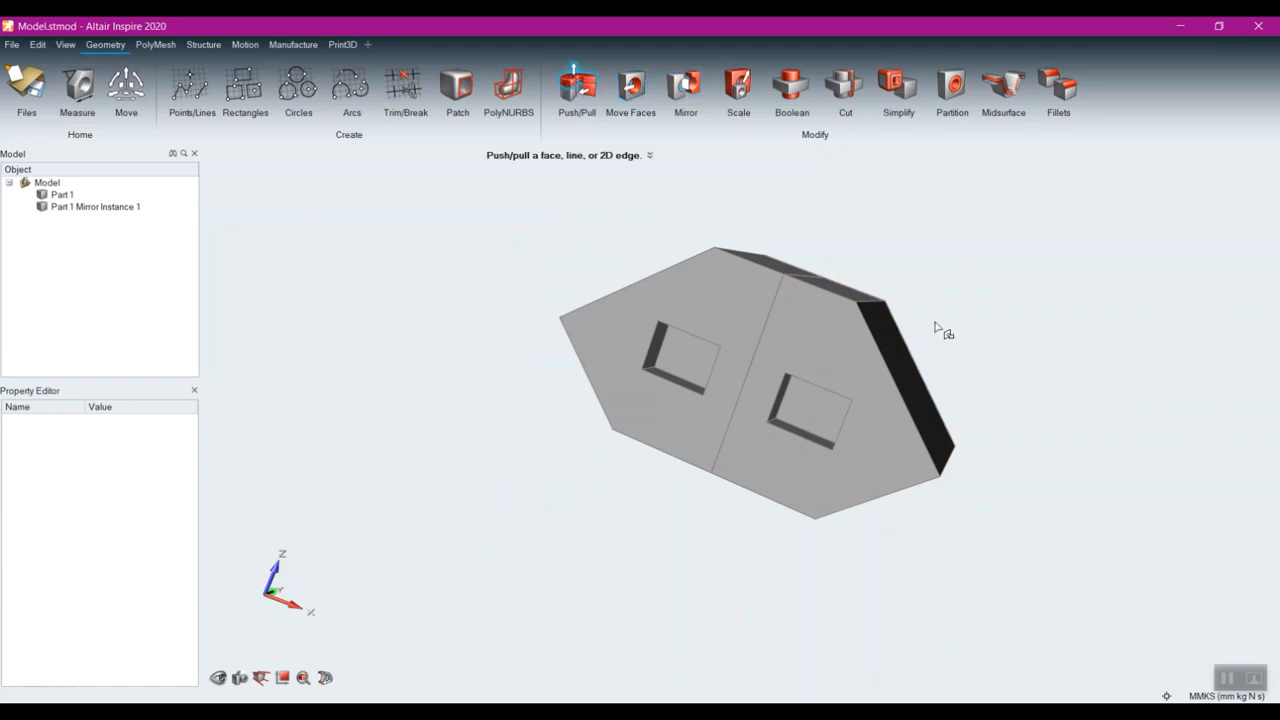
right_drag(946, 297, 899, 288)
mouse_move(887, 334)
mouse_down()
mouse_move(918, 312)
mouse_move(900, 326)
mouse_up()
right_drag(483, 542, 588, 557)
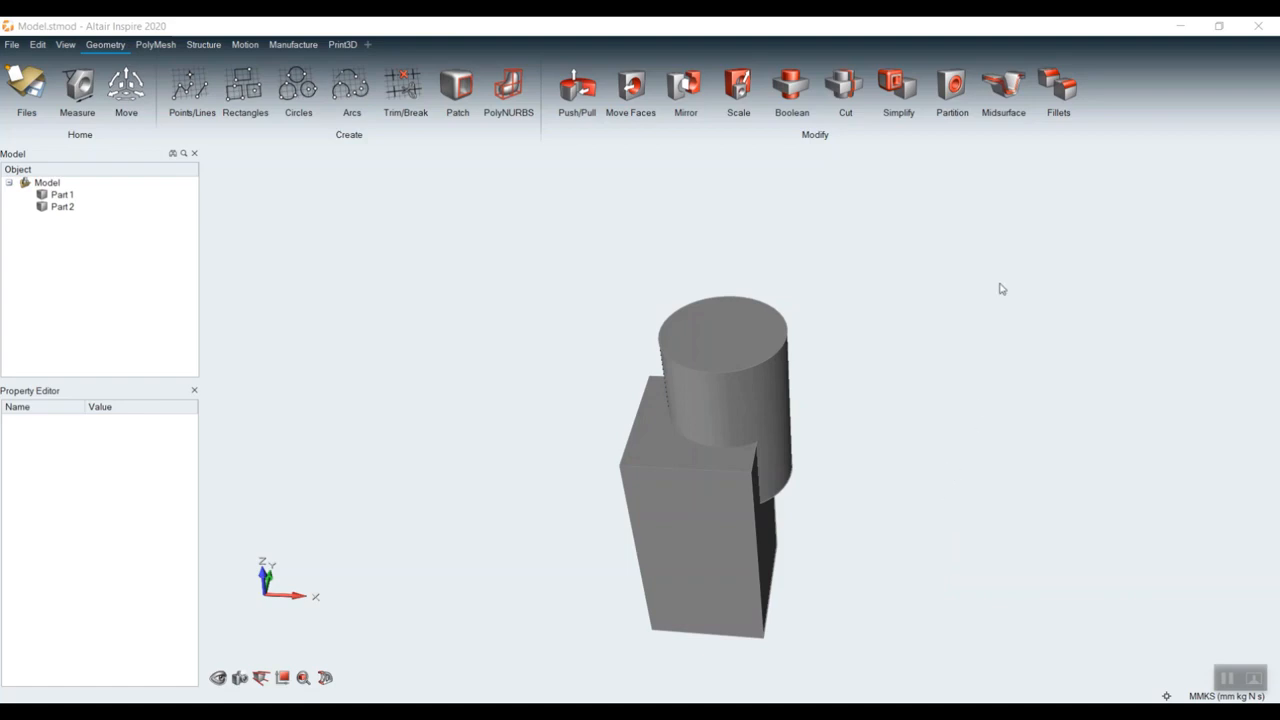
- Combine the box and the cylinder into a single part with Boolean Combine, and select the merged part to check it
click(784, 90)
click(784, 90)
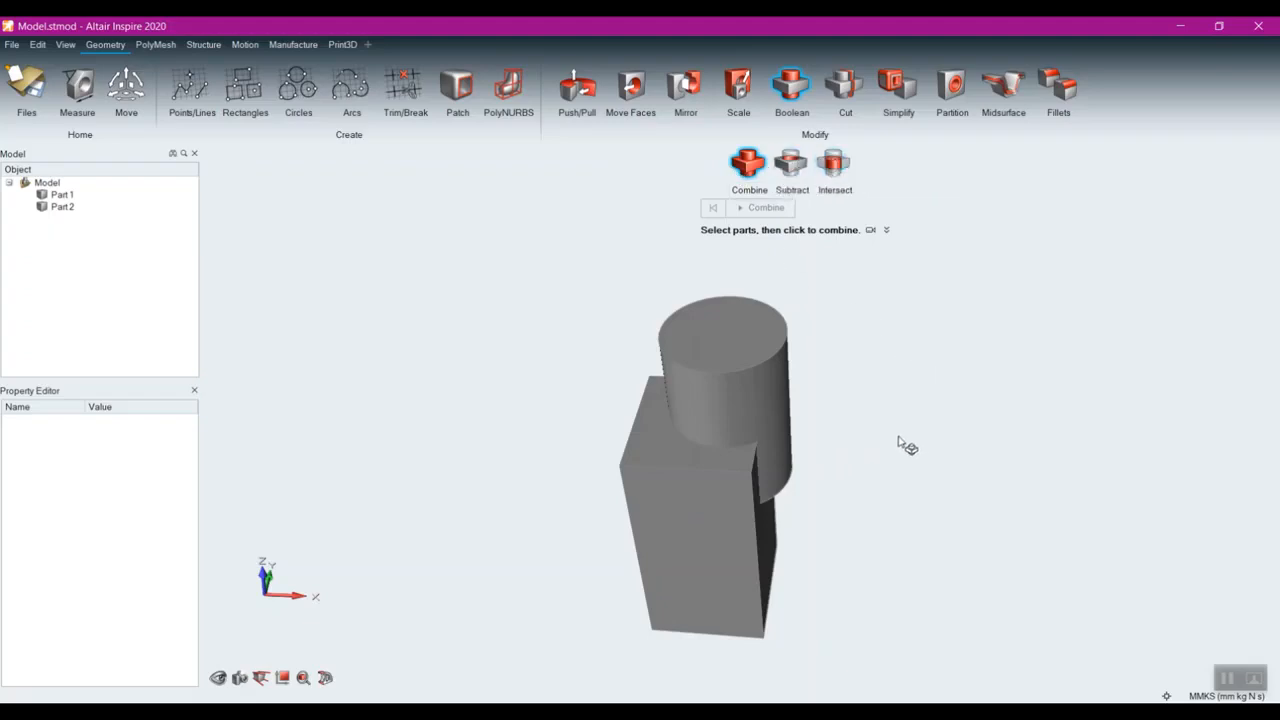
right_drag(864, 439, 877, 410)
middle_drag(877, 410, 904, 383)
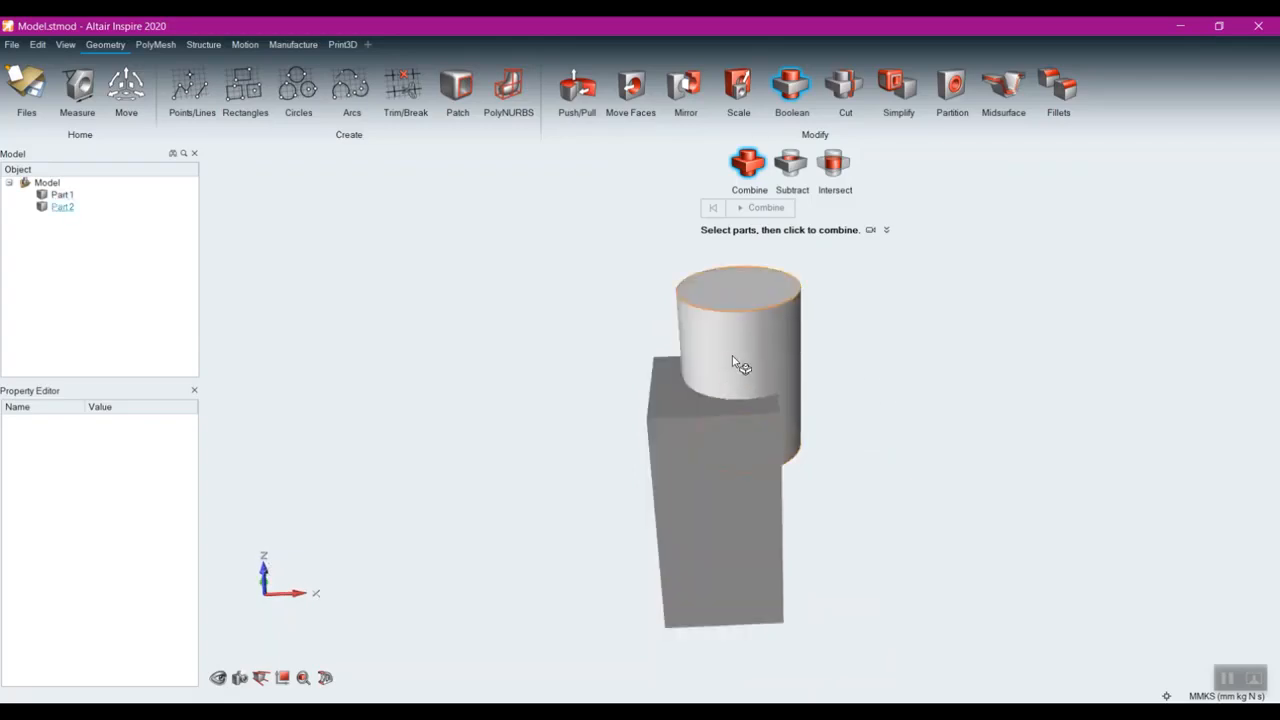
click(730, 295)
click(715, 486)
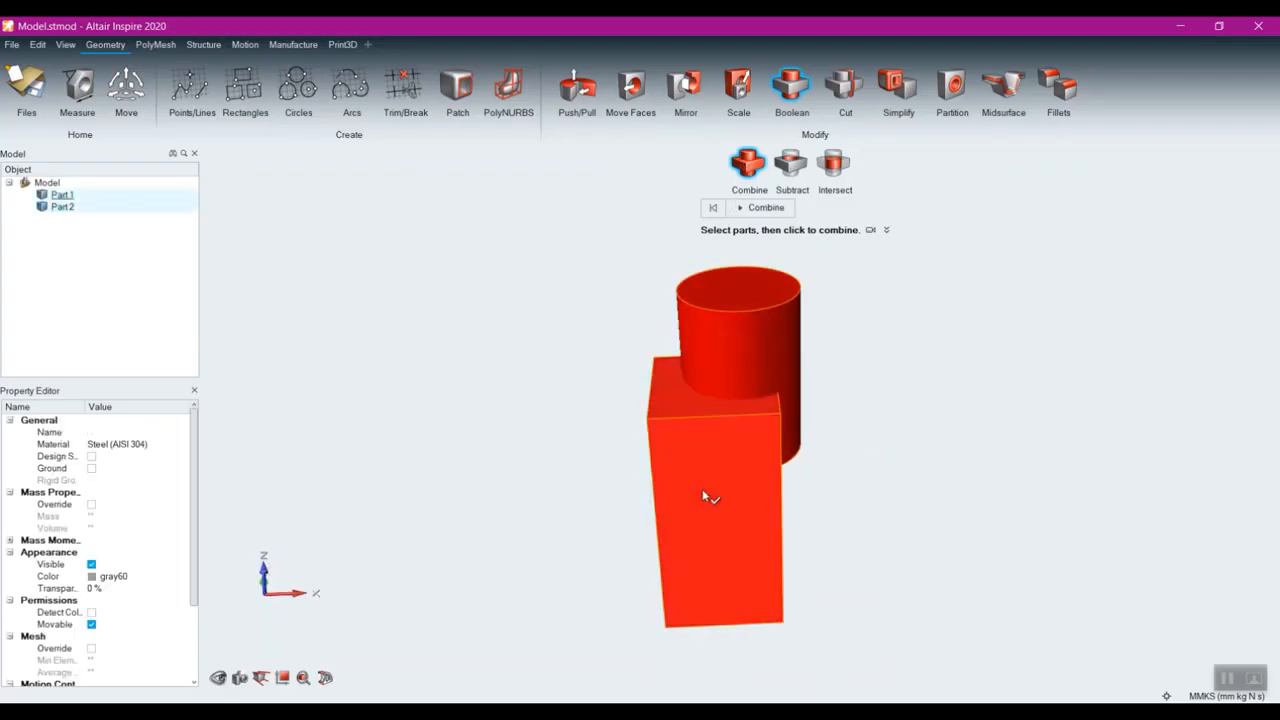
click(764, 207)
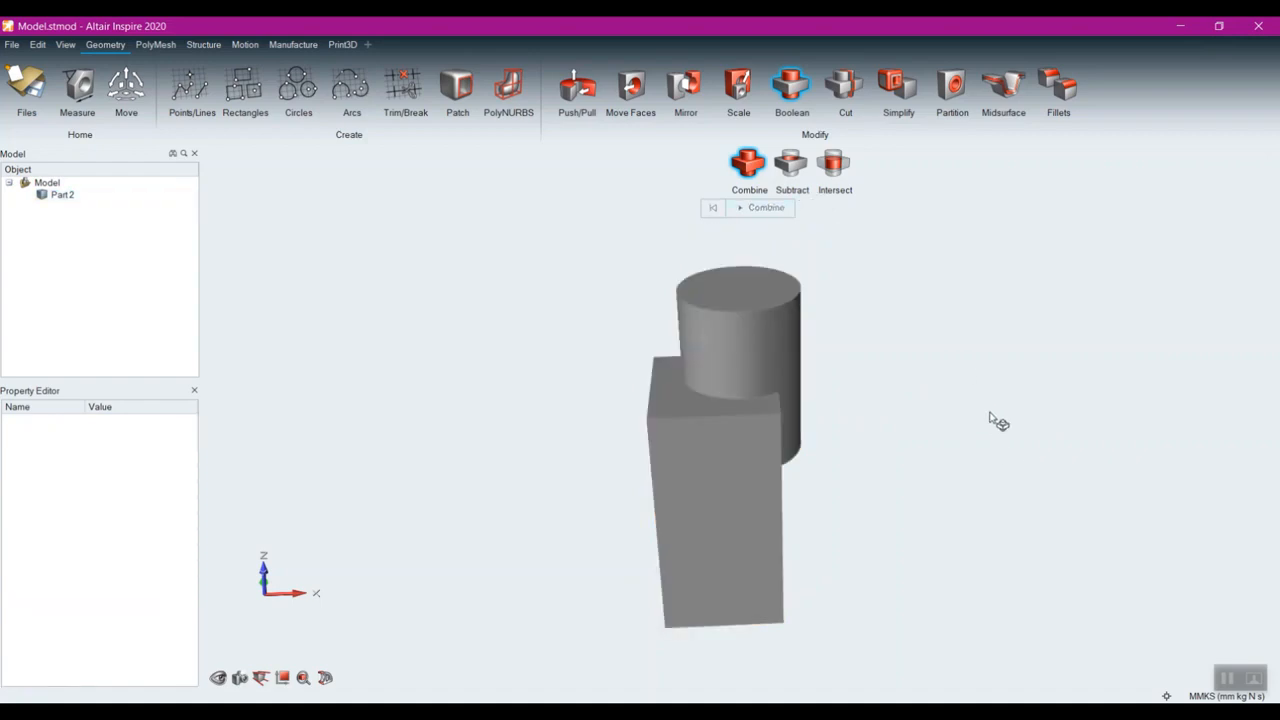
right_click(990, 411)
click(695, 378)
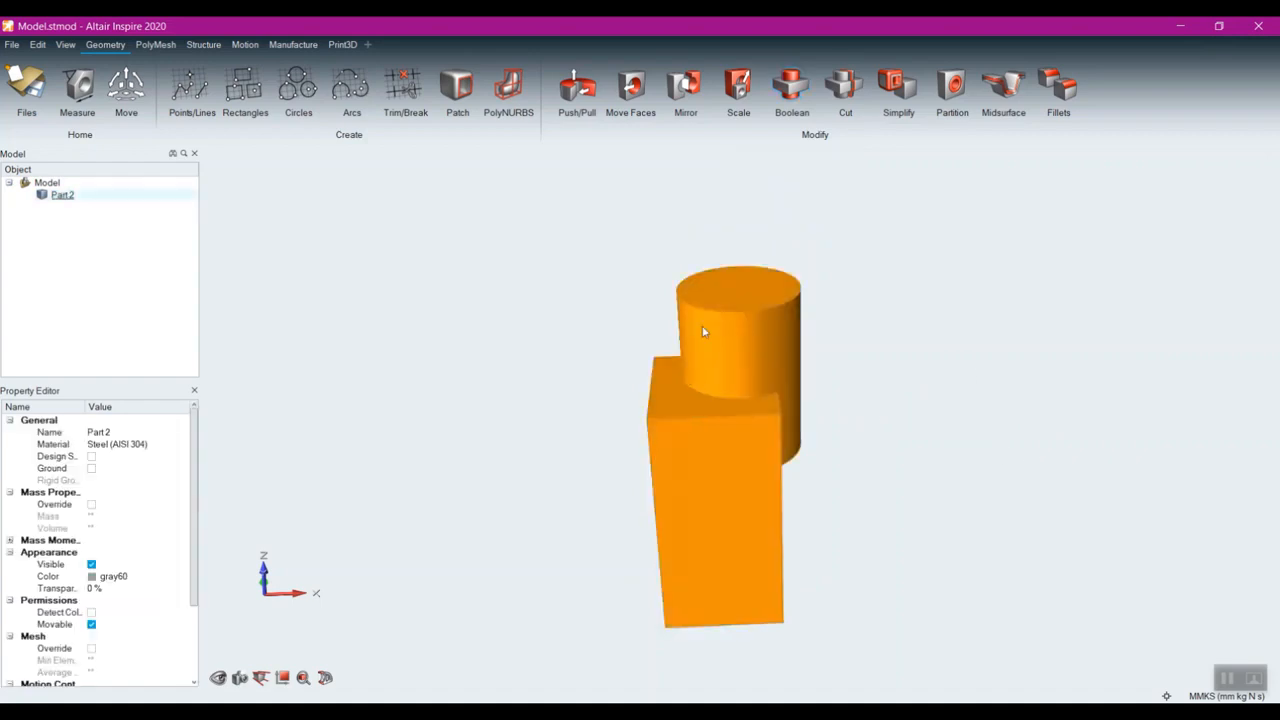
- Undo the Boolean combination of the box and cylinder and clear the selection
click(37, 45)
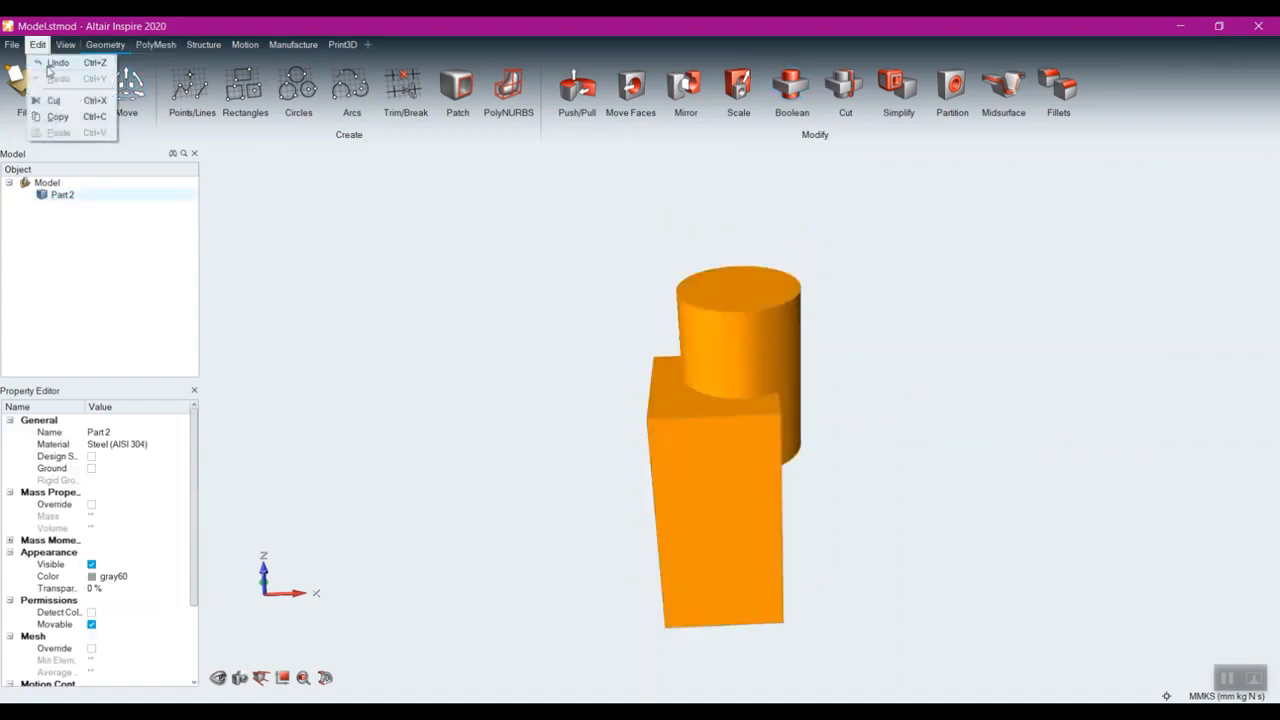
click(56, 63)
click(472, 235)
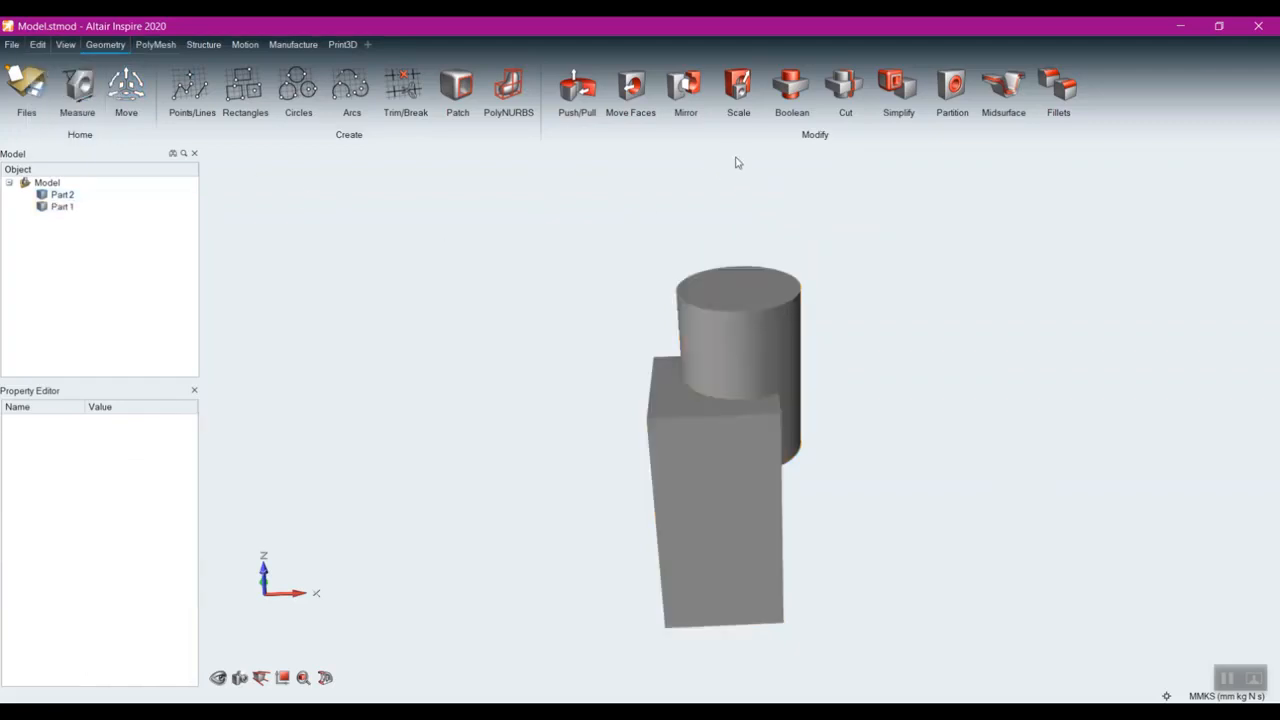
- Subtract the cylinder from the box with Boolean Subtract, enabling Keep Tools, and leave the tool
click(787, 88)
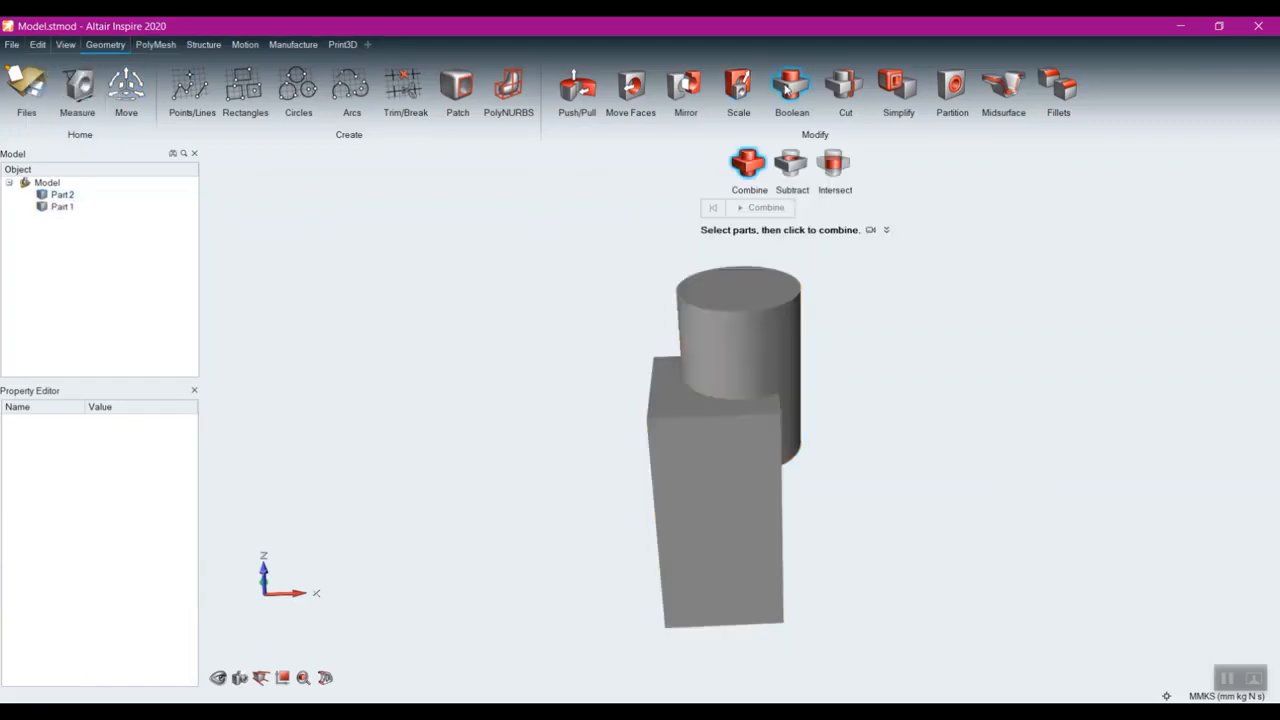
click(795, 170)
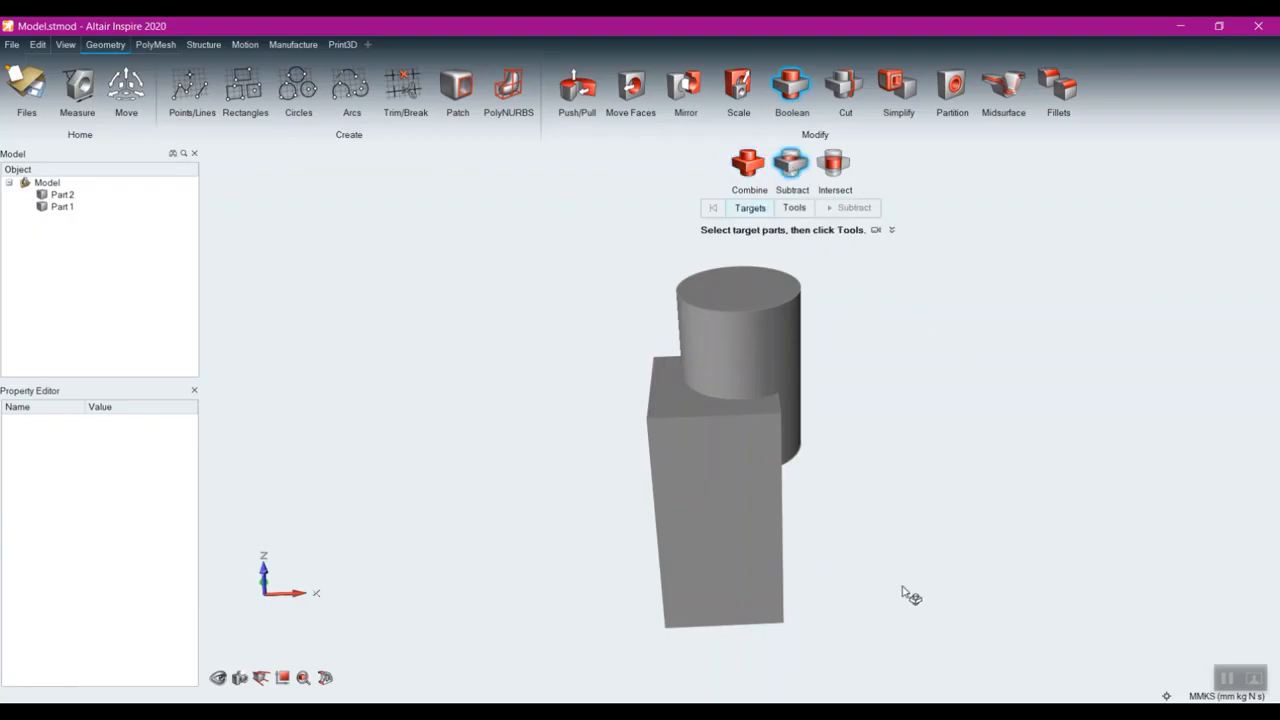
click(698, 518)
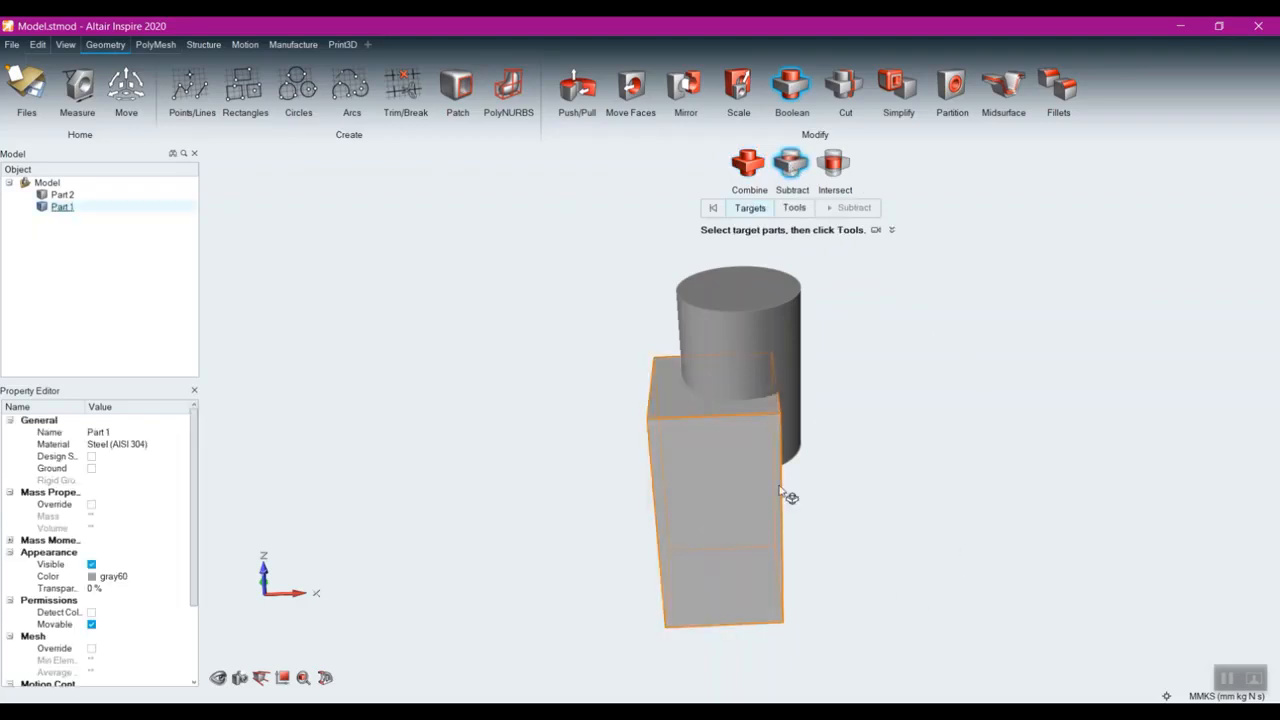
click(793, 208)
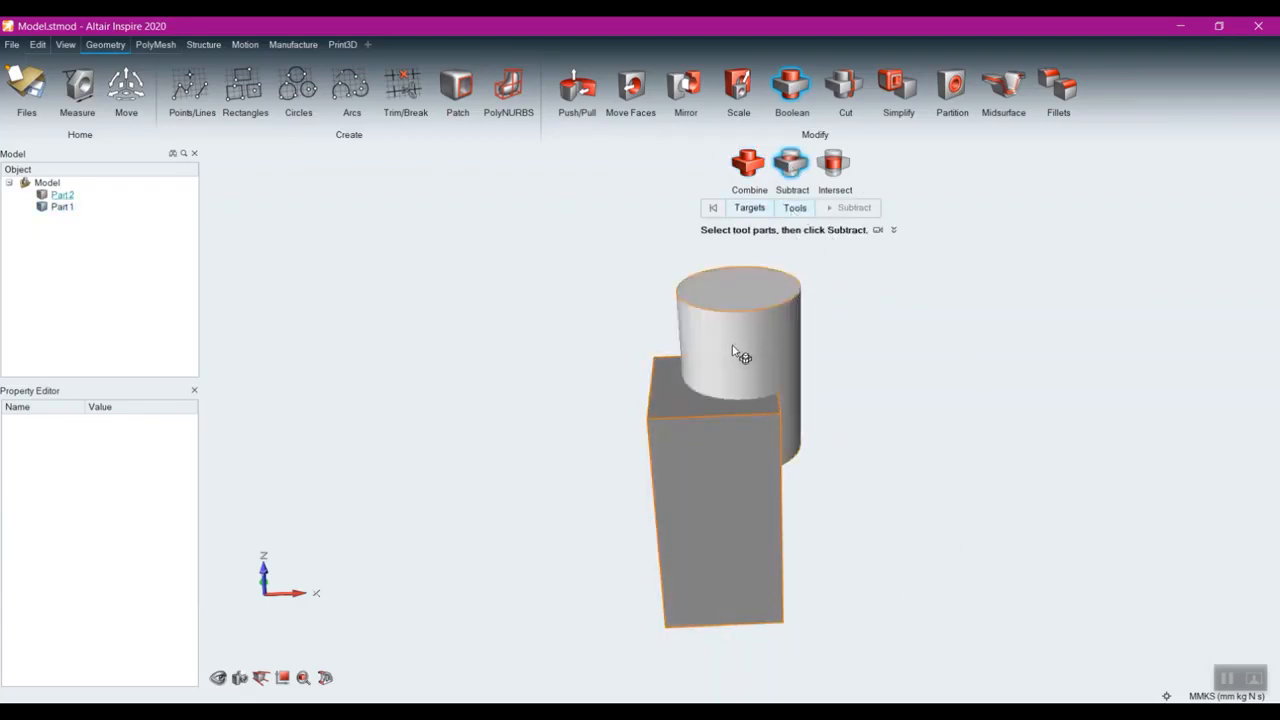
click(737, 350)
right_drag(929, 427, 792, 443)
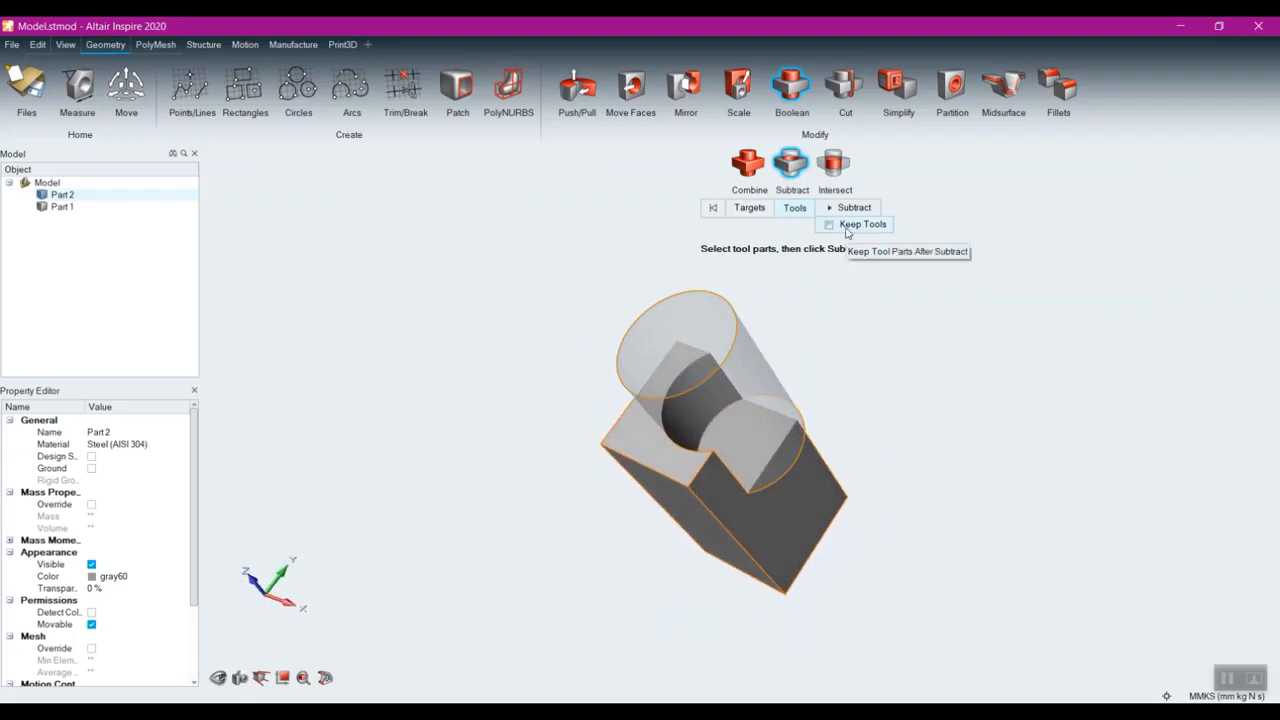
right_drag(891, 497, 857, 500)
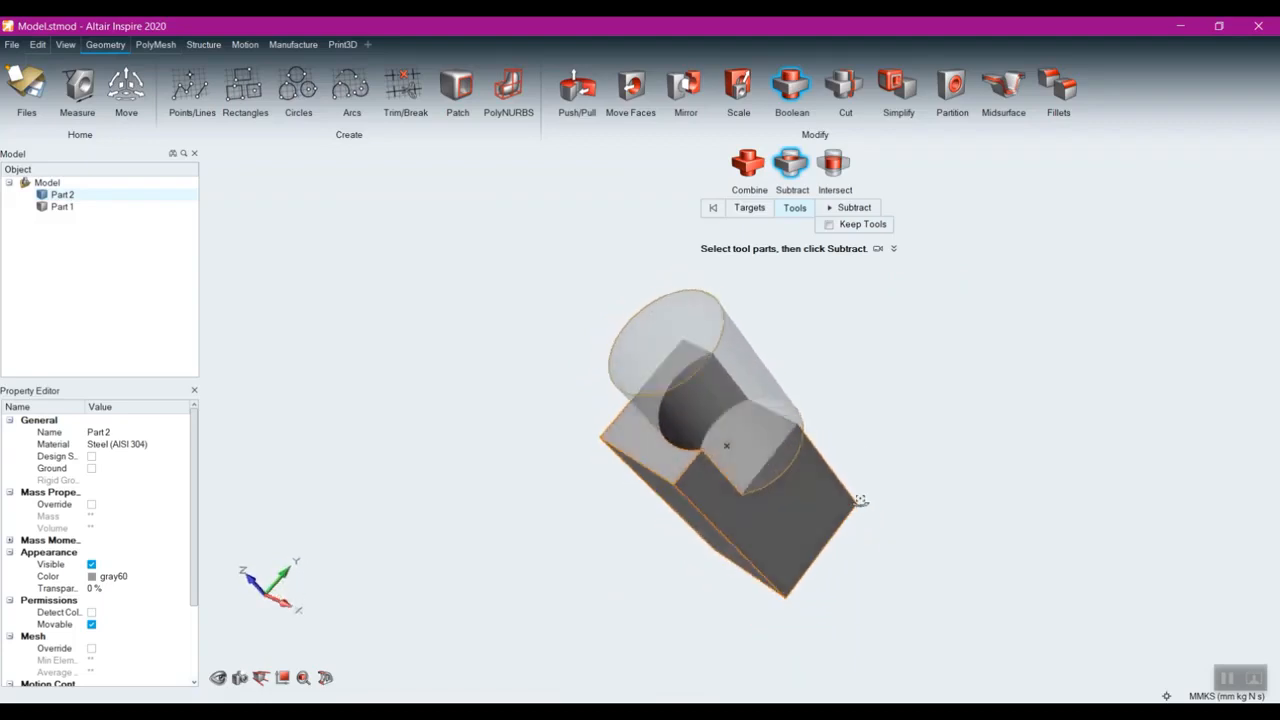
click(829, 225)
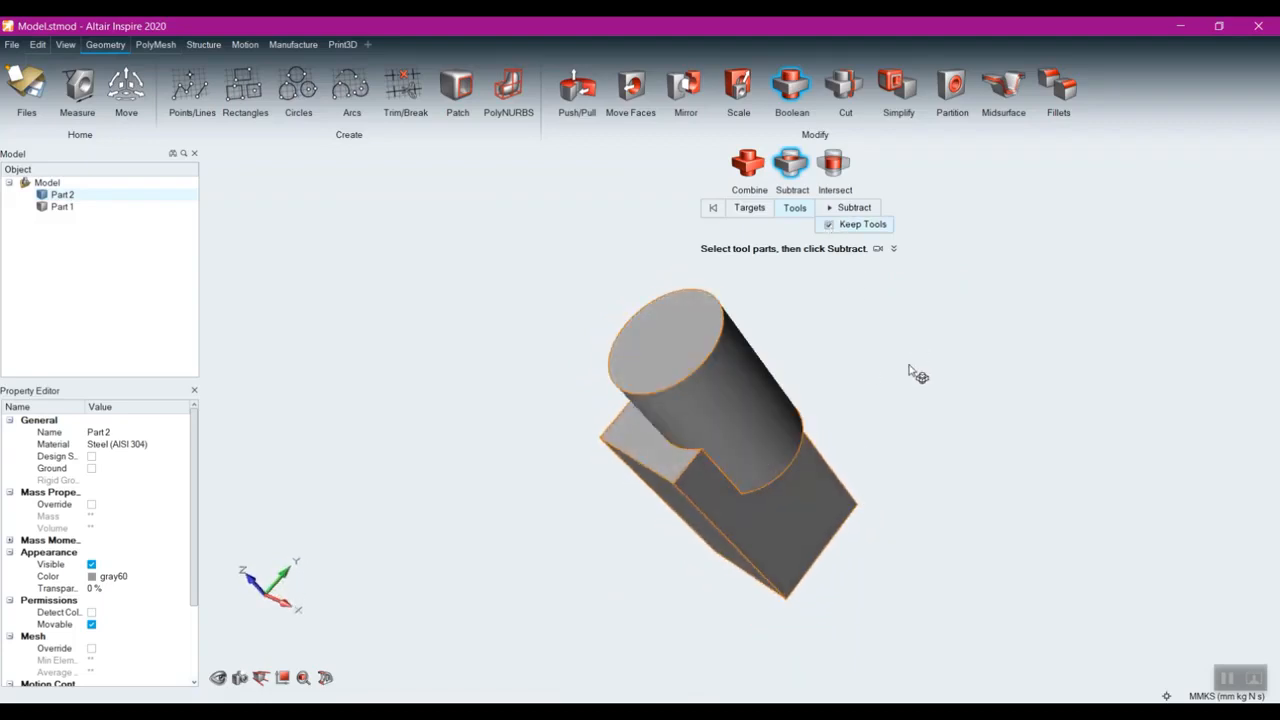
right_click(948, 357)
- Hide the cylinder to inspect the cut in the box, and show the cylinder again
click(722, 405)
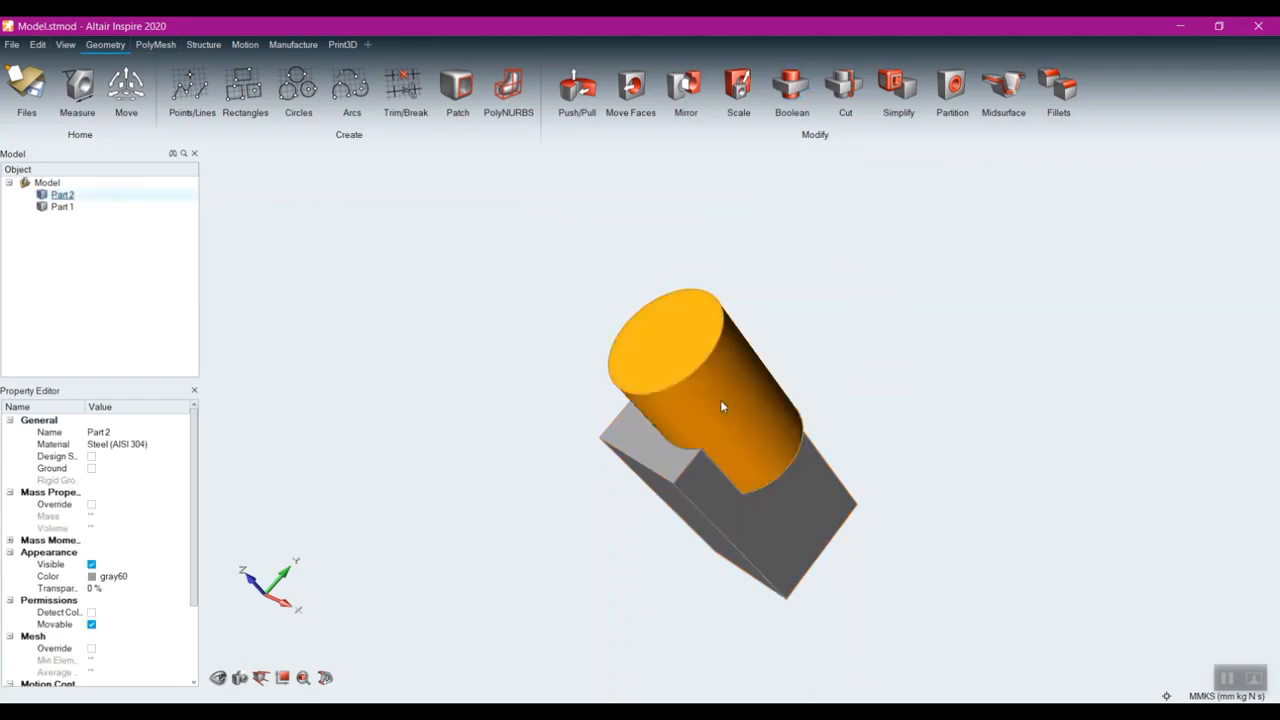
key(h)
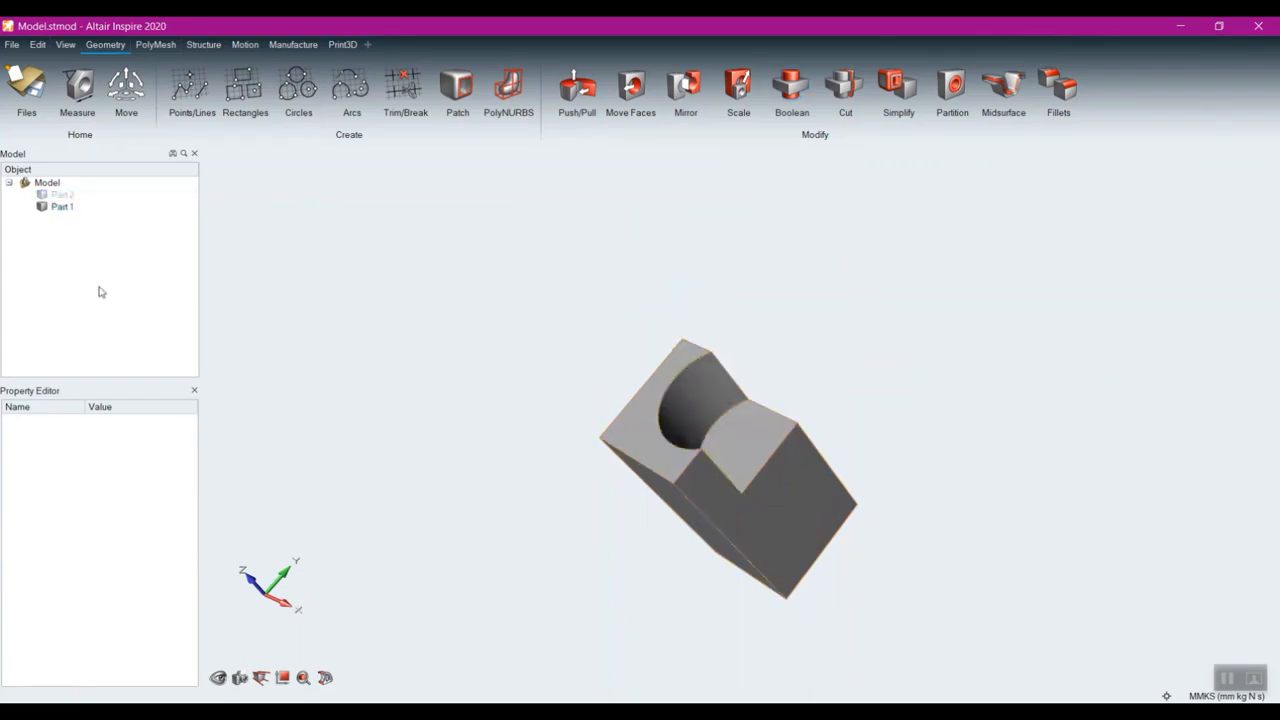
click(42, 194)
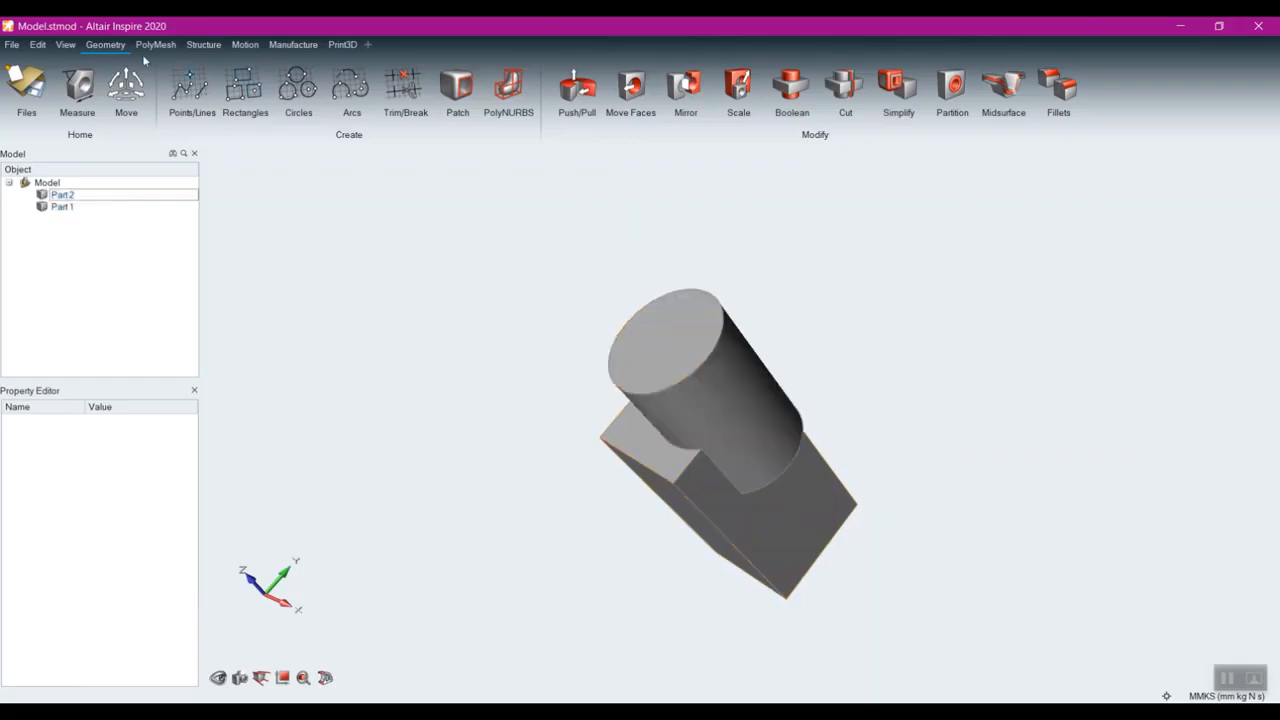
- Undo the cylinder's visibility changes and the Boolean subtraction from the box
click(37, 44)
click(45, 68)
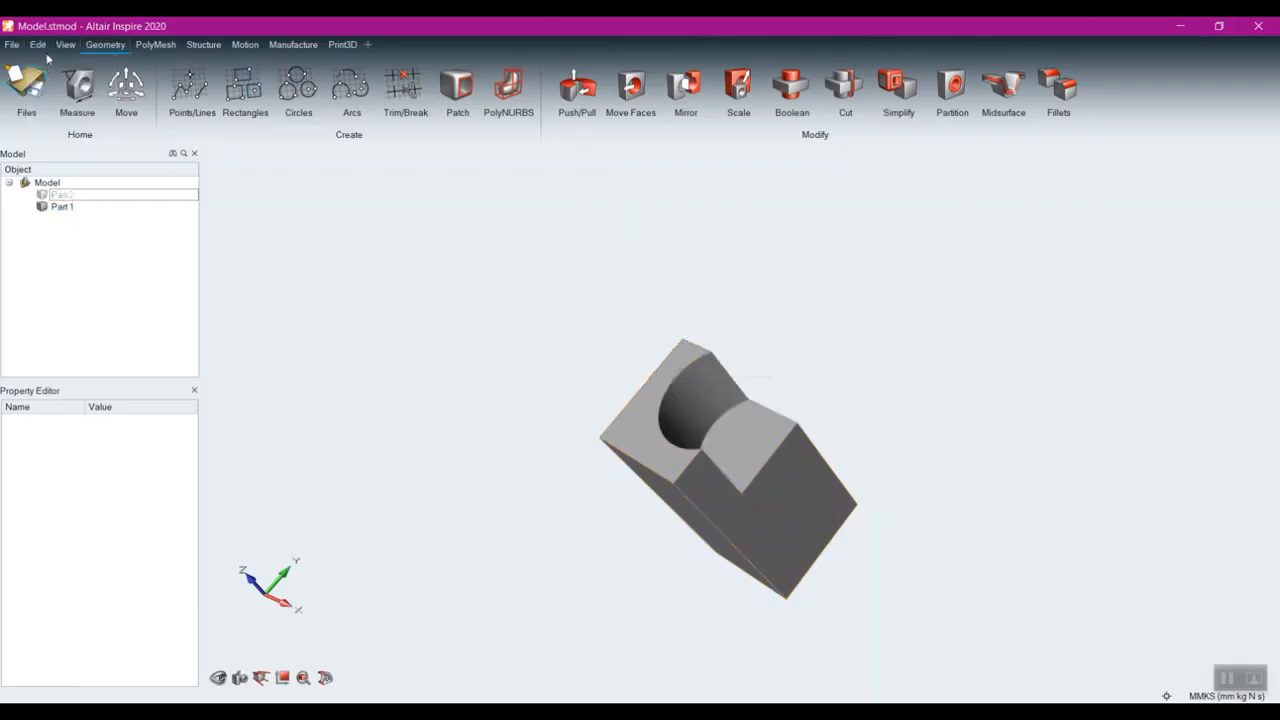
click(37, 44)
click(56, 66)
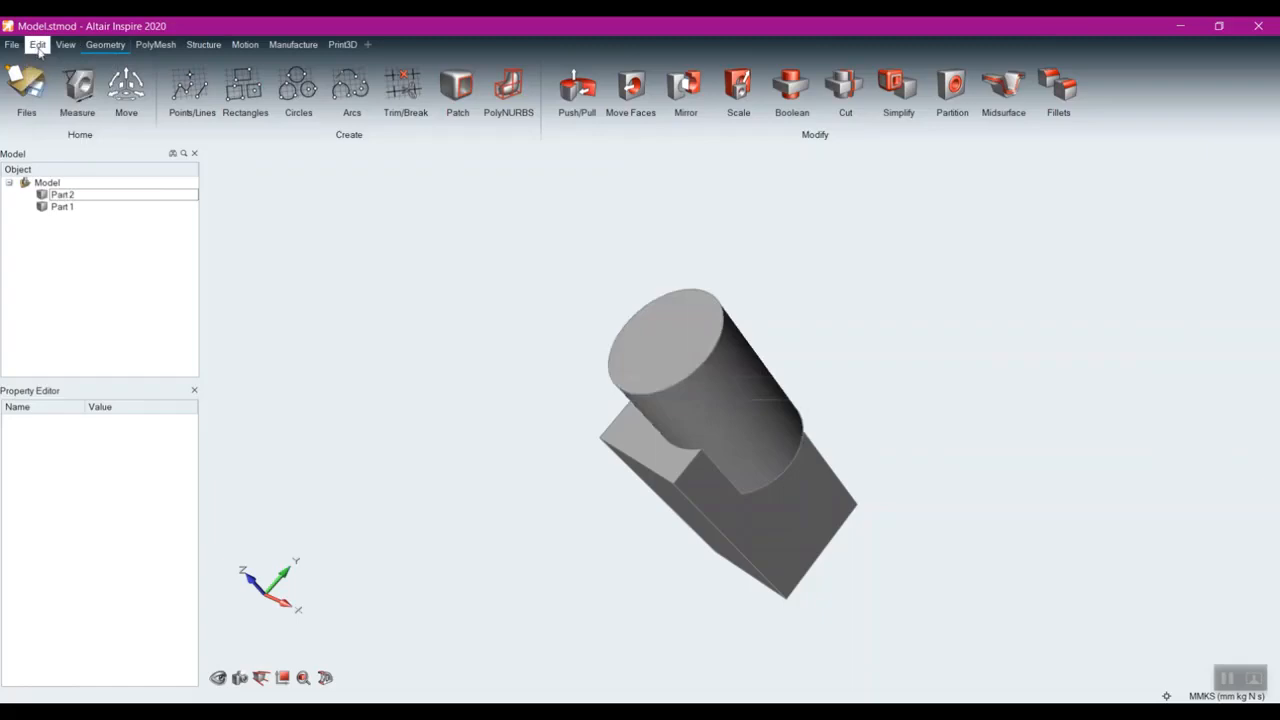
click(37, 45)
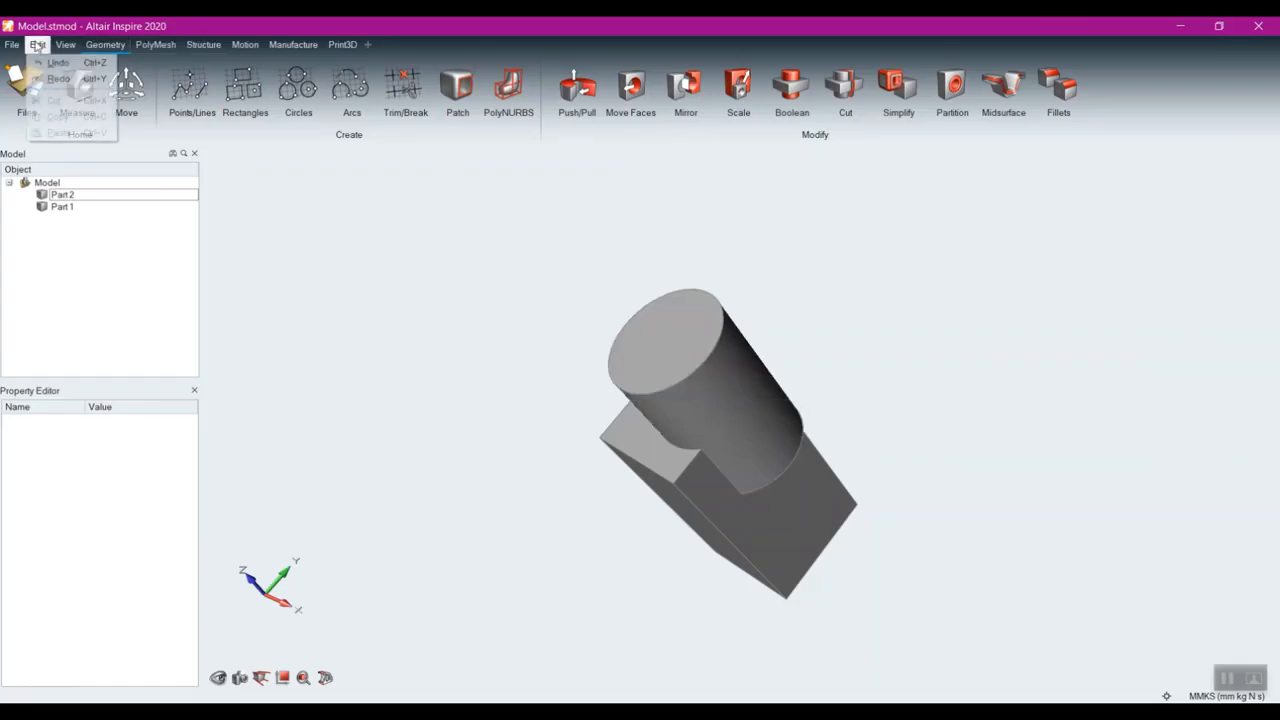
click(46, 63)
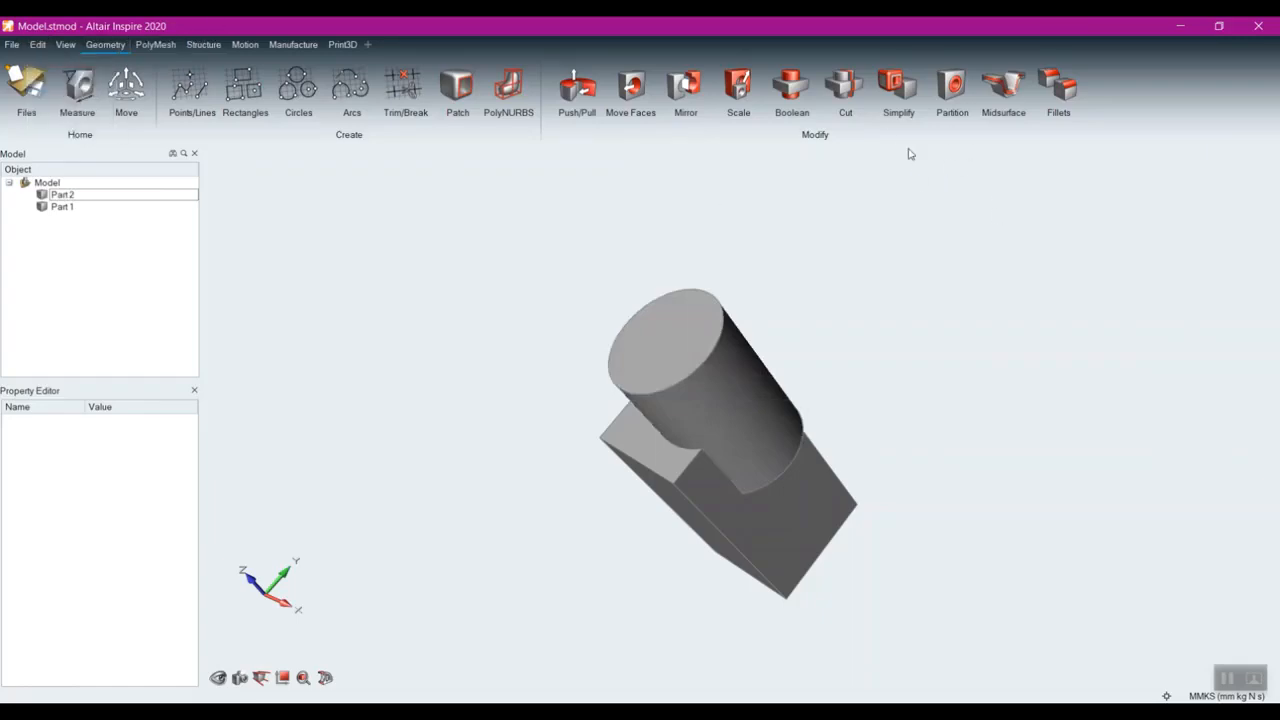
- Set up a Boolean Intersect with the box as target and the cylinder as tool, and inspect the overlap preview
click(796, 87)
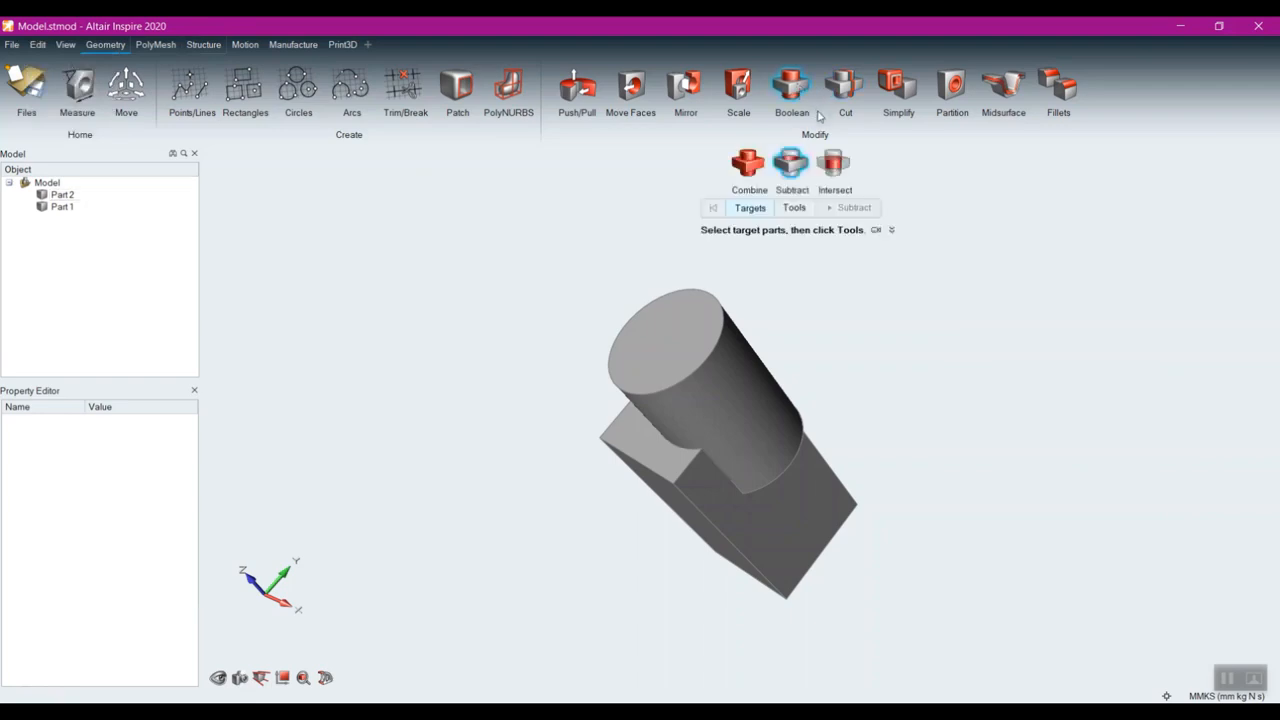
click(840, 167)
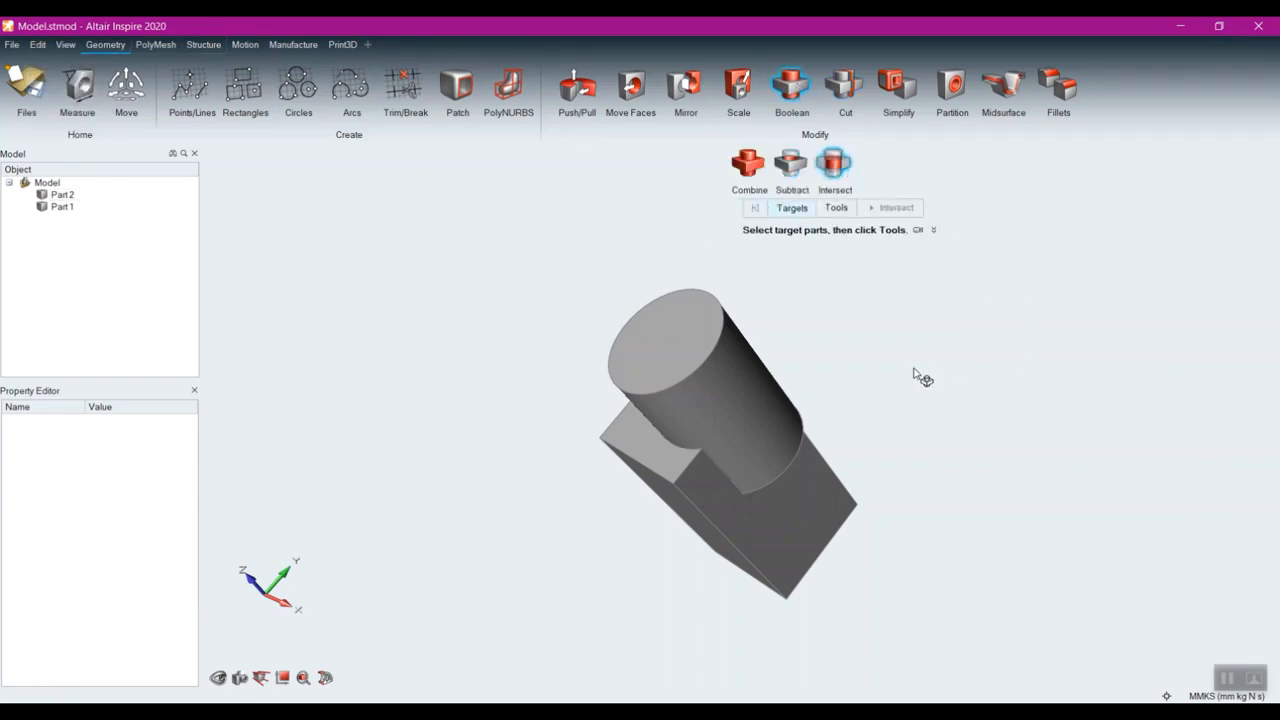
right_drag(913, 374, 966, 309)
click(655, 467)
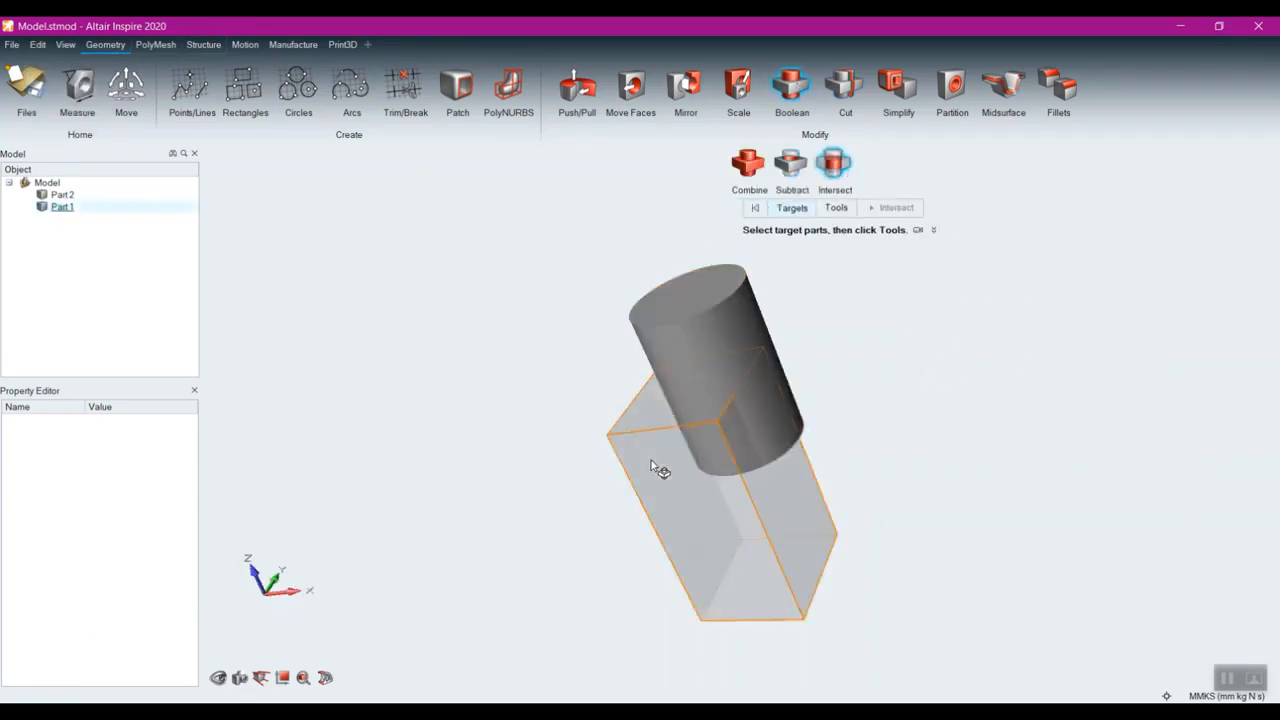
click(837, 208)
click(680, 345)
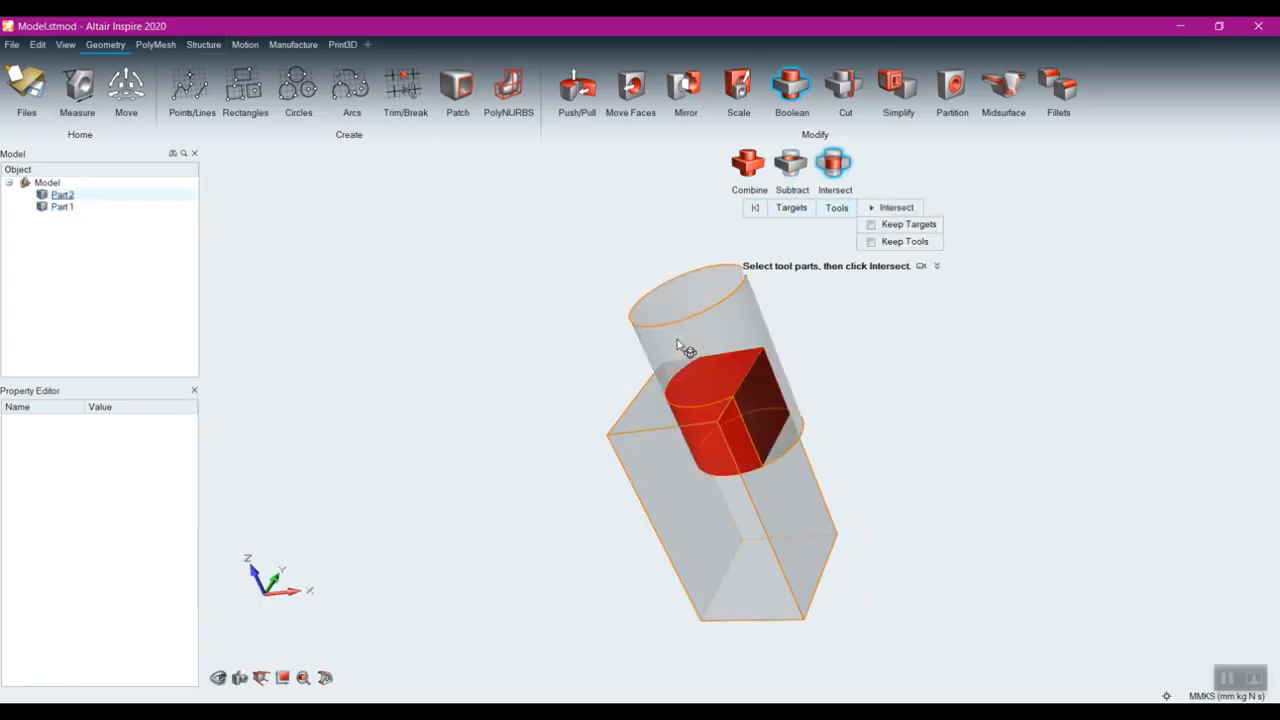
right_drag(1021, 435, 966, 450)
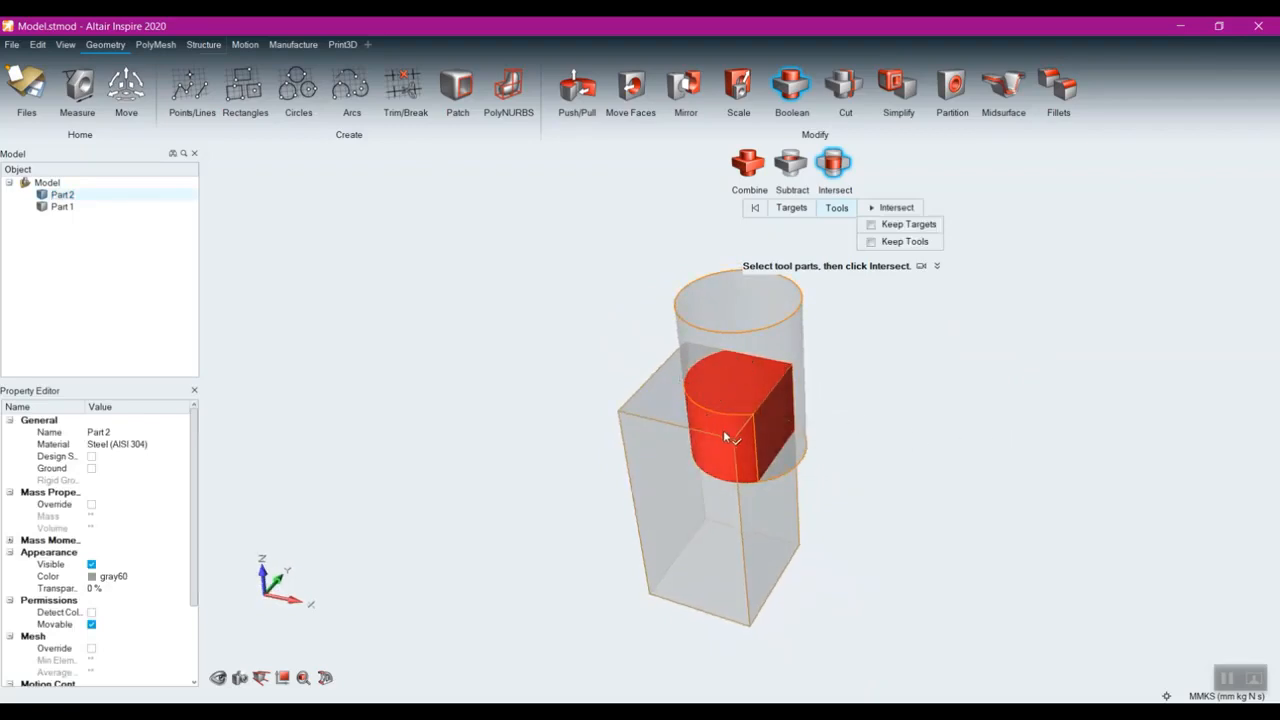
right_drag(739, 433, 763, 528)
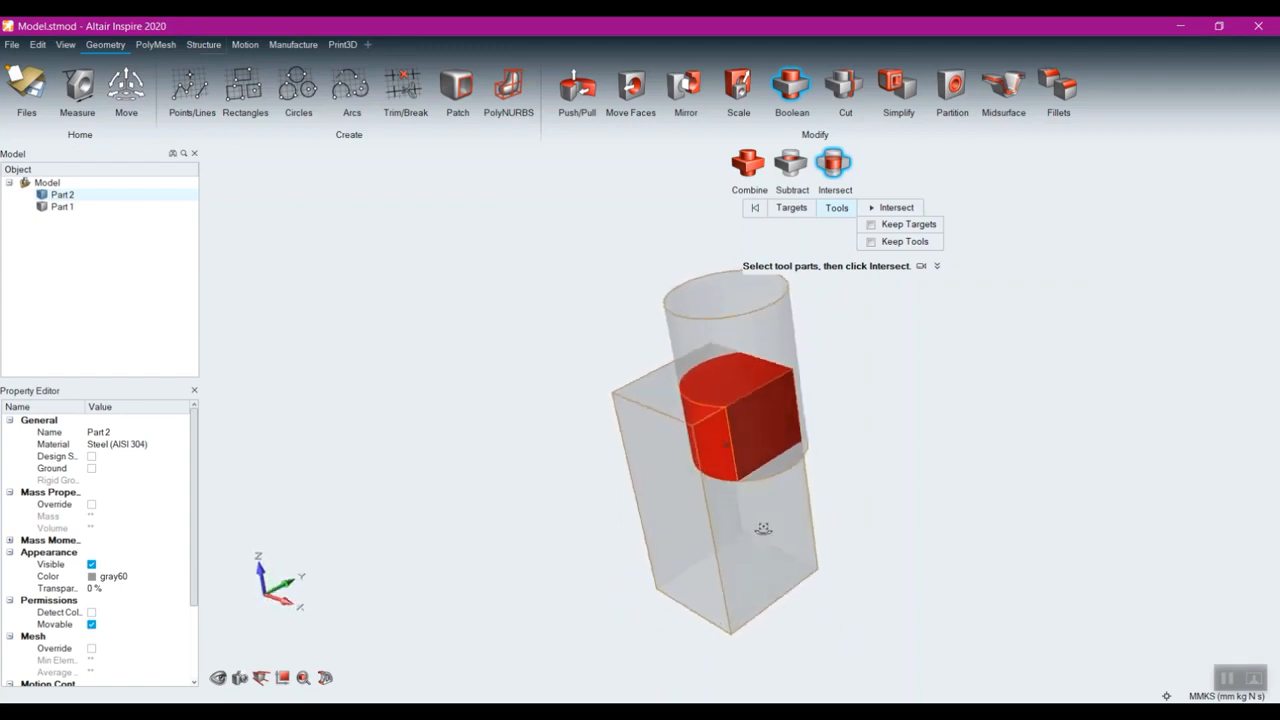
- Compare the keep options, enable both Keep Targets and Keep Tools, create the intersection part, and leave the Boolean tool
click(871, 226)
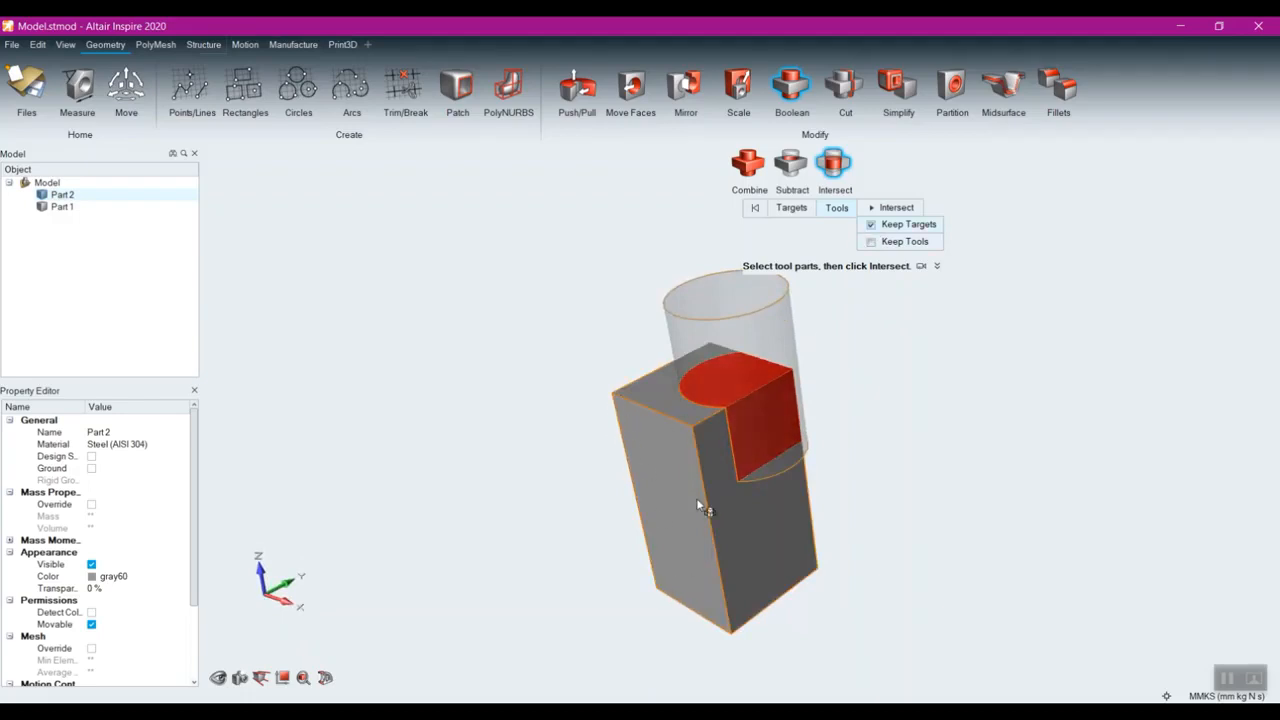
click(871, 224)
click(871, 241)
middle_drag(870, 440, 829, 372)
click(871, 224)
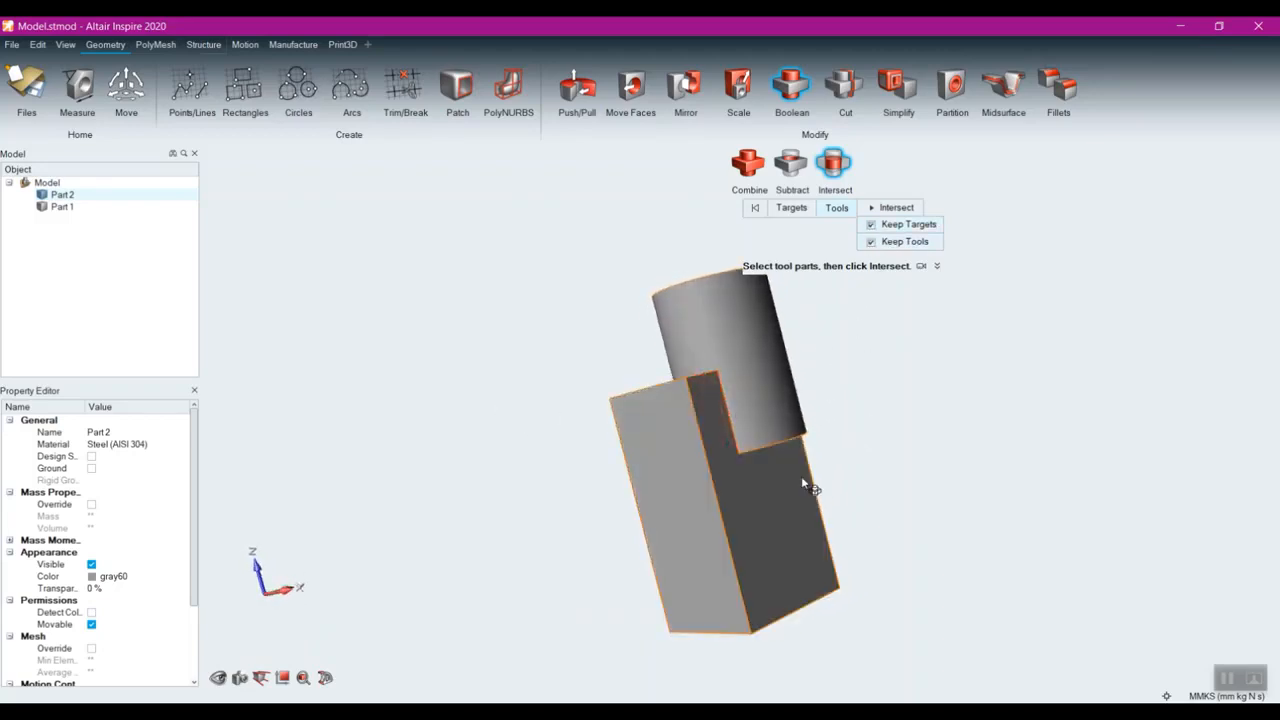
click(897, 208)
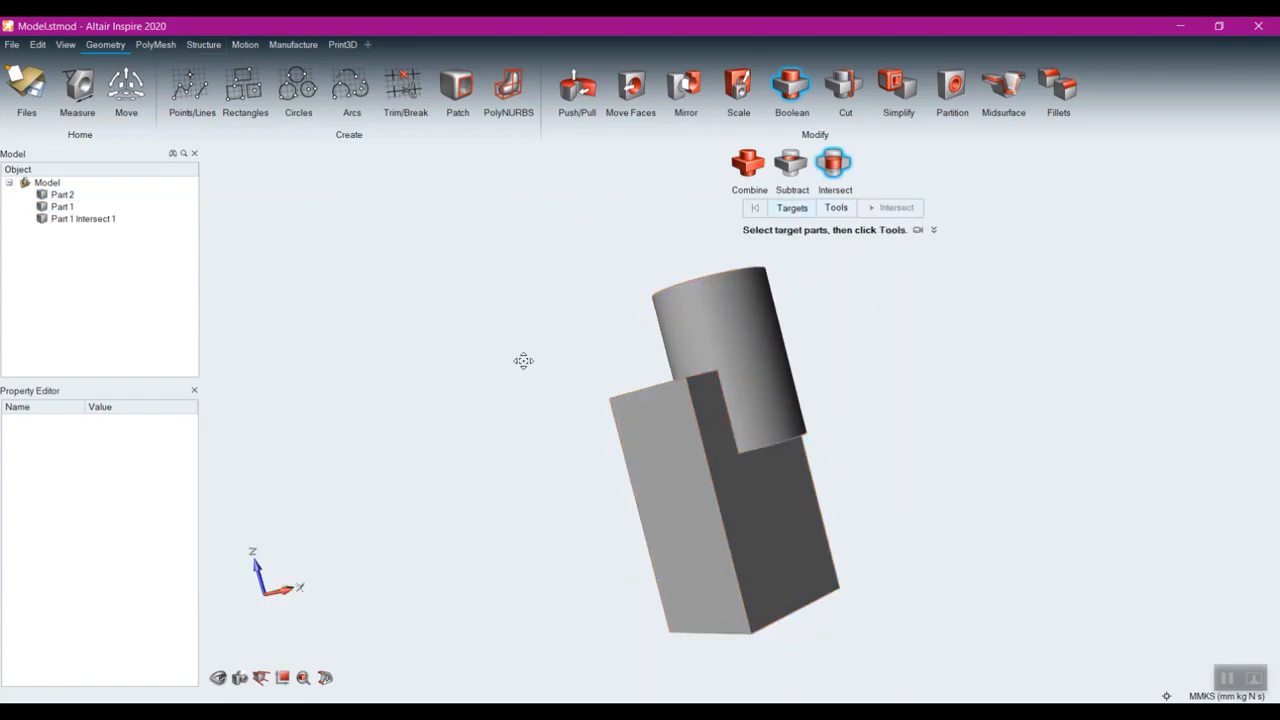
right_drag(523, 361, 515, 359)
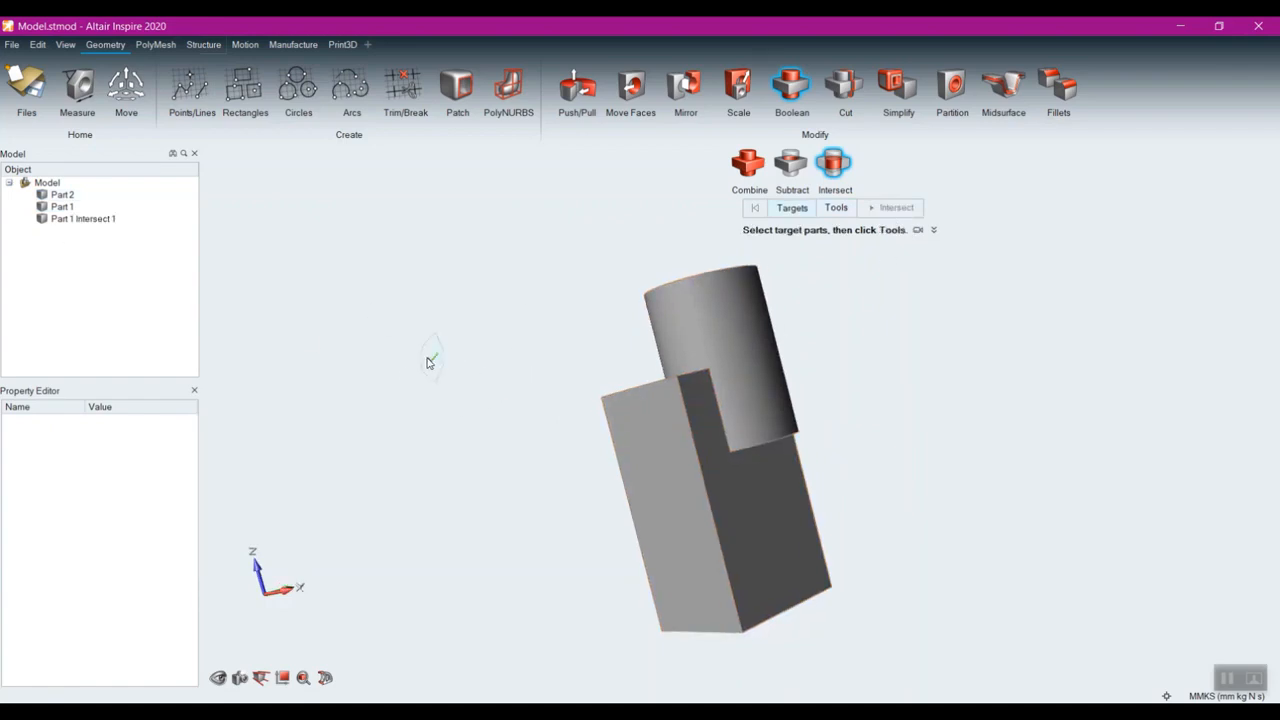
key(Escape)
- Hide the original box, Part 1, while leaving the cylinder and the intersection part displayed
click(666, 460)
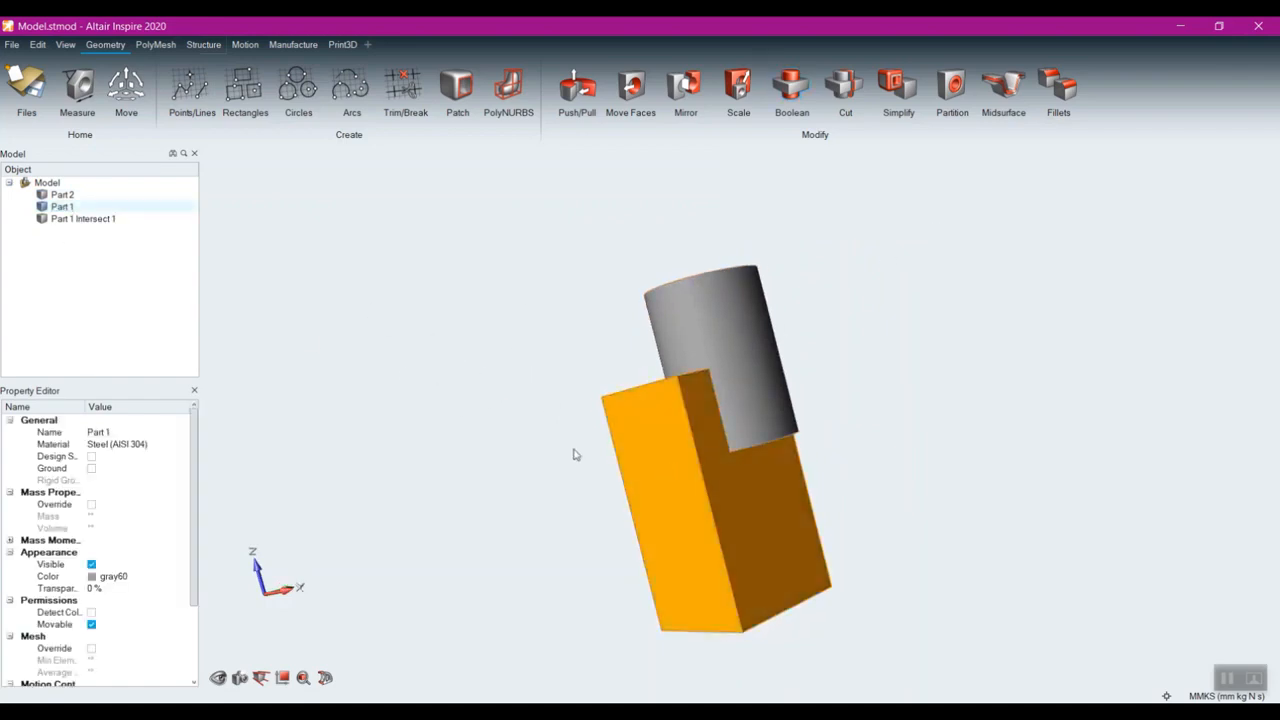
right_drag(571, 451, 541, 487)
key(h)
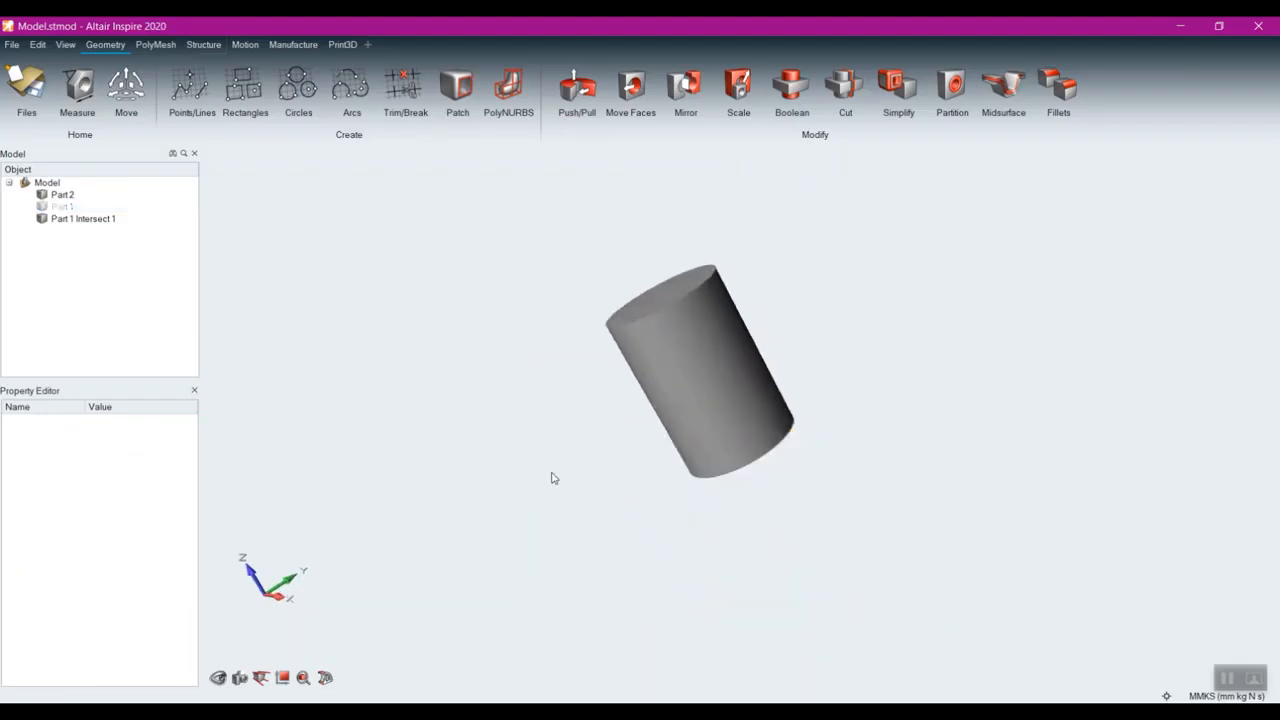
- Hide the cylinder and the intersection part, display only Part 2 again, and examine its remaining shape
click(685, 371)
key(h)
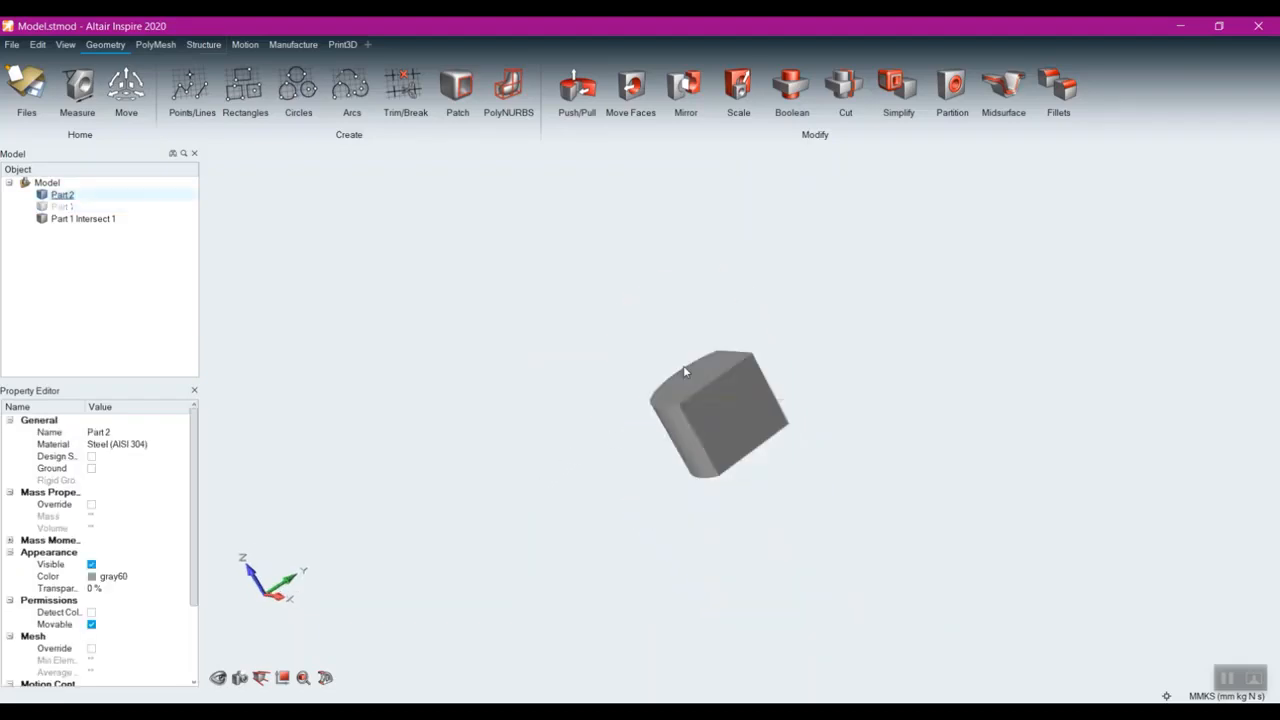
click(699, 408)
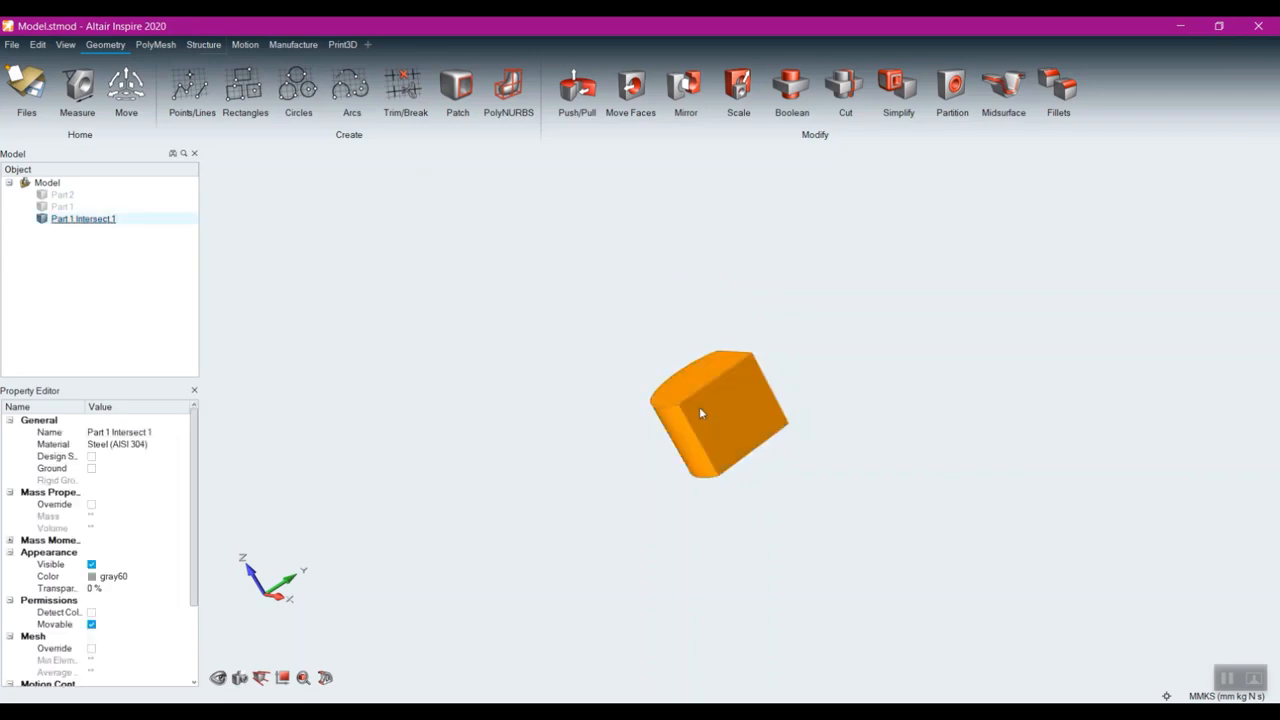
key(h)
click(41, 194)
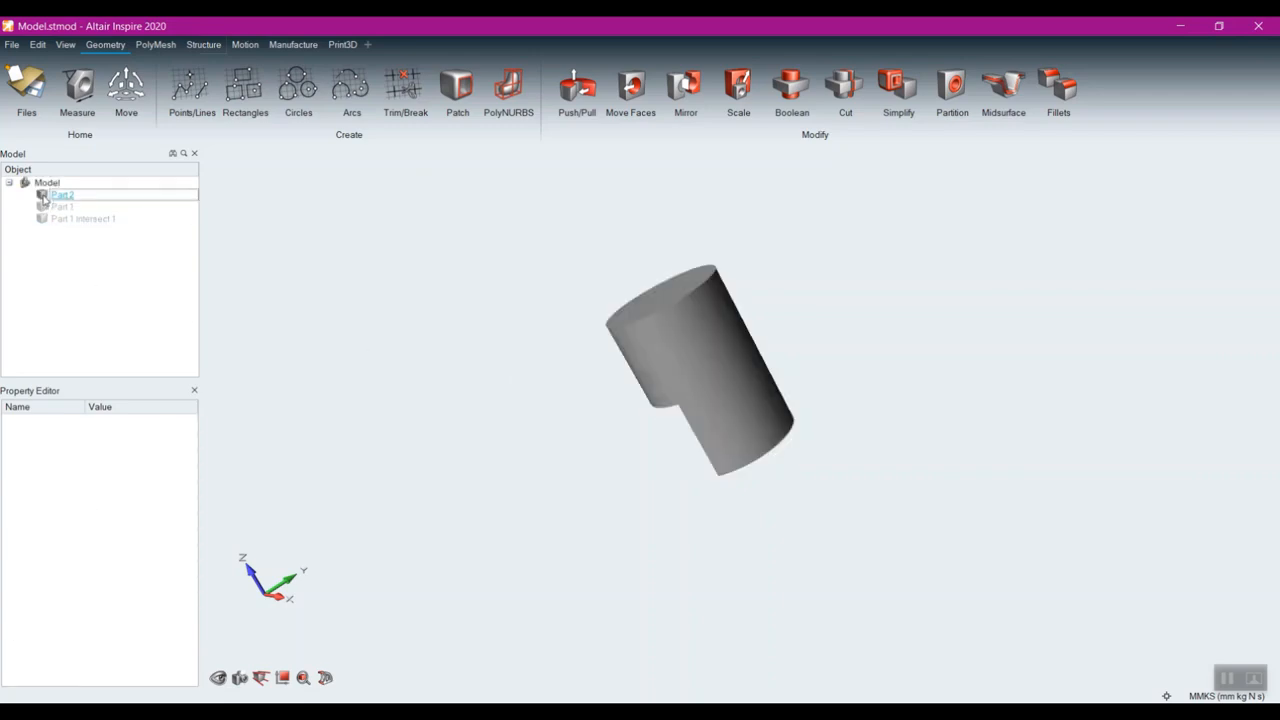
right_drag(509, 397, 828, 316)
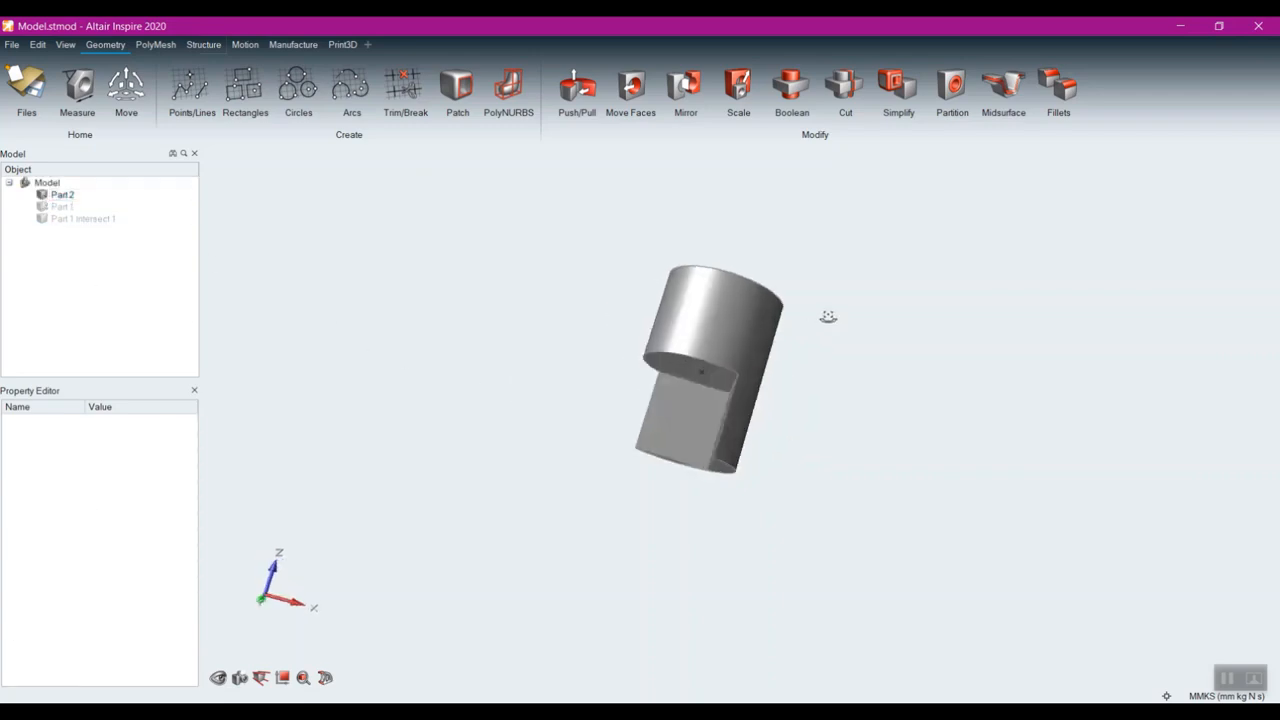
- Display Part 1 and the intersection part one at a time to examine each, and switch the three parts' visibility back
click(41, 194)
click(41, 206)
right_drag(646, 271, 449, 449)
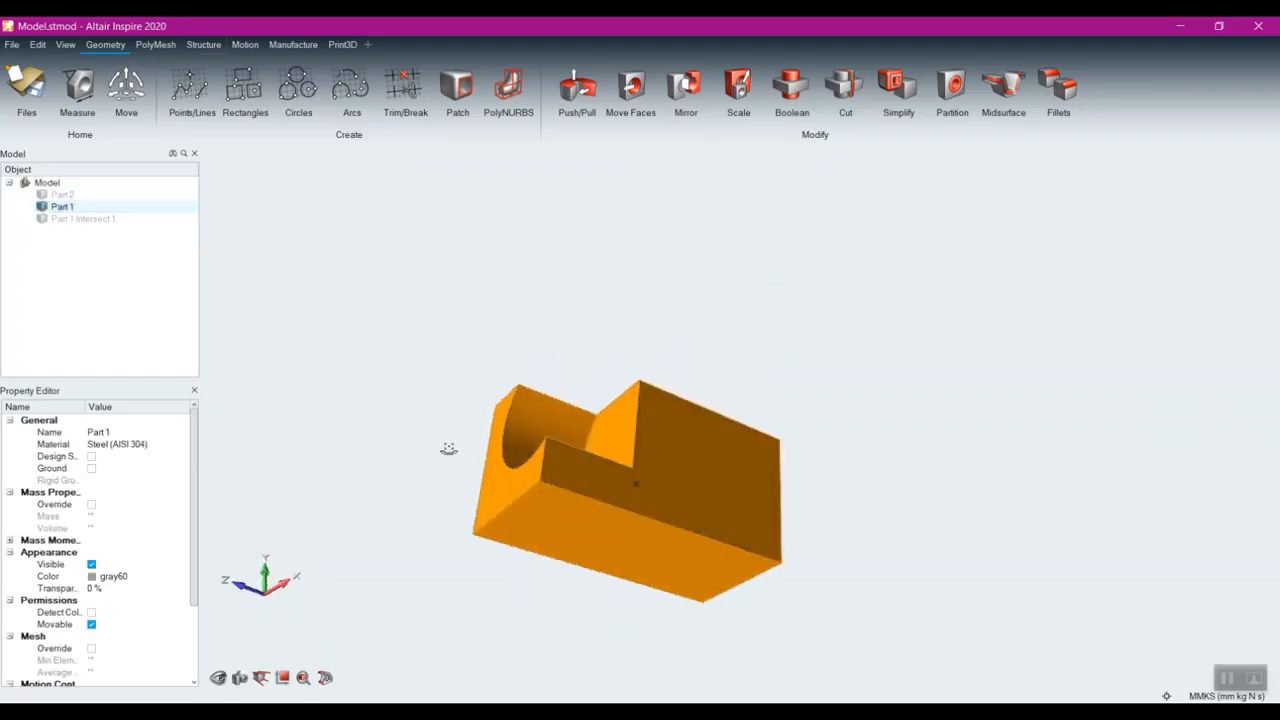
click(41, 206)
click(41, 218)
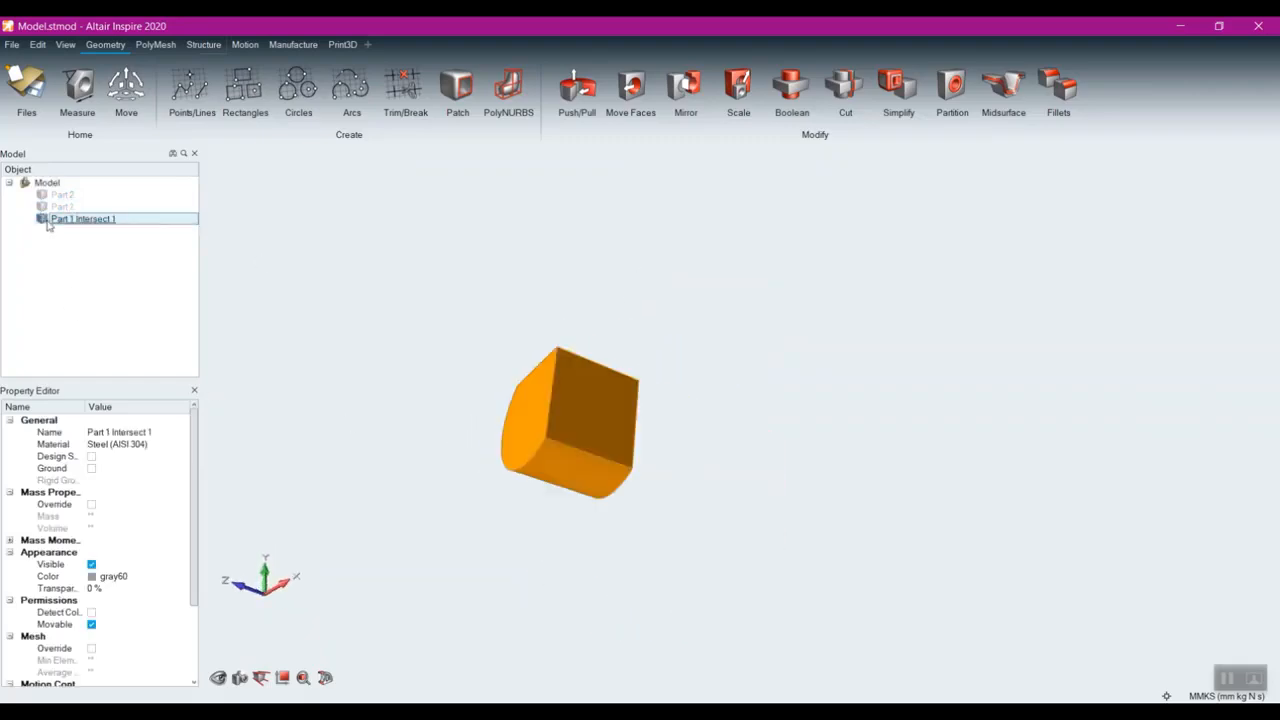
click(41, 218)
click(41, 218)
click(41, 206)
click(41, 194)
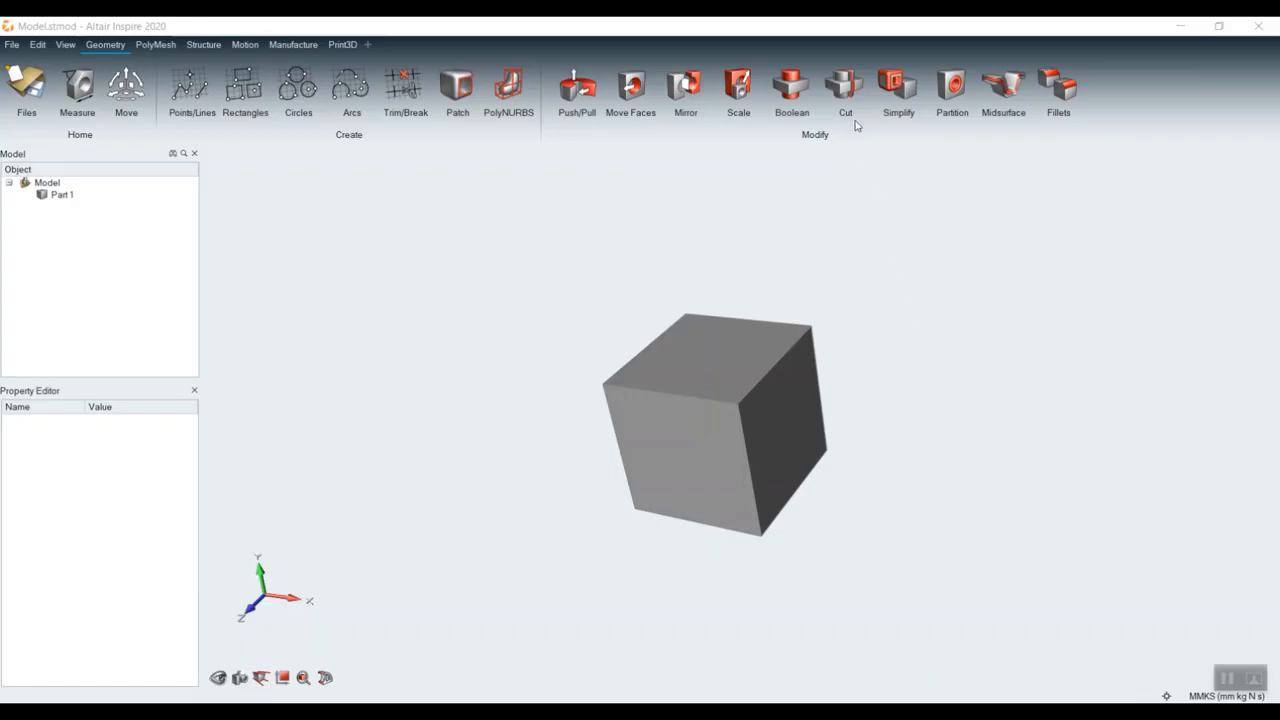
- Cut the box in two with a plane through the midpoint of its front upper edge
click(847, 90)
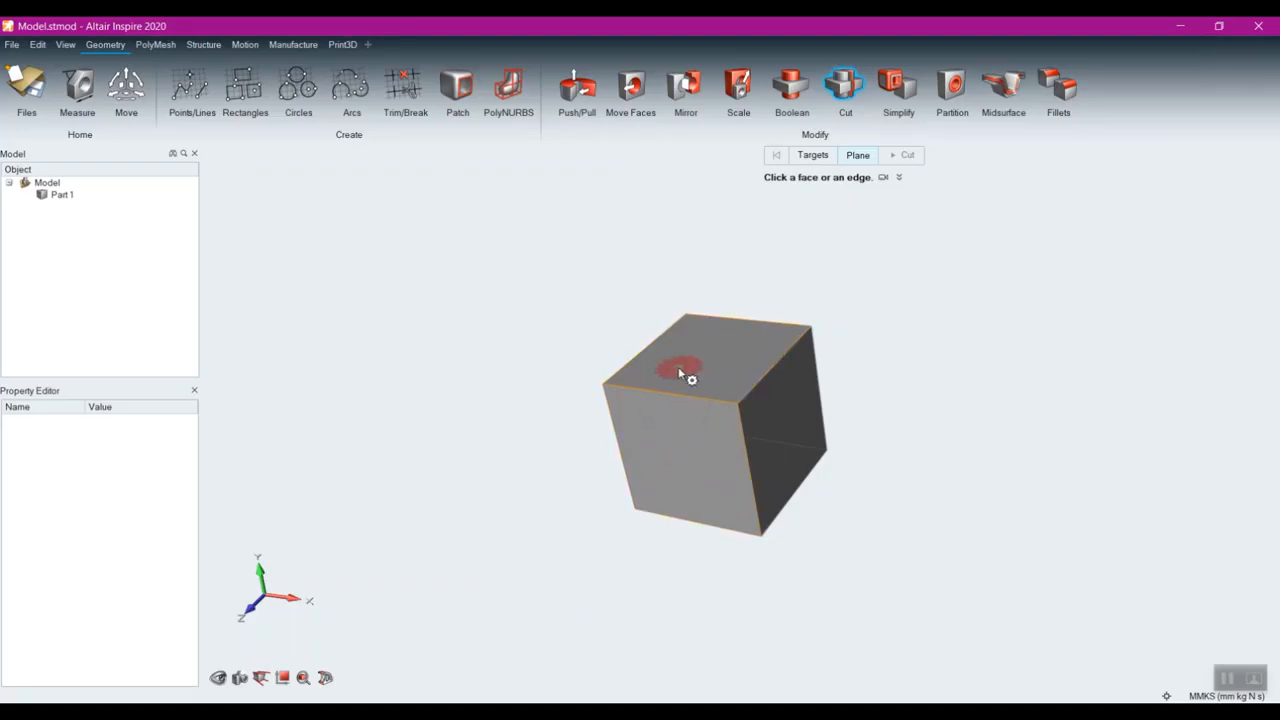
scroll(680, 374, up, 5)
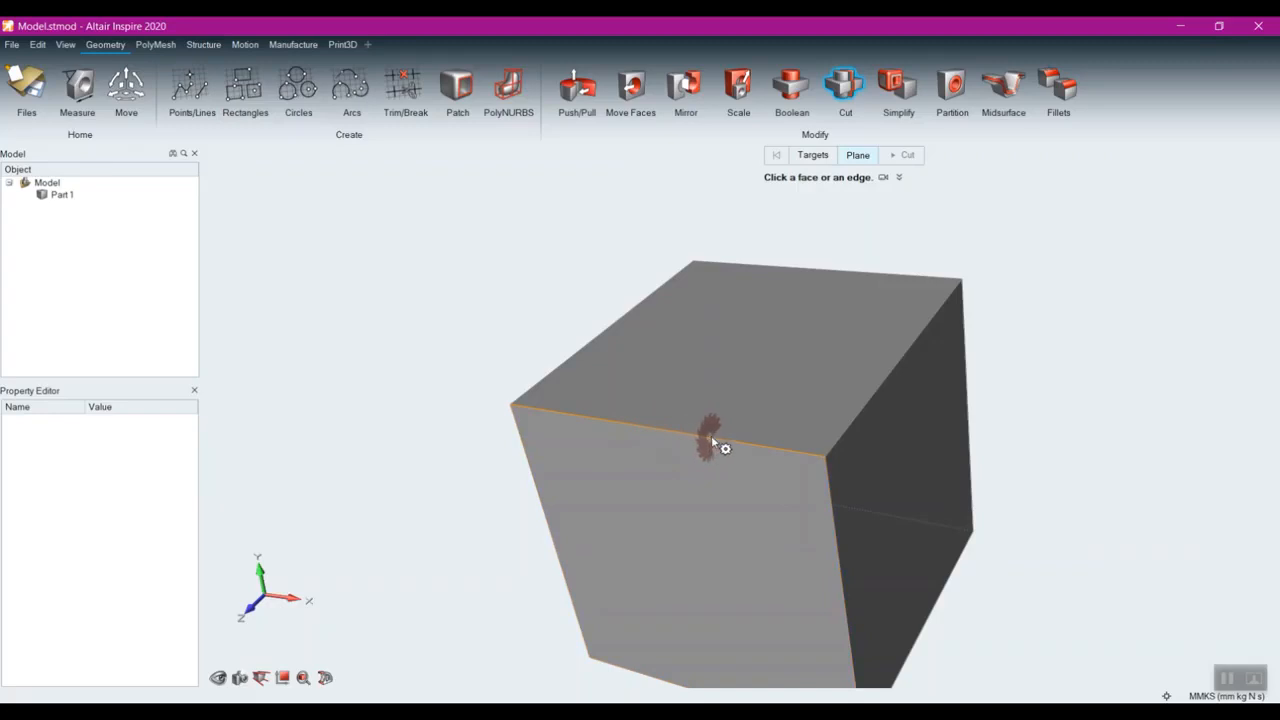
click(651, 431)
right_drag(391, 334, 469, 326)
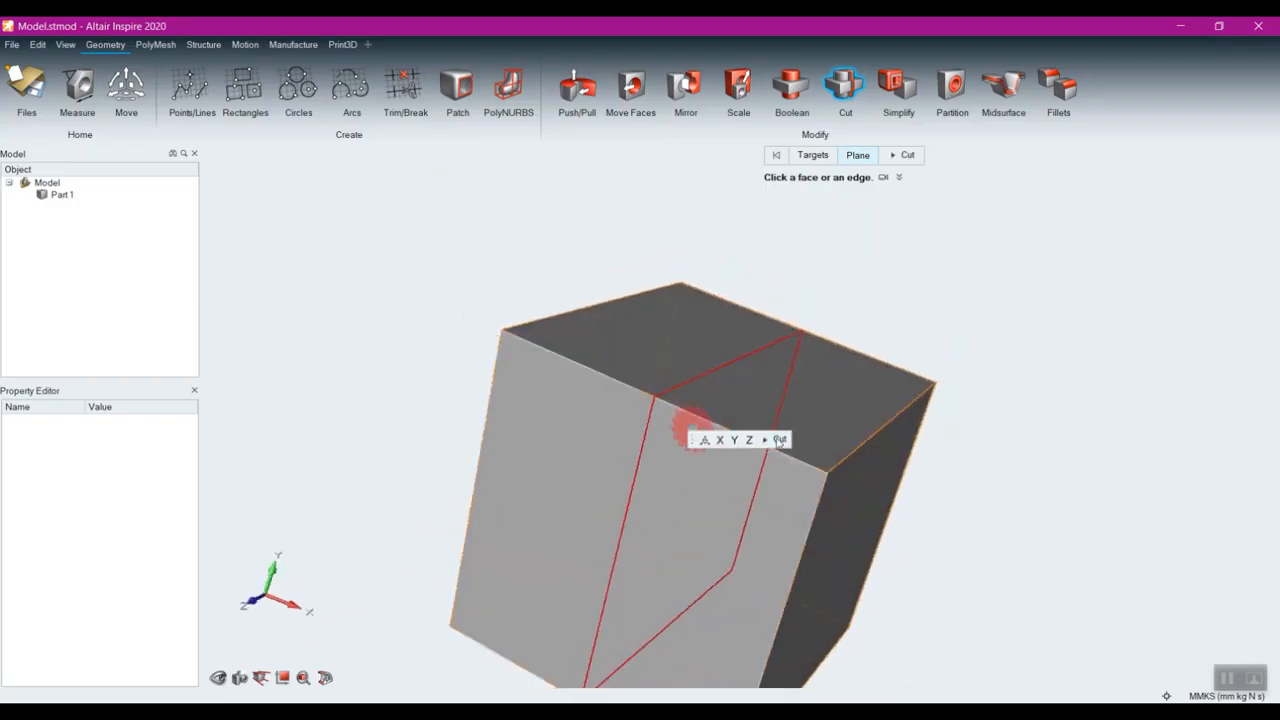
click(779, 441)
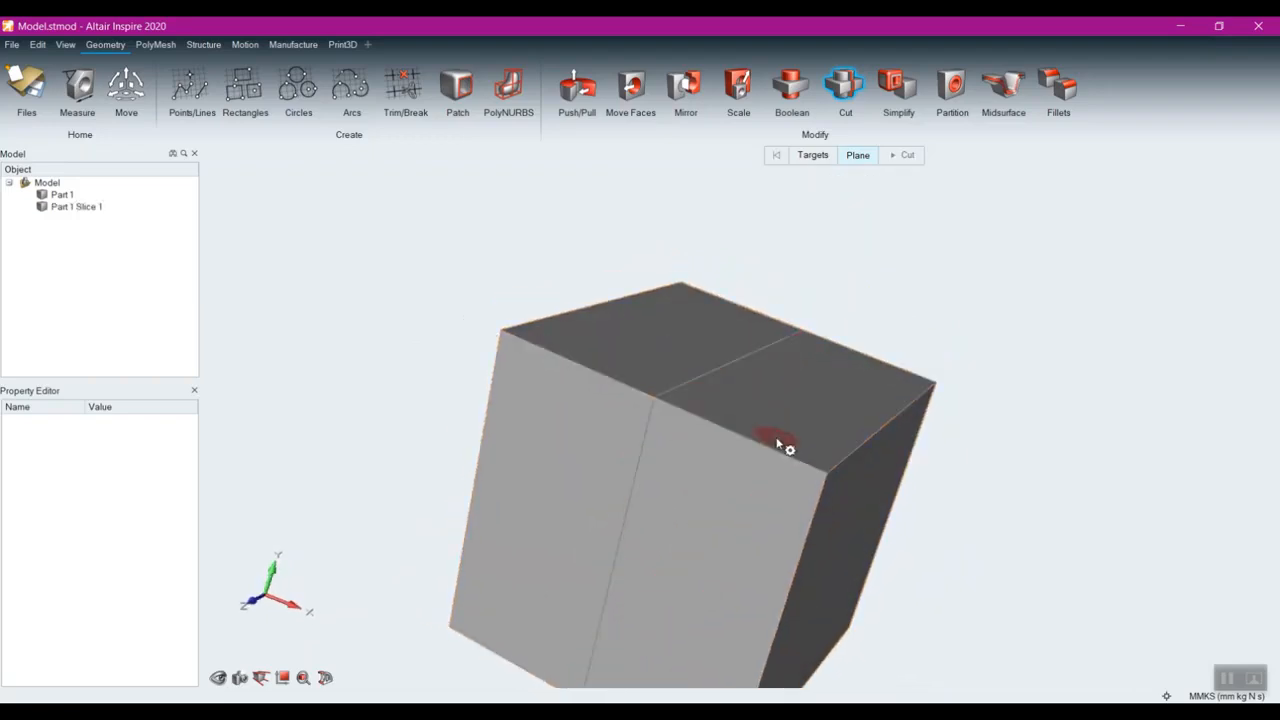
- Hide and show each half of the cut box in turn to examine the two separate parts
click(42, 207)
click(42, 207)
click(42, 195)
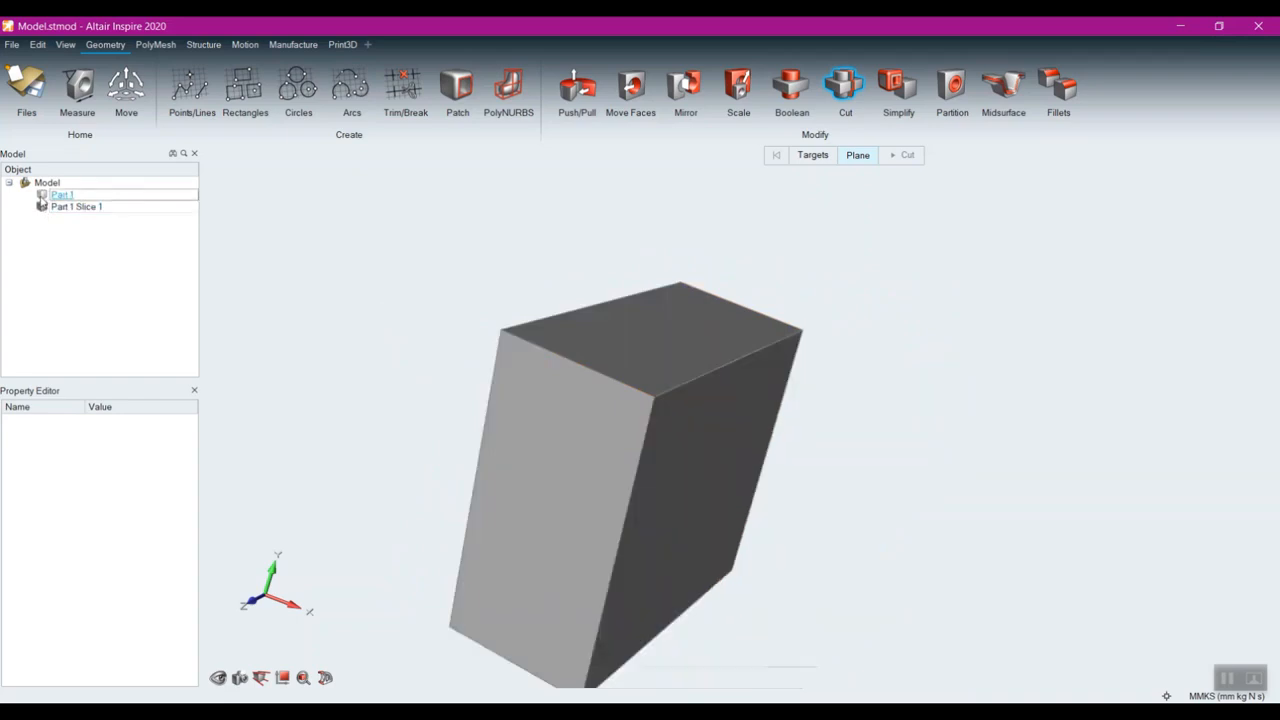
click(42, 195)
- Undo the visibility changes of both halves and the cut through the box
click(37, 44)
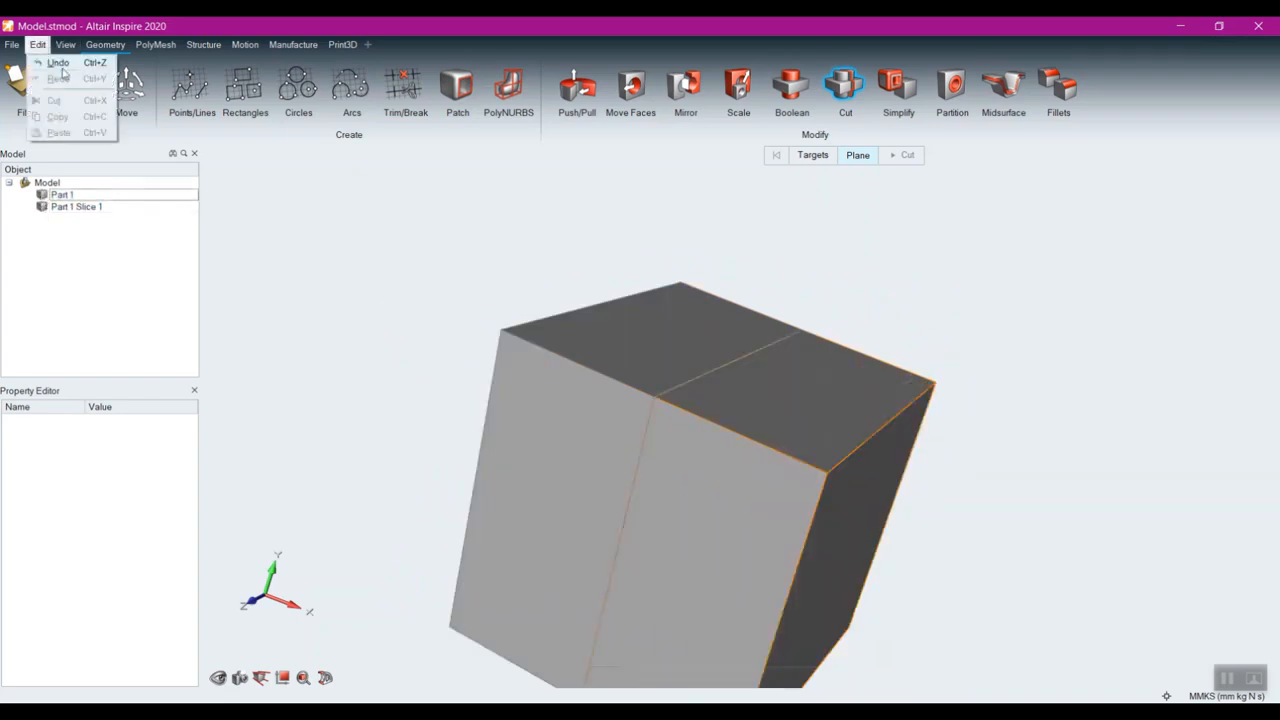
click(60, 66)
click(38, 45)
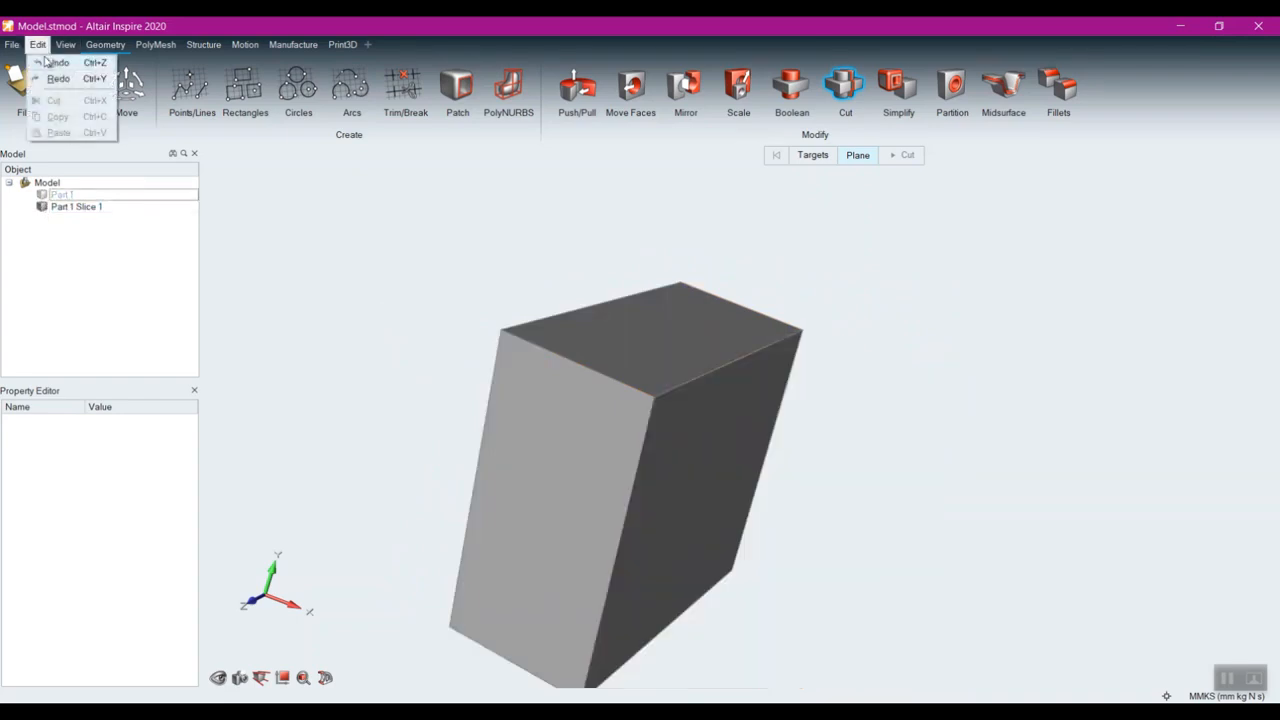
click(47, 62)
click(38, 46)
click(49, 62)
click(38, 45)
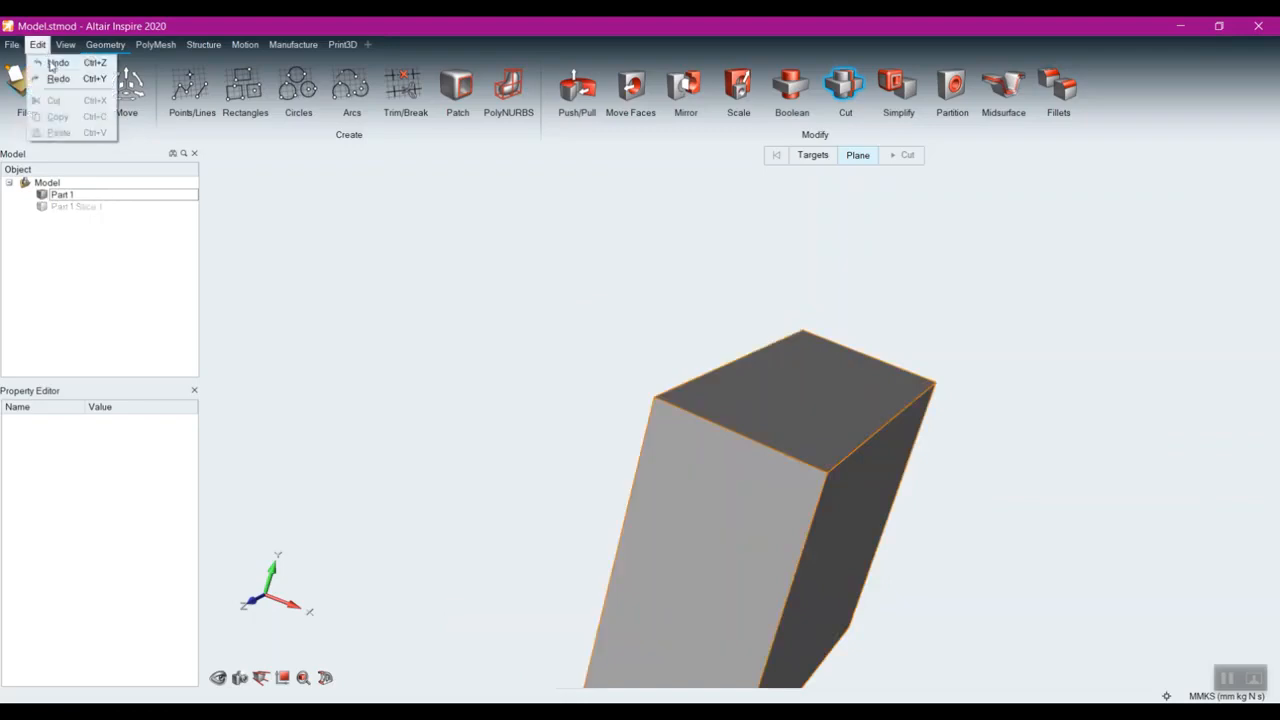
click(49, 62)
click(38, 45)
click(52, 64)
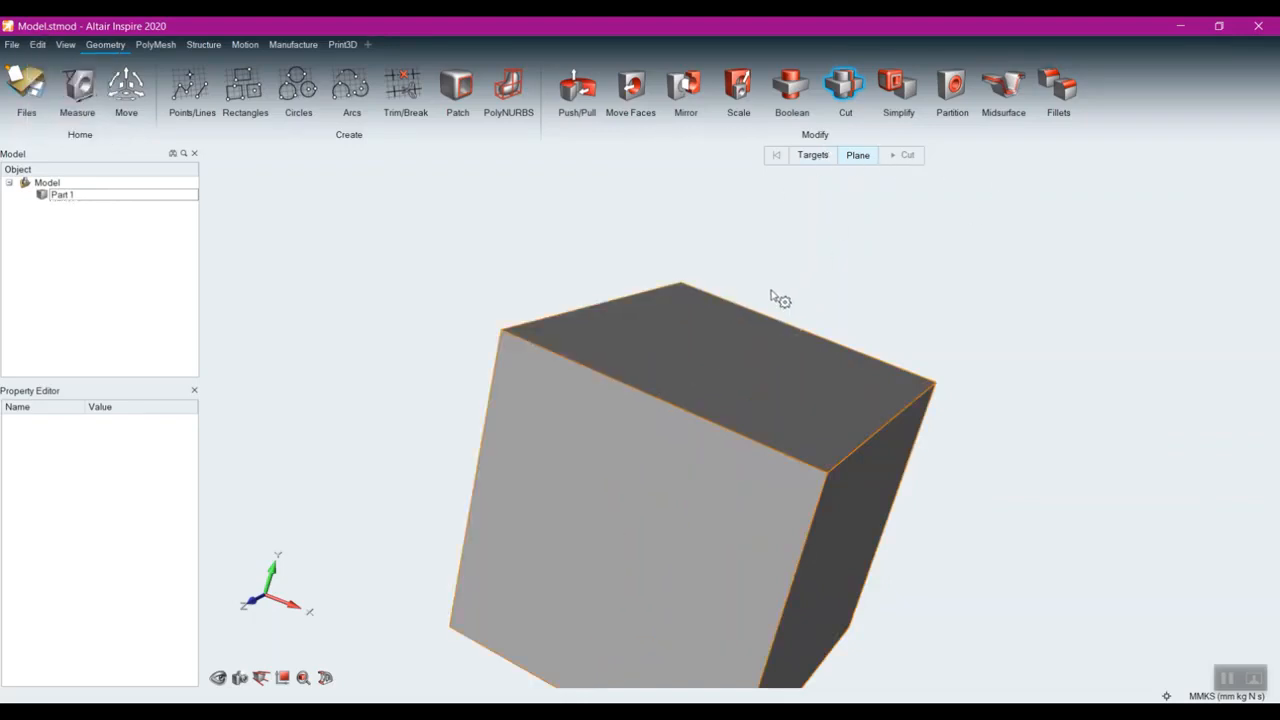
- Place a cutting plane at the midpoint of the box's front upper edge, compare axis alignments, and align it to X
click(655, 400)
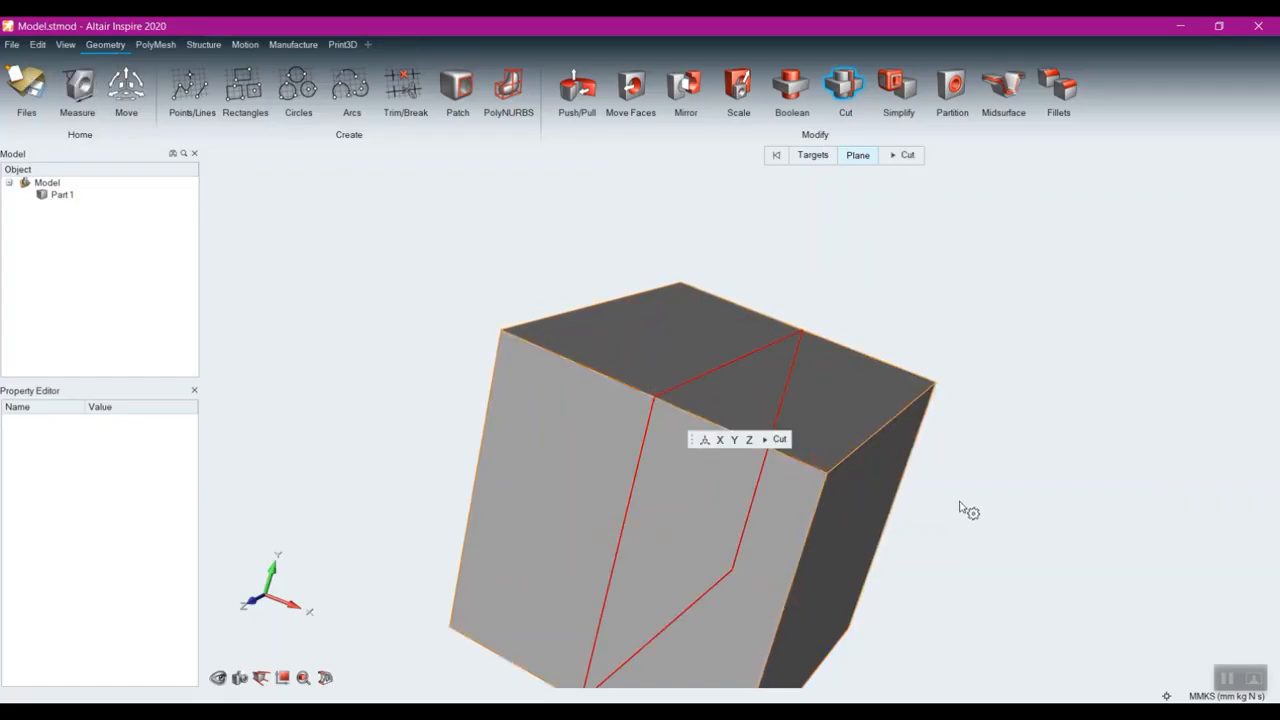
click(736, 441)
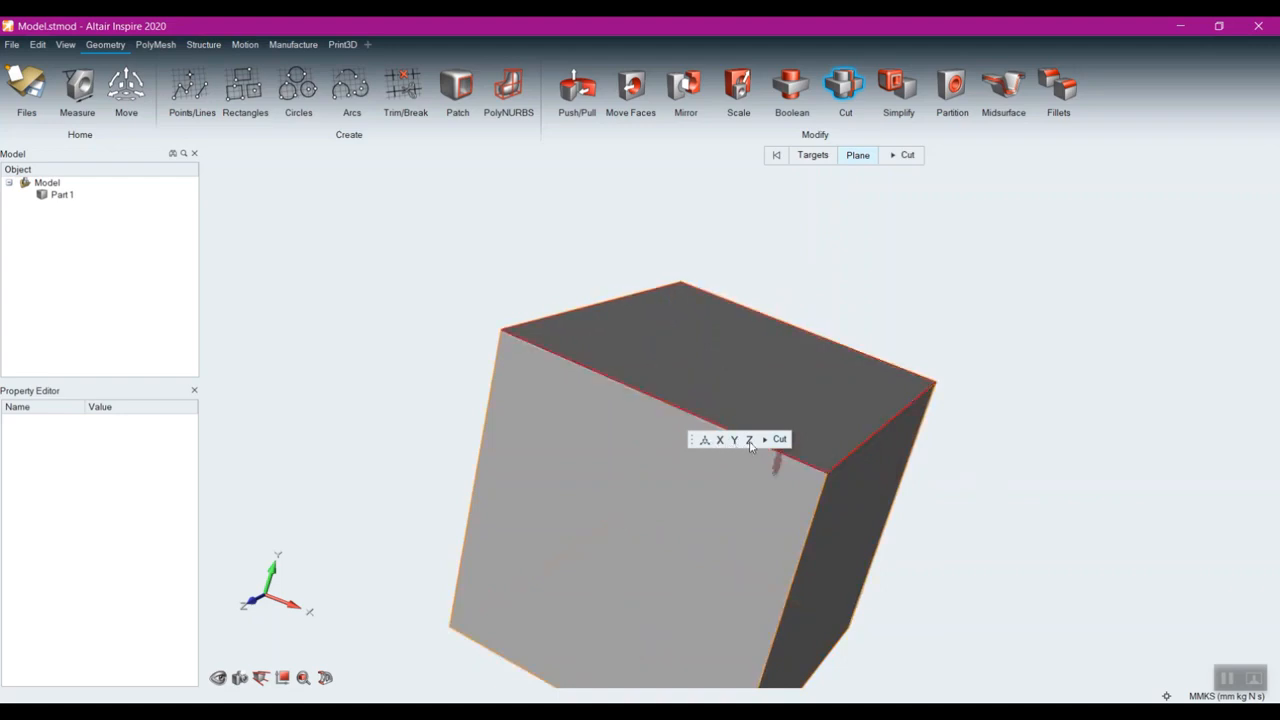
click(720, 441)
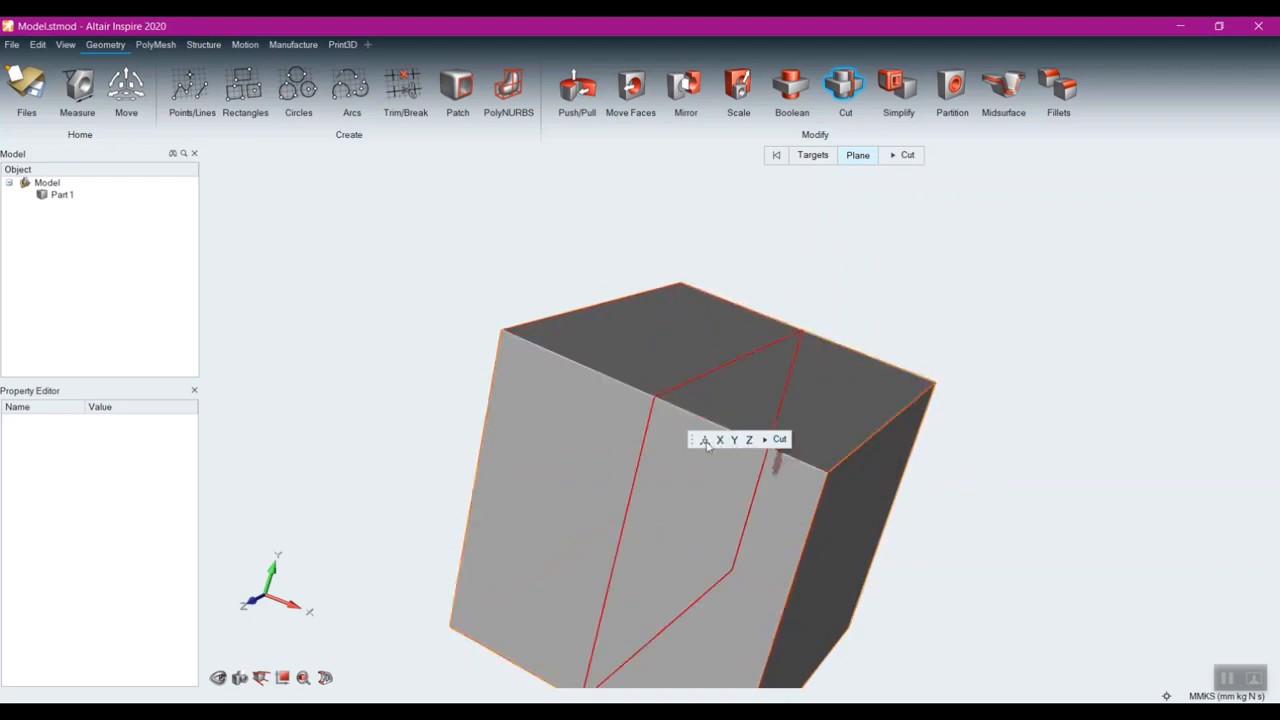
- Tilt the cutting plane, move it 15 mm along its Z direction, and cut the box with it
click(705, 441)
drag(688, 388, 727, 477)
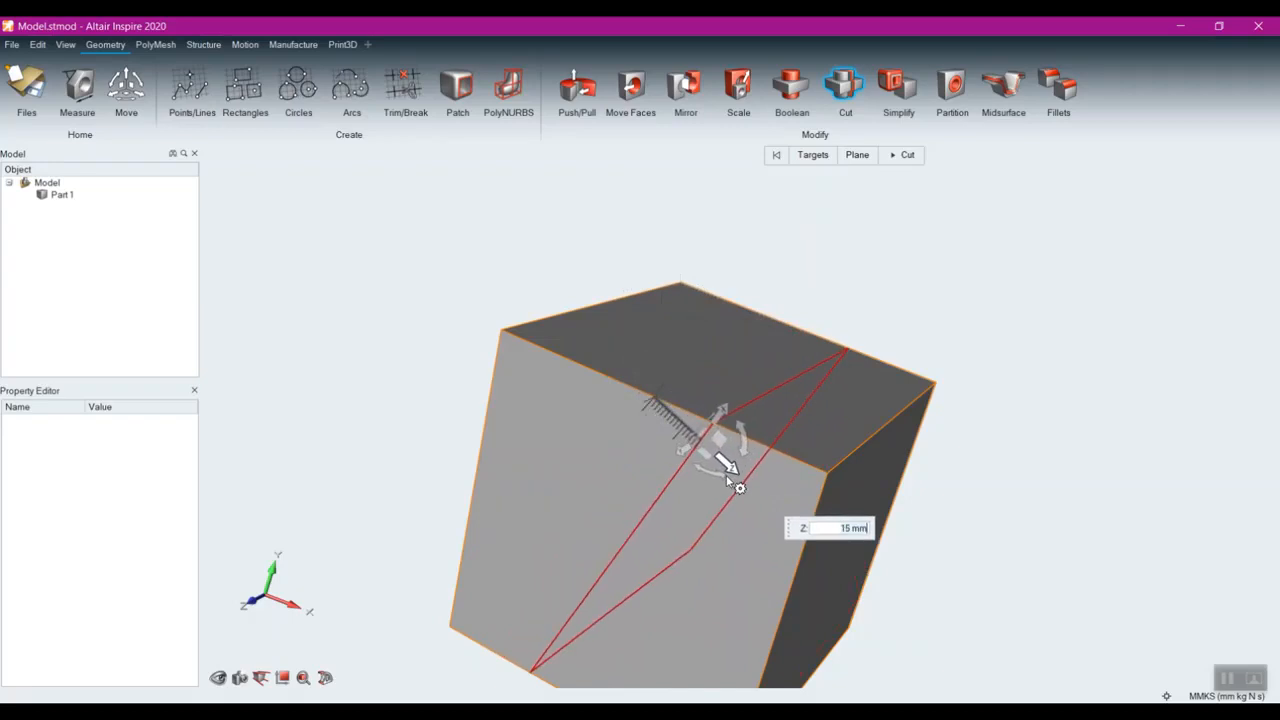
click(907, 155)
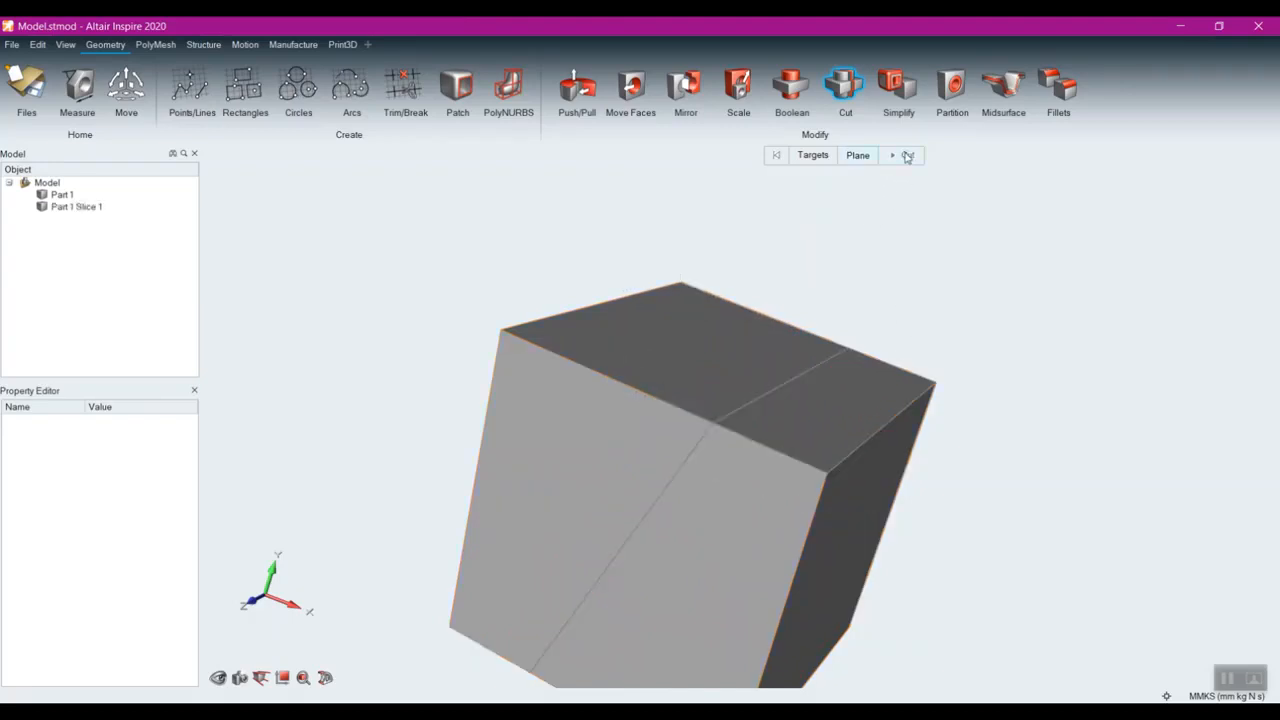
- Examine the angled cut line across the box from several sides
right_drag(998, 274, 942, 270)
middle_drag(1025, 336, 954, 298)
right_drag(954, 298, 986, 347)
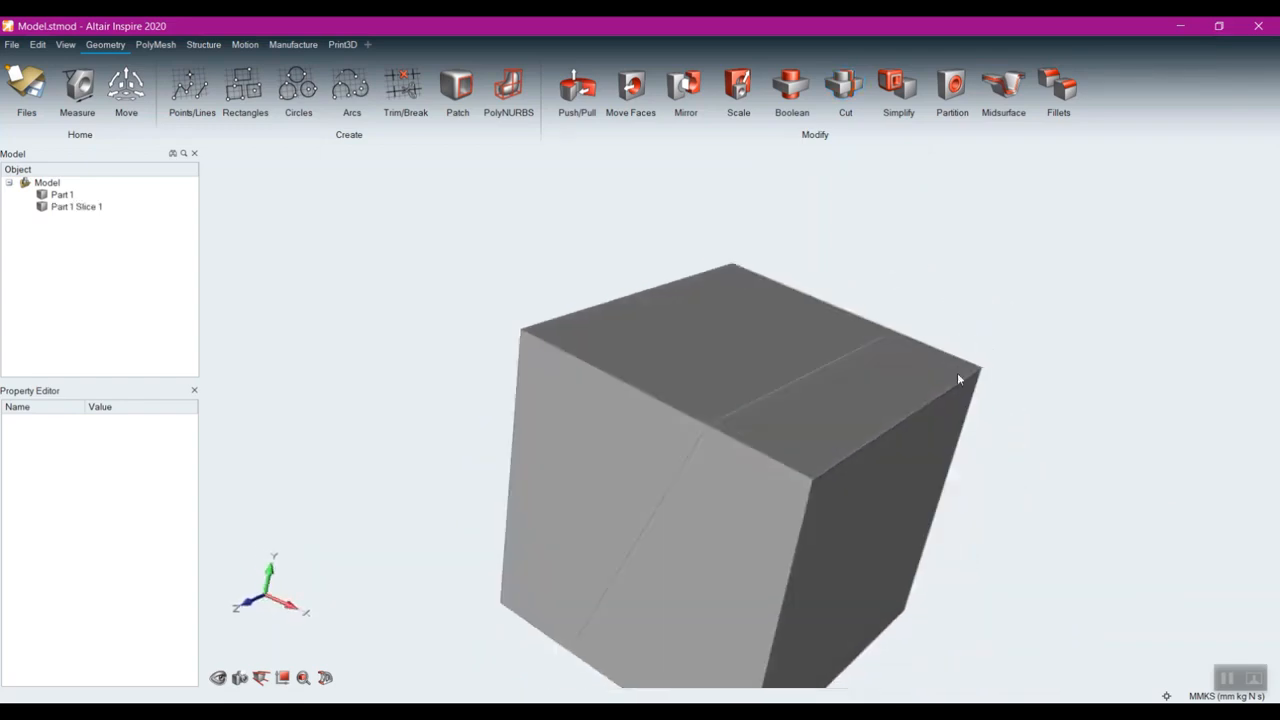
middle_drag(761, 414, 769, 230)
right_drag(671, 504, 705, 310)
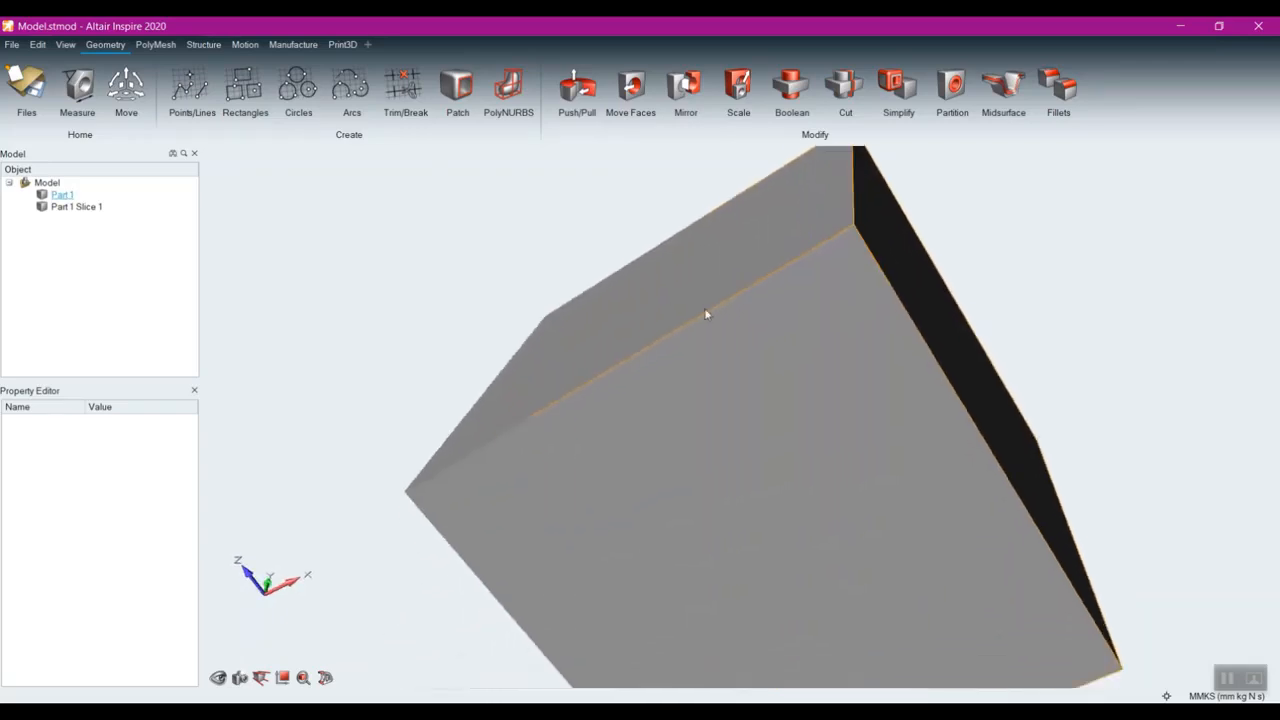
middle_drag(608, 281, 766, 290)
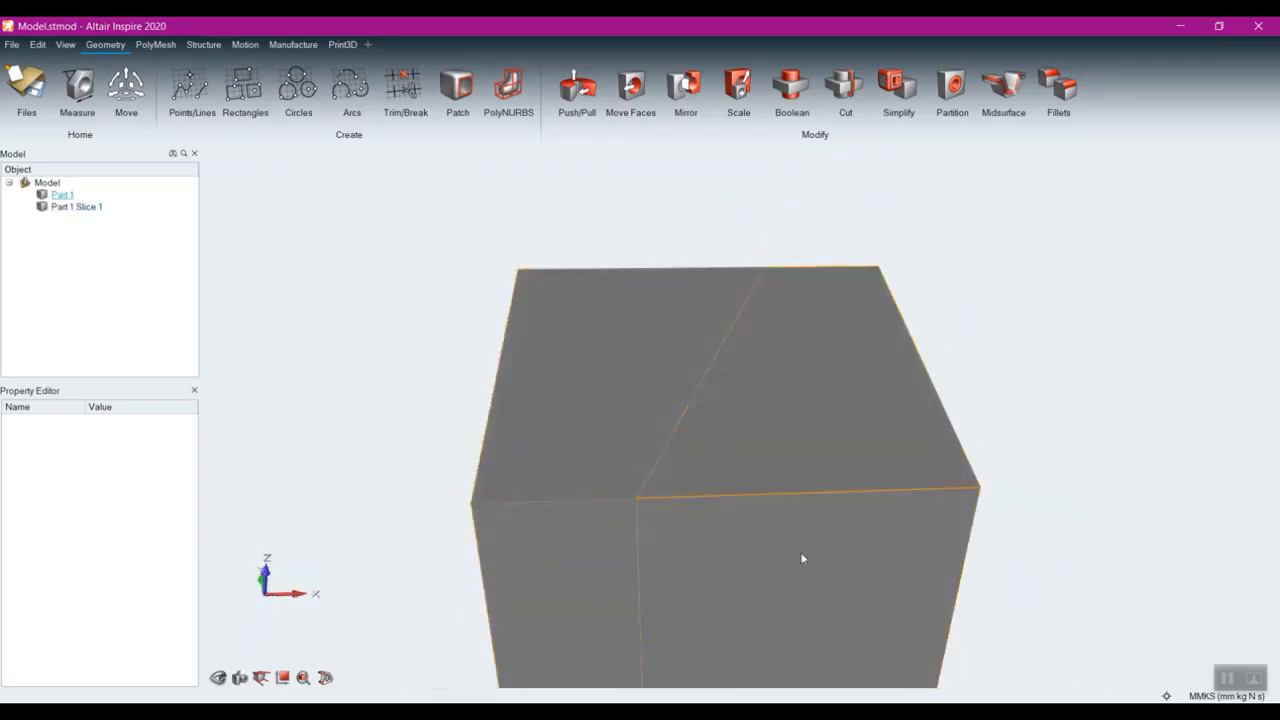
scroll(799, 547, down, 3)
right_drag(787, 535, 655, 182)
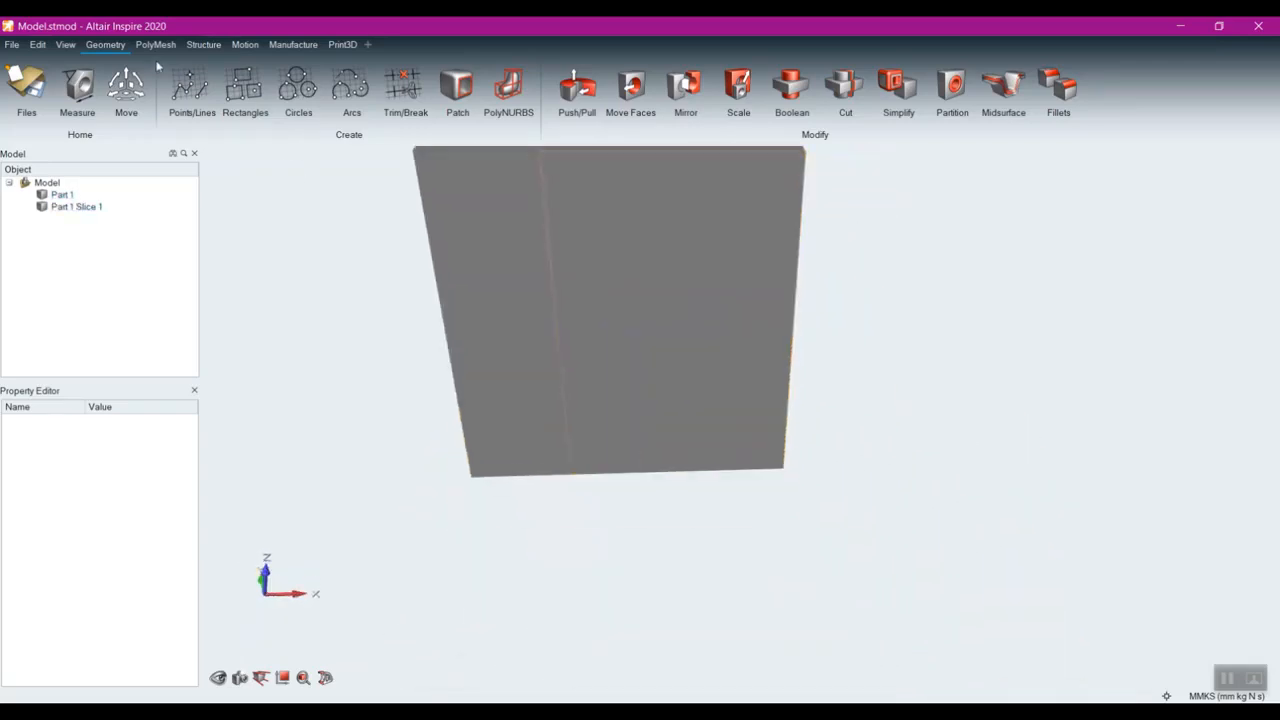
- Push the larger exposed face of Part 1 inward by about 20.6 mm and leave Push/Pull
click(577, 88)
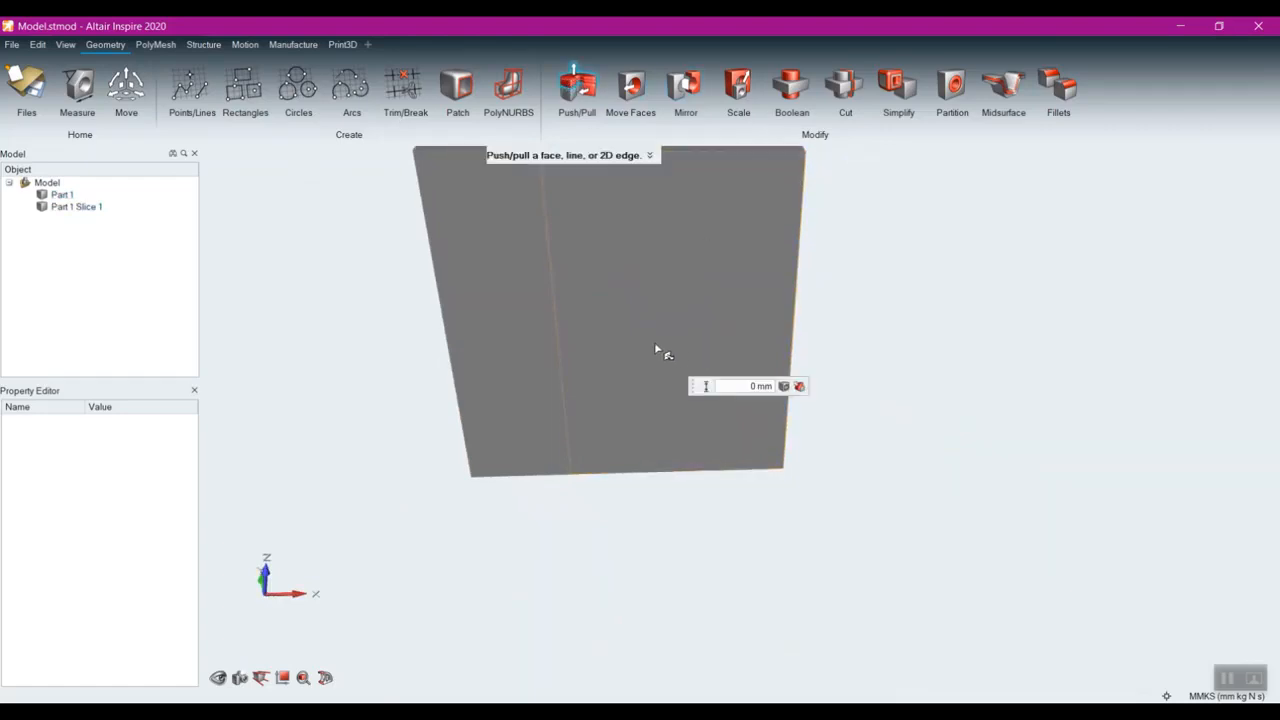
drag(672, 353, 685, 305)
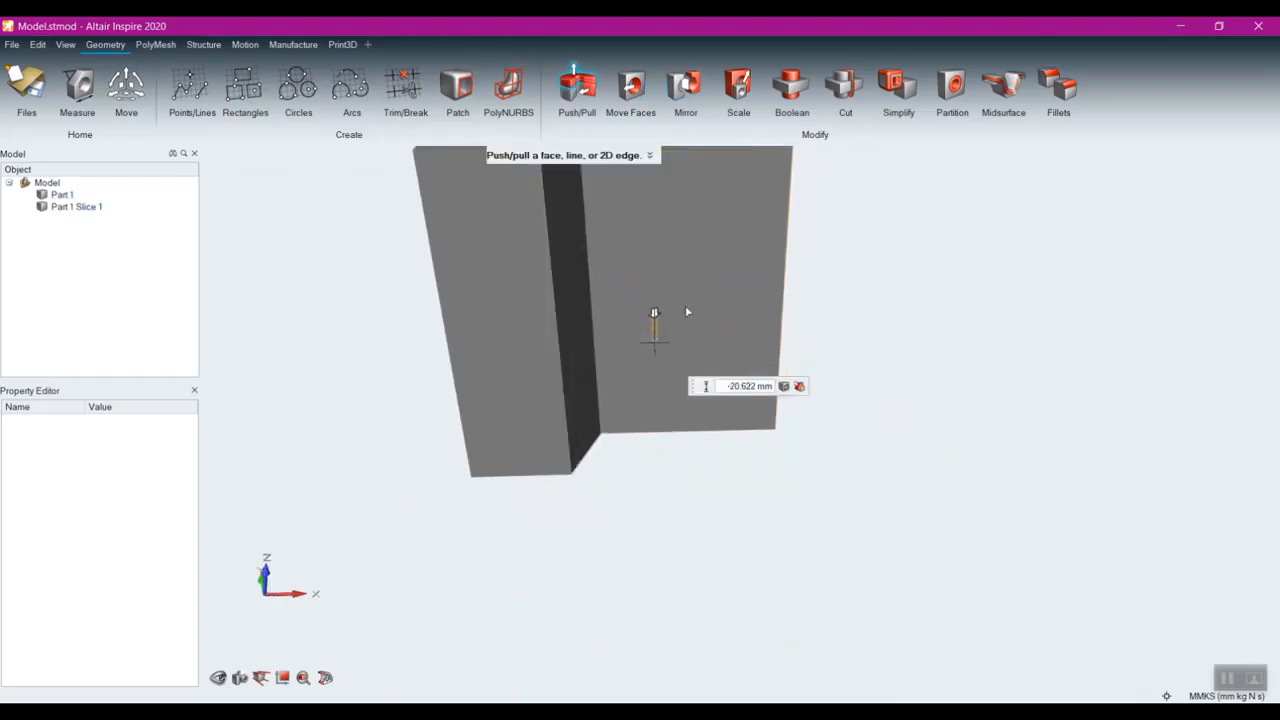
middle_drag(735, 579, 740, 414)
right_click(1034, 375)
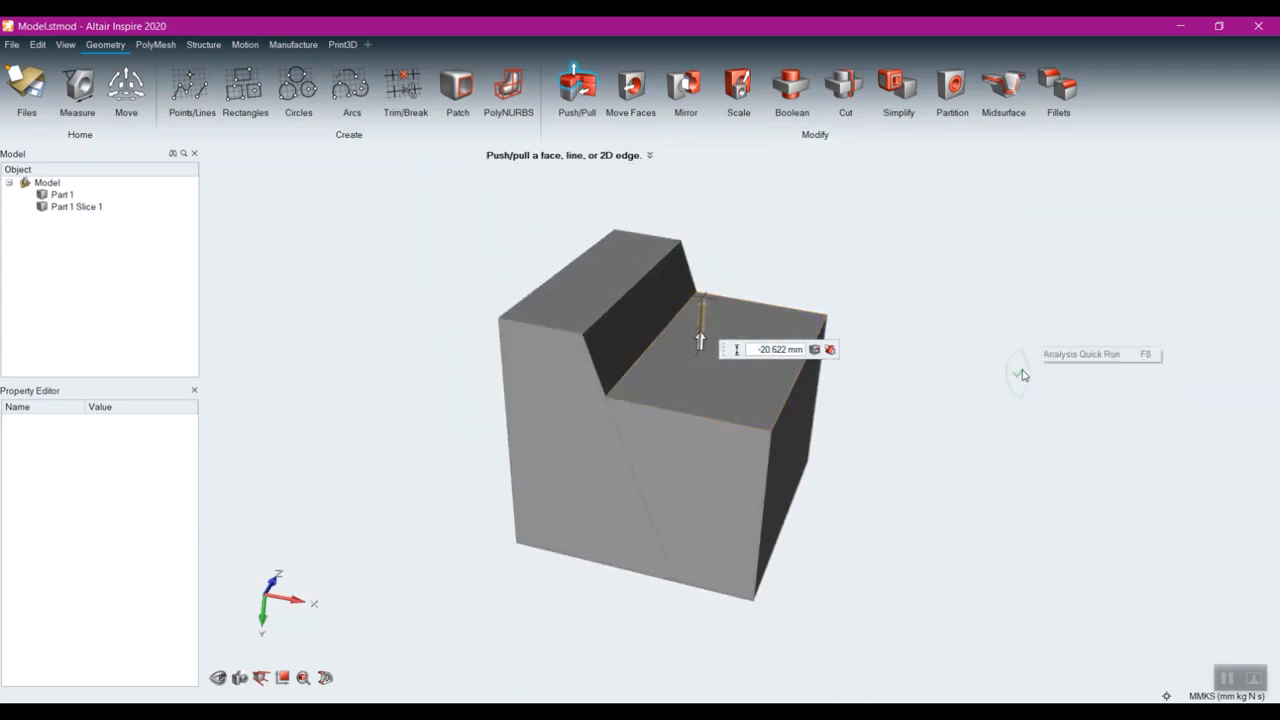
- Cut only the taller piece, Part 1 Slice 1, using the lowered face of Part 1 as the cutting plane
click(843, 88)
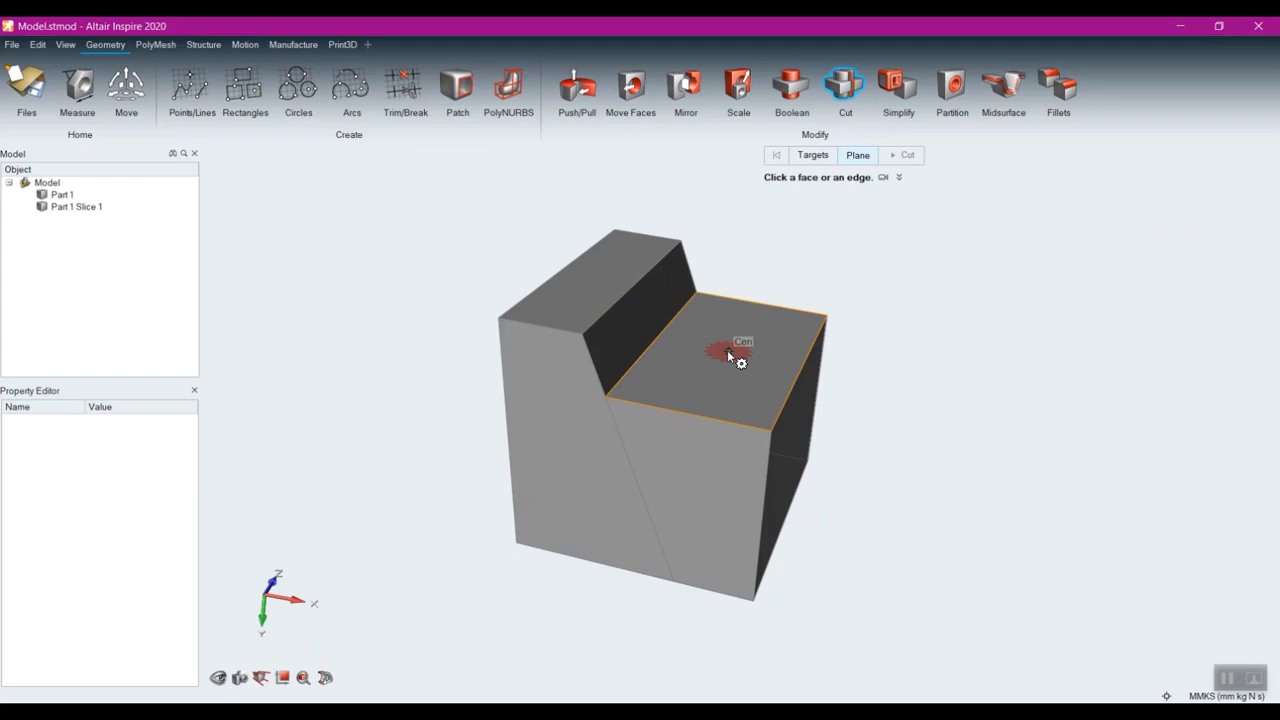
click(811, 158)
click(606, 293)
click(745, 362)
right_drag(920, 374, 920, 329)
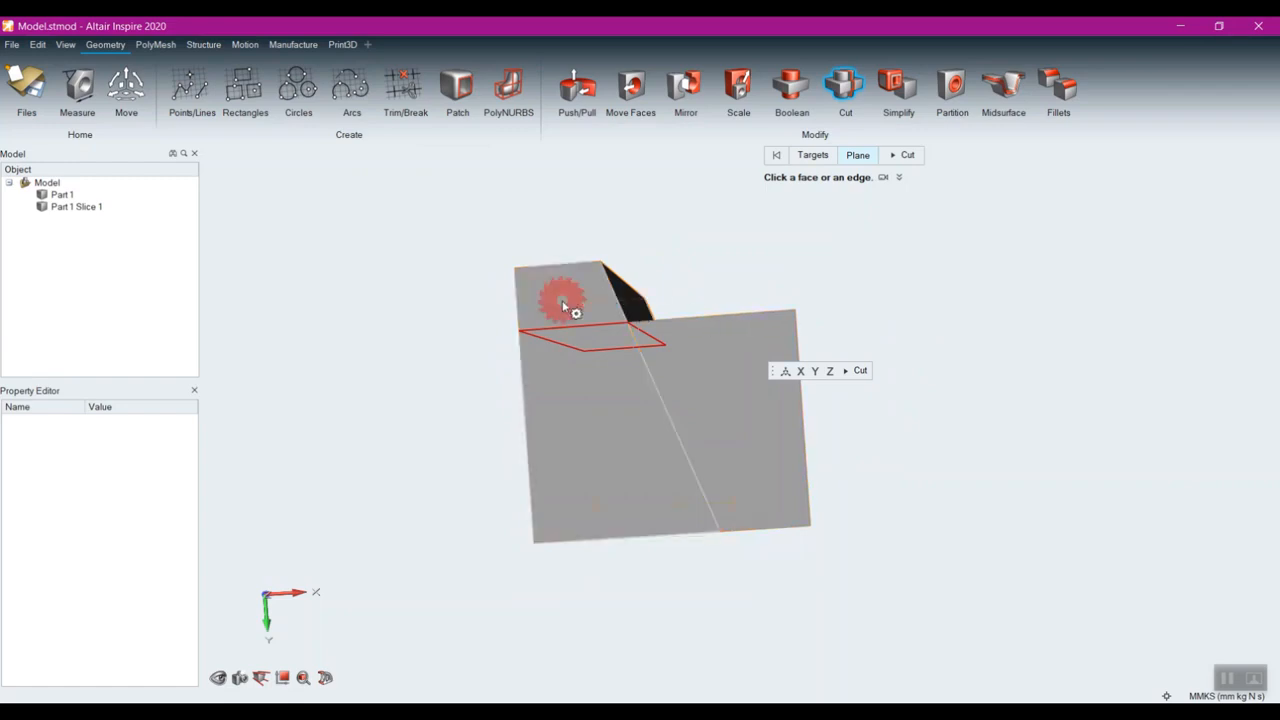
click(862, 373)
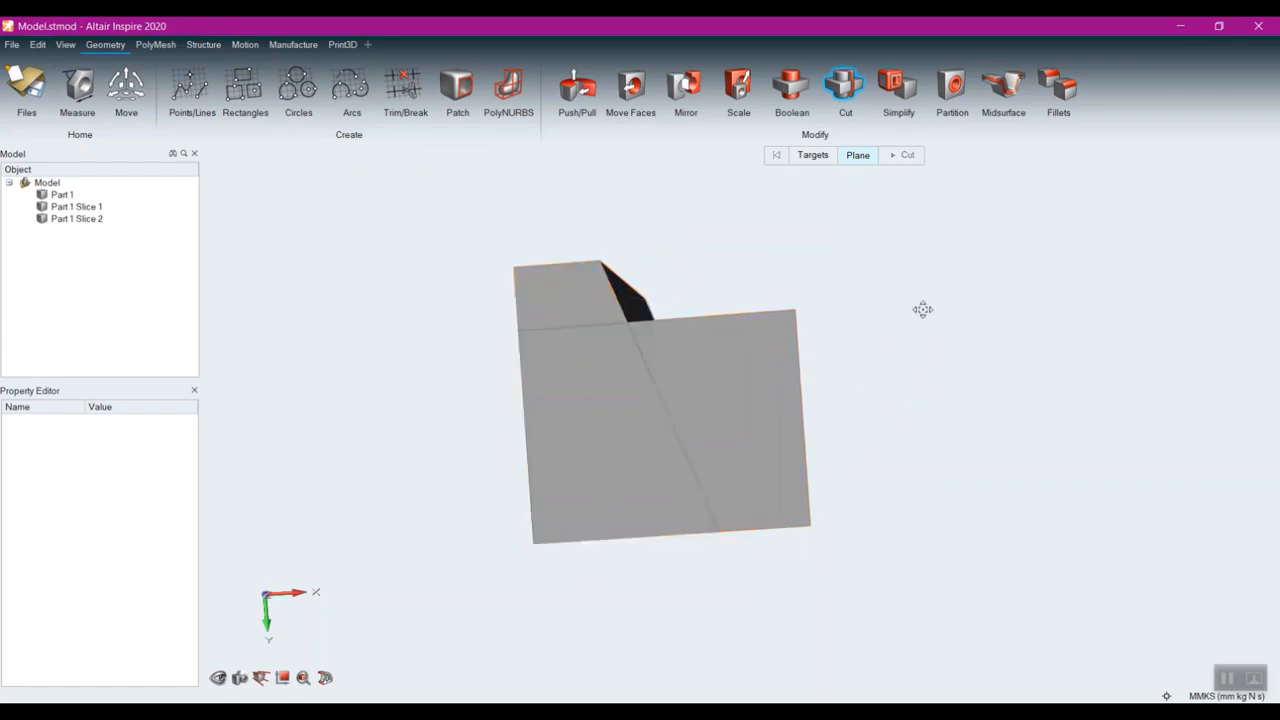
- Leave the Cut tool and select each of the three resulting parts in turn to examine them
right_click(838, 308)
click(599, 298)
click(611, 369)
click(632, 366)
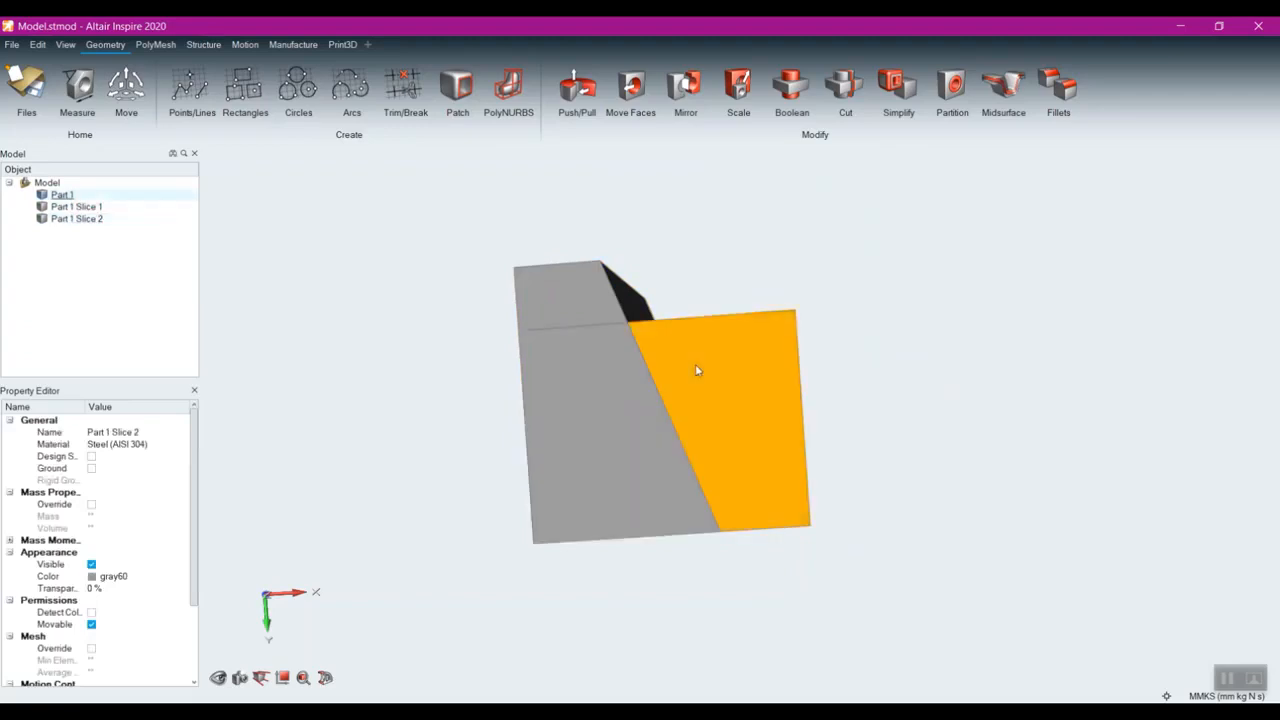
middle_drag(936, 283, 871, 357)
right_drag(991, 421, 940, 495)
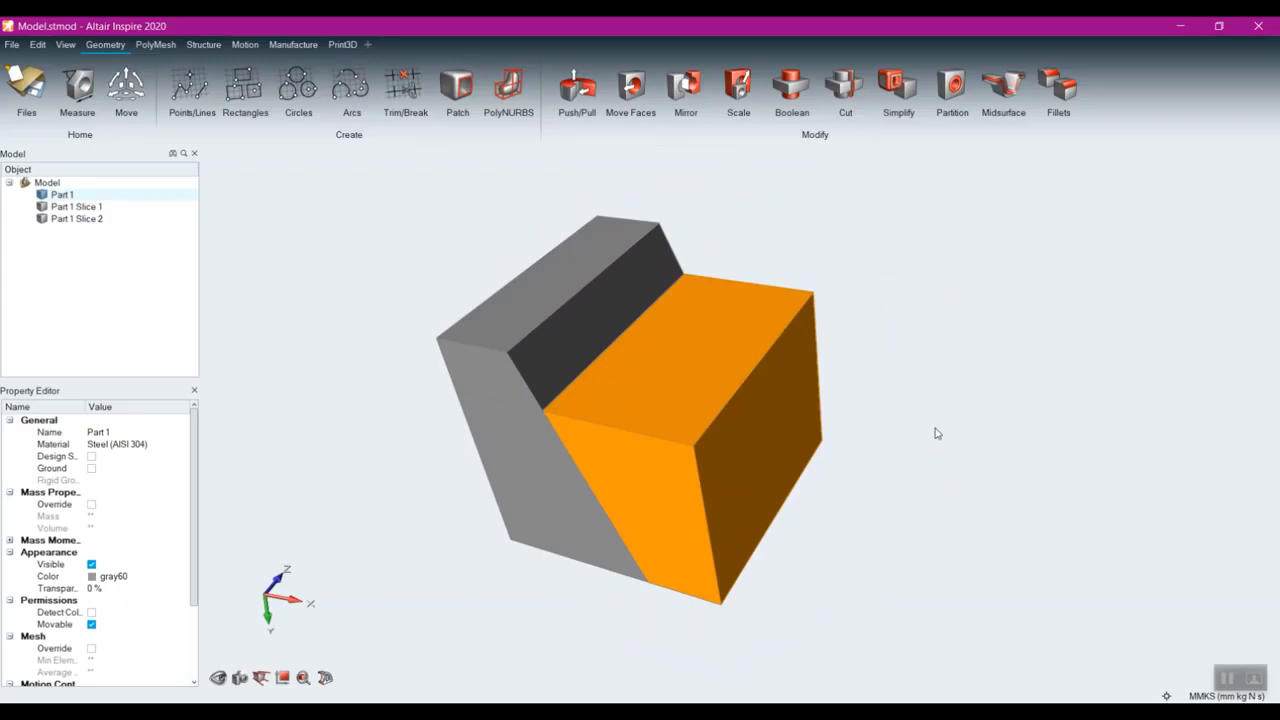
- Combine Part 1, Part 1 Slice 1 and Part 1 Slice 2 into a single part with a Boolean operation
click(792, 88)
click(760, 163)
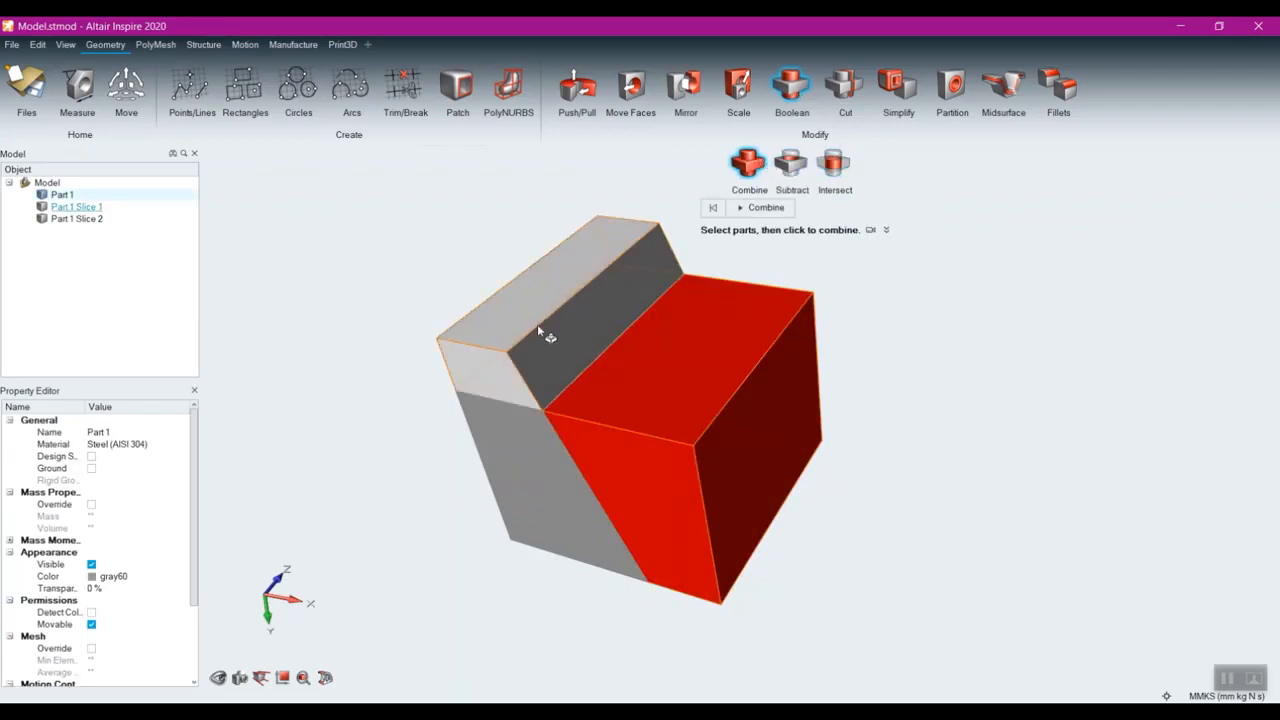
click(537, 325)
click(522, 437)
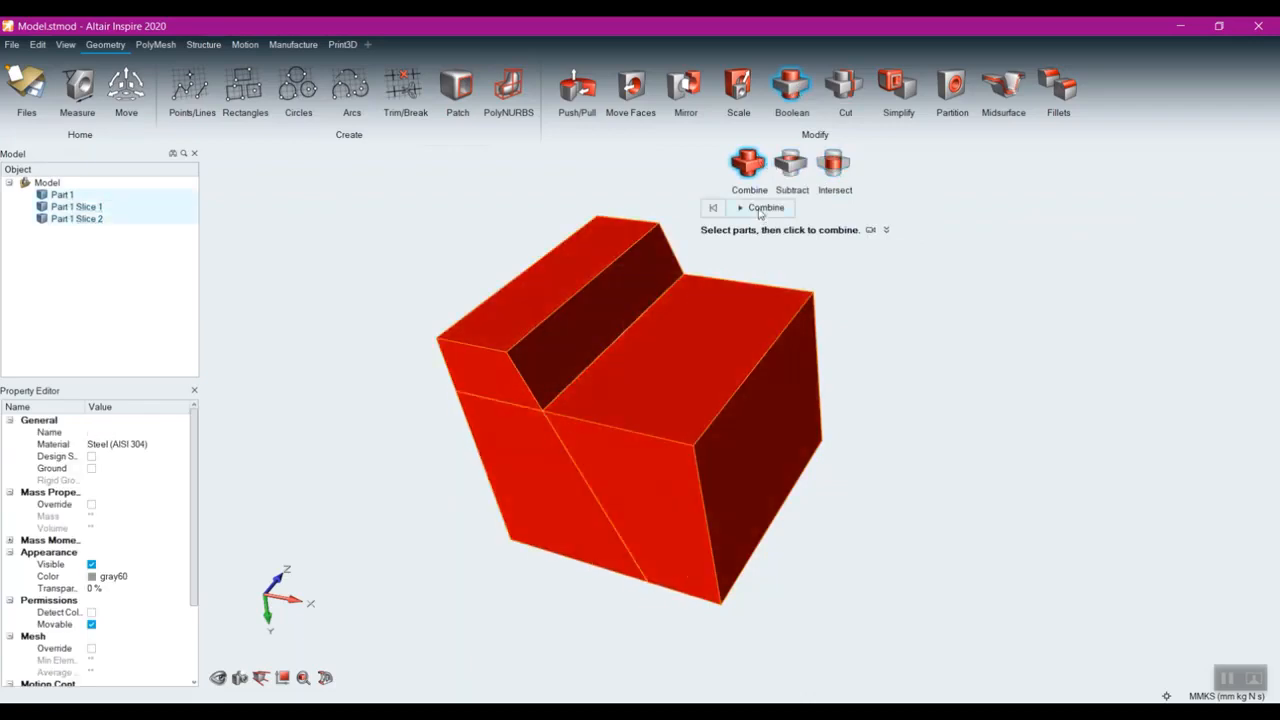
click(758, 209)
key(Escape)
- Select the combined part to examine it from a different angle, and clear the selection
right_drag(904, 372, 686, 403)
click(637, 414)
right_drag(959, 389, 835, 437)
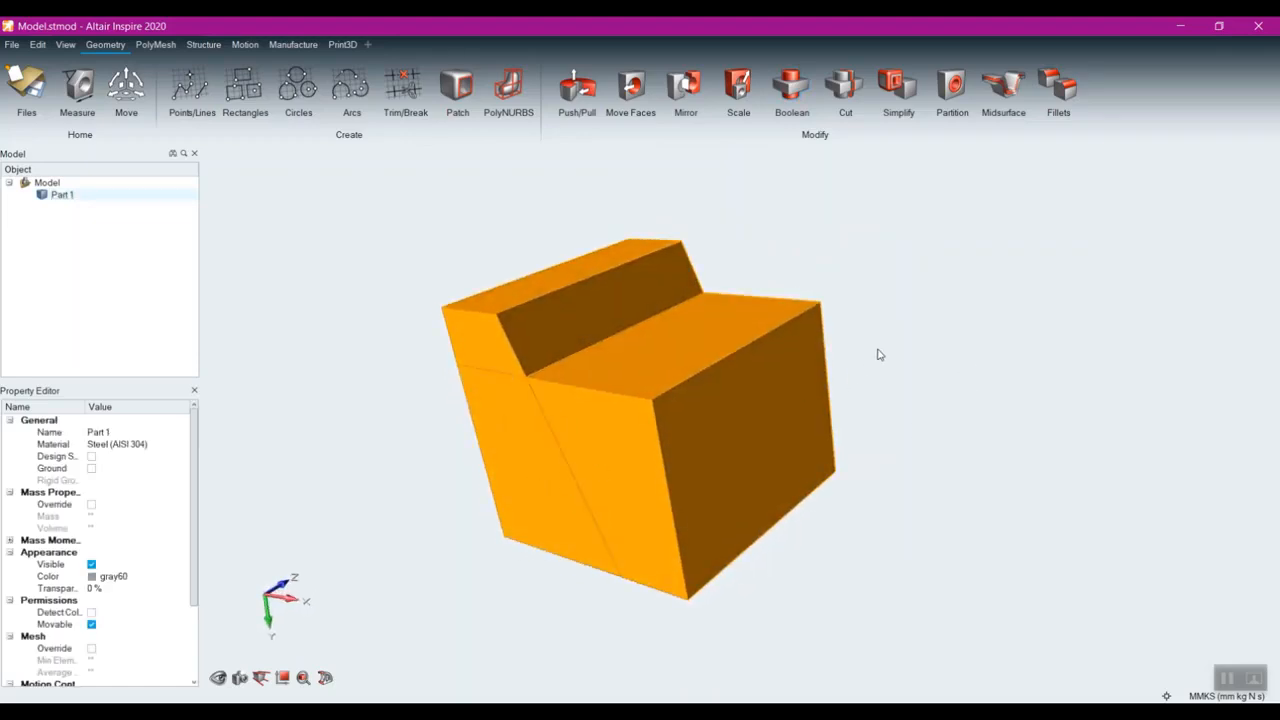
right_click(1010, 262)
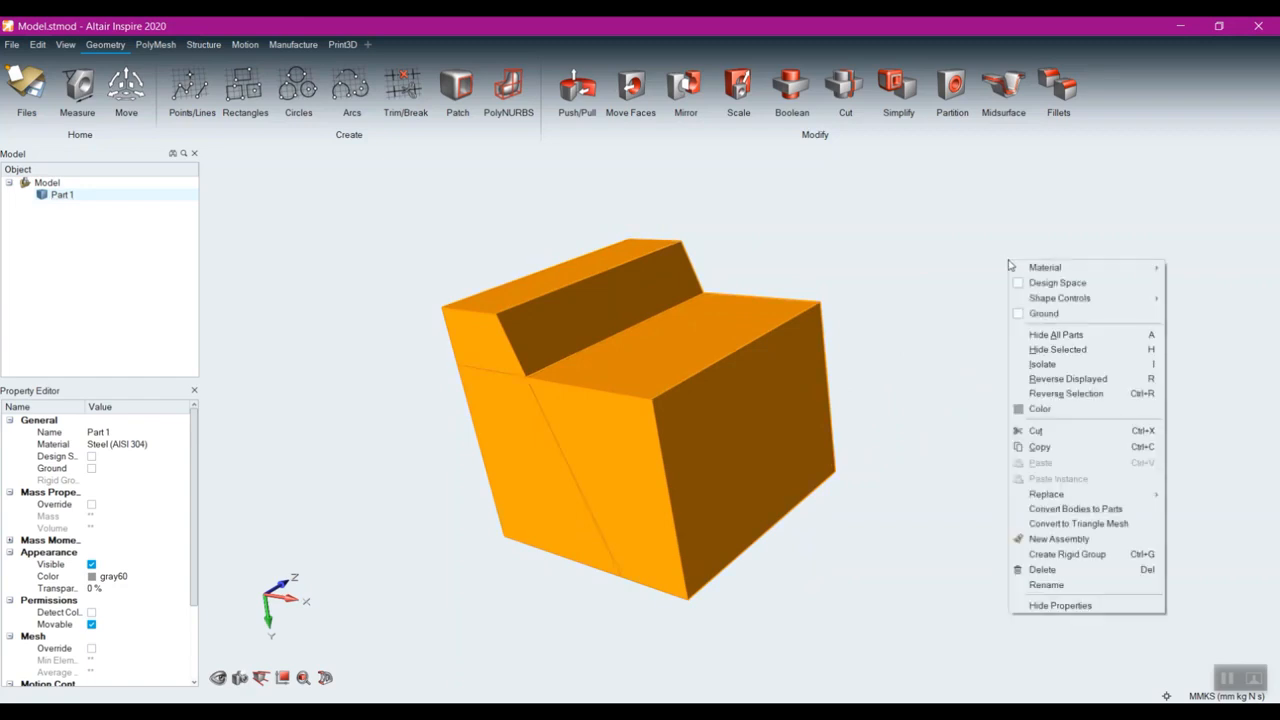
right_click(870, 228)
click(854, 220)
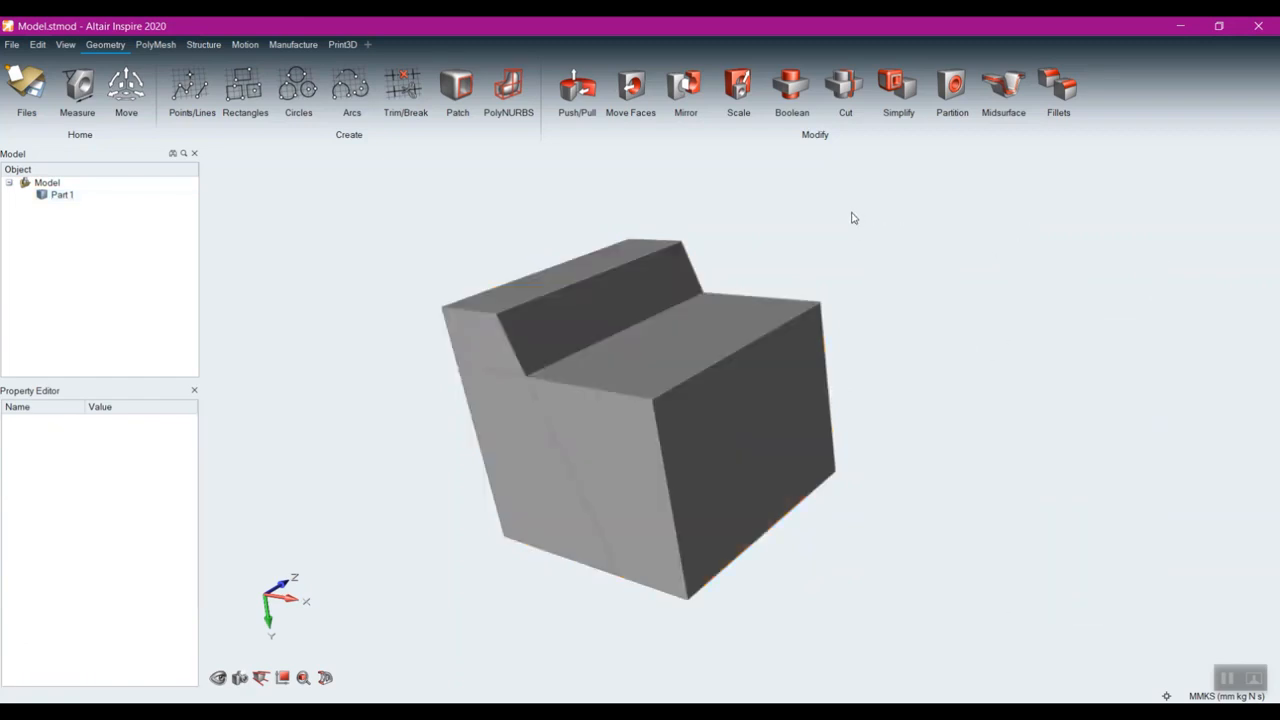
- Use Simplify to search the combined block for imprints and for rounds
click(902, 90)
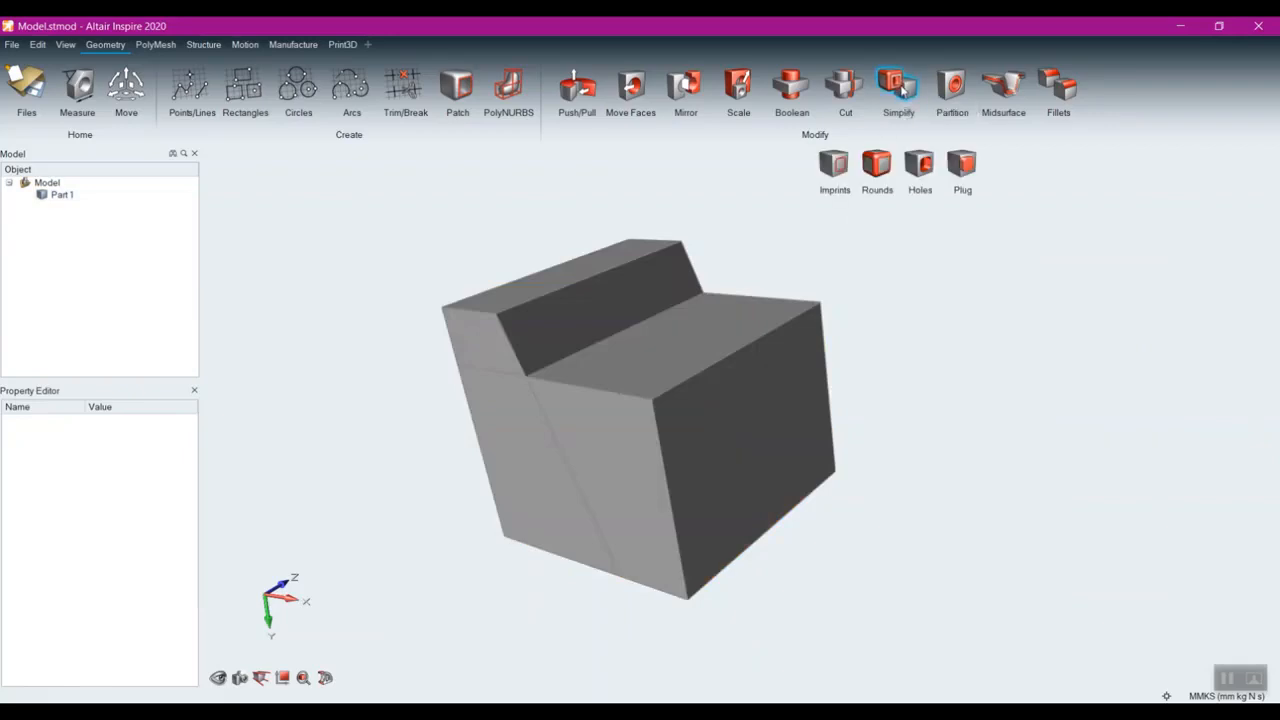
click(837, 166)
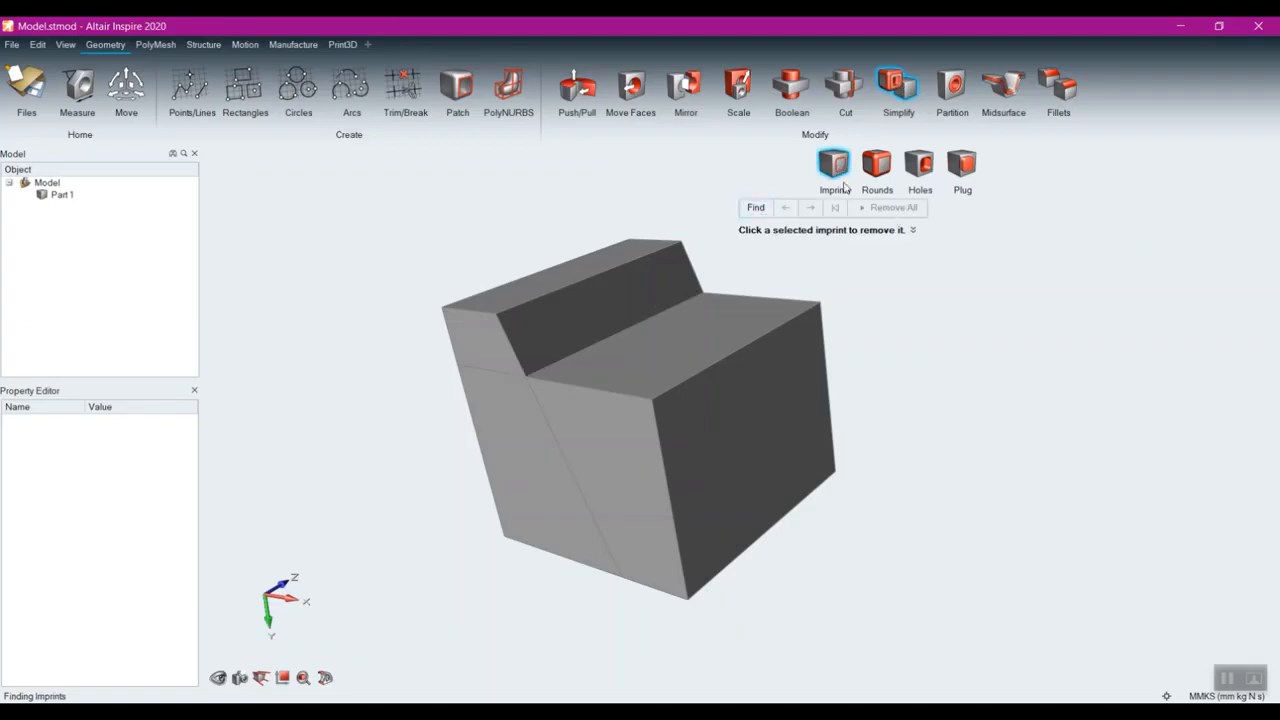
click(876, 165)
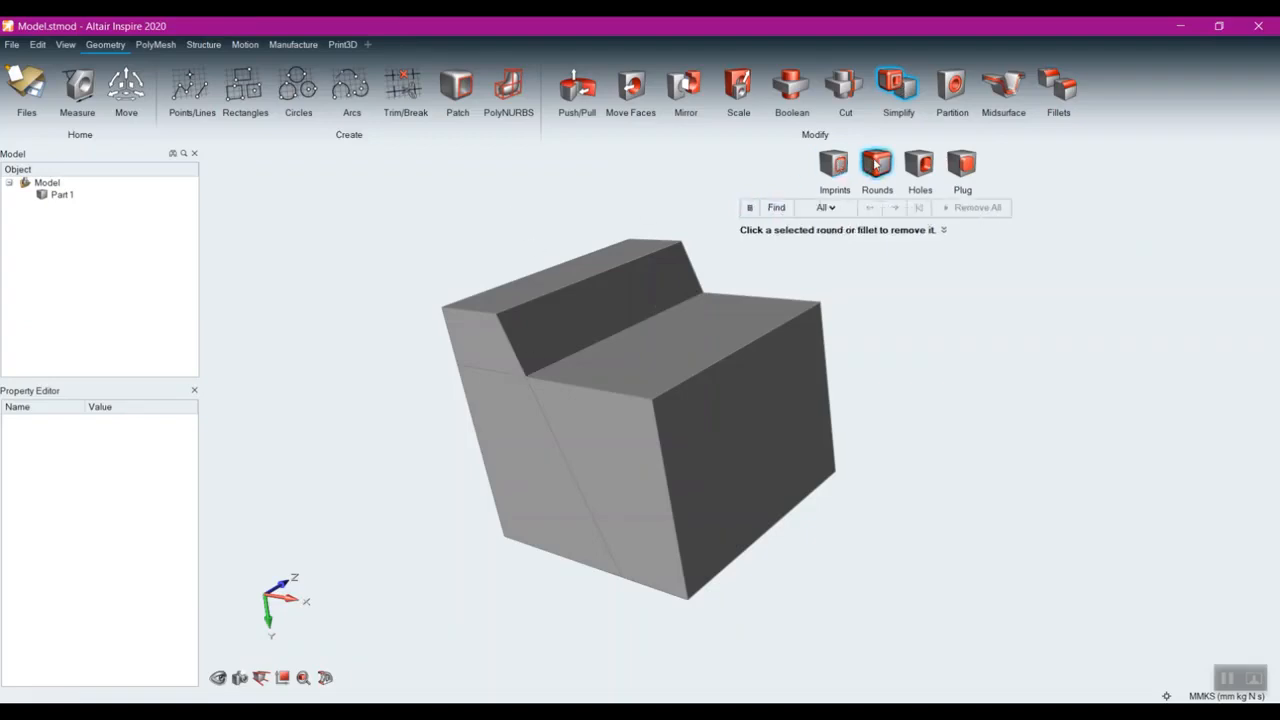
click(834, 163)
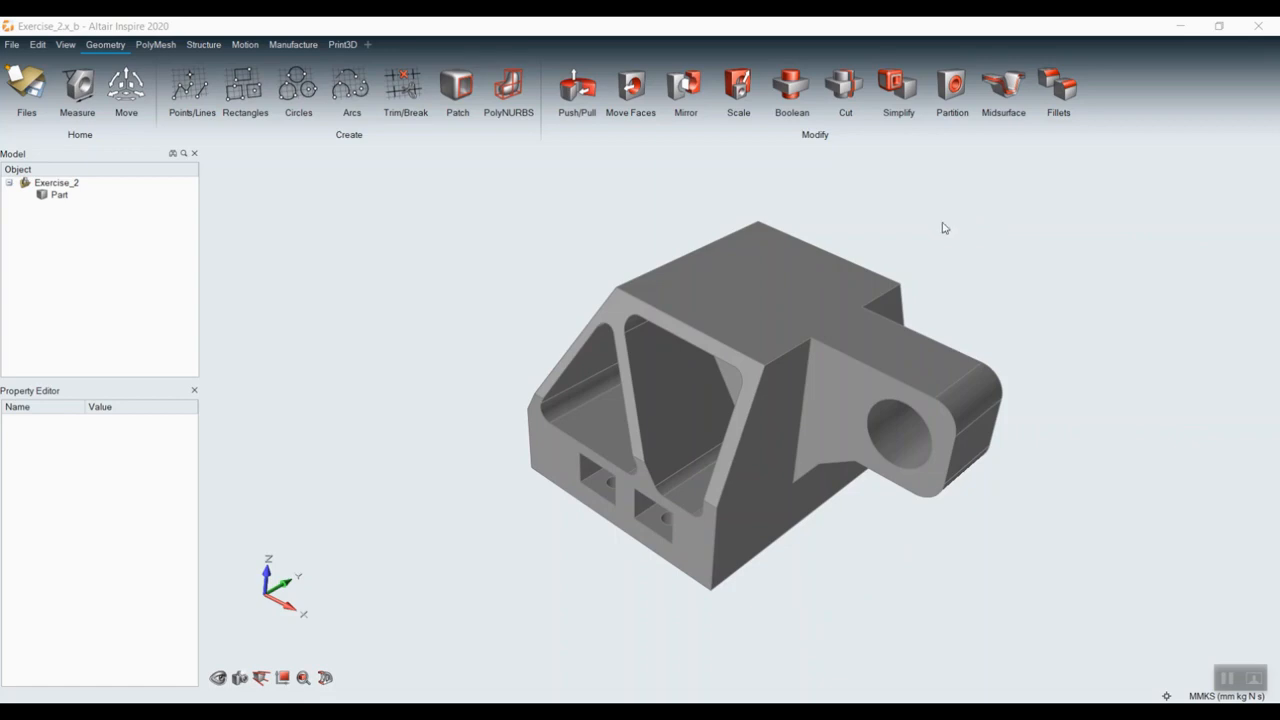
- Sketch a line about 32 mm long across the upper flat face of the Exercise_2 part and leave the sketch
right_drag(920, 237, 936, 206)
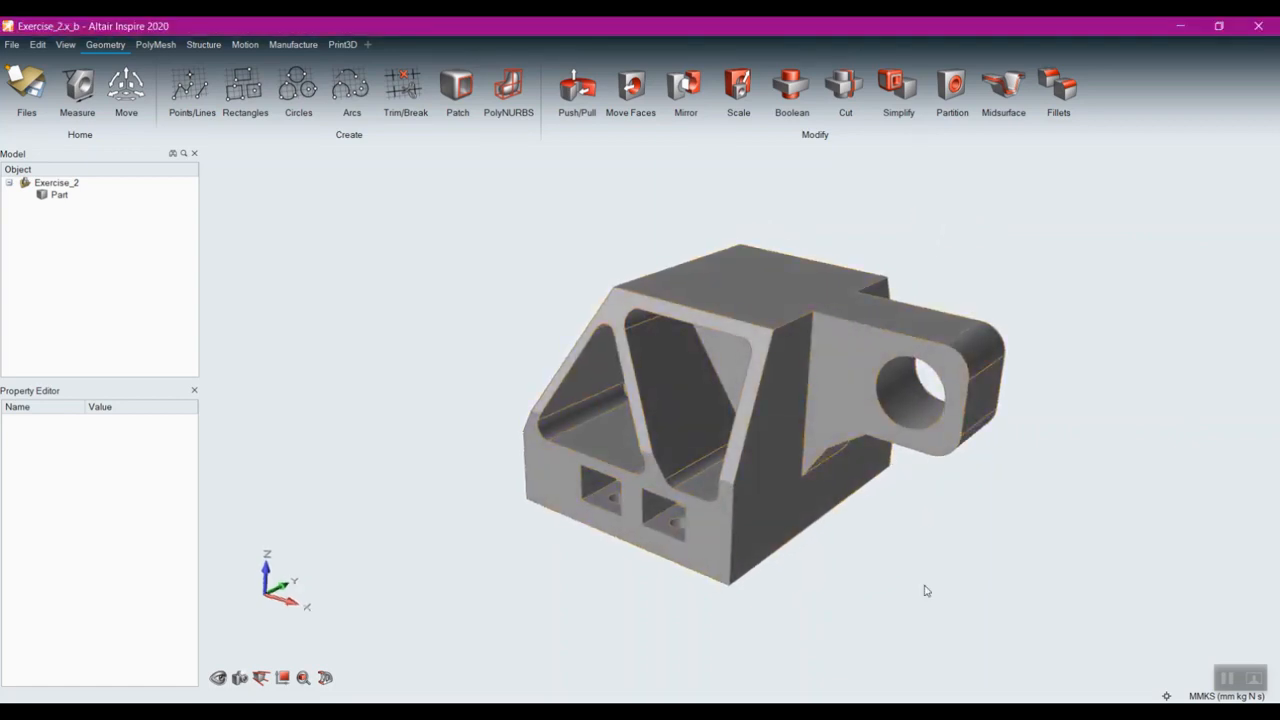
scroll(889, 585, up, 2)
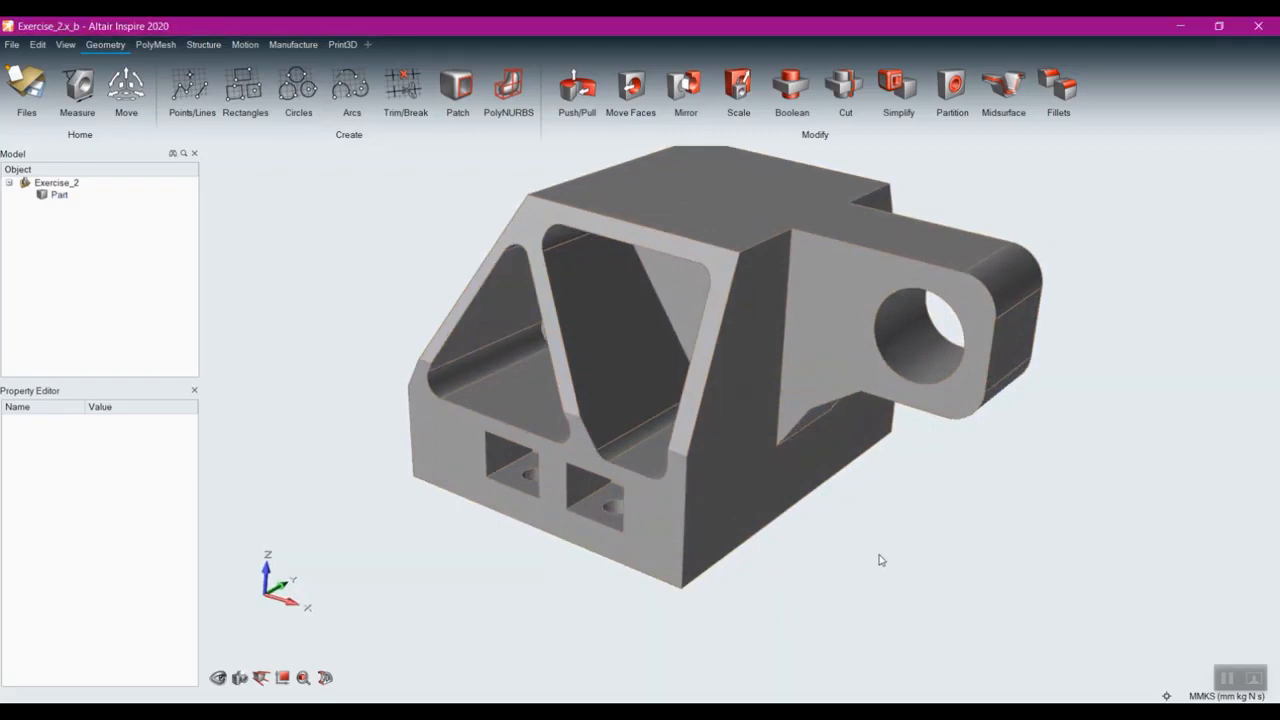
right_drag(877, 525, 877, 566)
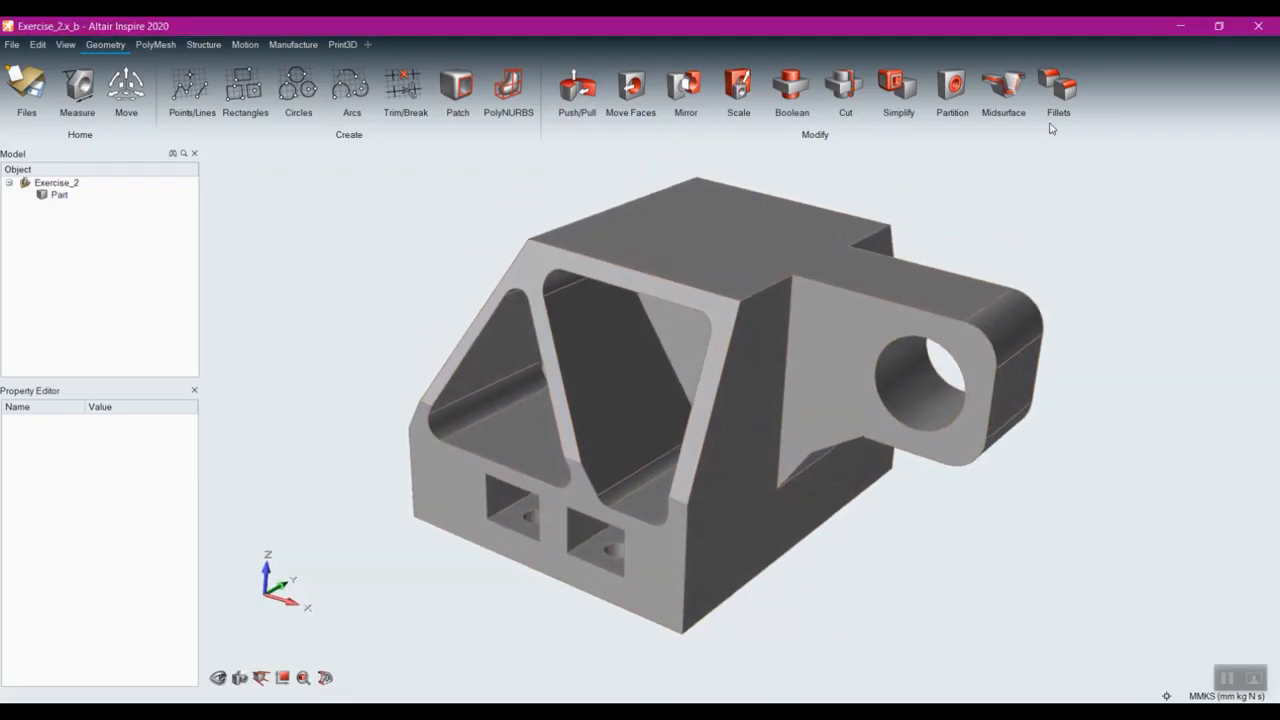
mouse_move(898, 98)
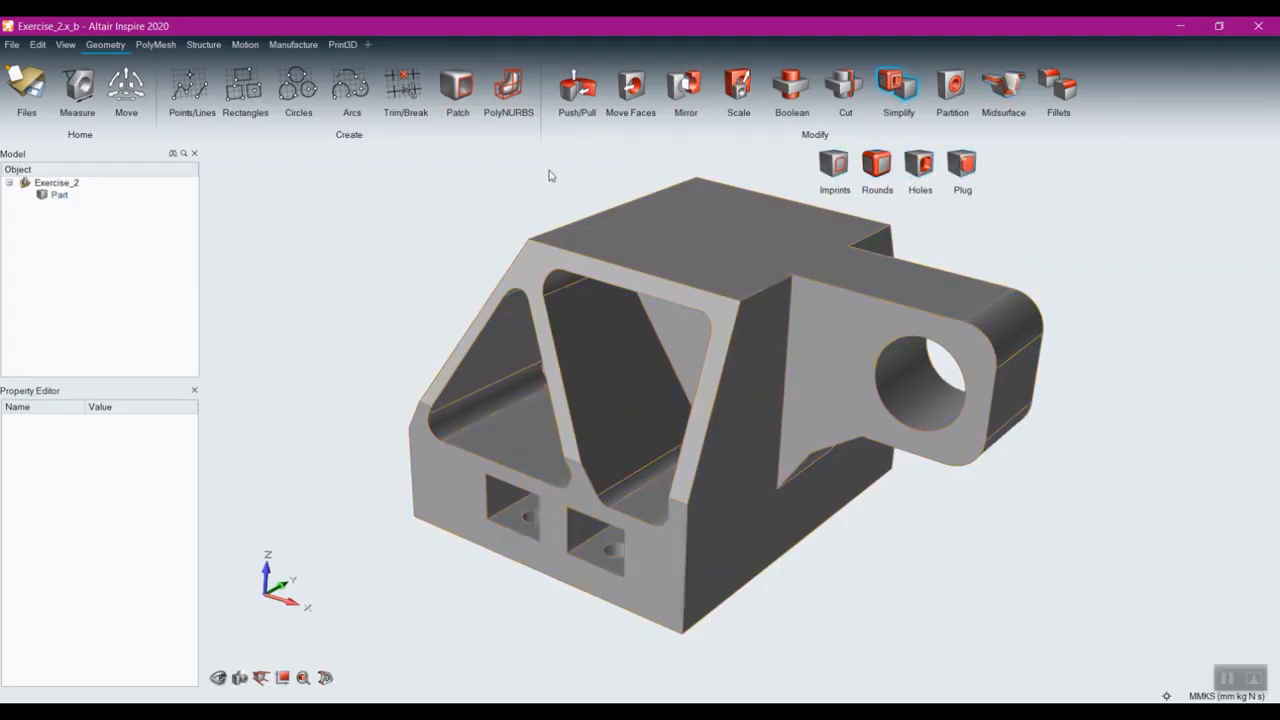
click(206, 91)
middle_drag(584, 210, 606, 245)
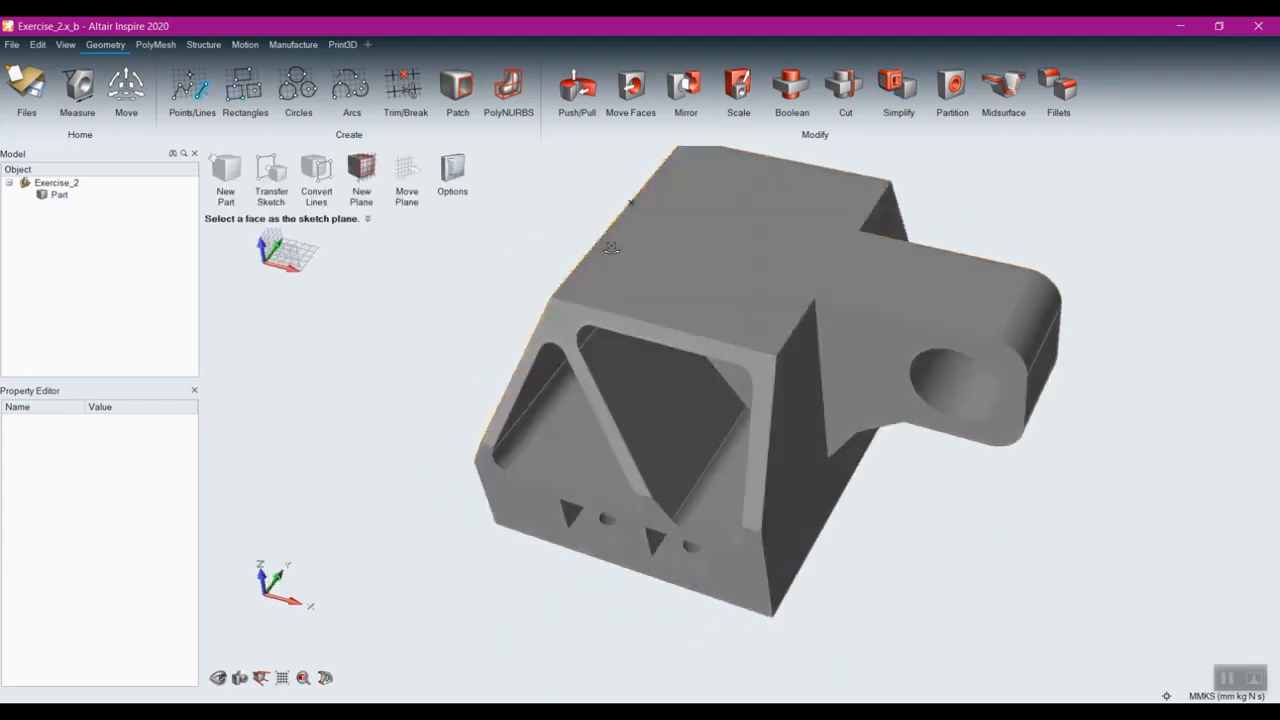
click(710, 265)
click(655, 280)
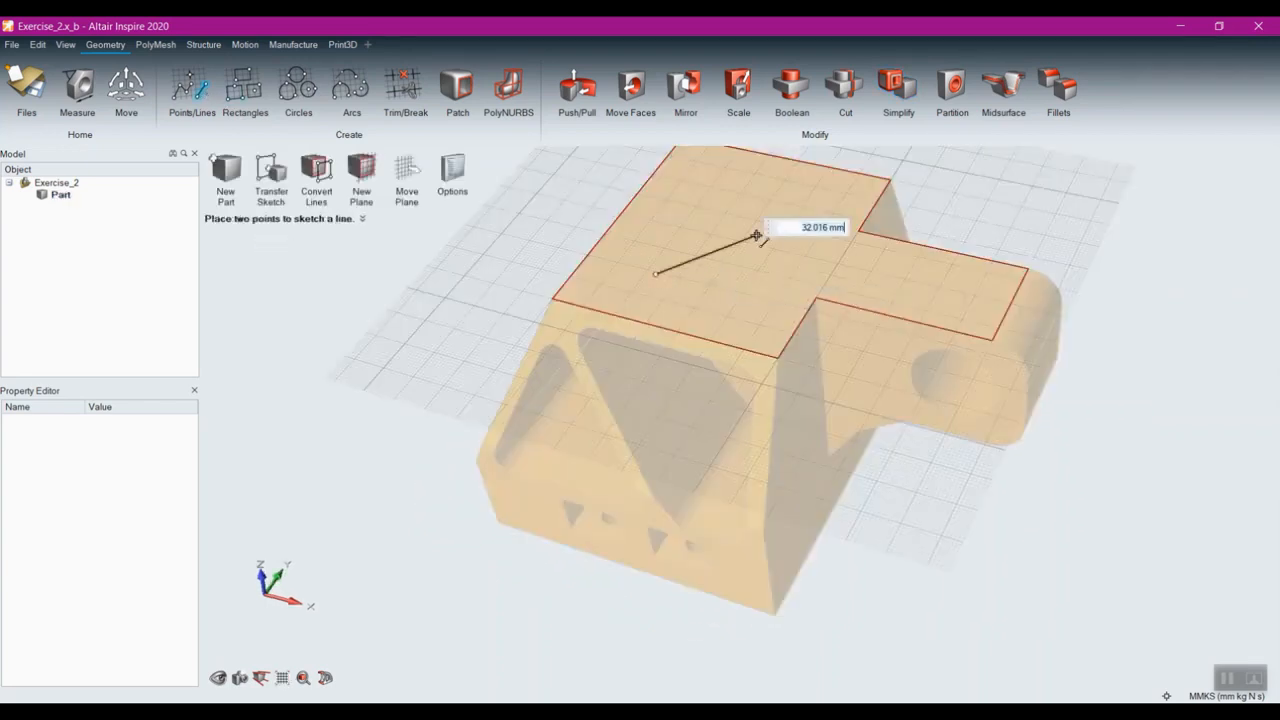
key(Return)
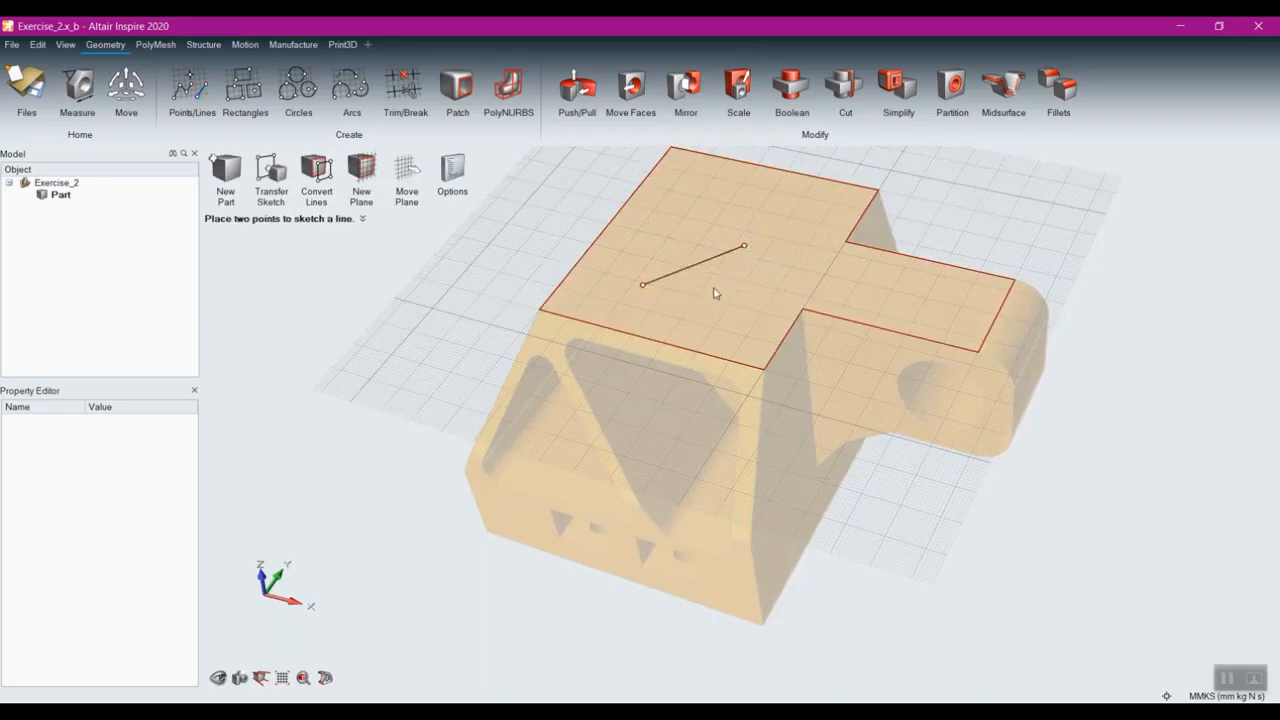
key(Escape)
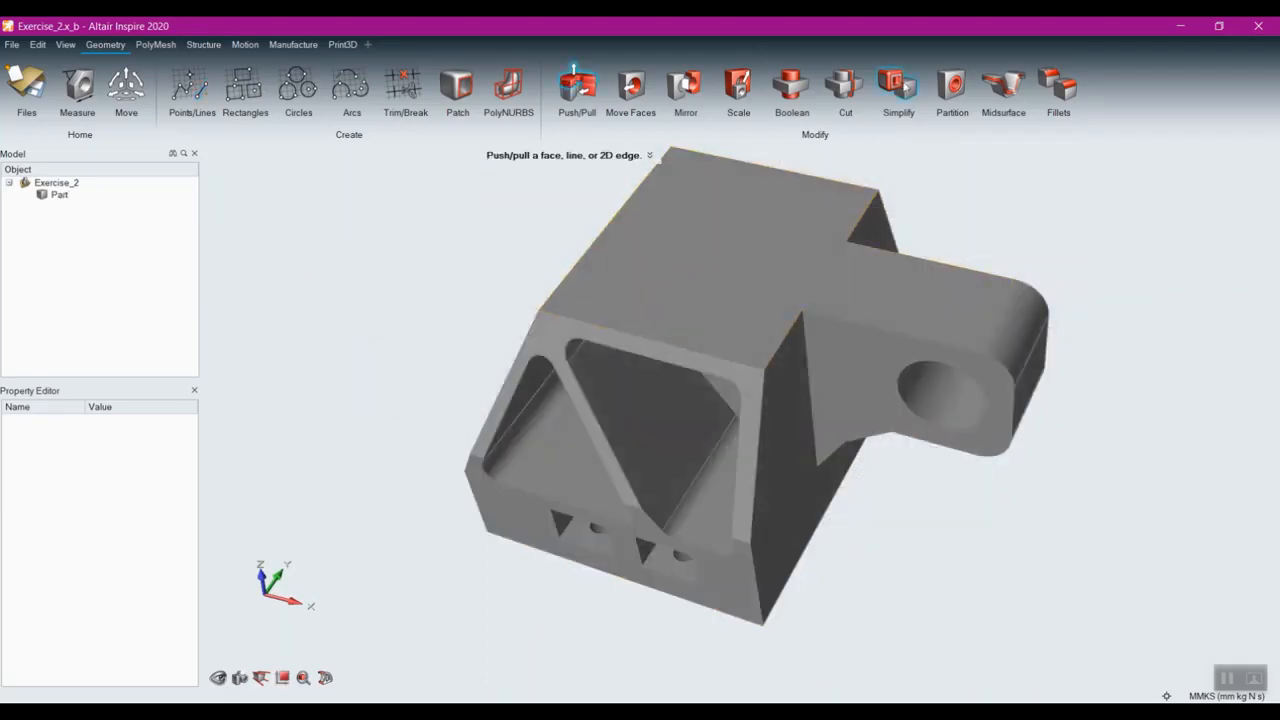
- Find the imprints on the part with Simplify and remove all of them
click(897, 88)
click(840, 170)
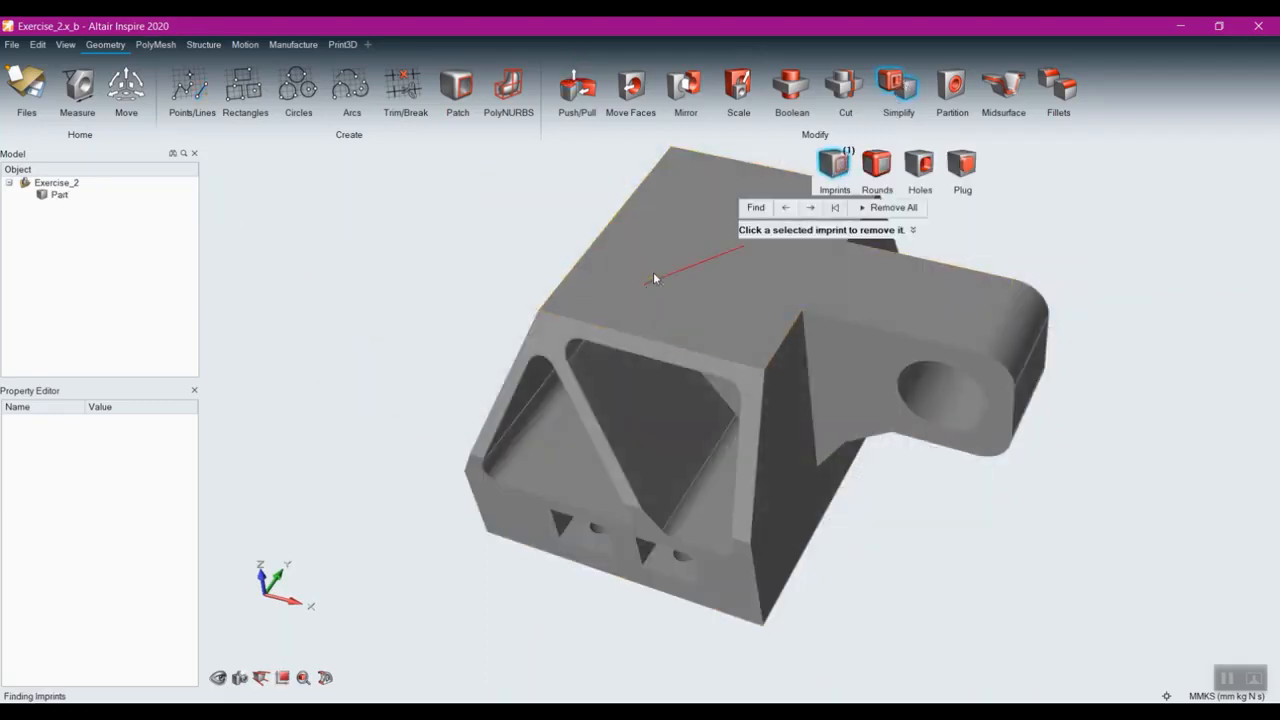
click(885, 208)
right_drag(577, 511, 626, 453)
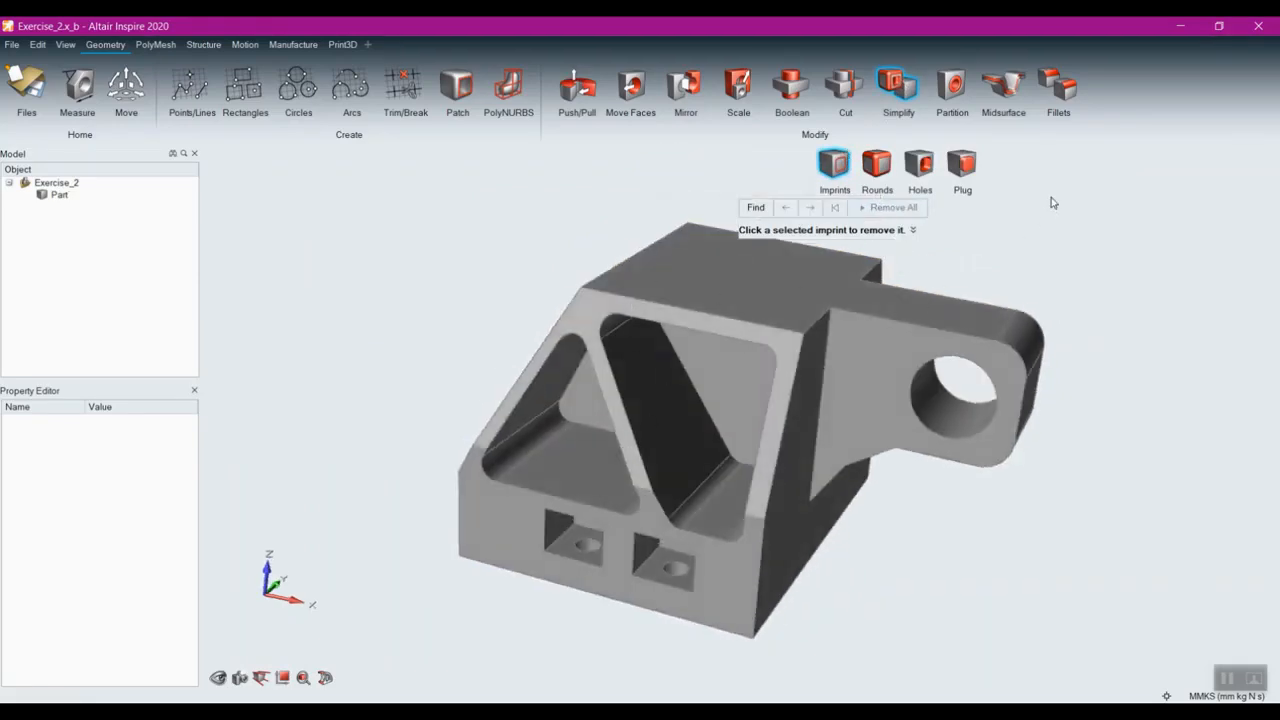
- Find the part's rounds, remove the upper round at the end of the arm, and remove all the remaining ones
click(875, 165)
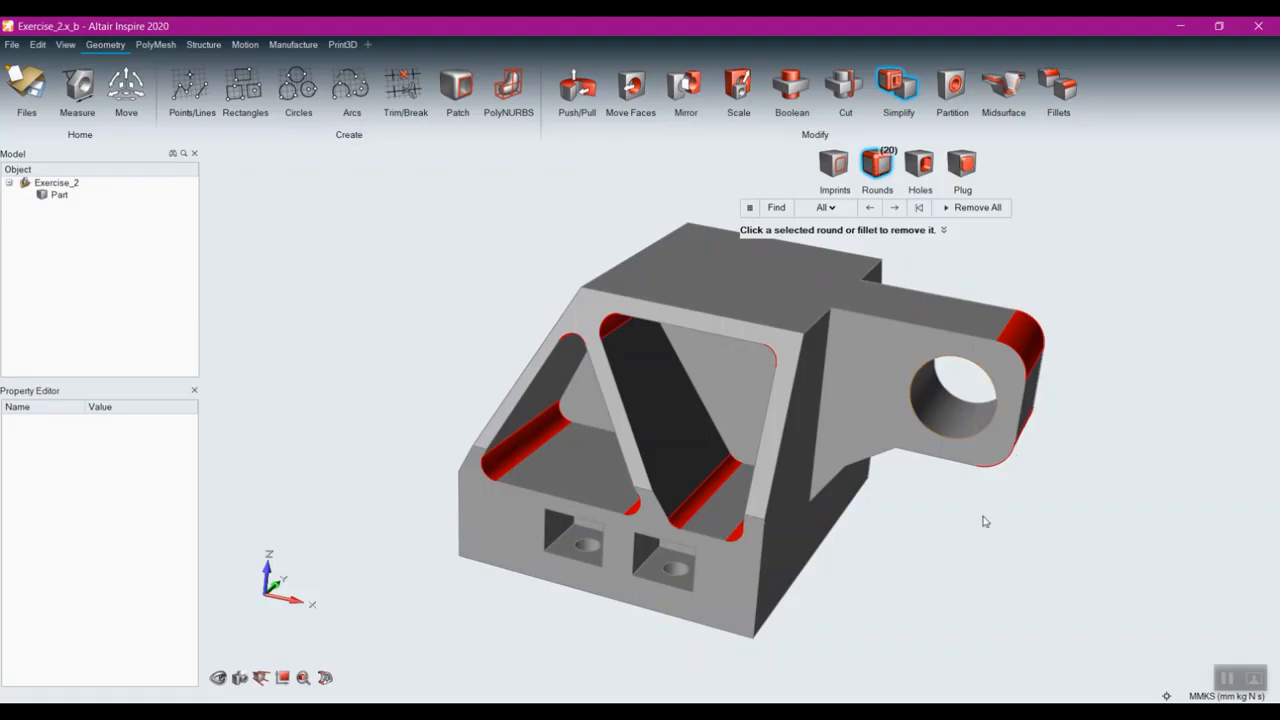
right_drag(983, 517, 886, 515)
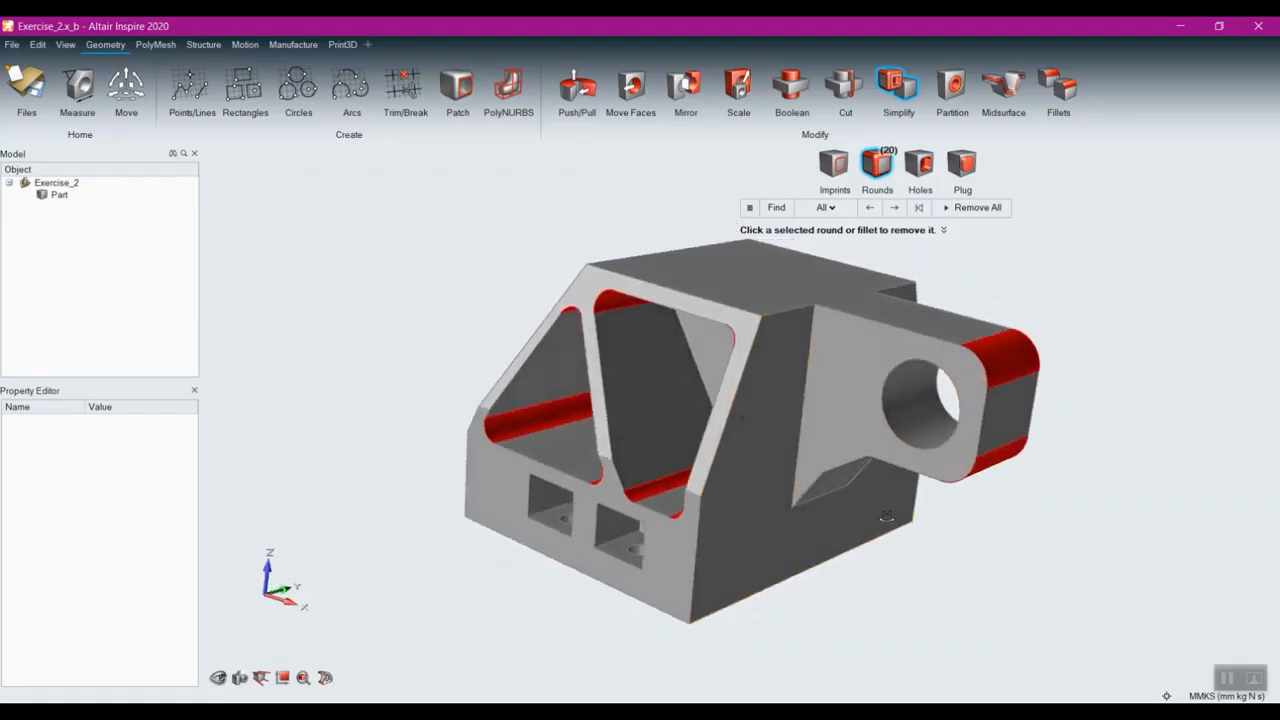
click(1005, 358)
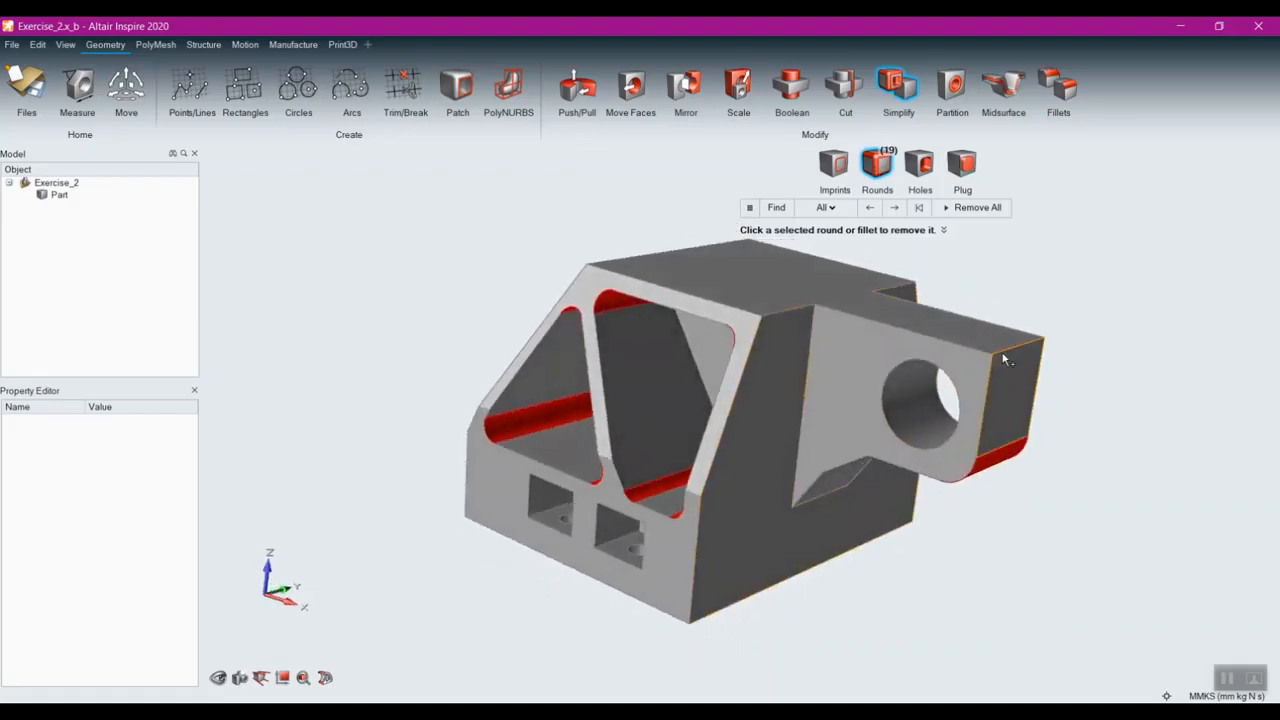
click(975, 207)
- Examine the squared corners of the front pockets and the arm from several angles
right_drag(522, 491, 580, 508)
middle_drag(580, 508, 587, 503)
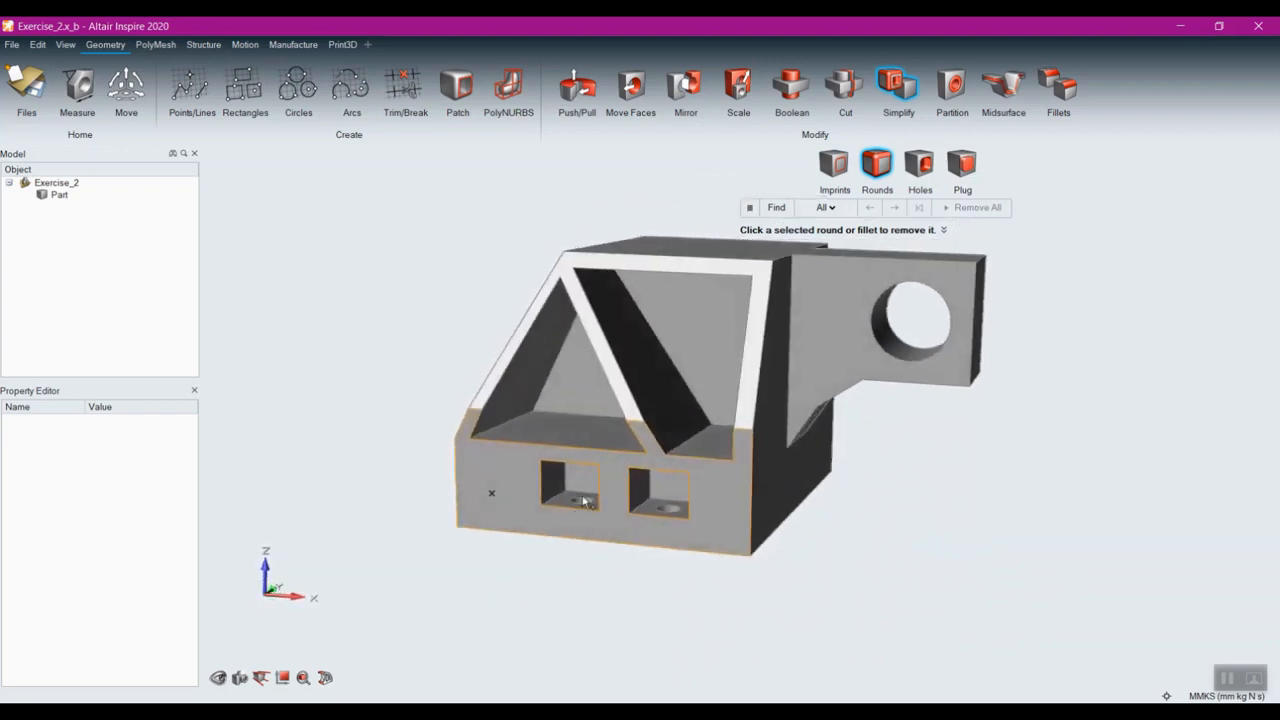
right_drag(927, 474, 920, 552)
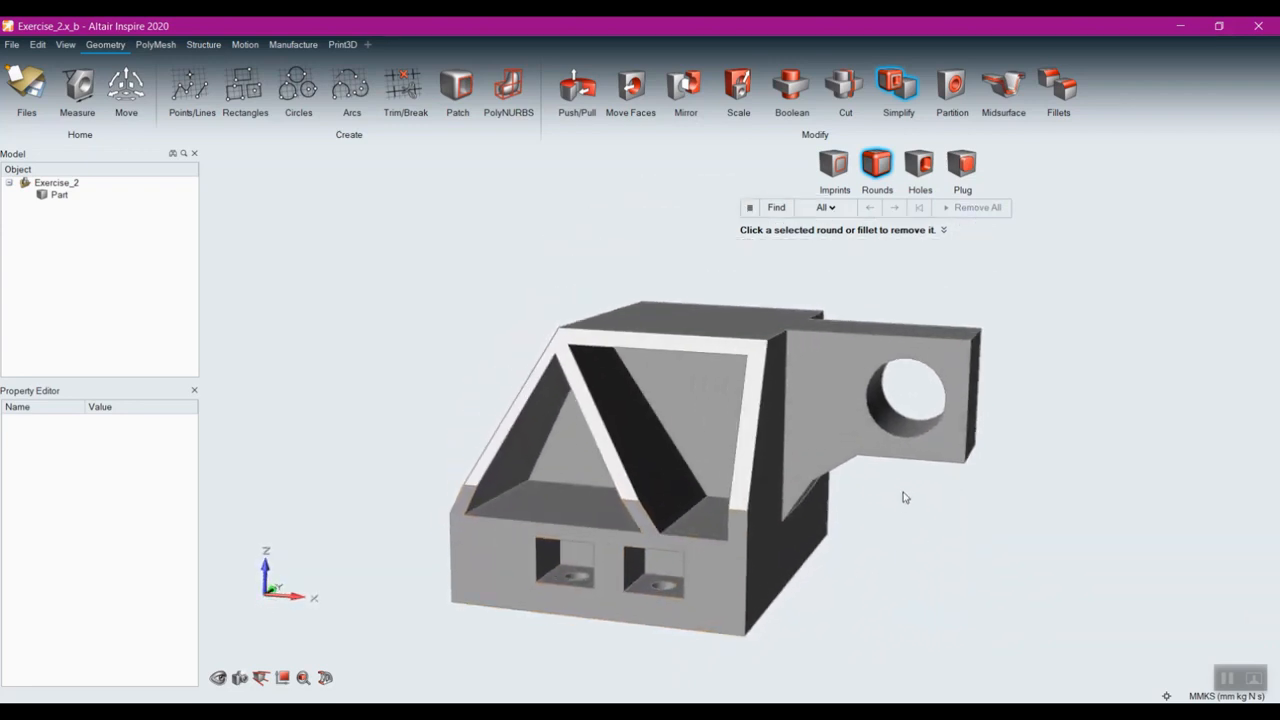
right_drag(903, 494, 860, 512)
right_drag(503, 343, 464, 323)
right_drag(1004, 505, 1010, 492)
middle_drag(1010, 497, 962, 551)
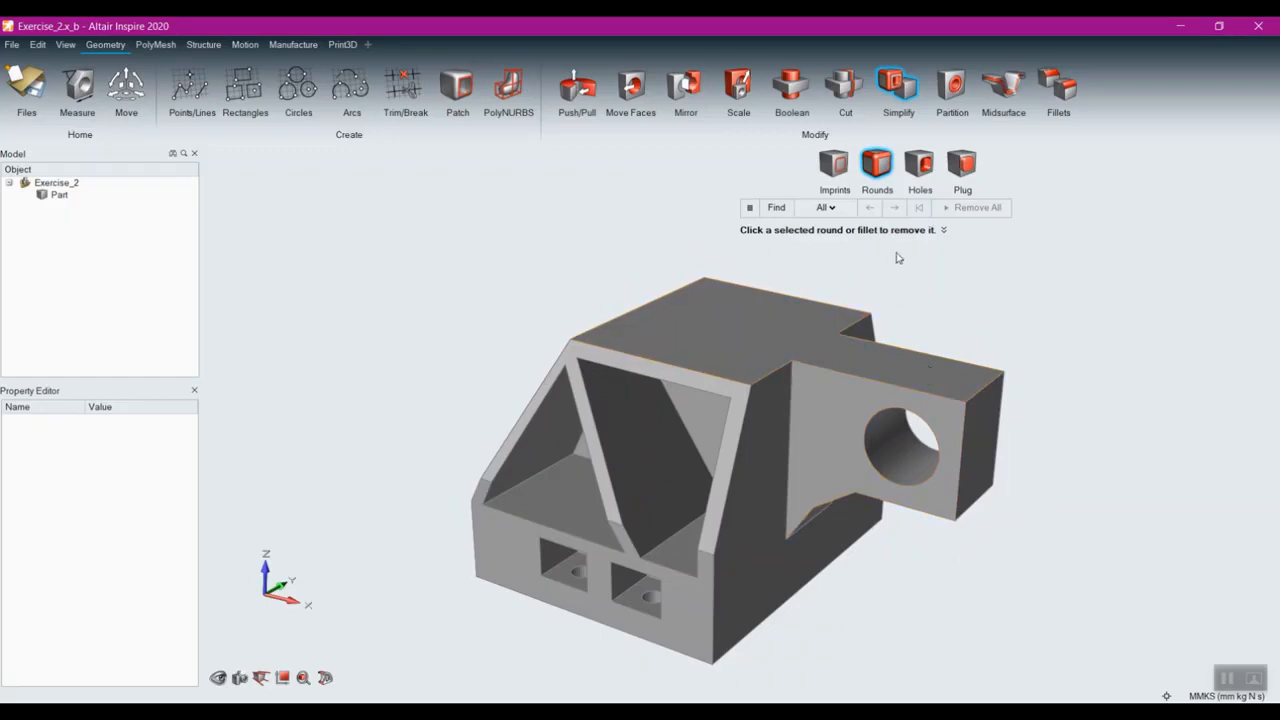
- Find the part's holes and pockets, and remove the round hole in the arm and the larger front pocket beside the triangular one
click(921, 165)
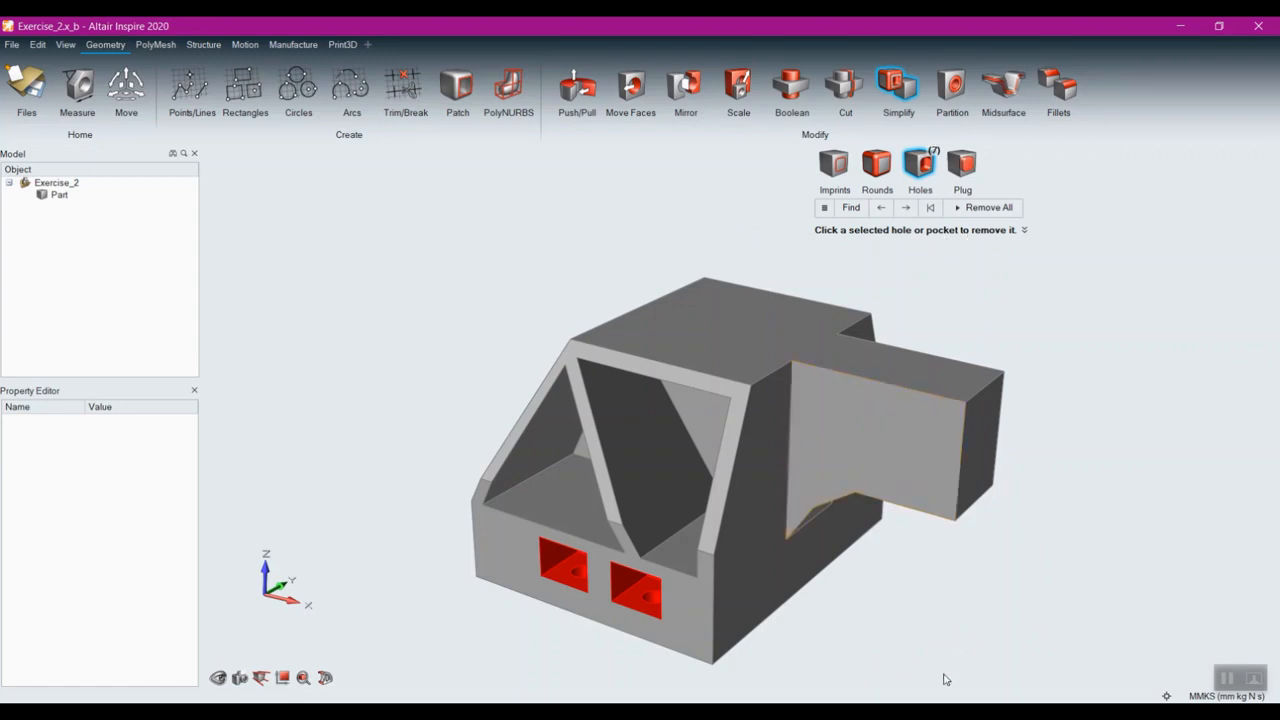
mouse_move(737, 580)
right_down()
mouse_move(789, 465)
mouse_move(600, 552)
mouse_move(740, 516)
mouse_move(888, 410)
right_up()
middle_drag(822, 429, 730, 436)
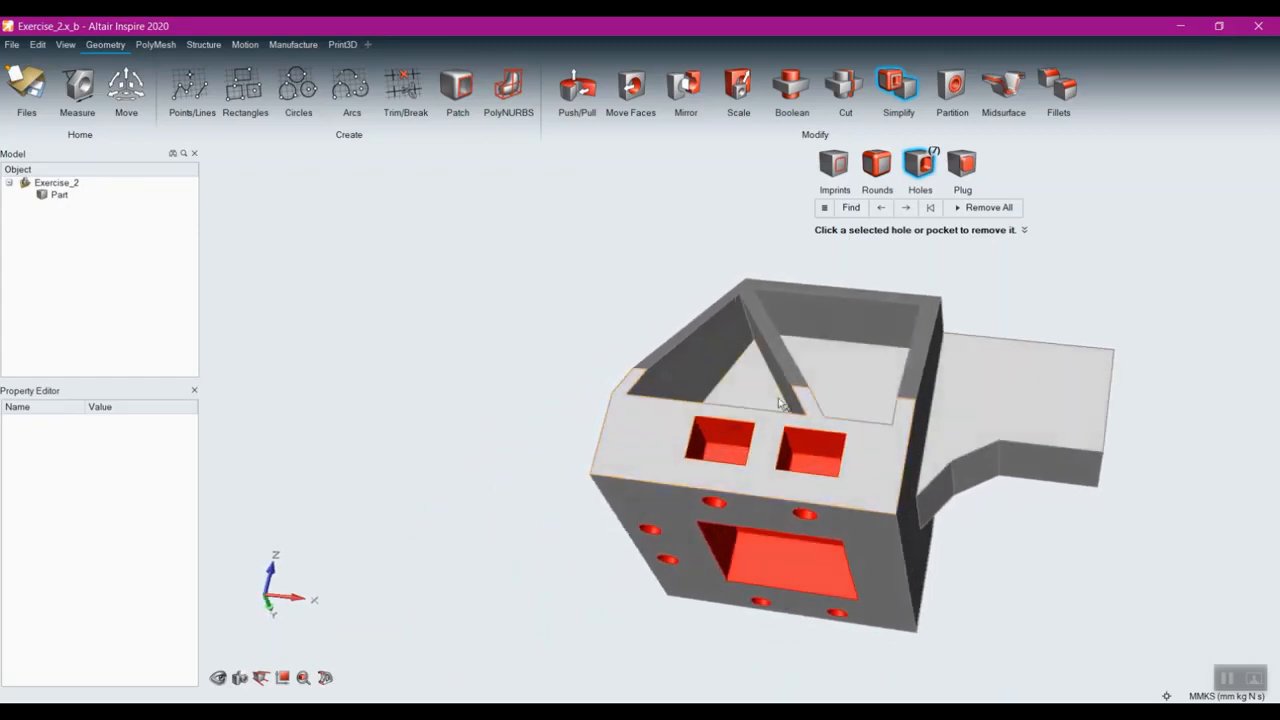
click(853, 380)
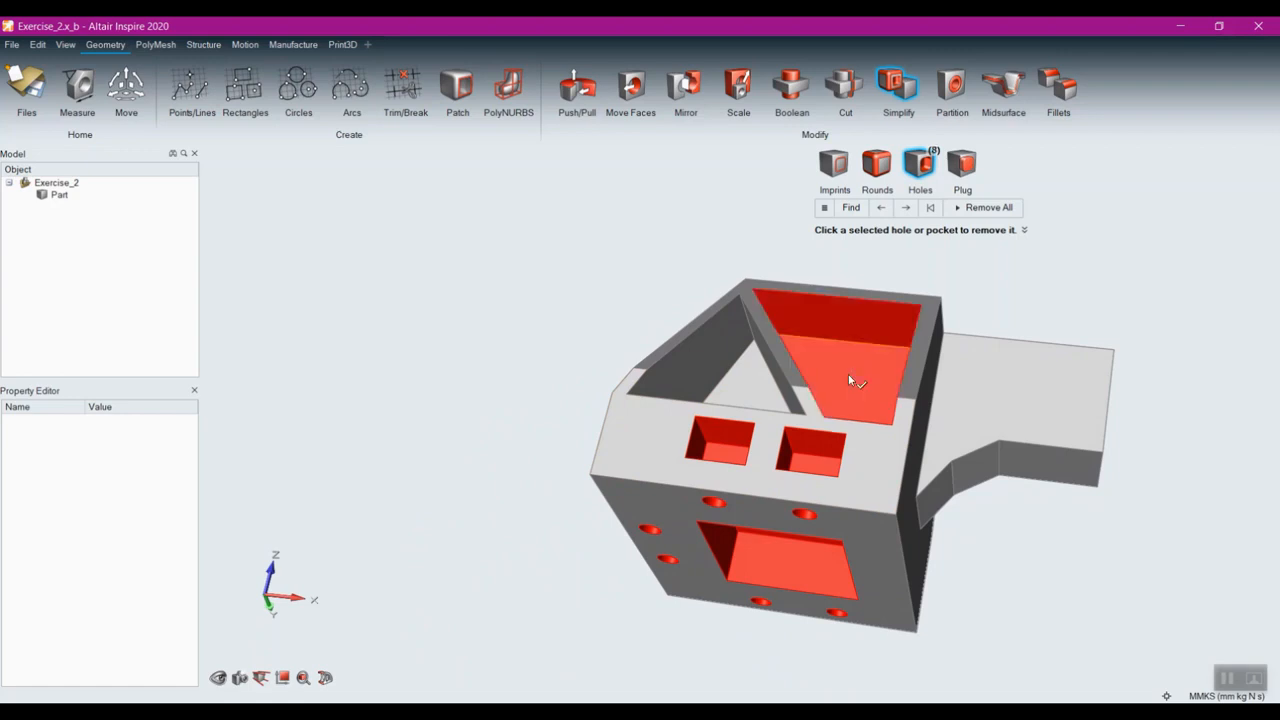
mouse_move(848, 373)
right_down()
mouse_move(830, 395)
mouse_move(830, 372)
right_up()
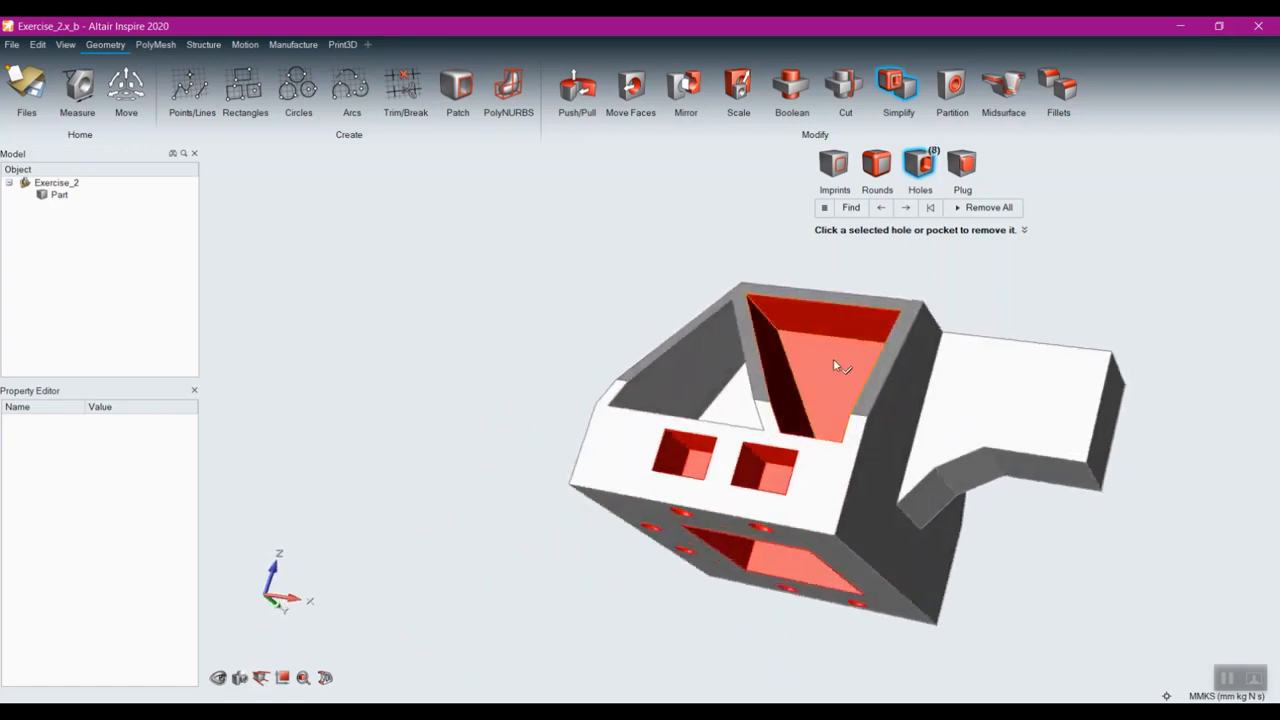
click(835, 366)
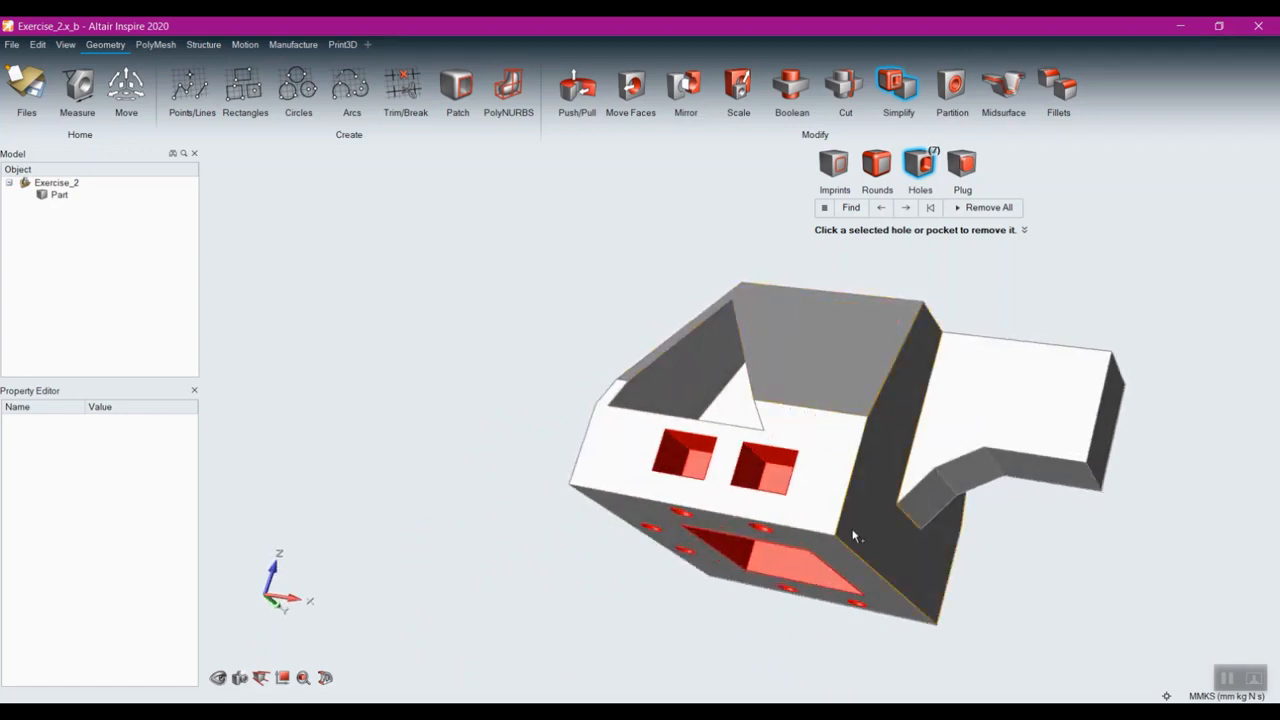
- Plug the triangular front pocket with a separate part and leave the Plug tool
right_drag(606, 460, 717, 465)
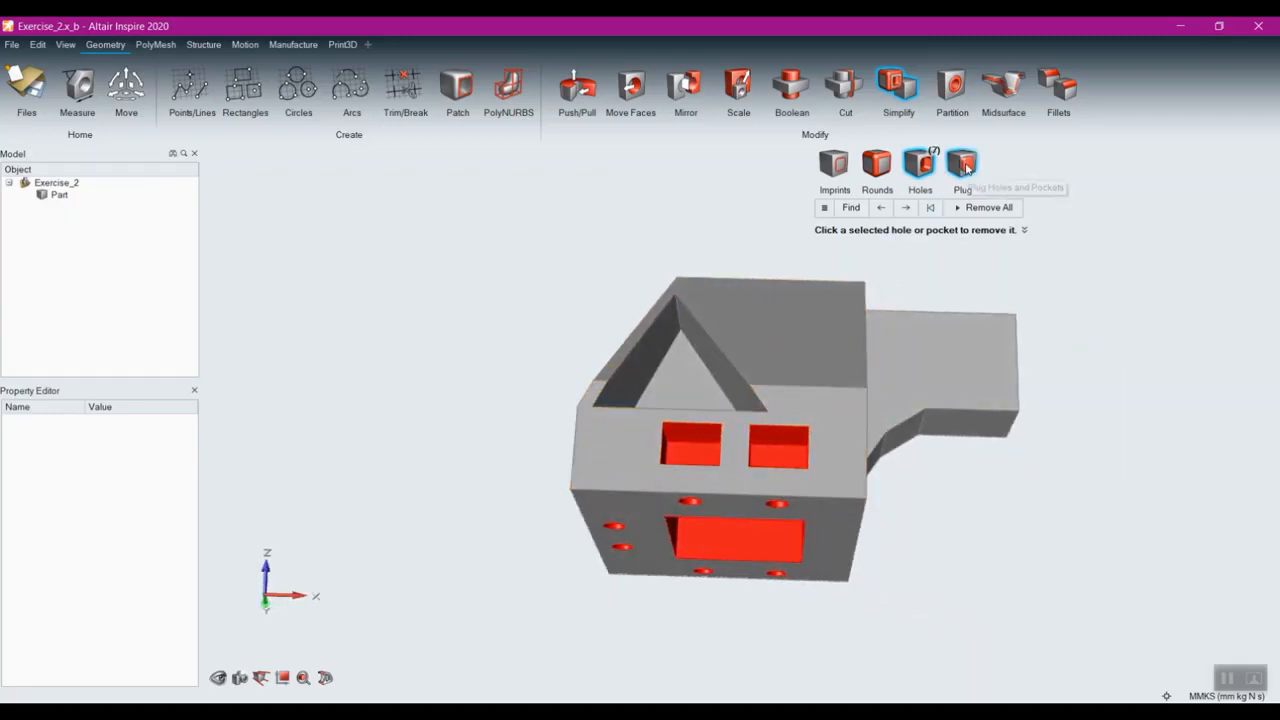
click(964, 166)
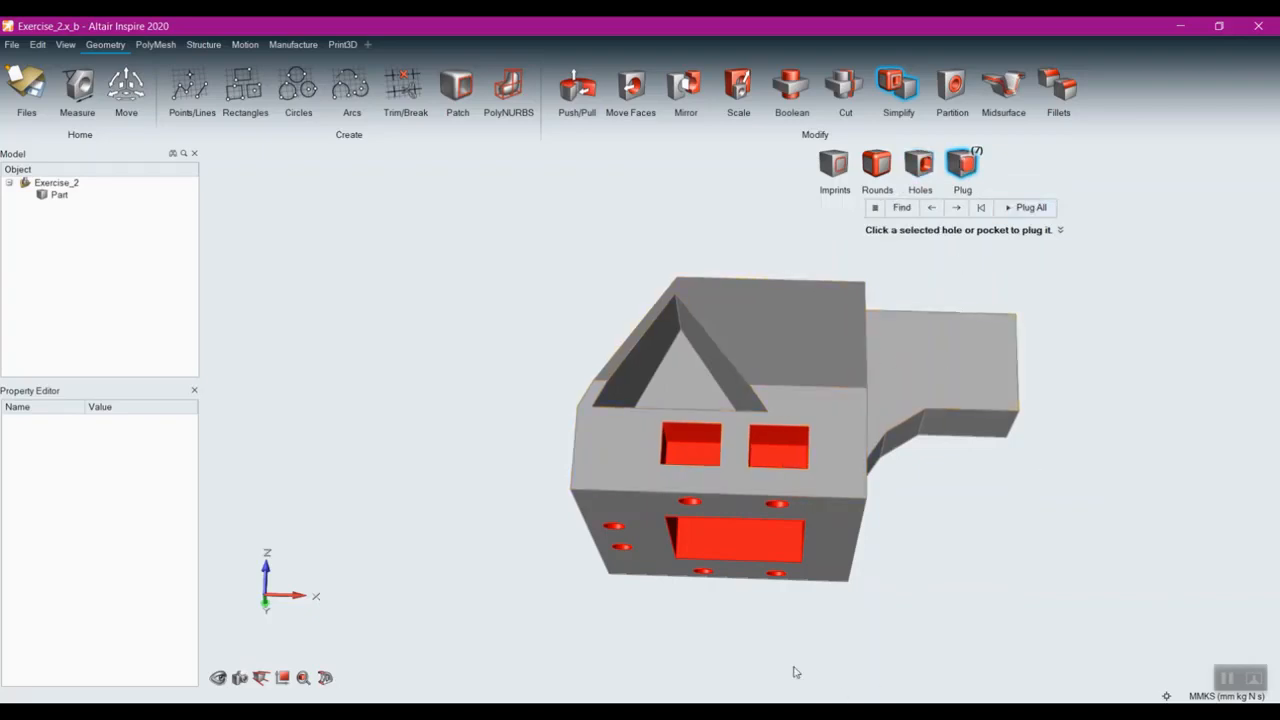
click(683, 390)
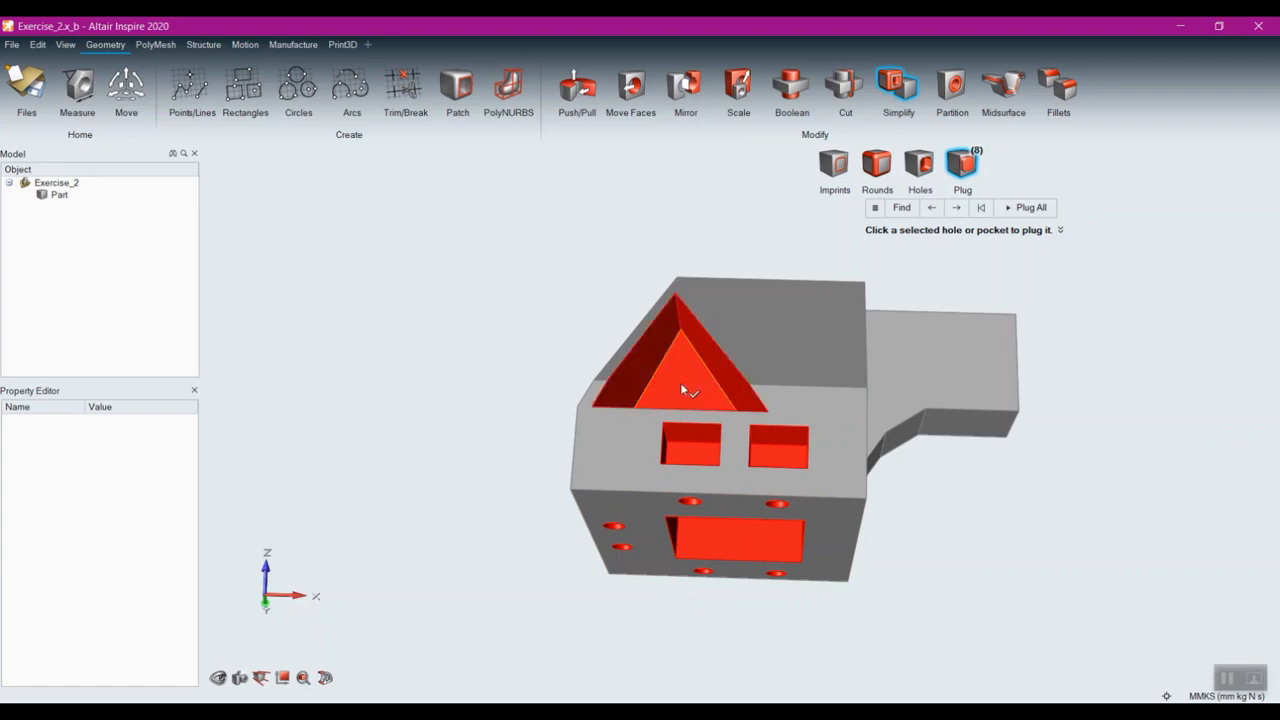
click(682, 390)
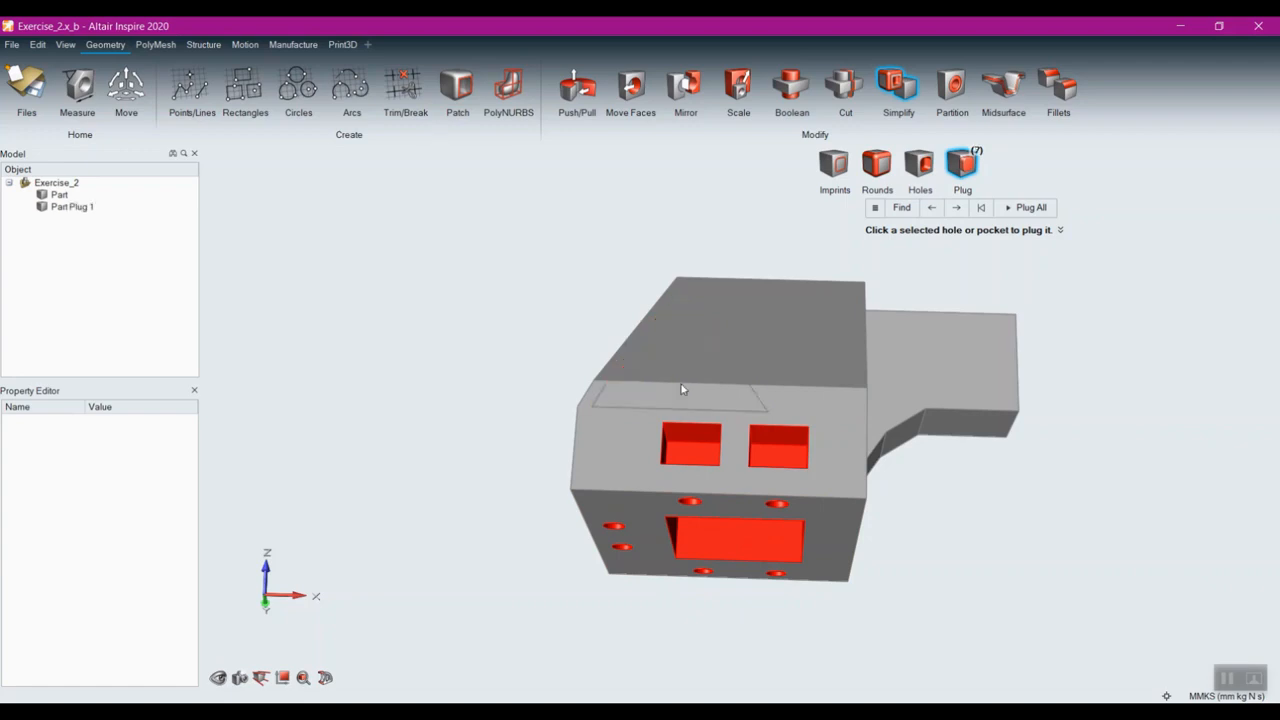
right_drag(423, 316, 395, 322)
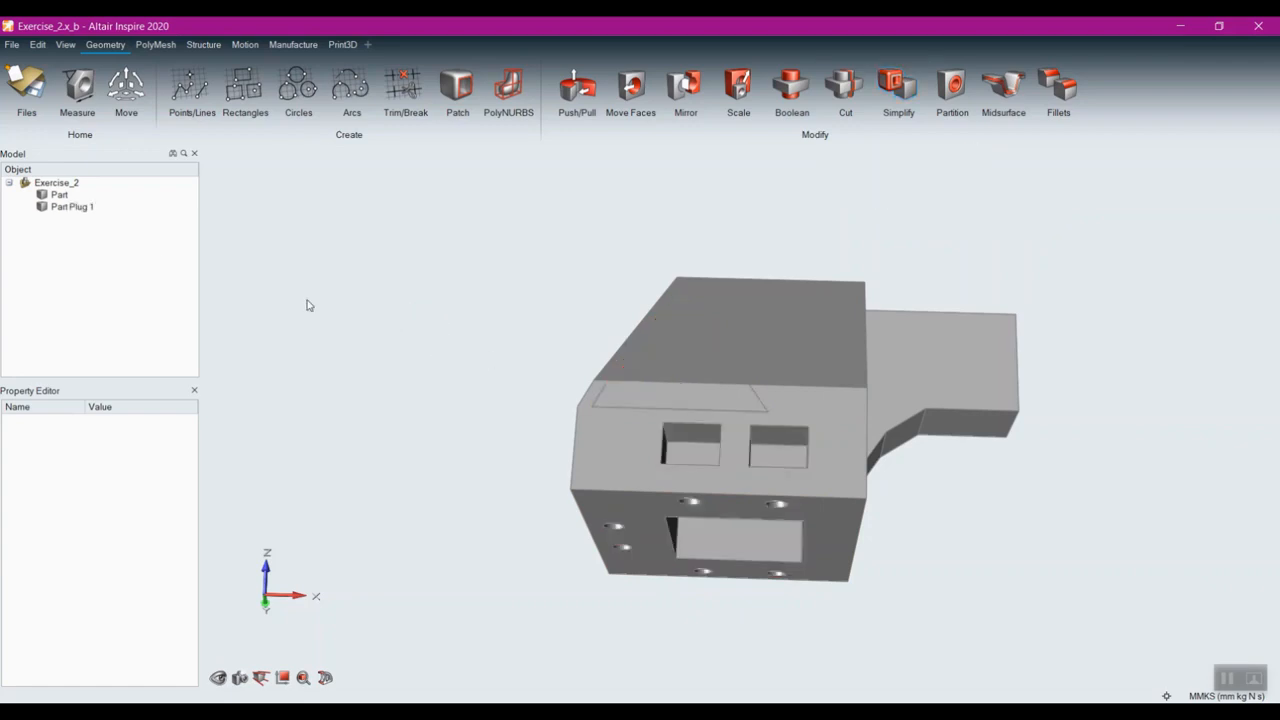
- Inspect the separate triangular plug with the main part hidden, and show both parts together again
click(41, 194)
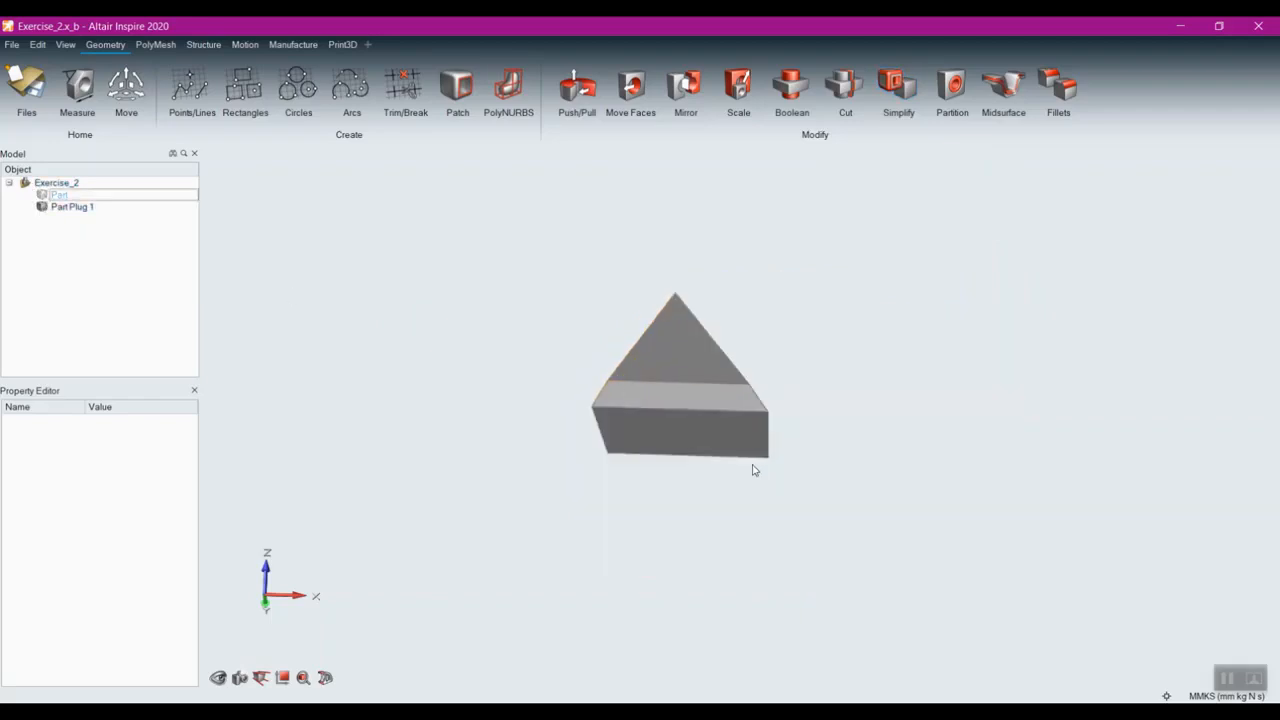
click(660, 454)
right_drag(663, 449, 894, 466)
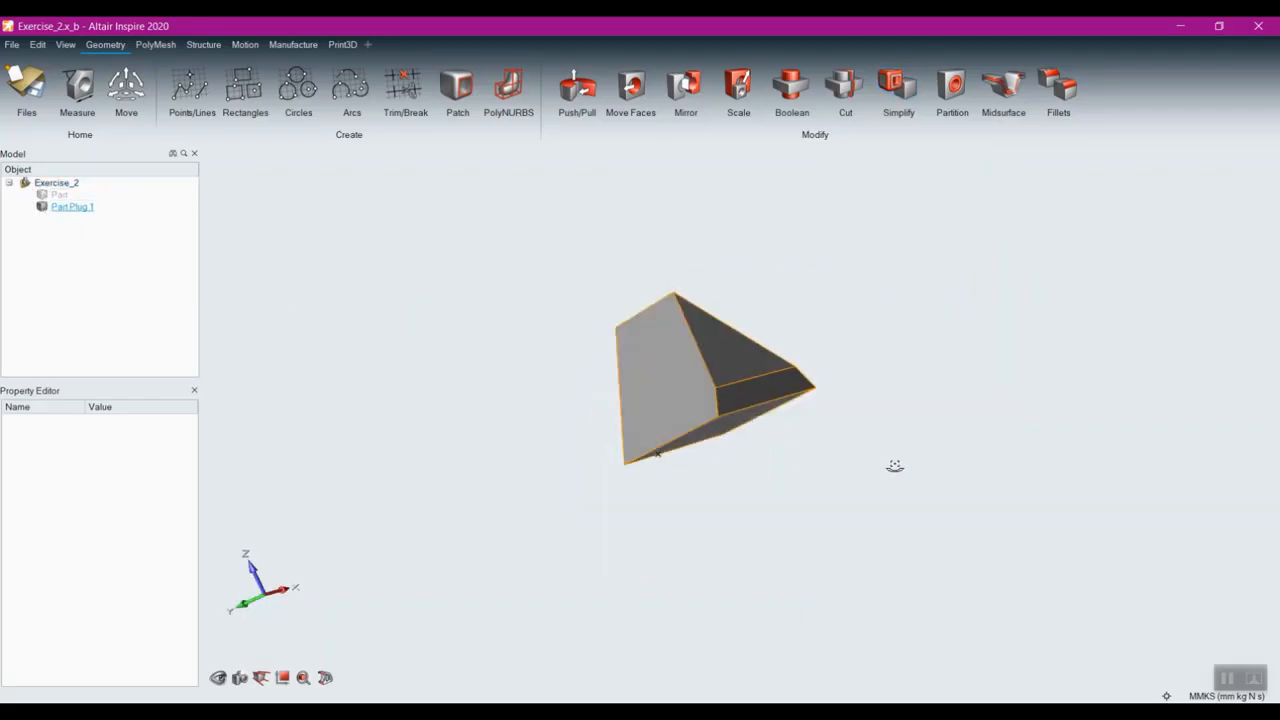
click(42, 207)
click(42, 207)
click(41, 196)
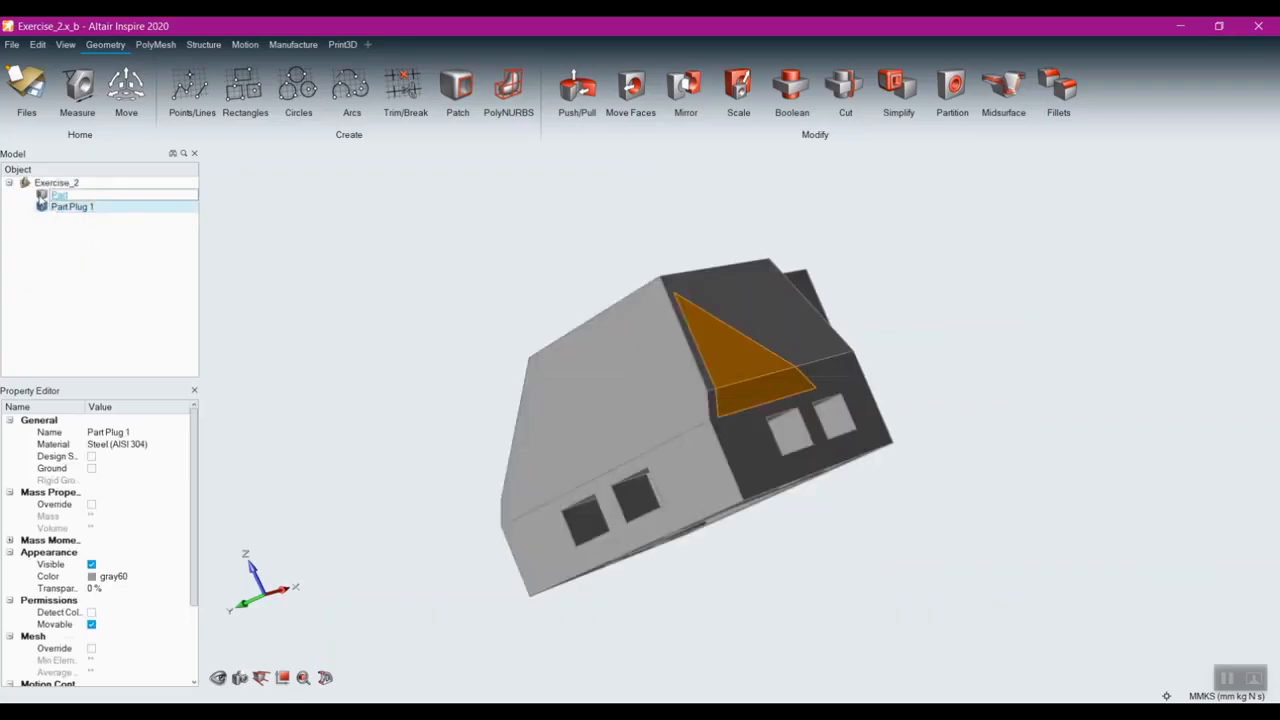
right_drag(974, 451, 609, 419)
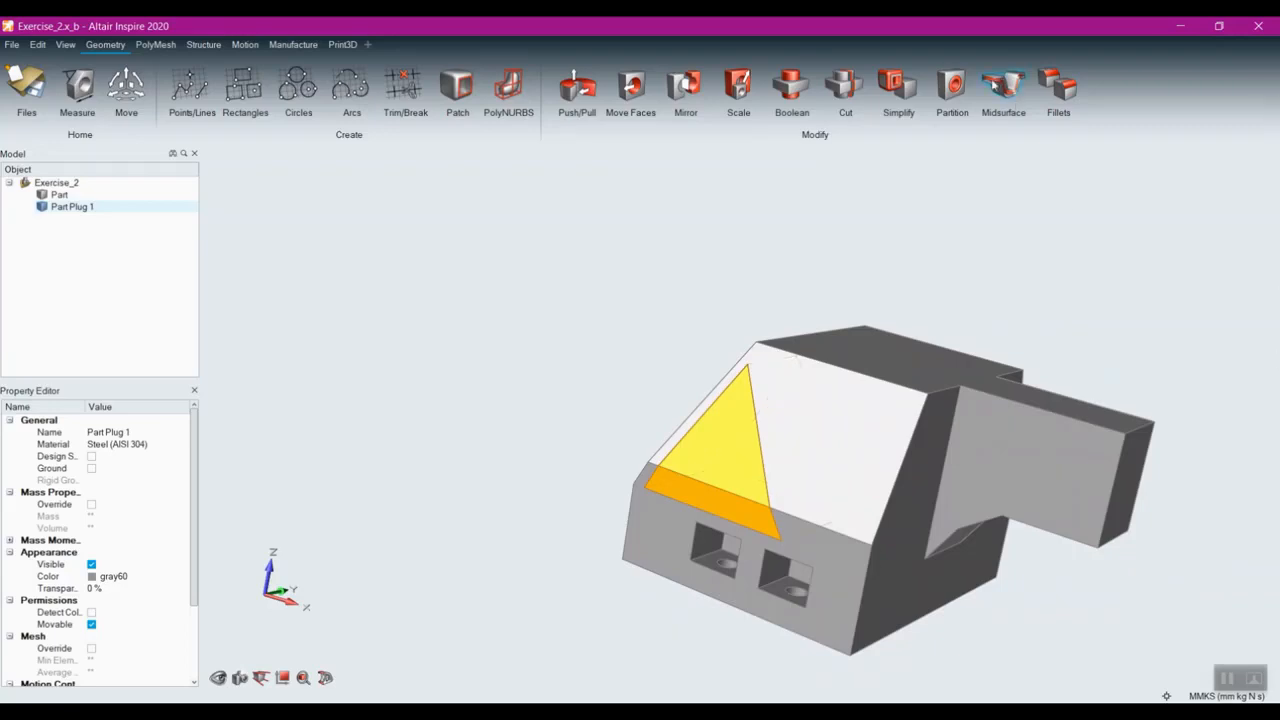
click(887, 86)
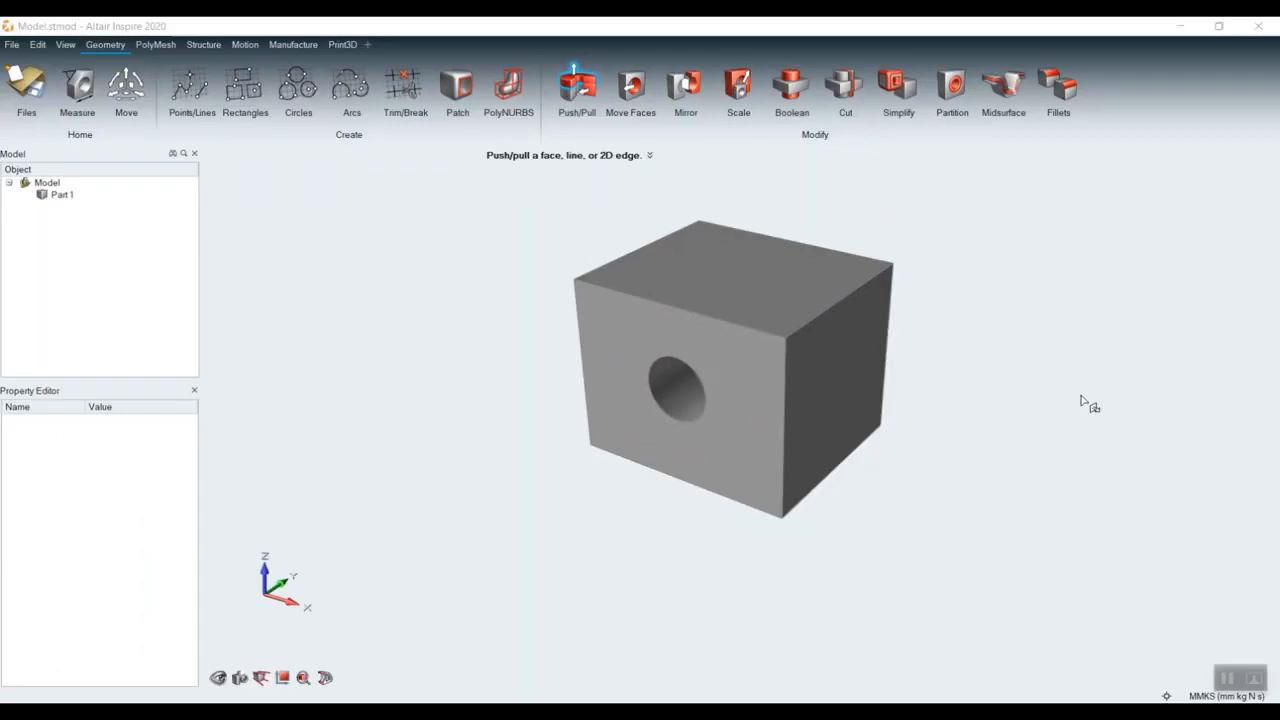
- Partition the block's through hole with a 5 mm thickness and leave the Partition tool
right_drag(1010, 389, 1029, 461)
scroll(1003, 407, up, 2)
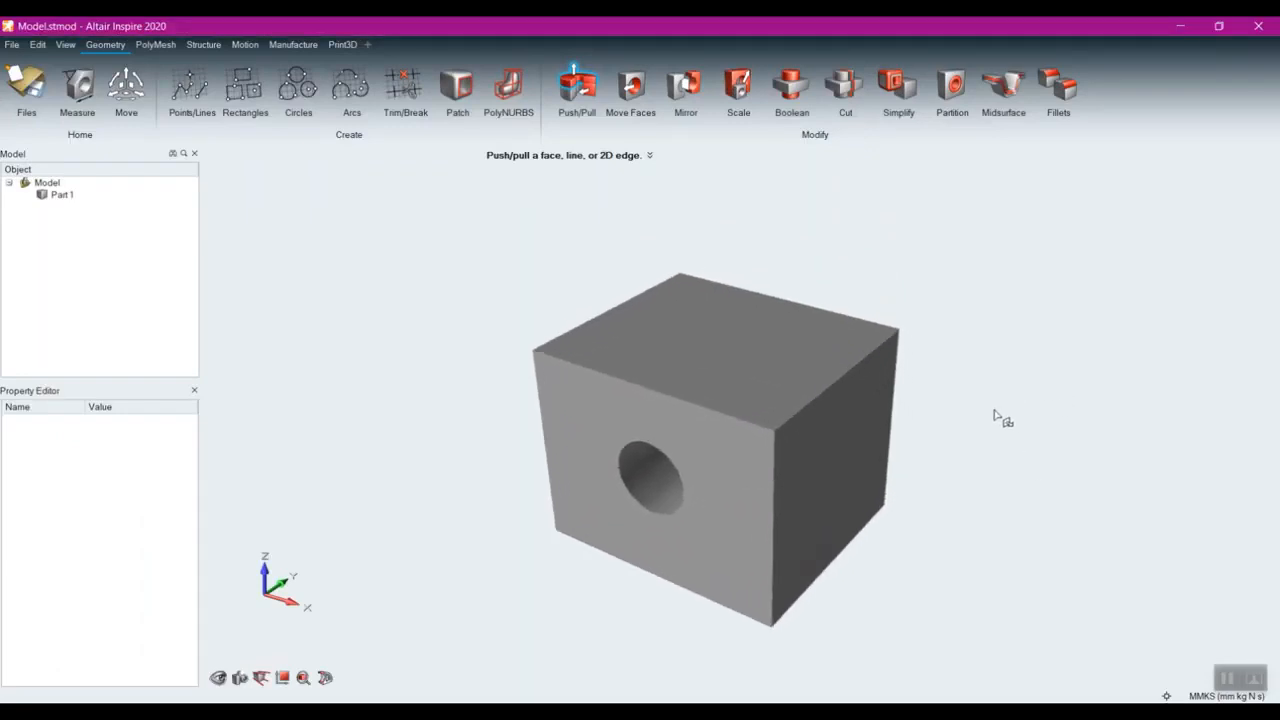
right_drag(905, 450, 903, 414)
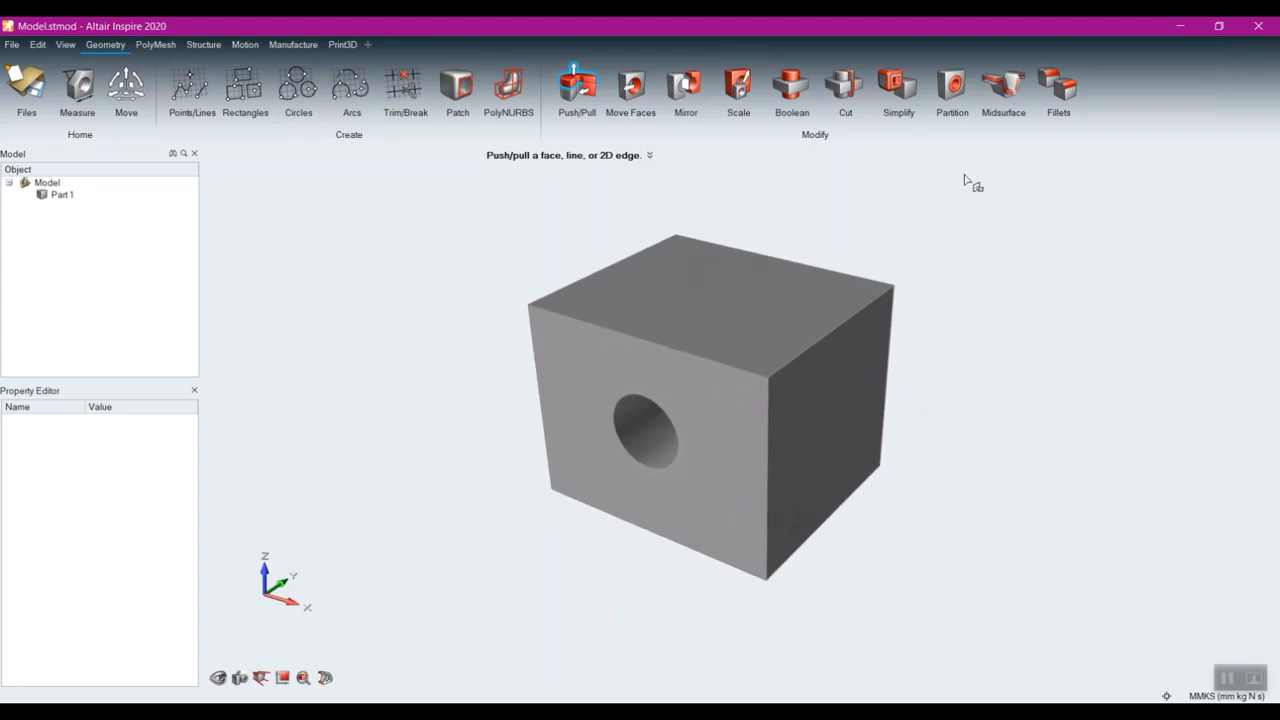
click(952, 88)
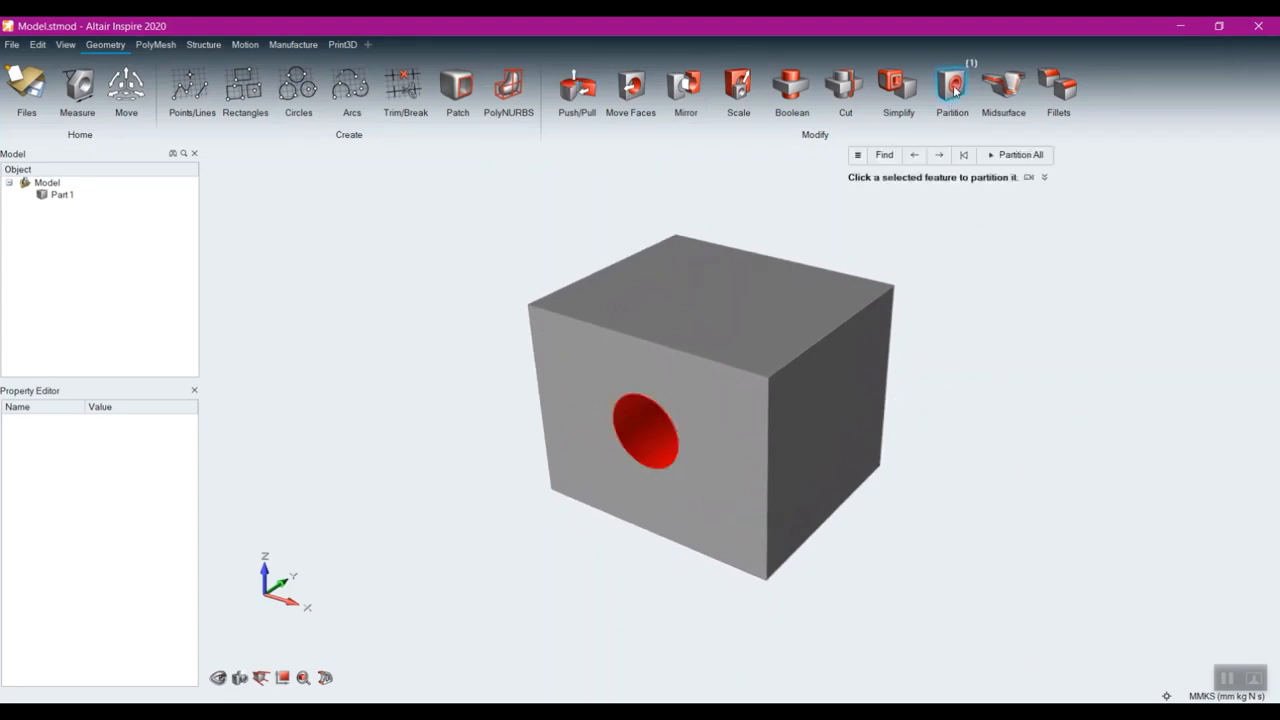
click(648, 443)
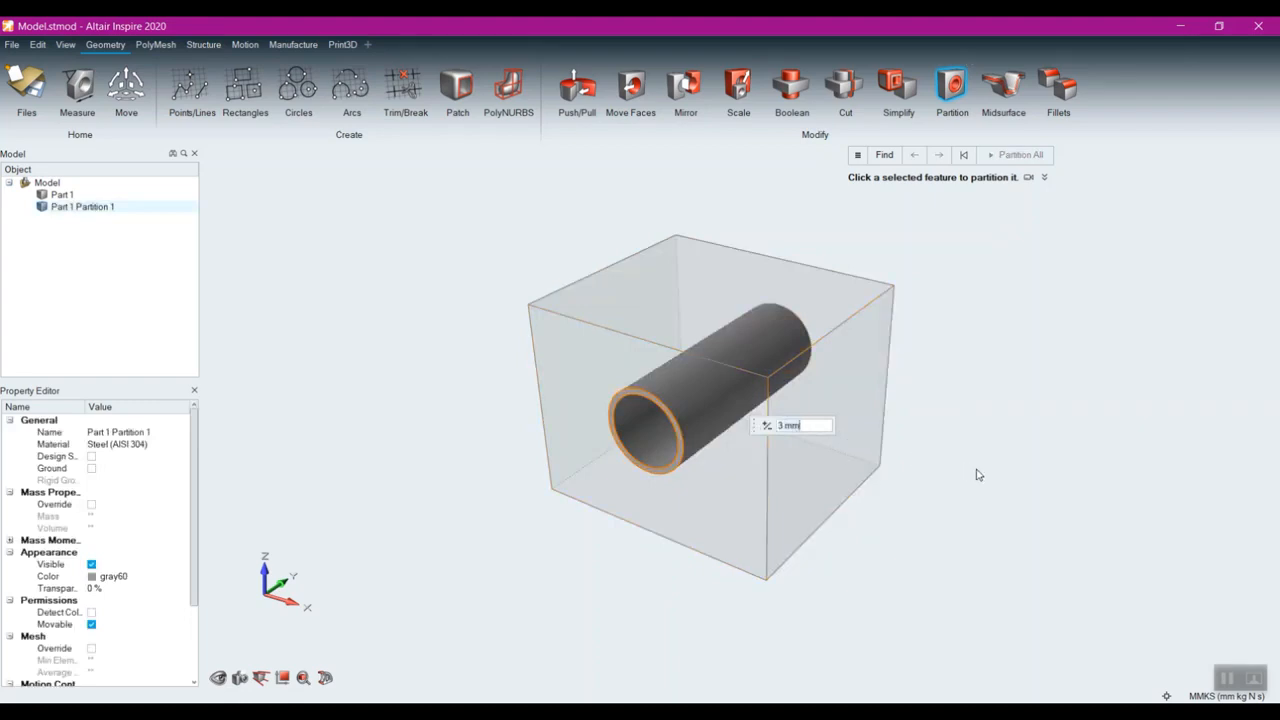
text(5)
key(Return)
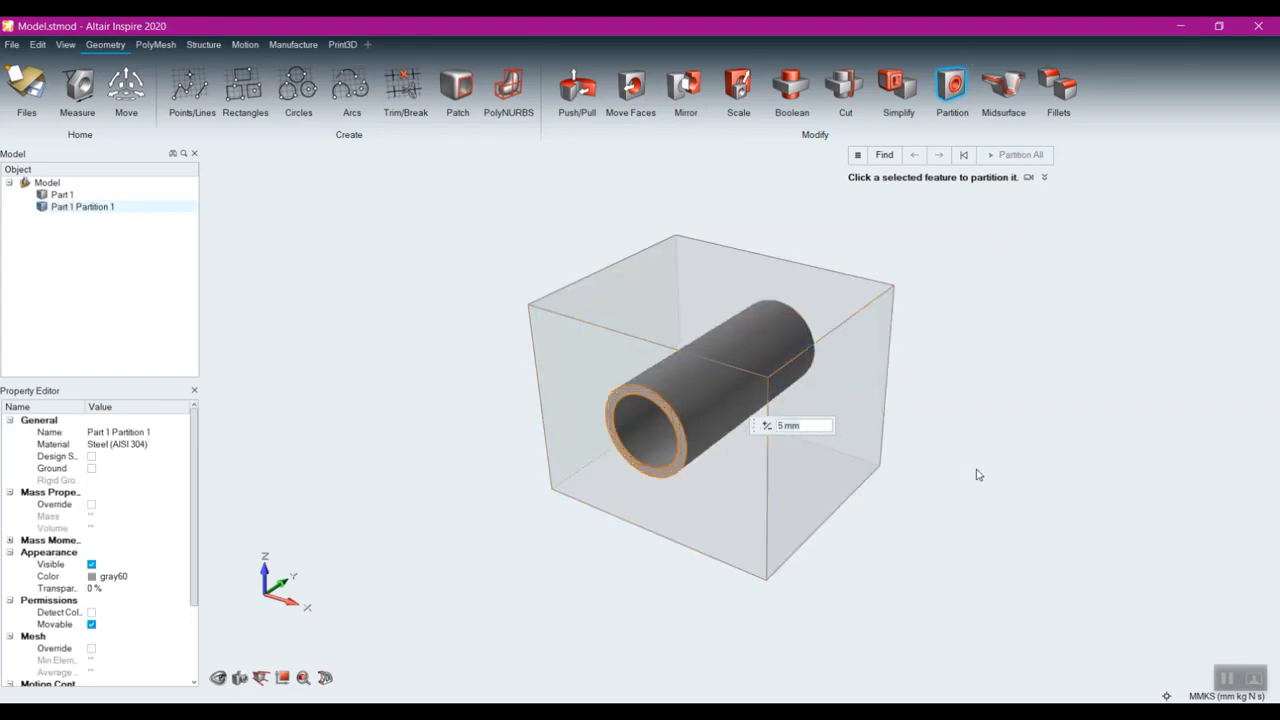
right_click(1053, 435)
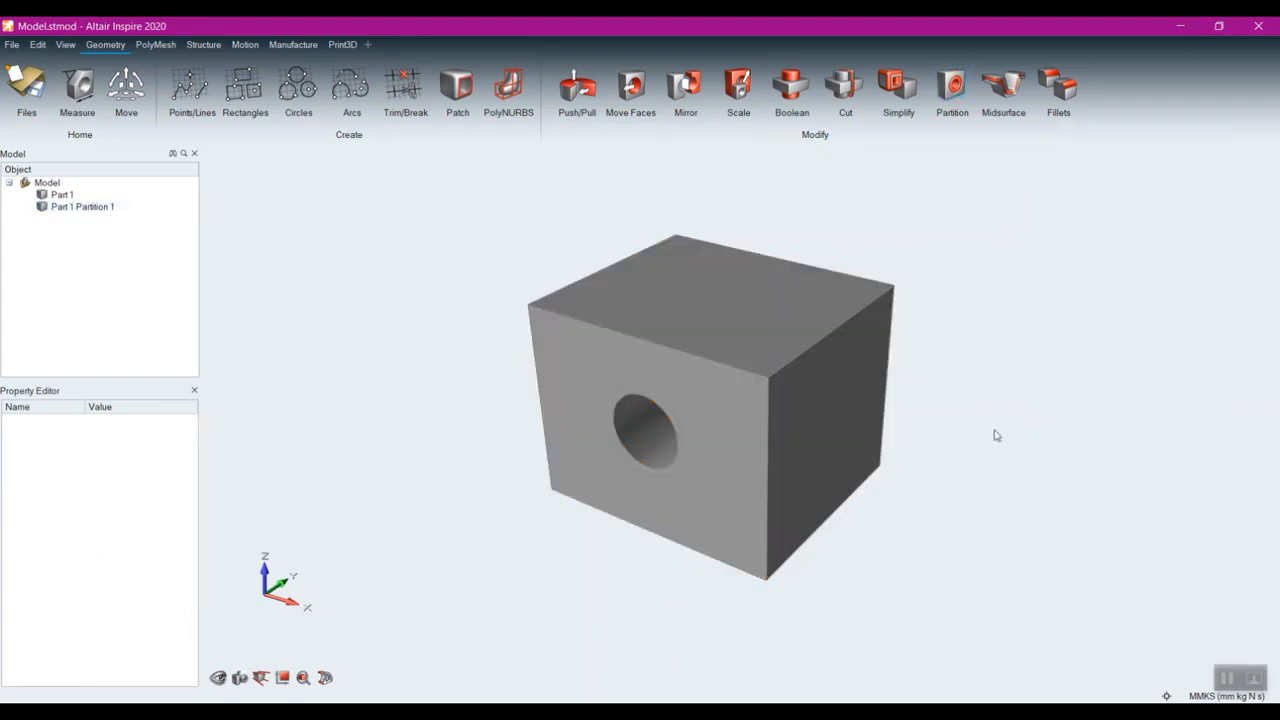
- Mark the block surrounding the hole's partition as design space
click(684, 381)
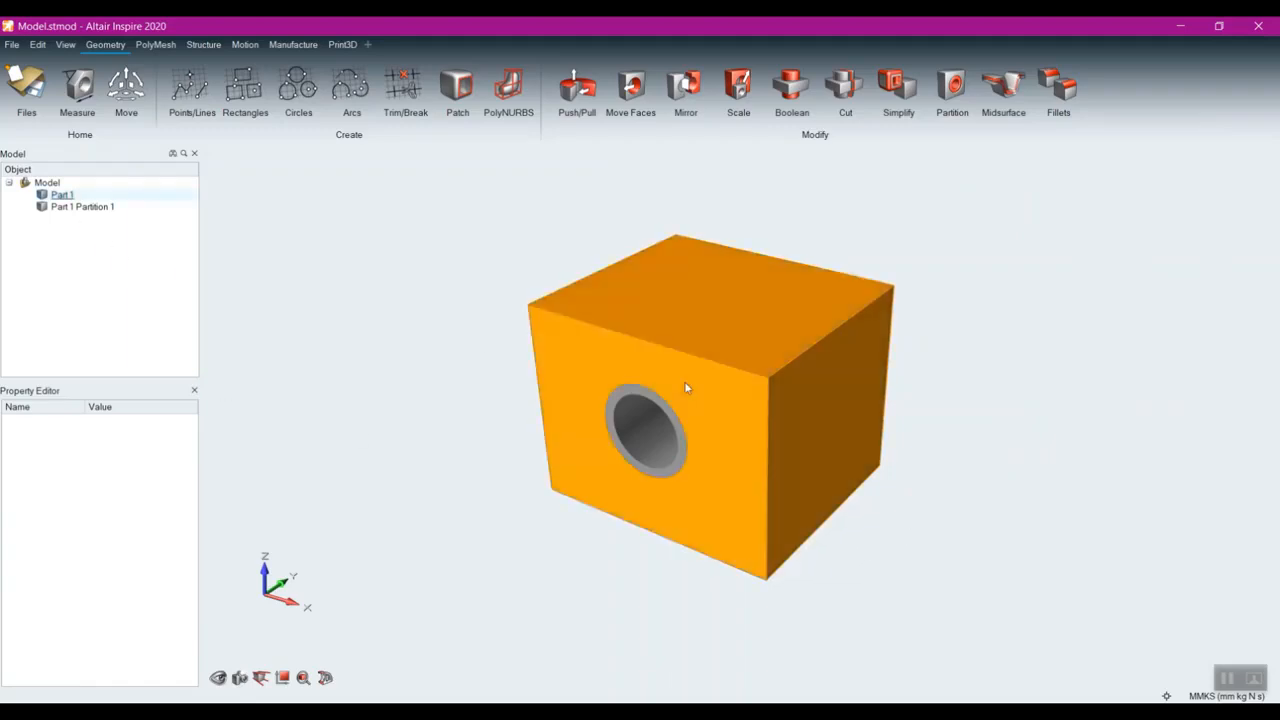
click(672, 424)
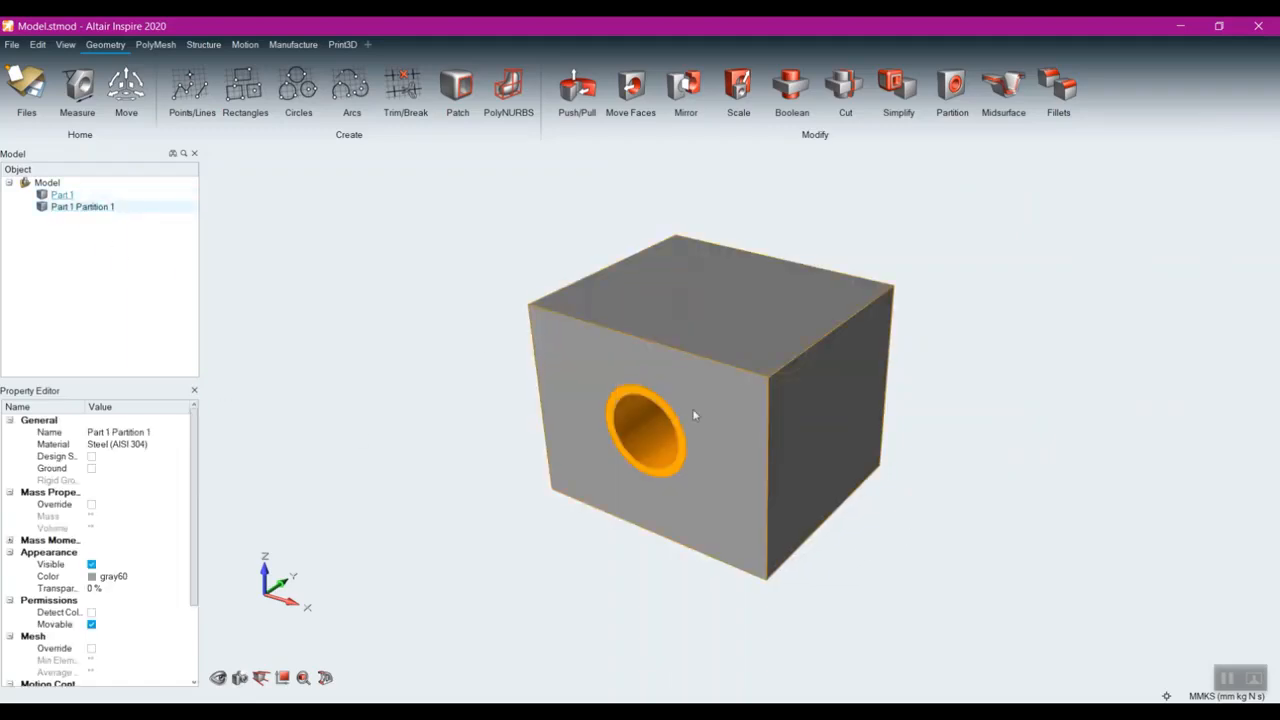
click(698, 410)
scroll(717, 443, up, 5)
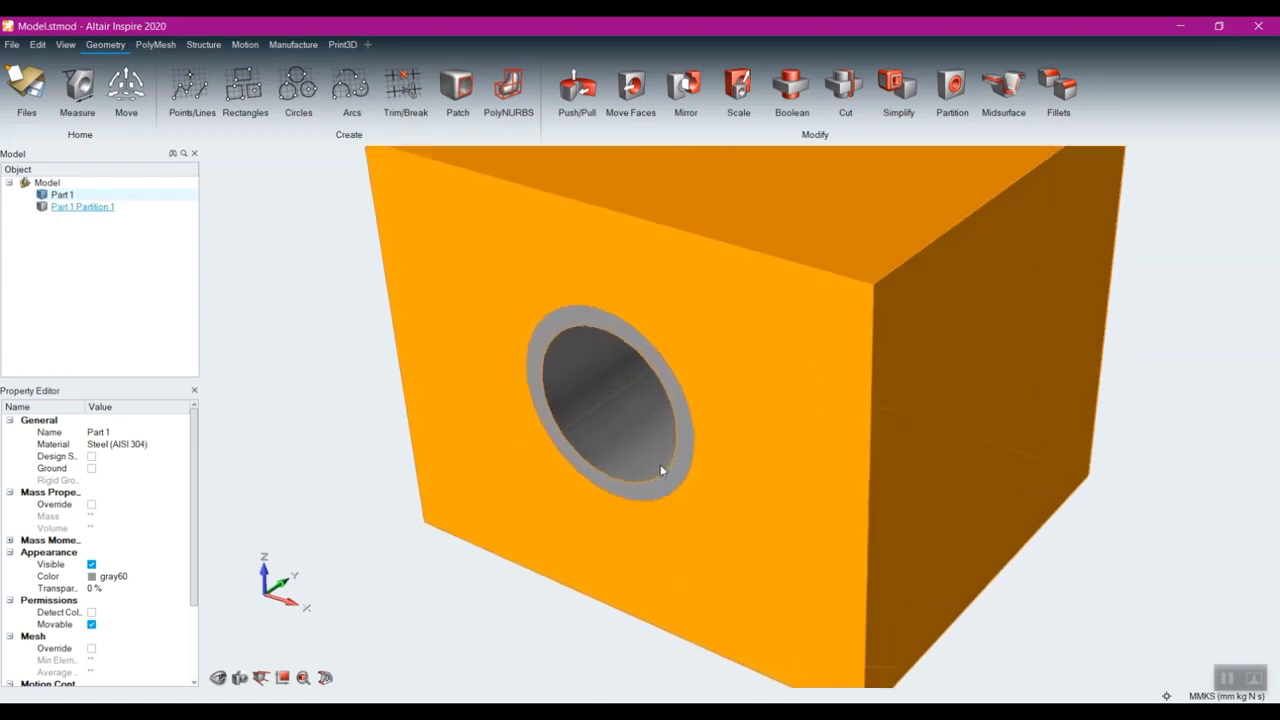
scroll(768, 448, down, 5)
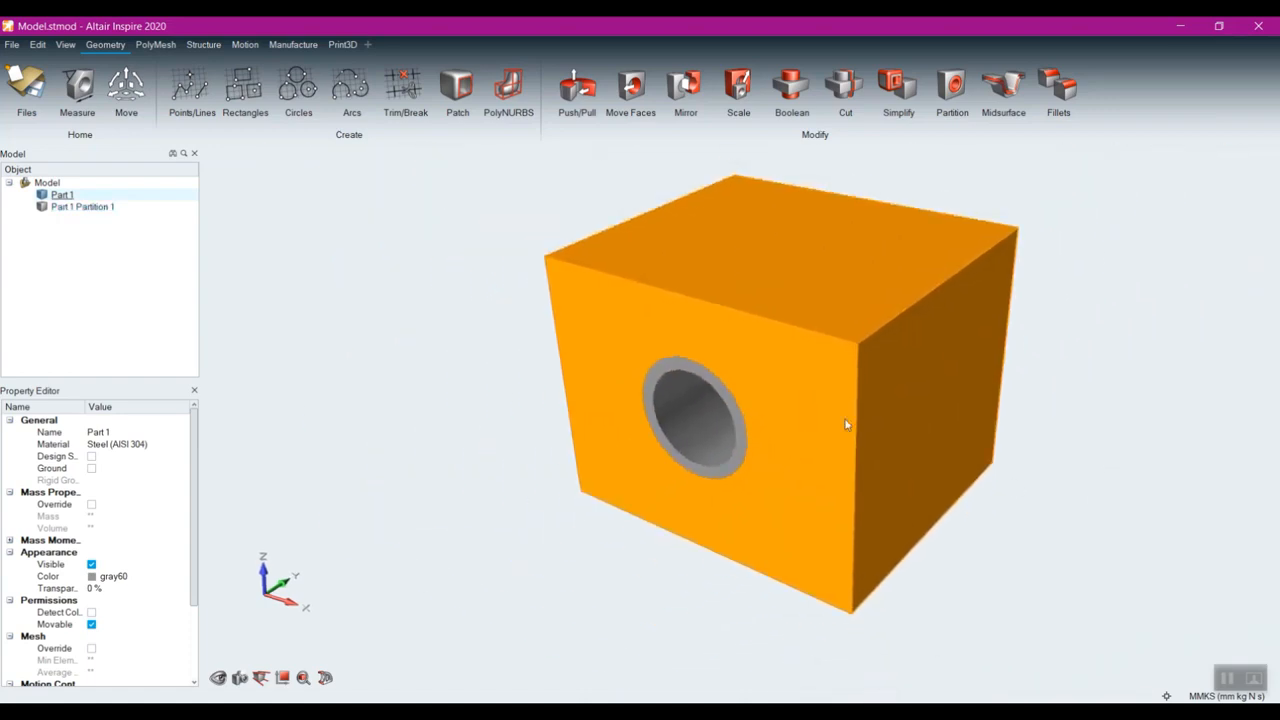
right_click(804, 395)
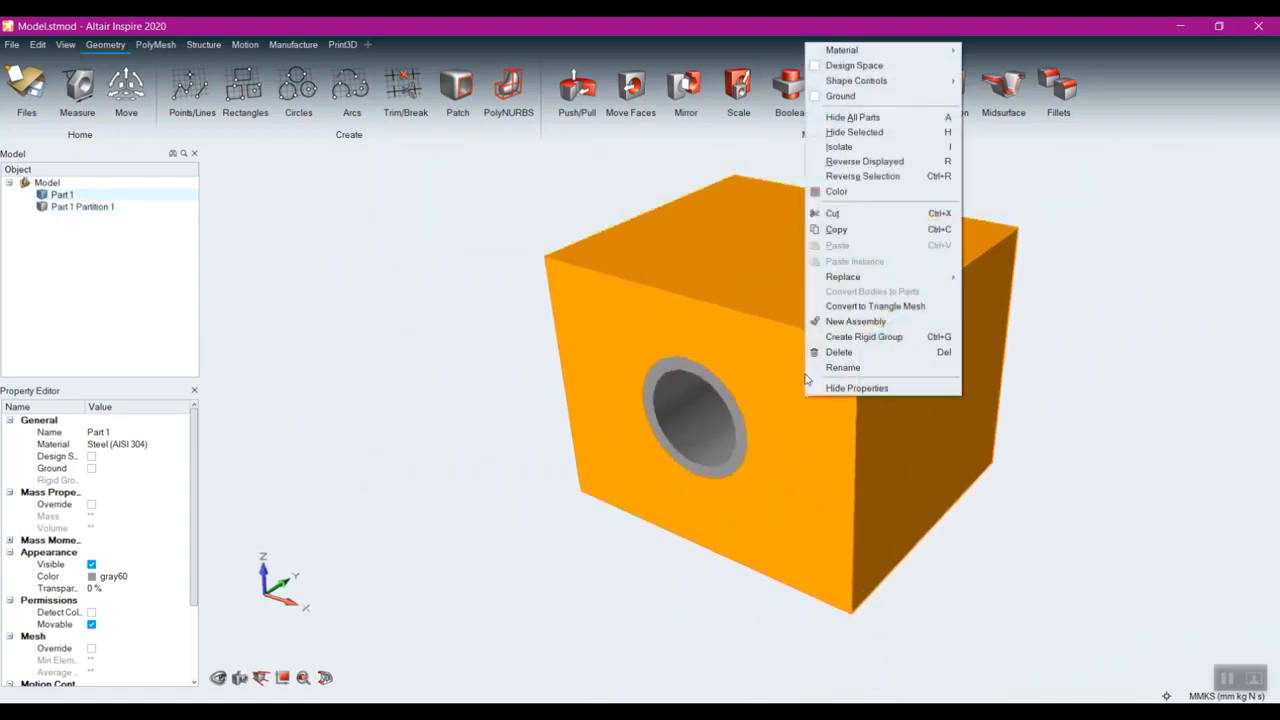
click(818, 63)
click(668, 146)
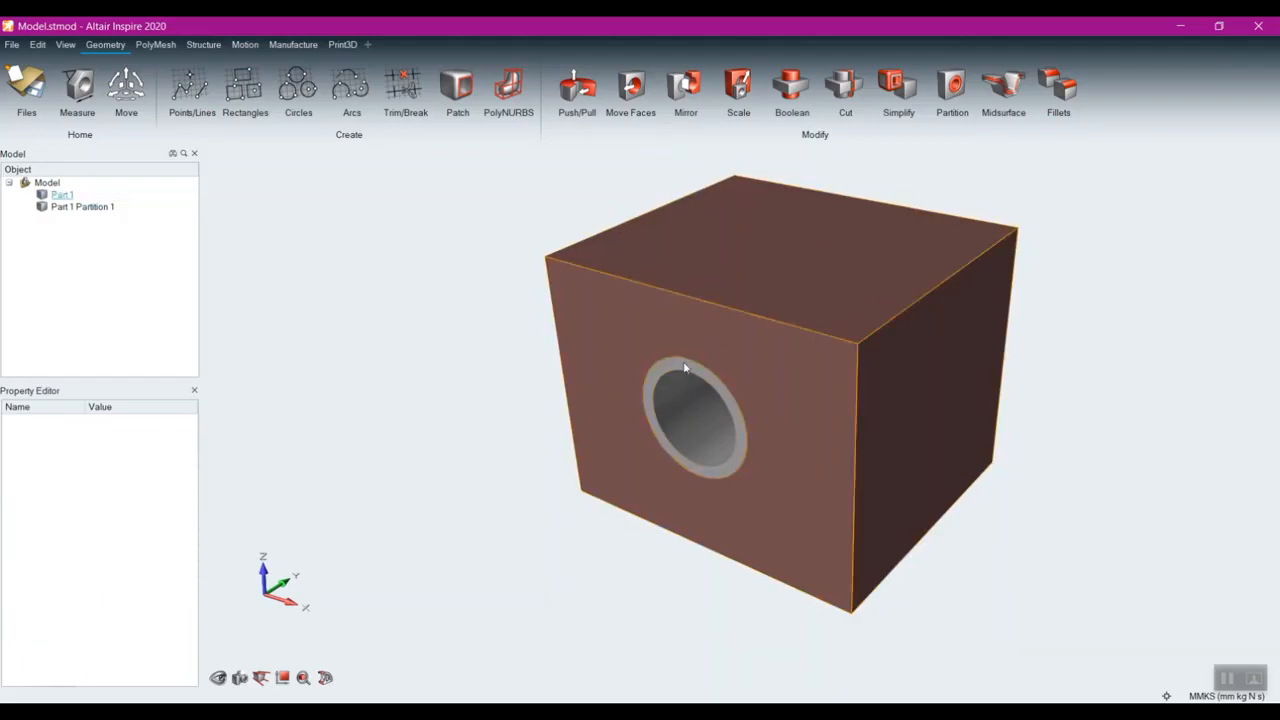
- Remove the design space designation from the block around the hole
right_drag(477, 457, 417, 510)
click(757, 442)
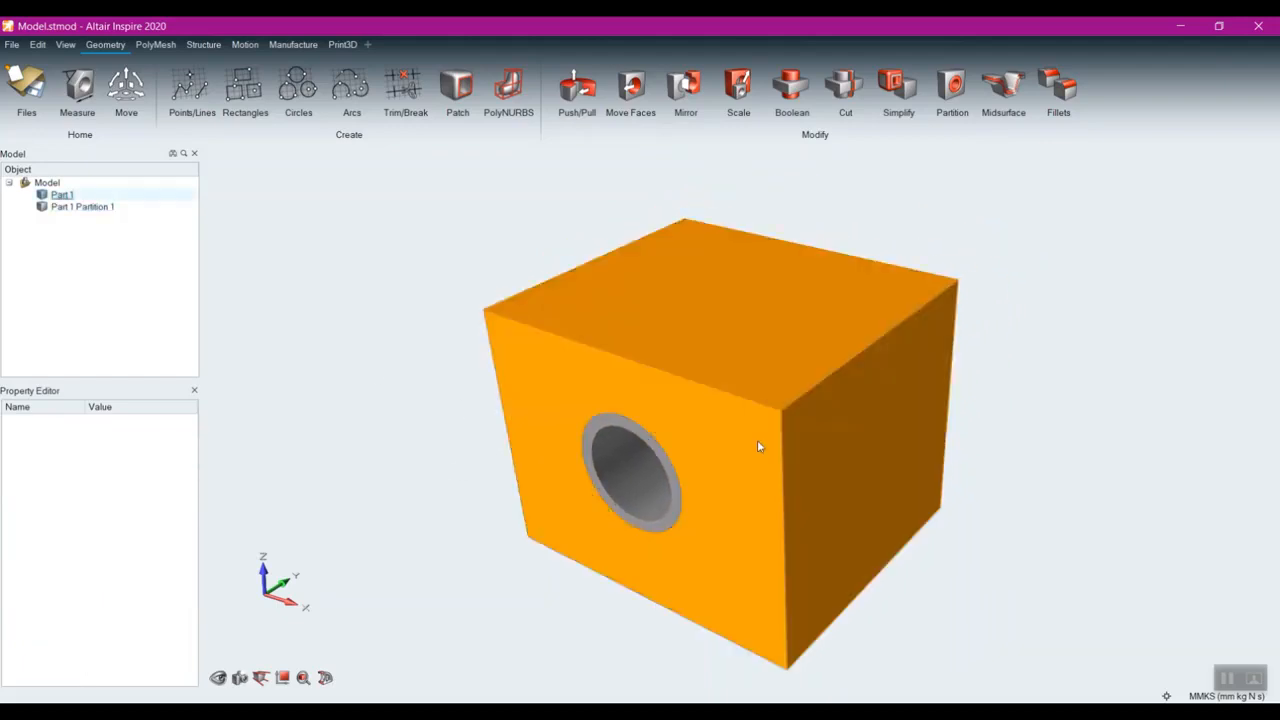
right_click(757, 442)
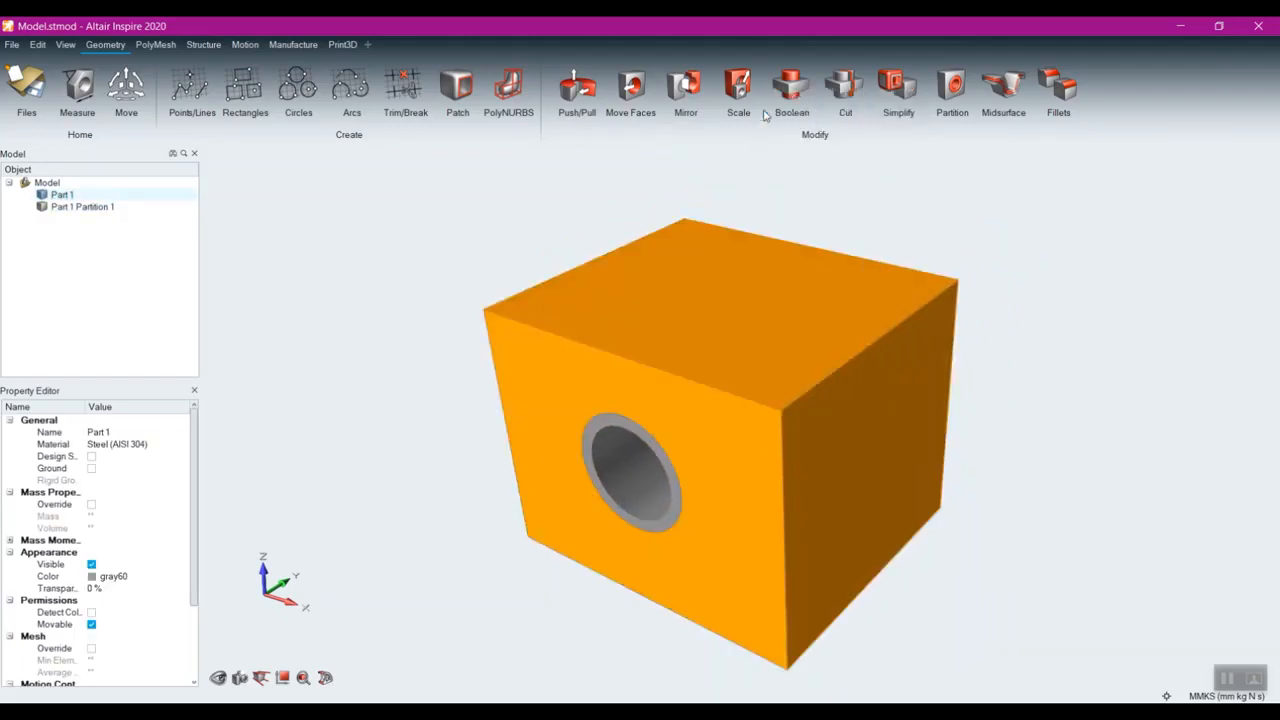
click(767, 114)
click(1148, 447)
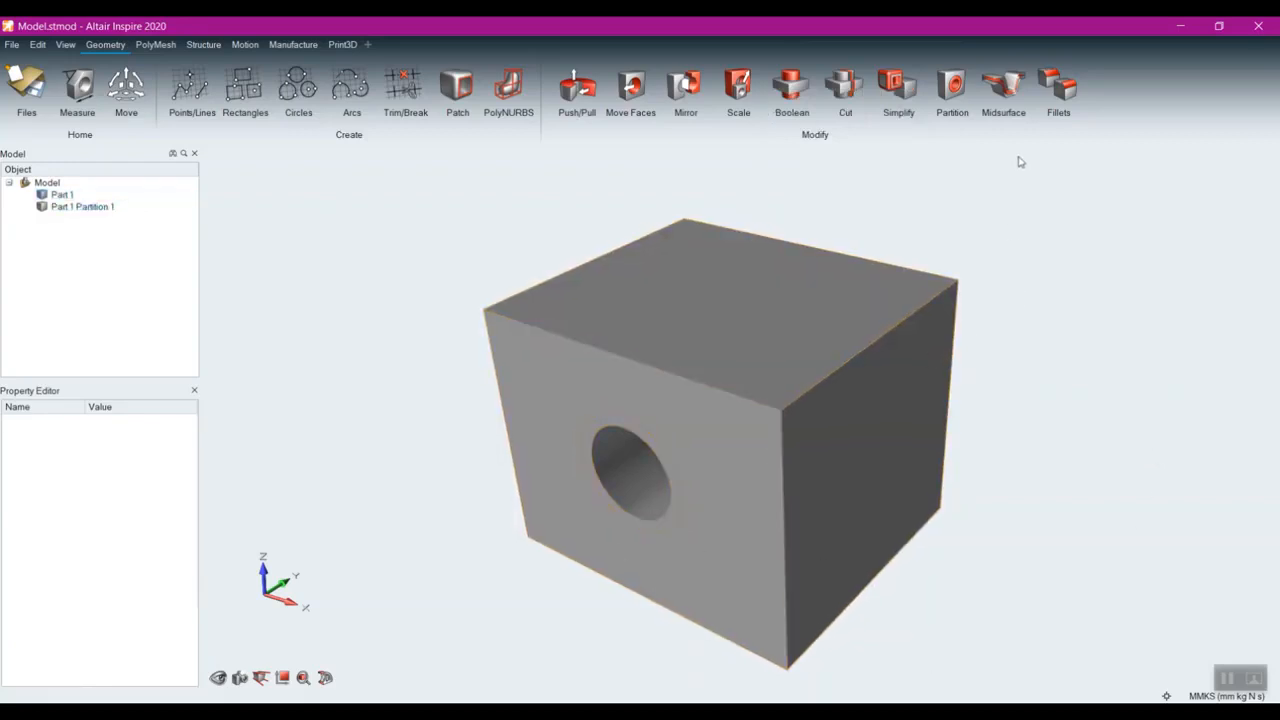
- Partition the block's flat +X side face with a 3 mm thickness and leave the Partition tool
click(953, 87)
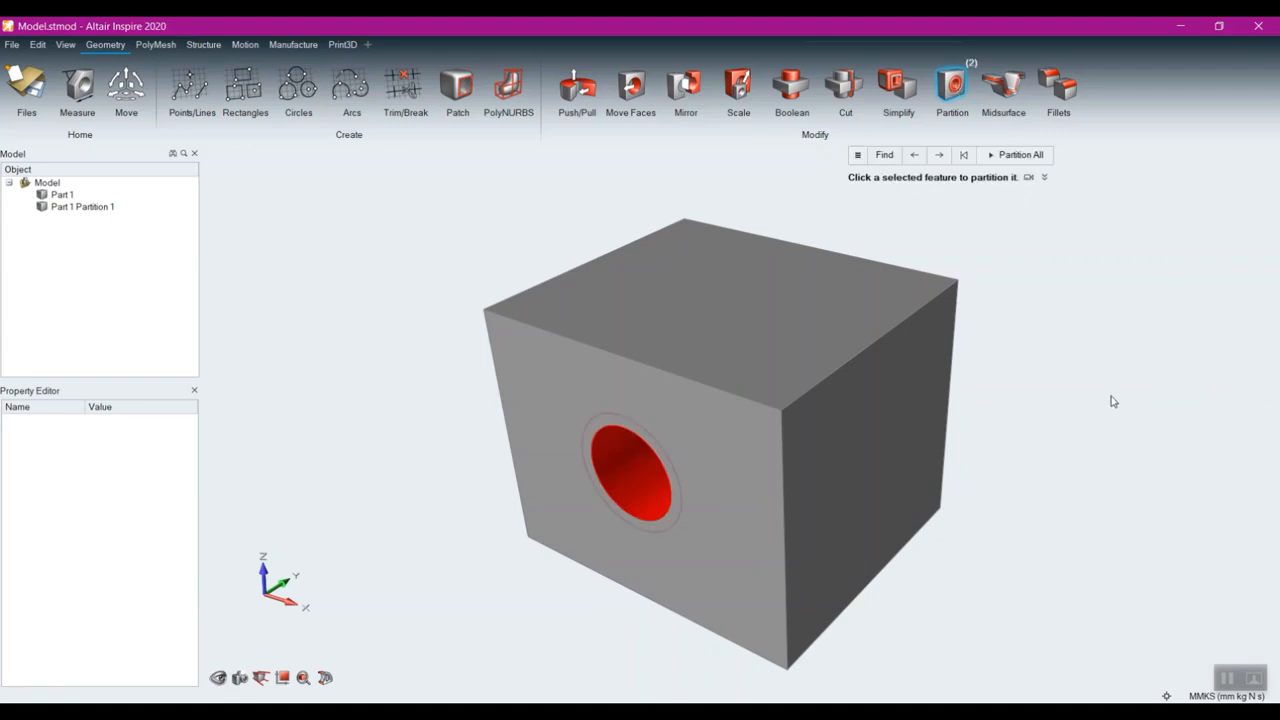
click(851, 458)
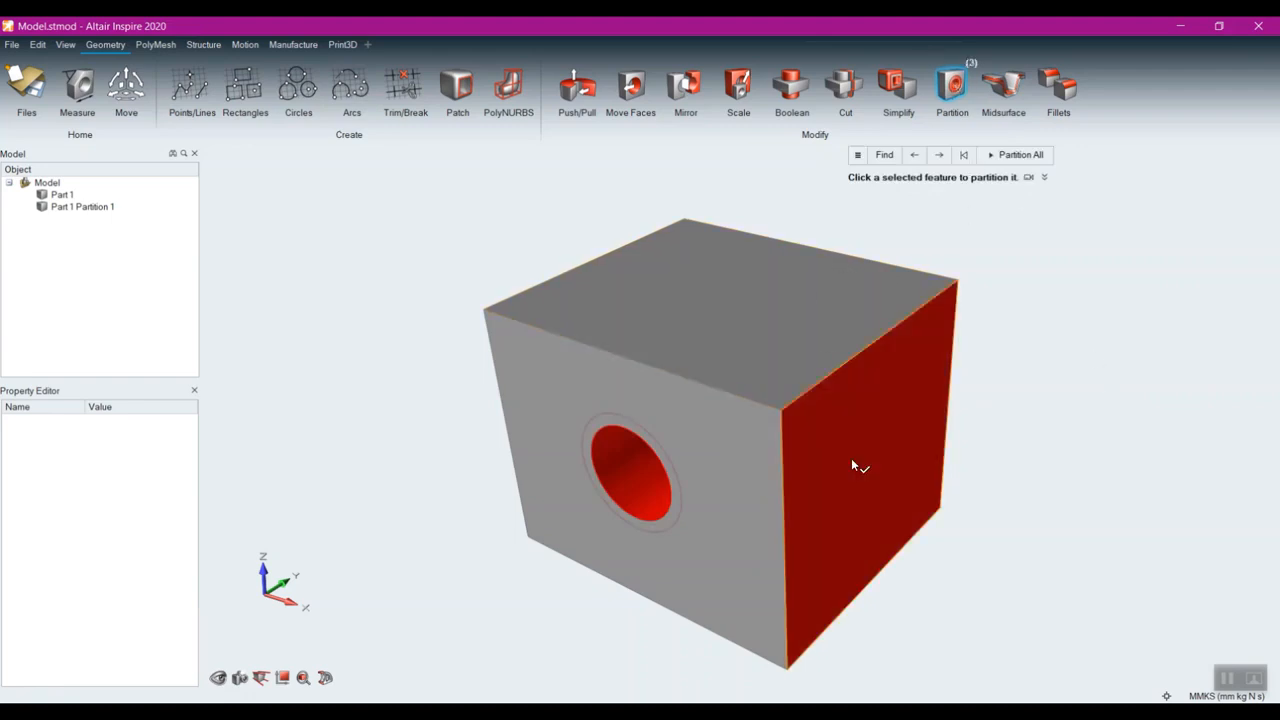
click(1020, 155)
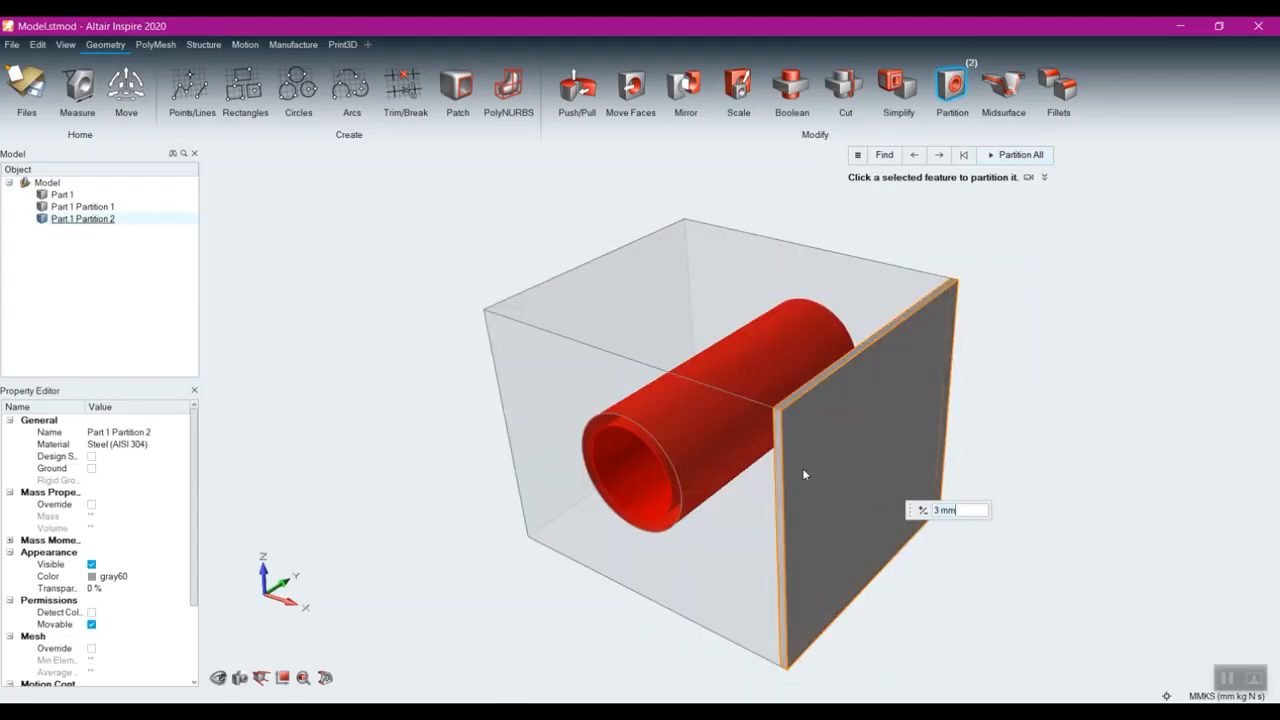
right_click(1034, 394)
right_click(1034, 394)
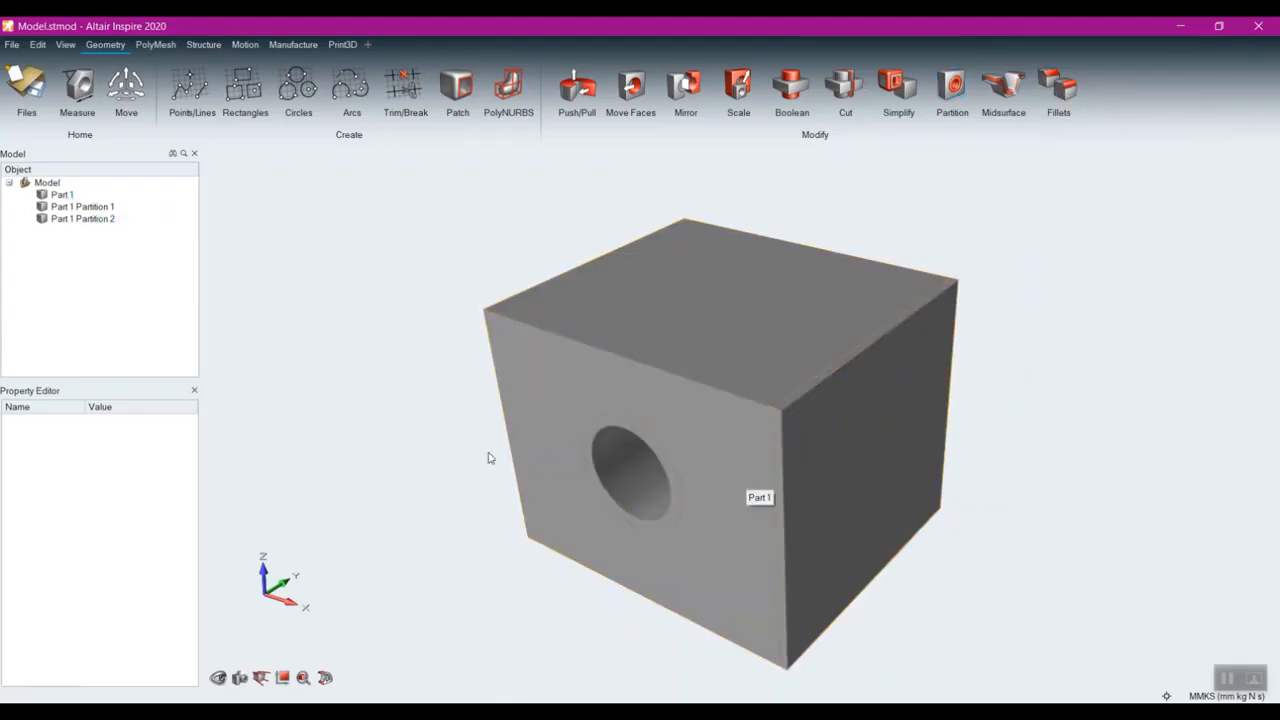
- Sketch a closed five-sided arrowhead outline on the block's top face, with its longest side about 39 mm, and leave the sketch
middle_drag(488, 458, 623, 486)
right_drag(504, 443, 654, 499)
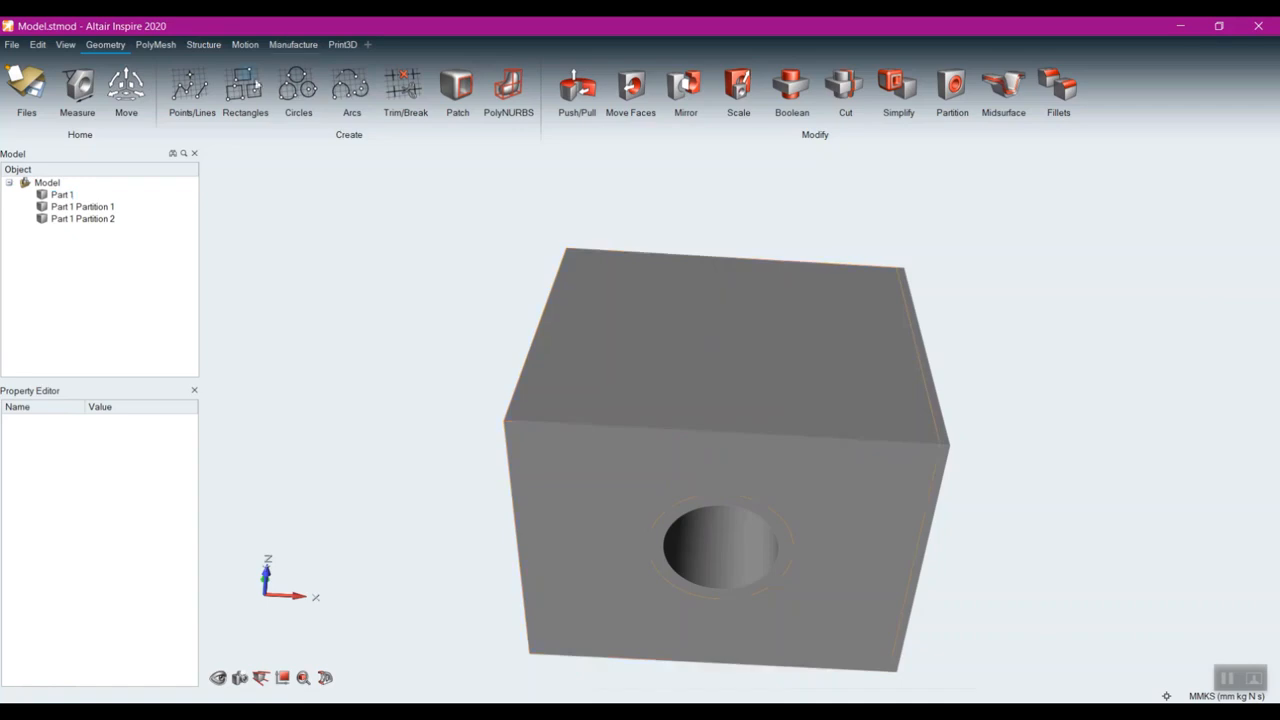
click(185, 90)
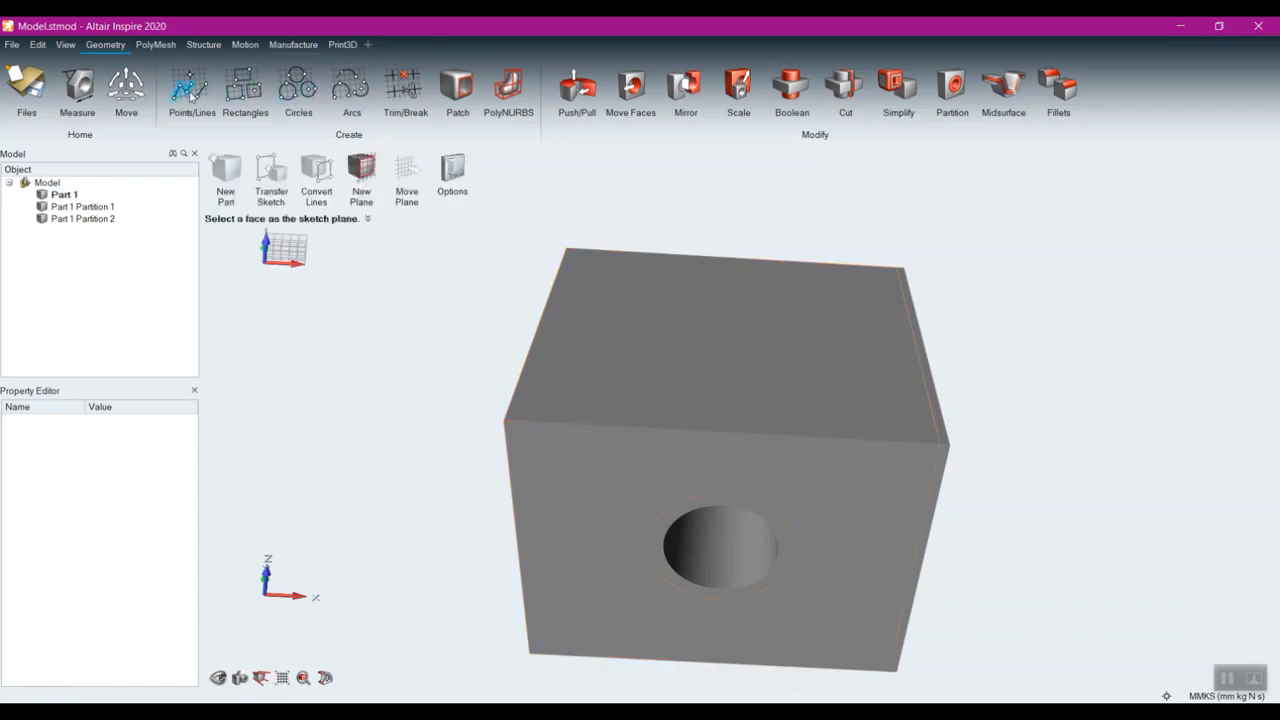
click(770, 340)
click(641, 292)
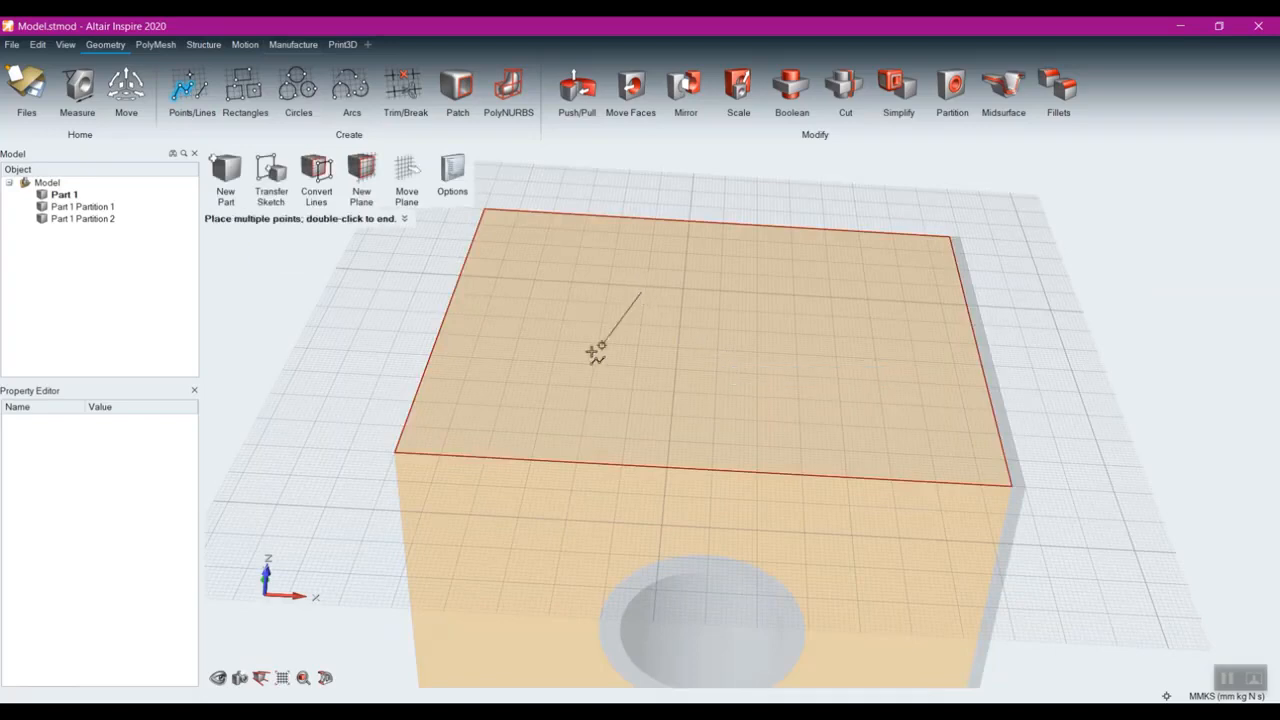
click(580, 356)
click(669, 400)
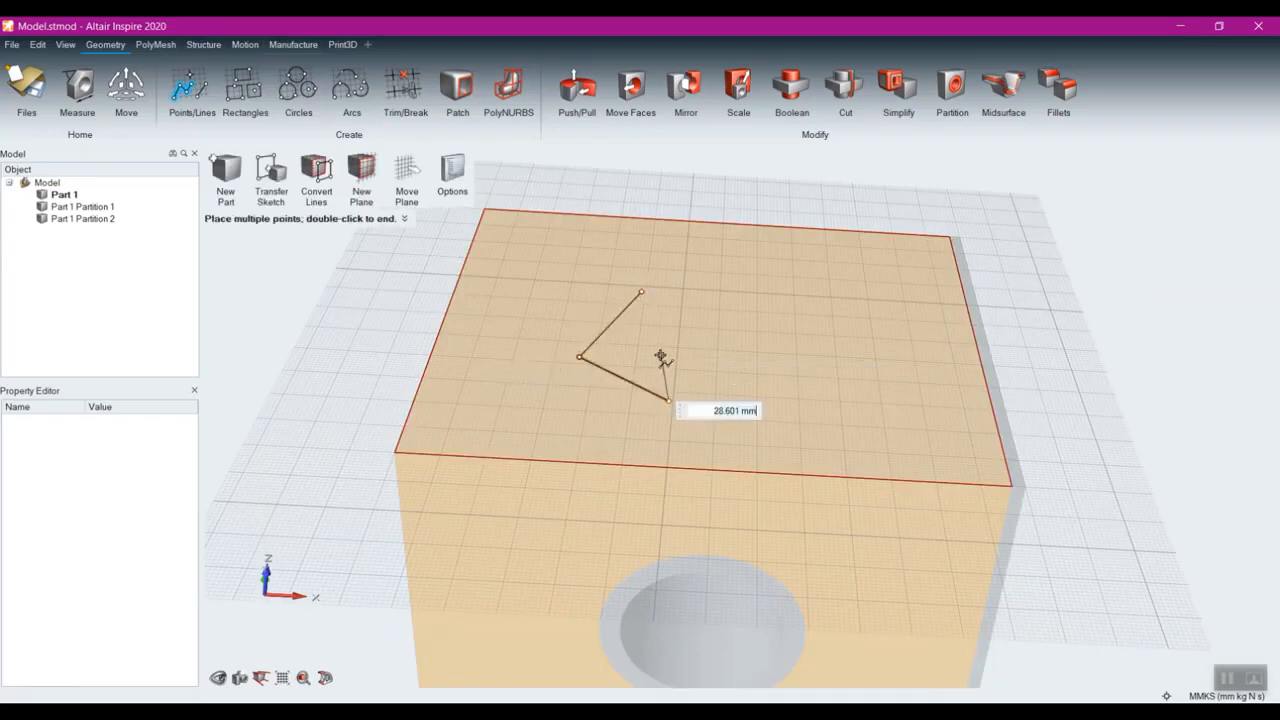
click(661, 354)
click(745, 350)
click(642, 292)
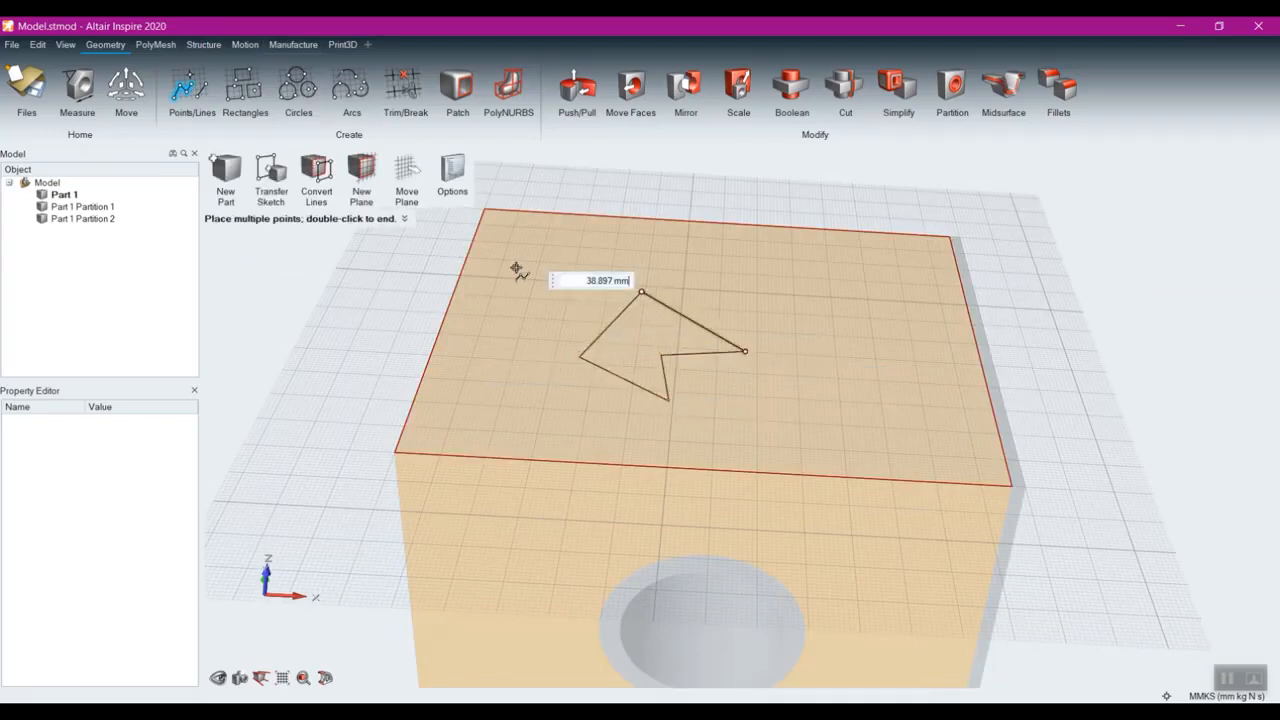
right_click(386, 278)
right_click(374, 280)
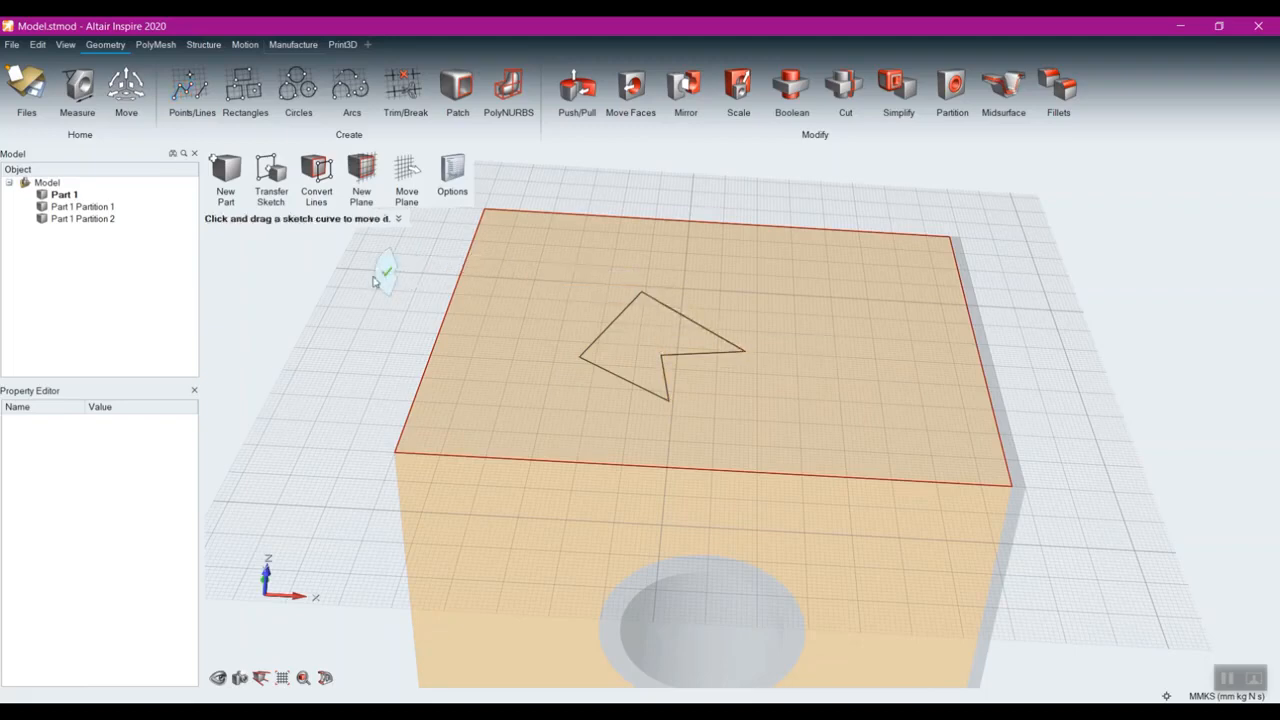
- Partition the arrowhead-shaped area on the block's top face with a 3 mm thickness
click(955, 86)
click(632, 325)
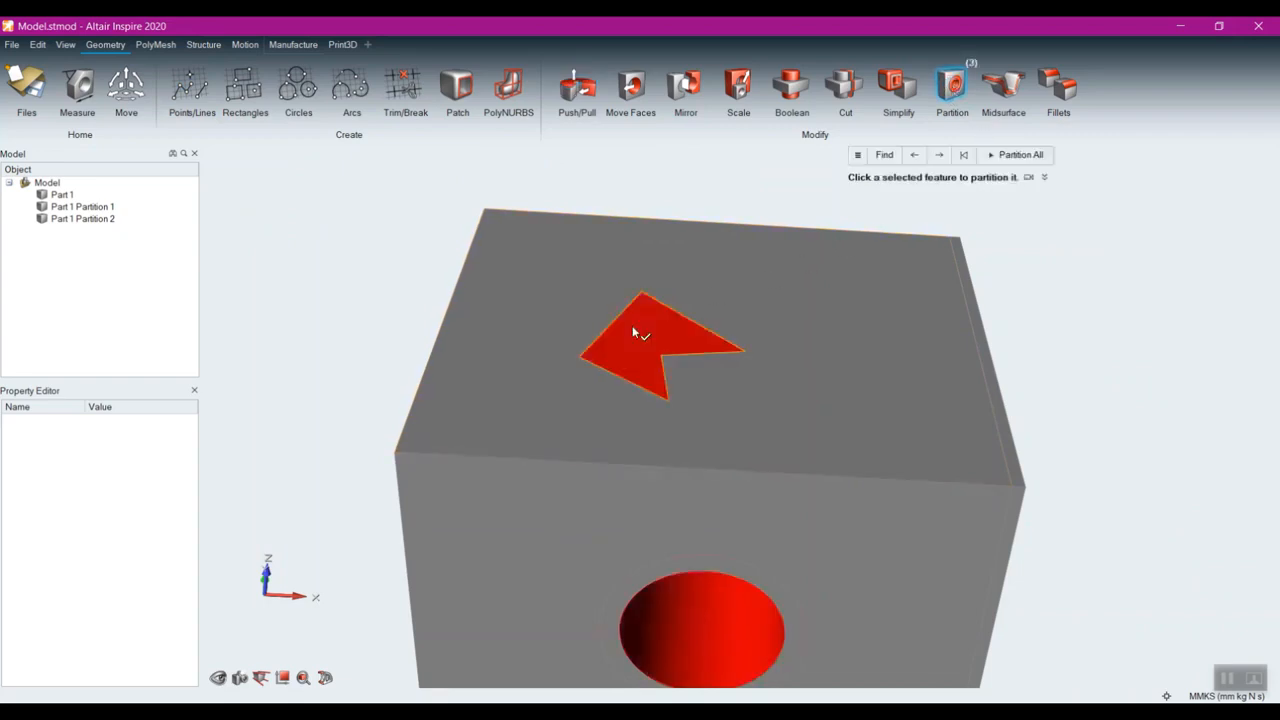
click(677, 326)
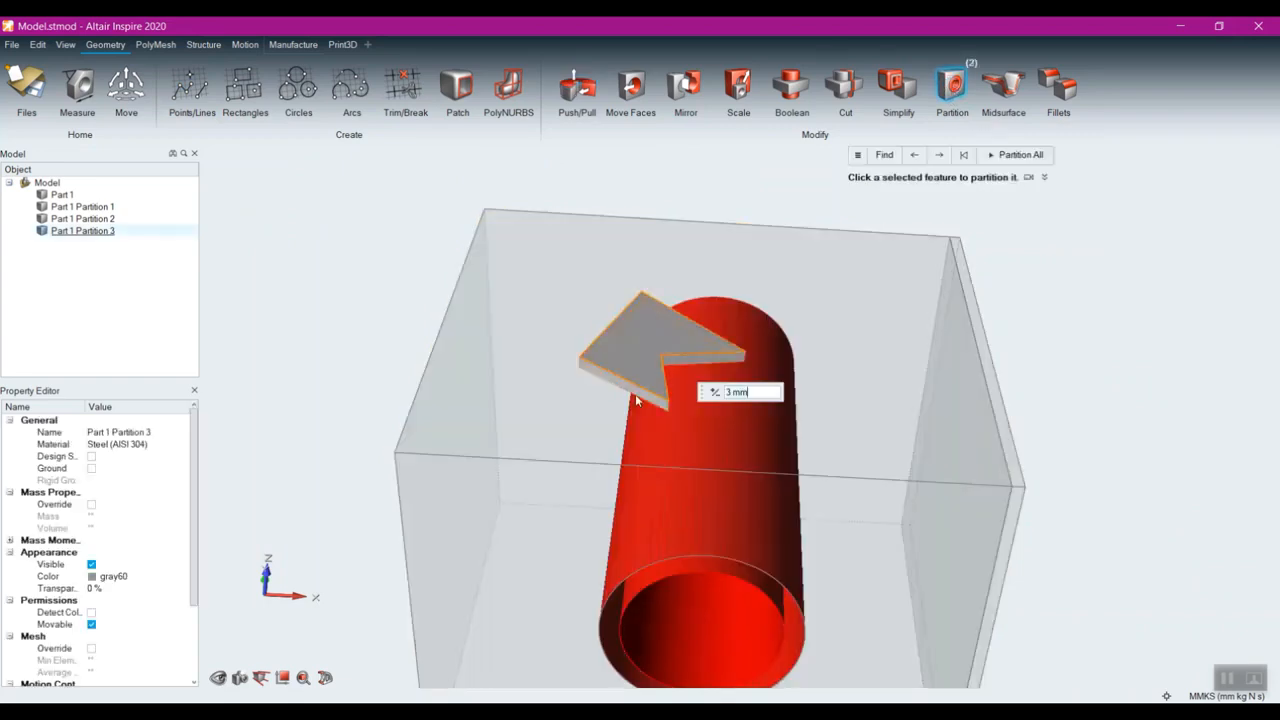
middle_drag(643, 386, 631, 357)
key(Escape)
- Mark the block around the three partitions as design space and deselect it
right_click(484, 434)
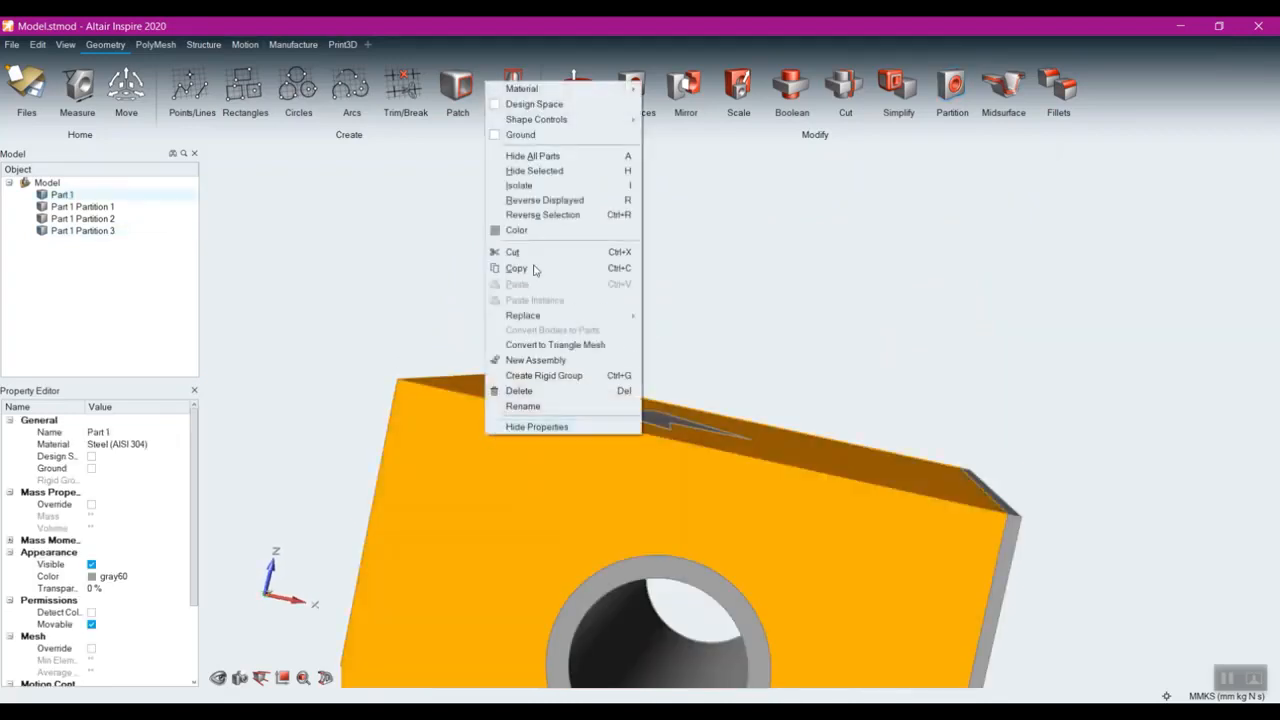
click(534, 104)
middle_drag(802, 261, 729, 314)
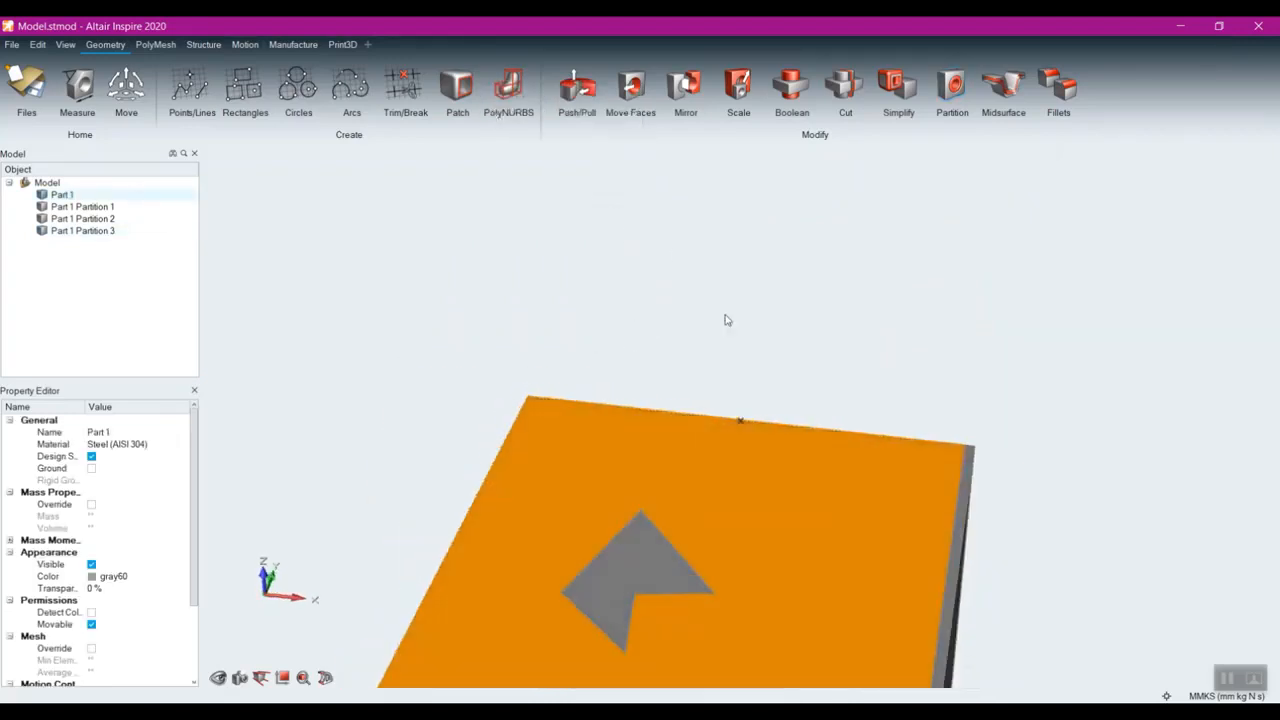
right_click(730, 313)
click(590, 194)
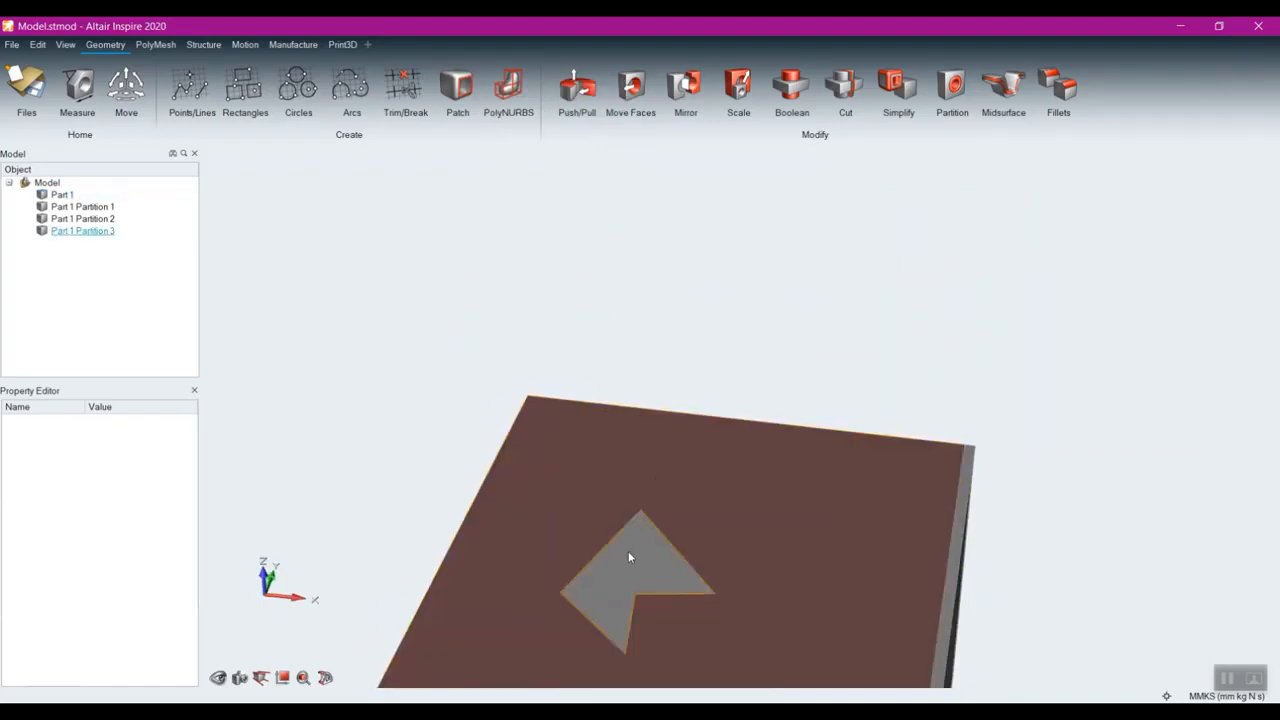
middle_drag(800, 405, 760, 246)
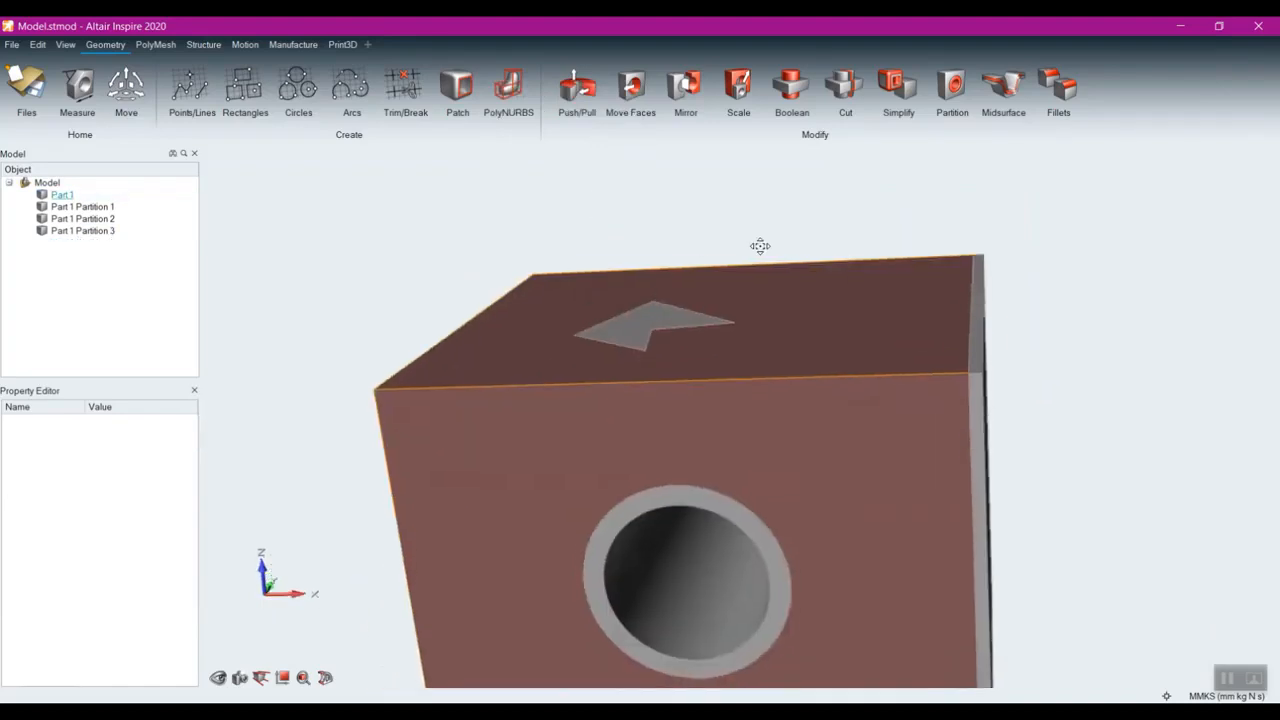
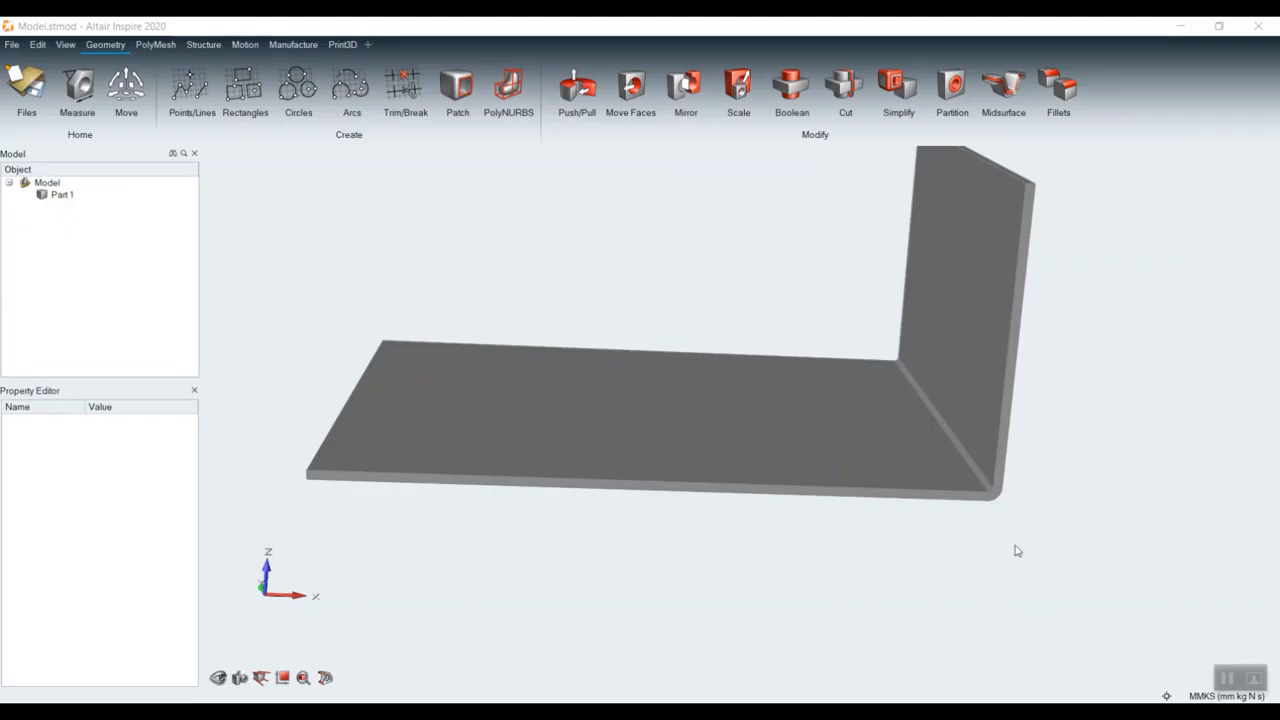
- Choose the L-shaped thin solid for midsurface extraction
mouse_move(1051, 574)
right_down()
mouse_move(1046, 531)
mouse_move(1002, 532)
mouse_move(1006, 551)
mouse_move(1057, 557)
mouse_move(1074, 586)
mouse_move(1082, 578)
right_up()
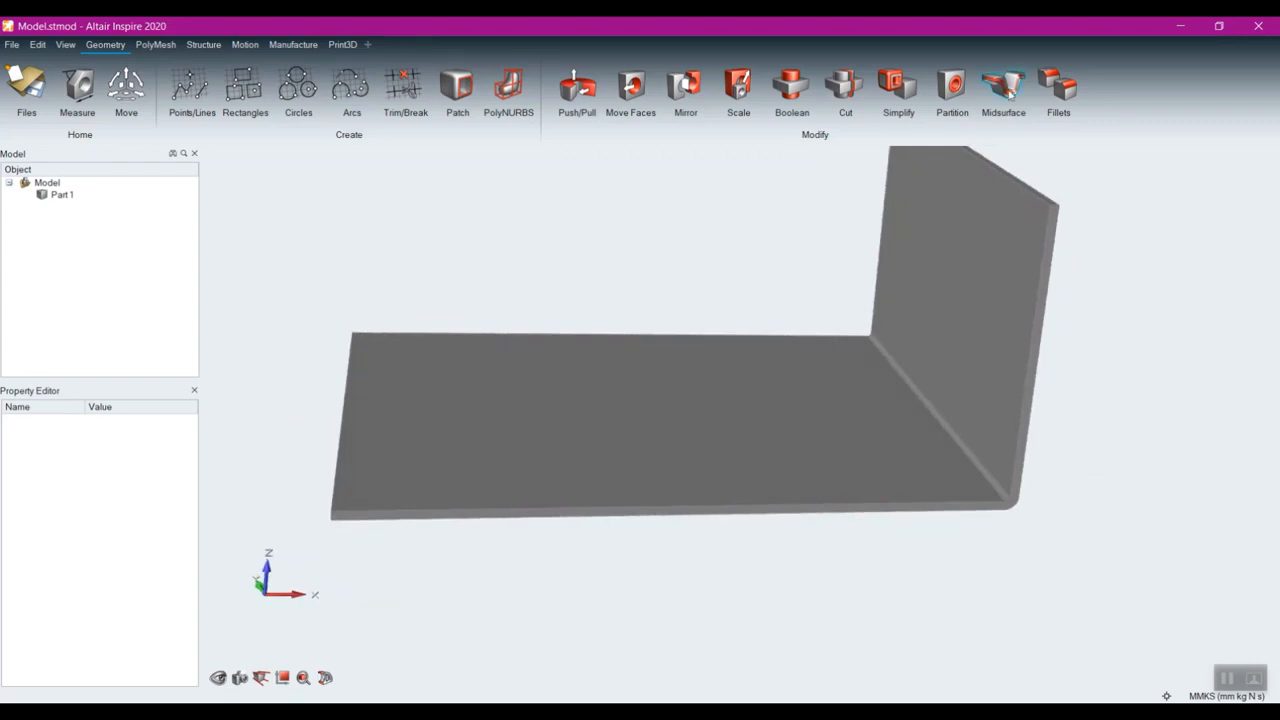
click(1009, 91)
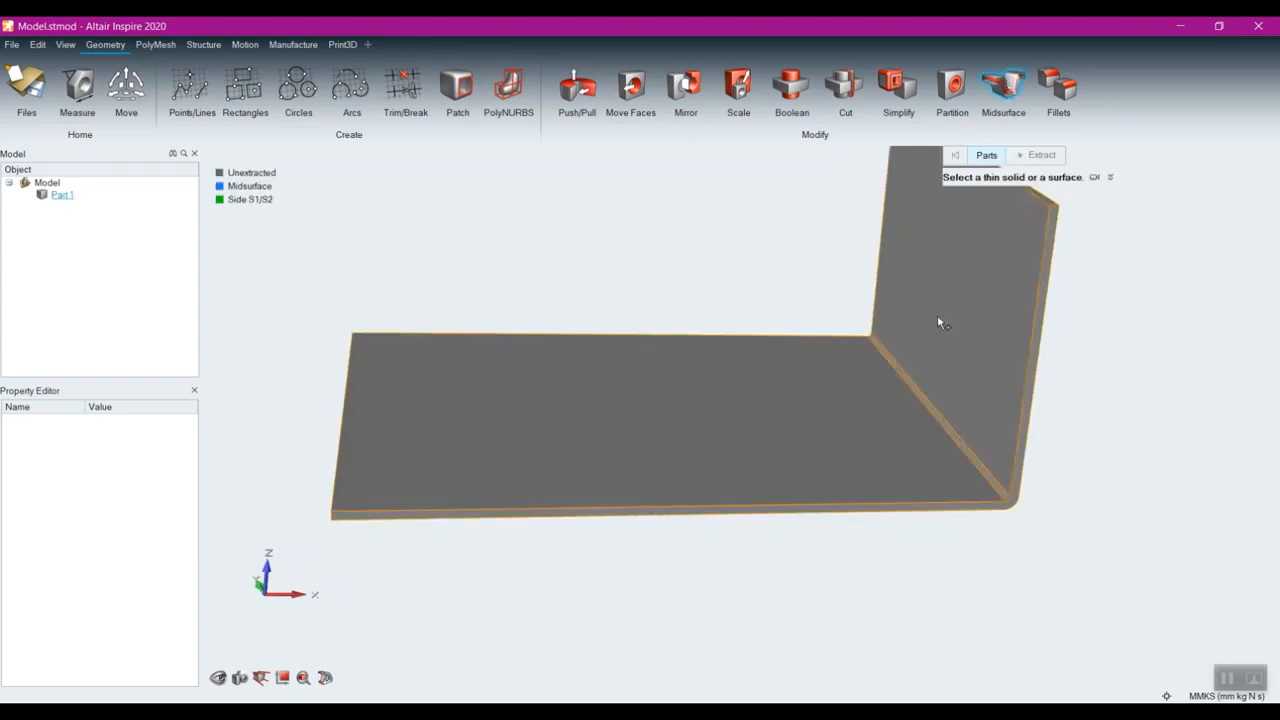
click(703, 446)
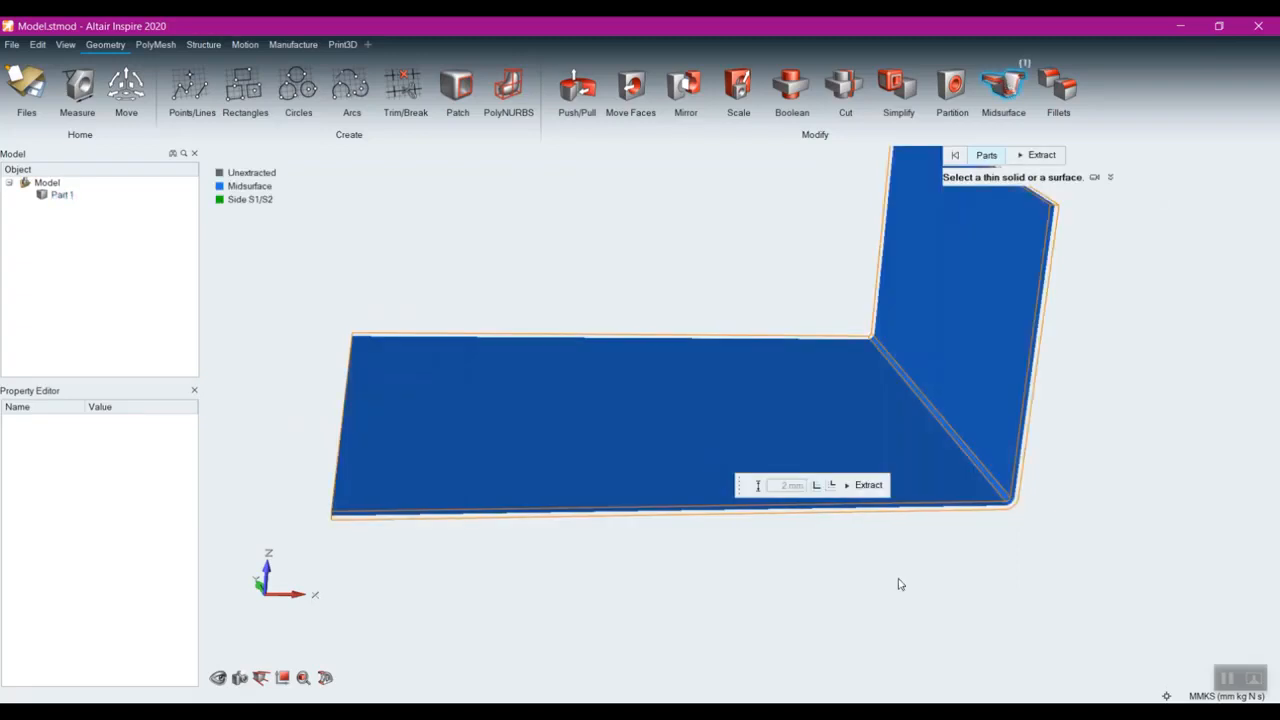
right_drag(932, 556, 886, 533)
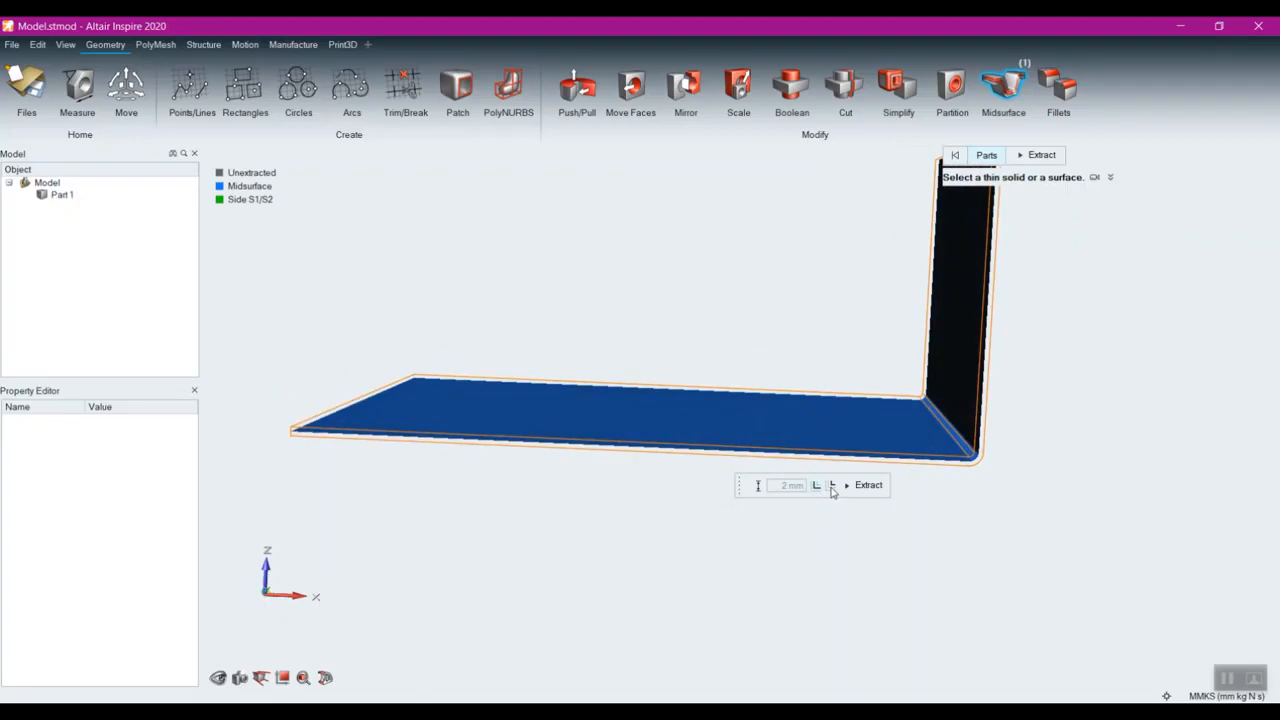
- Preview the extraction on each outer side of the L-shaped part and return to the midsurface placement
click(832, 487)
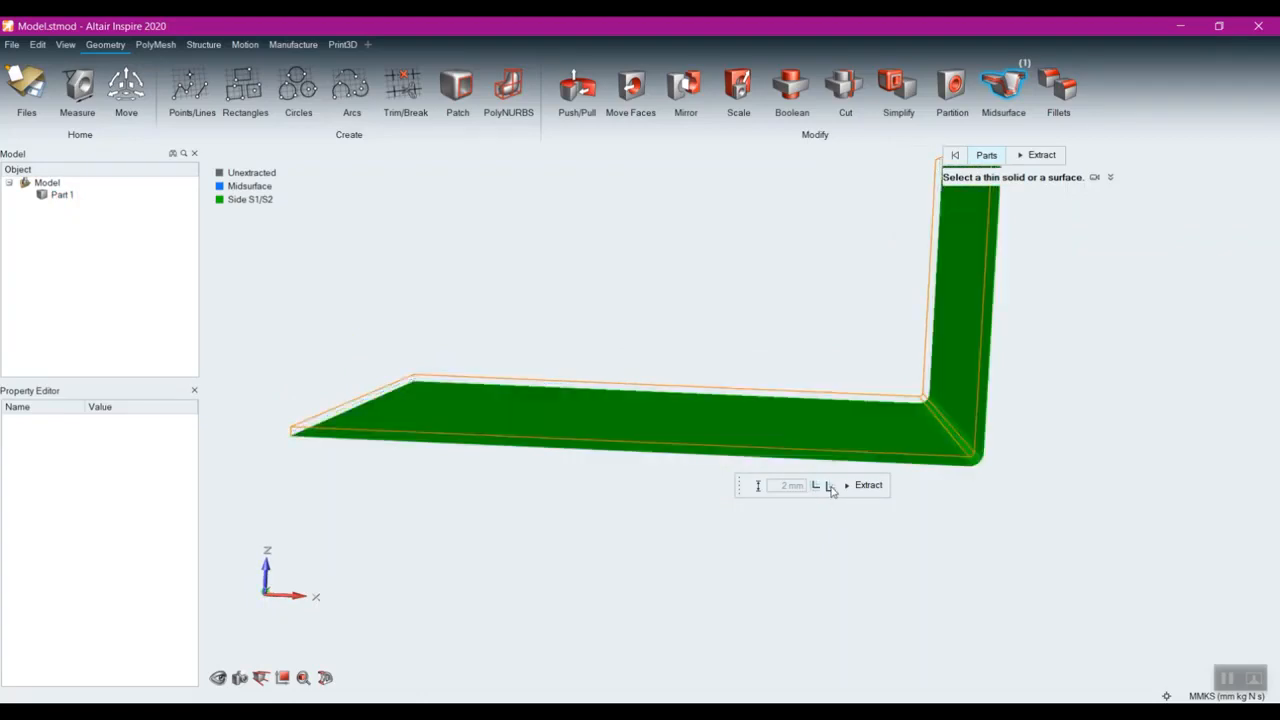
click(831, 488)
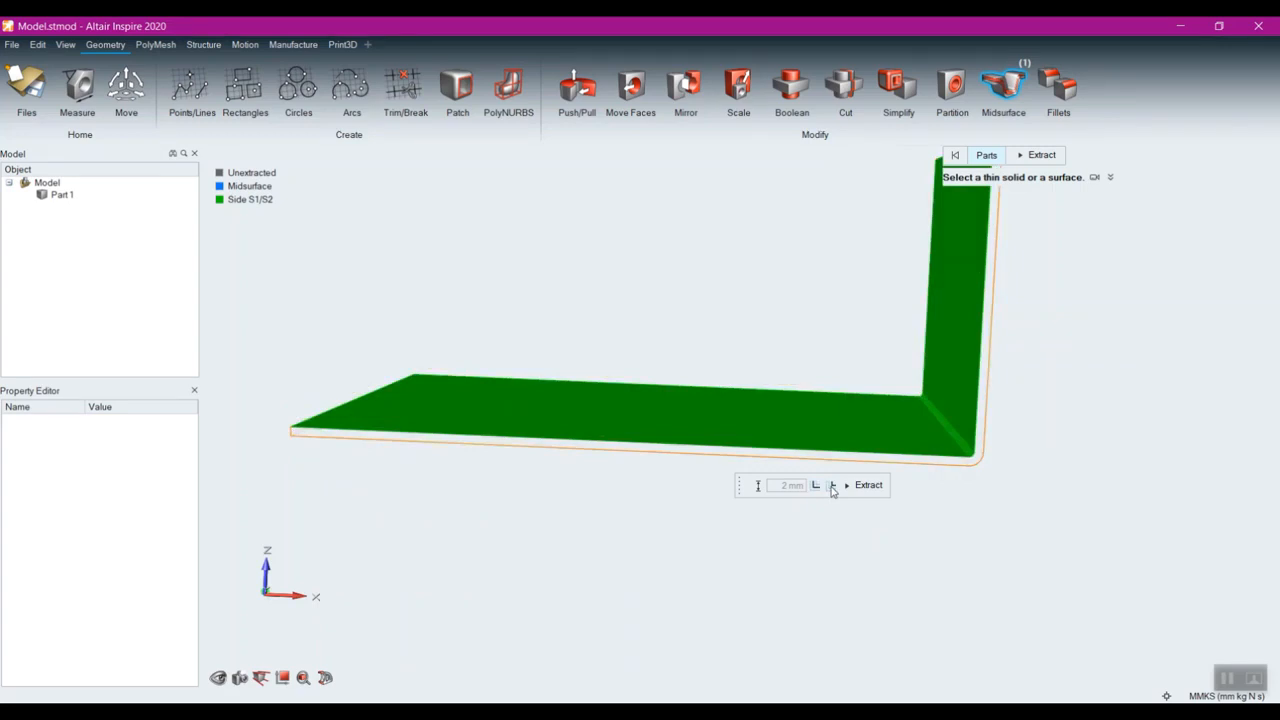
click(832, 487)
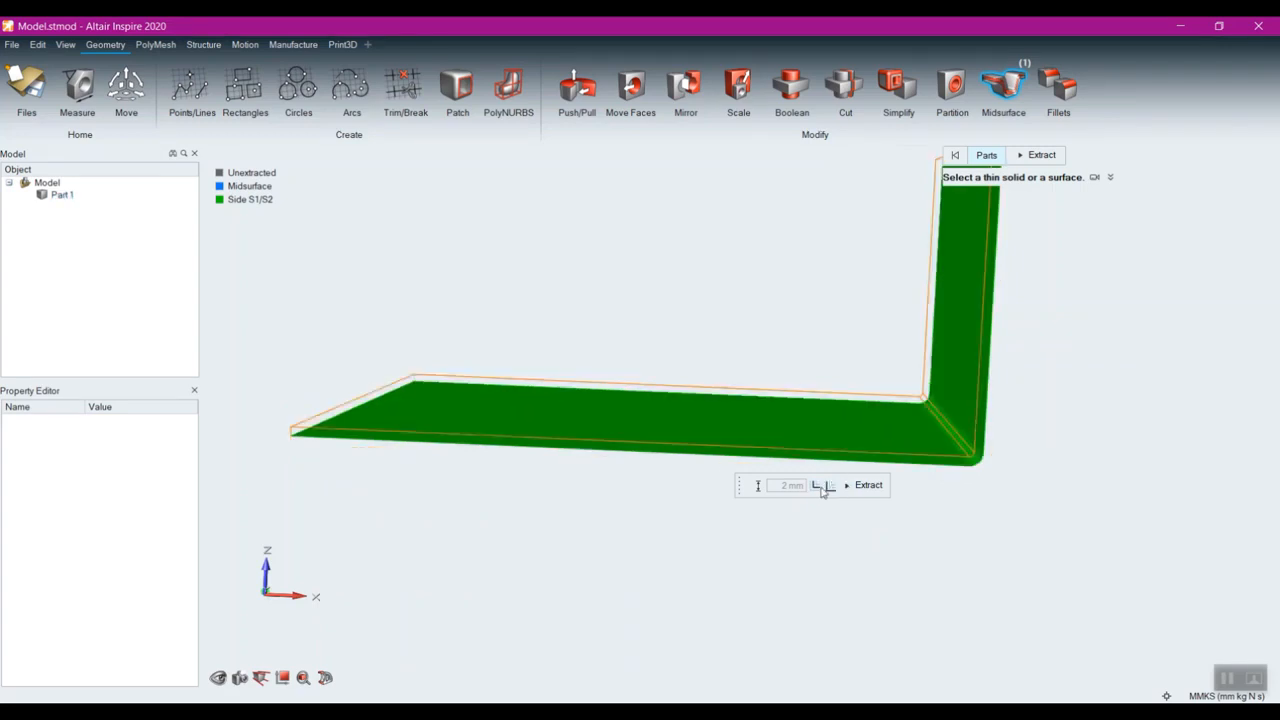
click(816, 487)
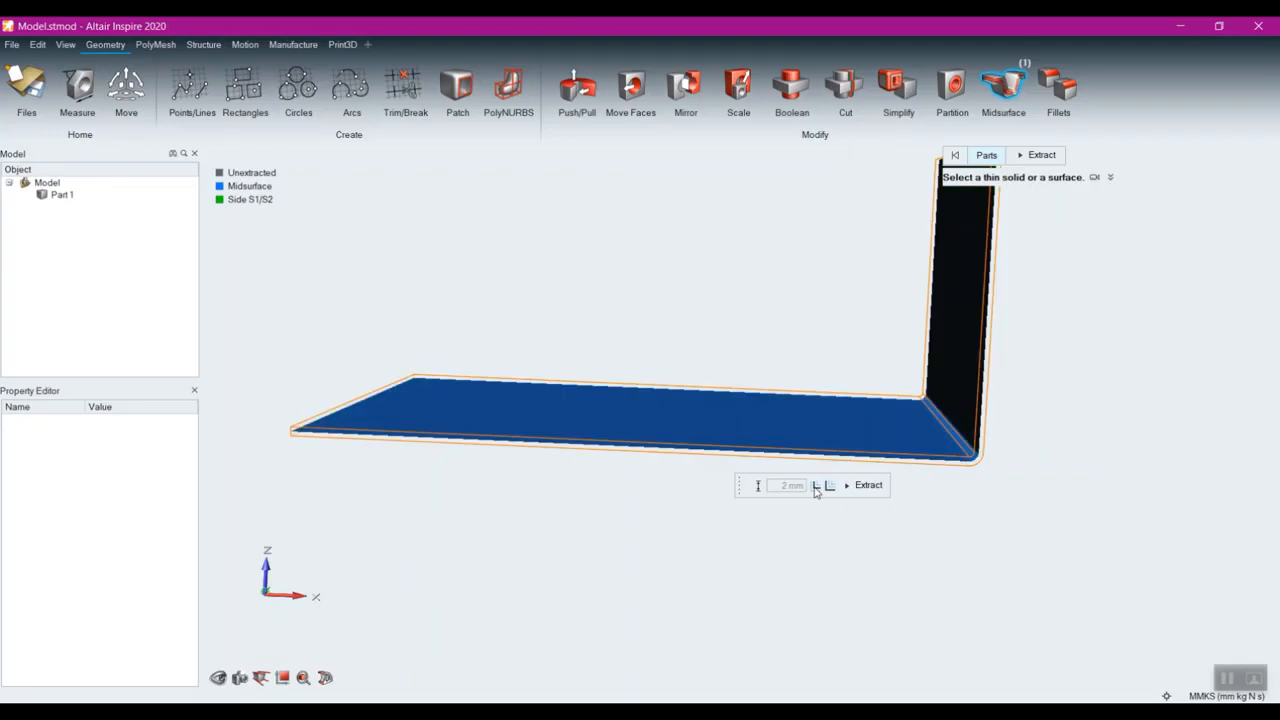
- Extract the midsurface of the L-shaped part and leave the Midsurface tool
click(866, 487)
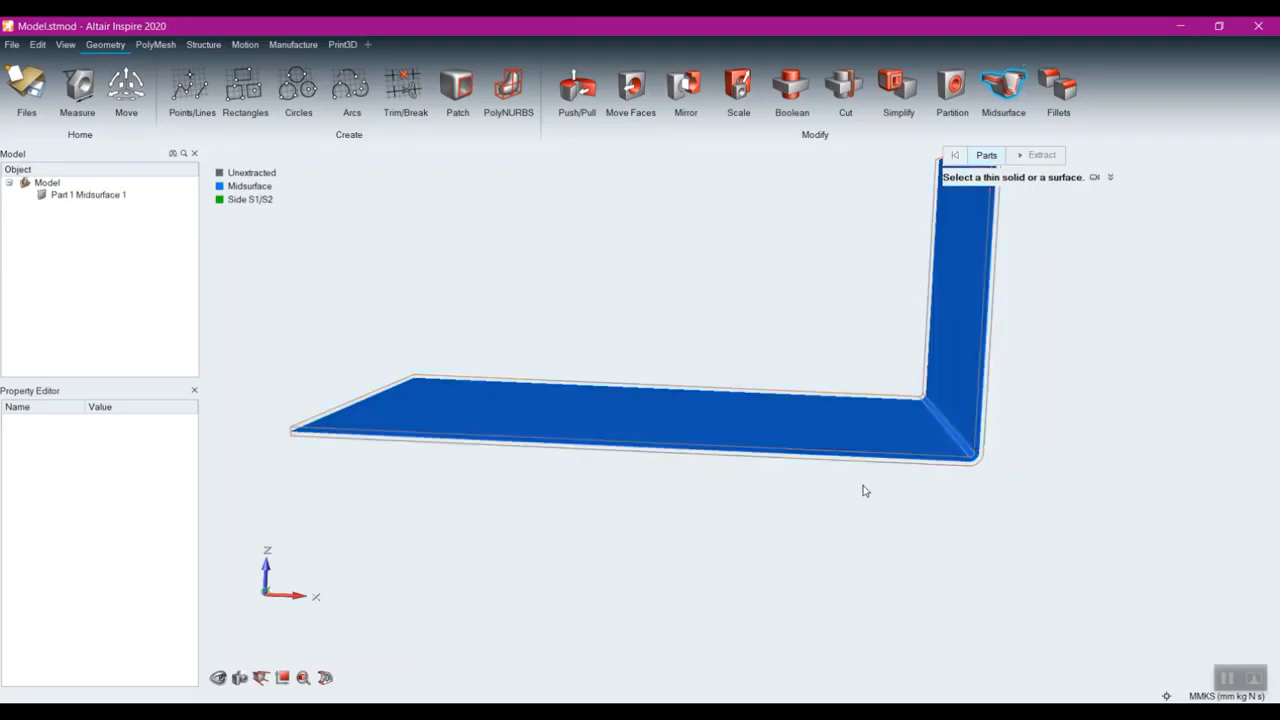
right_click(901, 530)
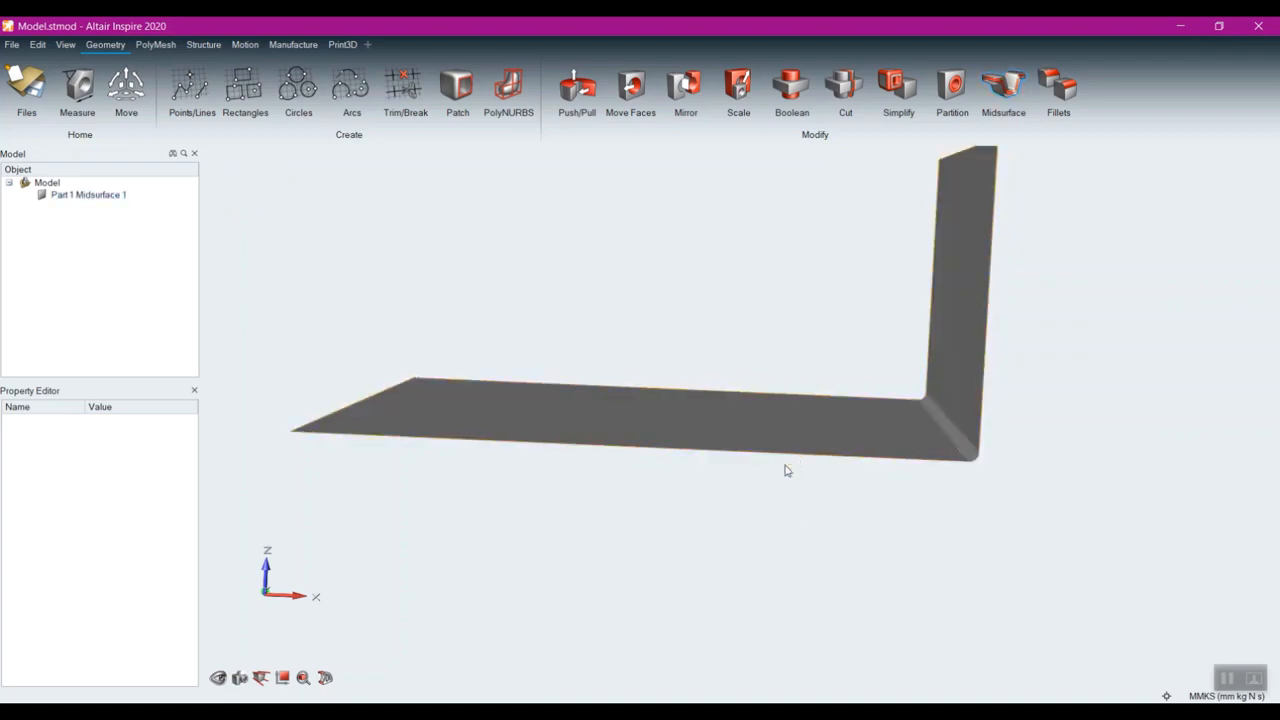
middle_drag(741, 519, 760, 582)
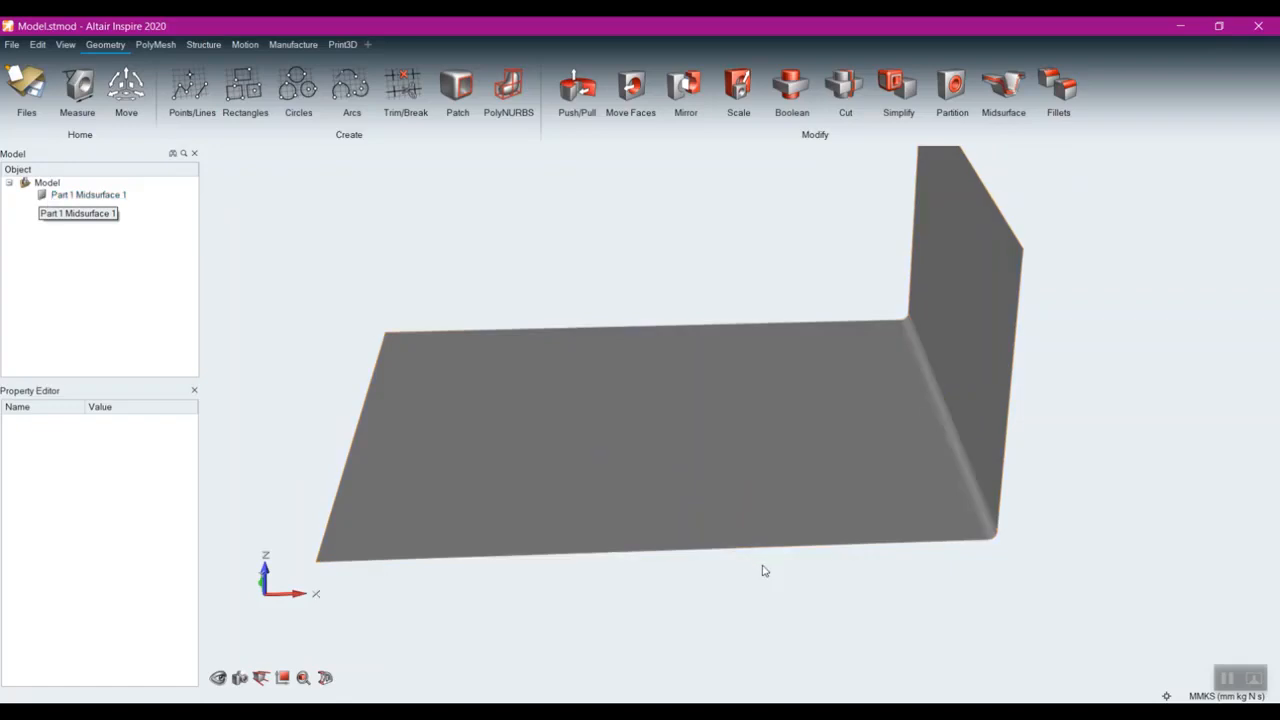
mouse_move(763, 570)
middle_down()
mouse_move(897, 591)
mouse_move(846, 534)
mouse_move(860, 560)
mouse_move(916, 595)
middle_up()
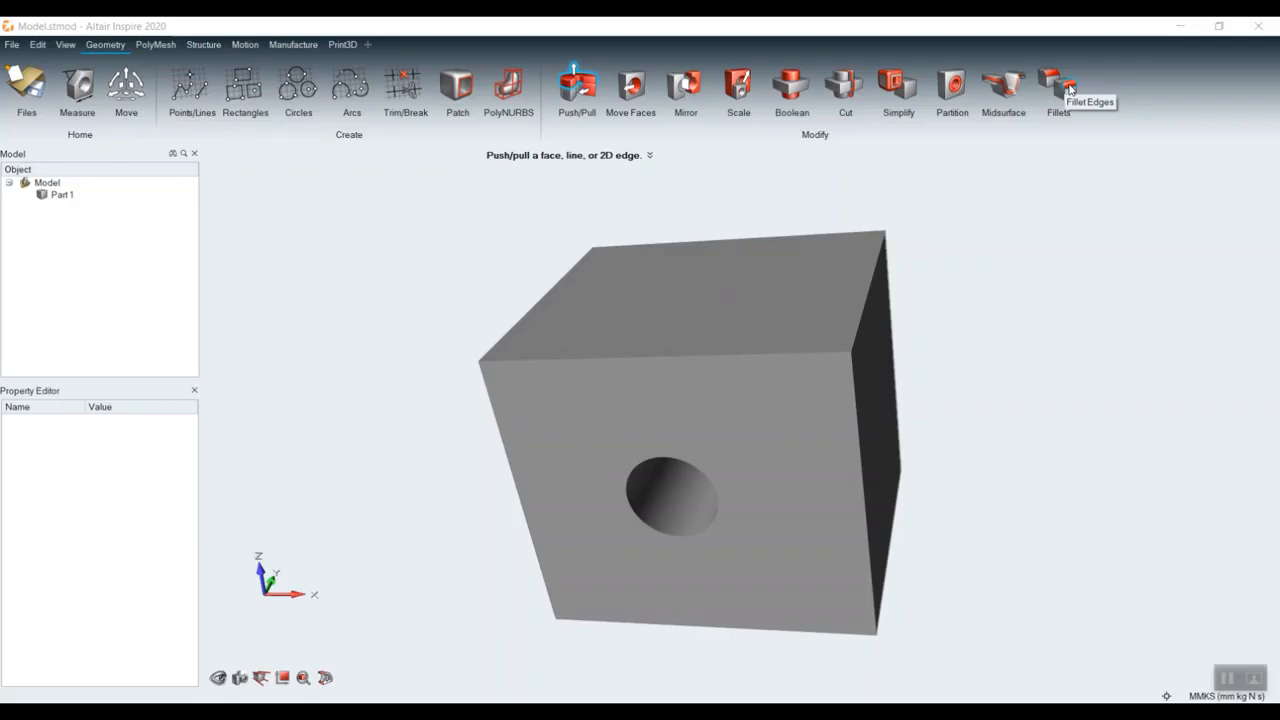
- Preview a fillet on the block's top edge above the hole, trying a 5 mm radius and settling on 10 mm
click(1069, 89)
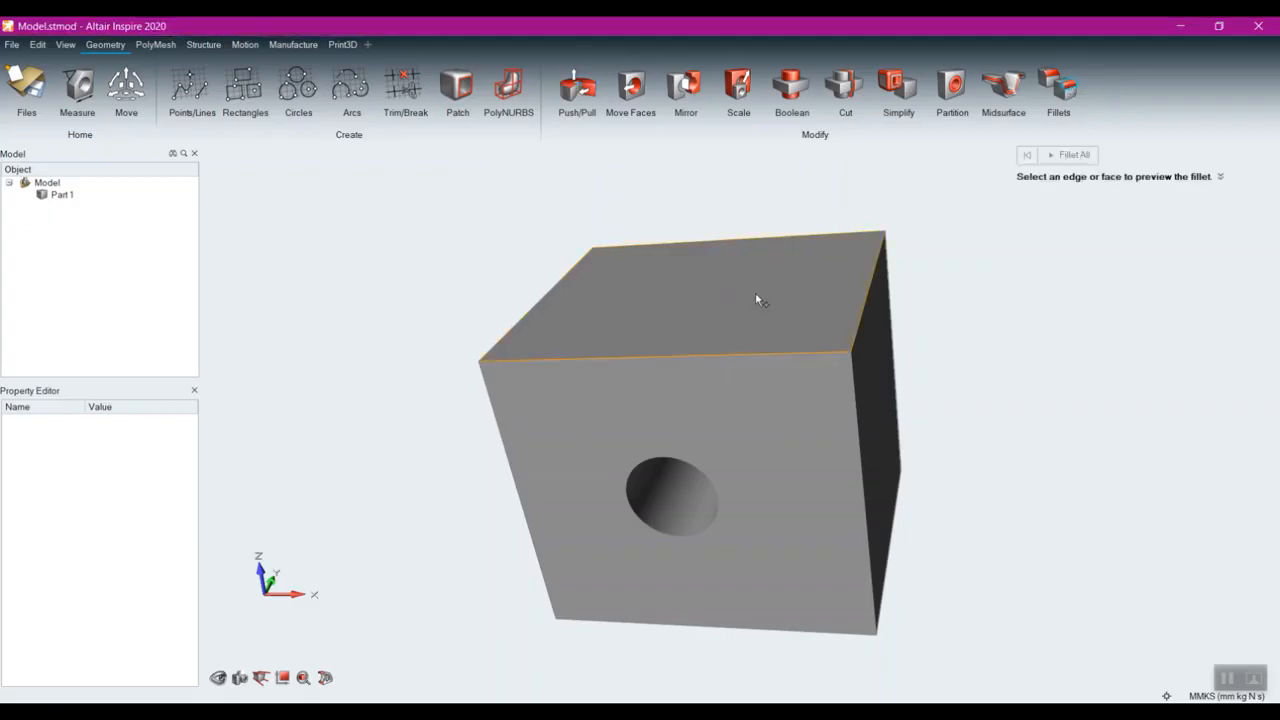
click(753, 356)
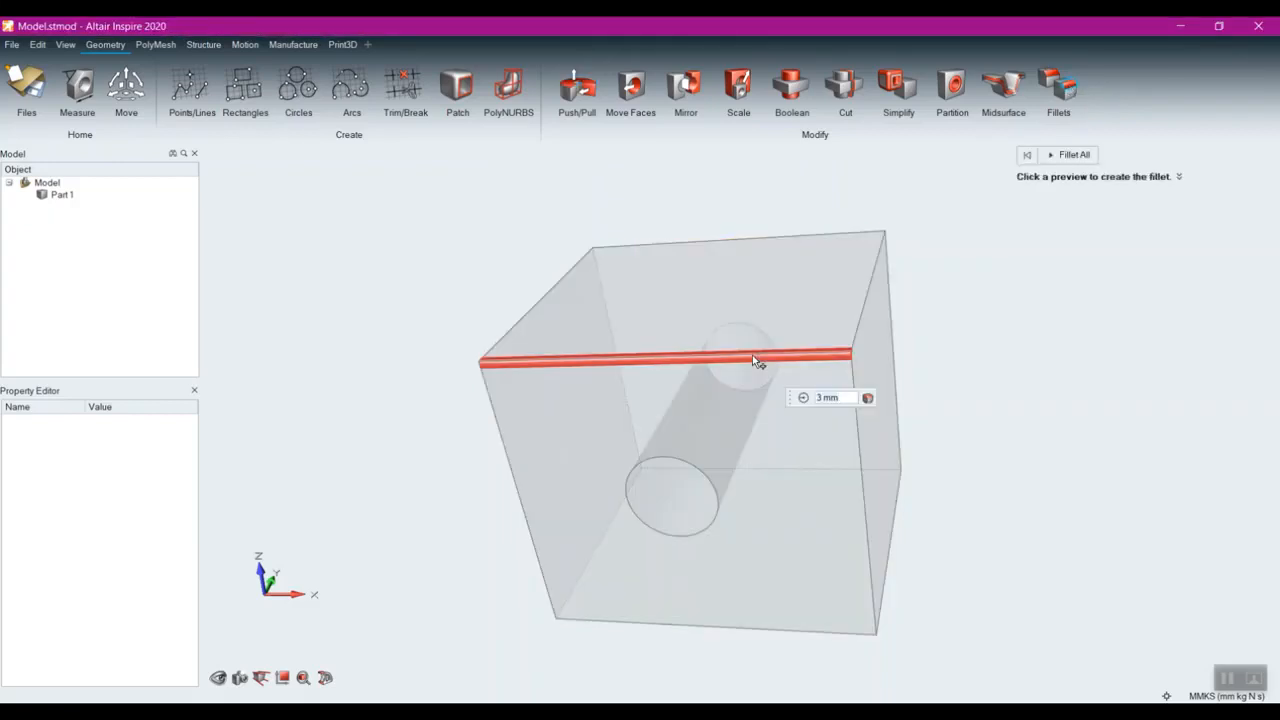
text(5)
key(Return)
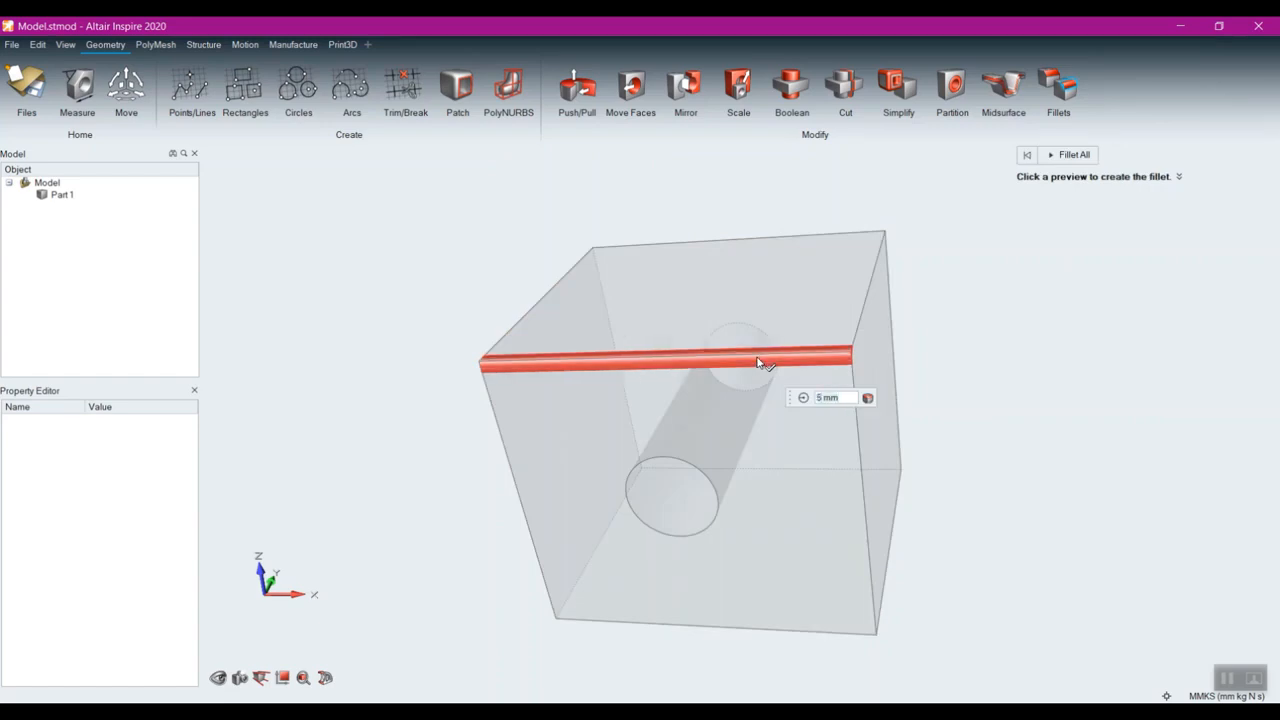
text(10)
key(Return)
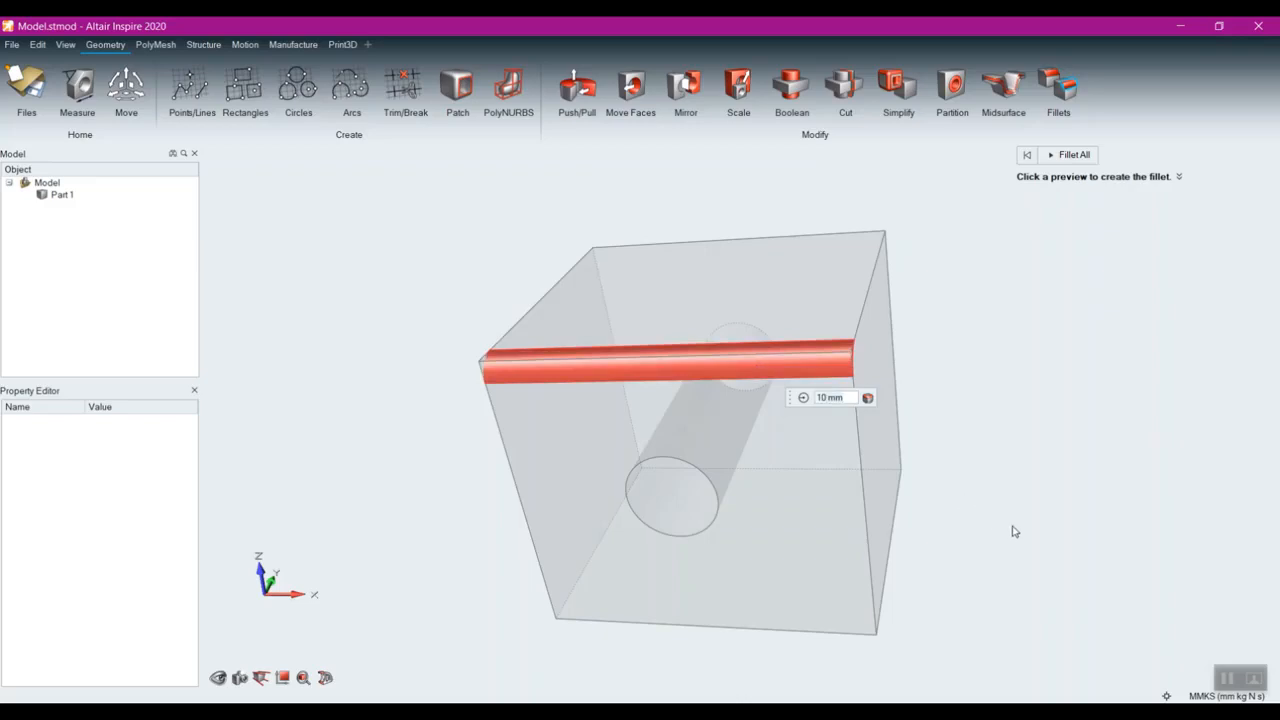
- Add the adjoining top edge and the vertical edge at the same corner to the 10 mm fillet preview
middle_drag(1019, 550, 910, 568)
click(904, 375)
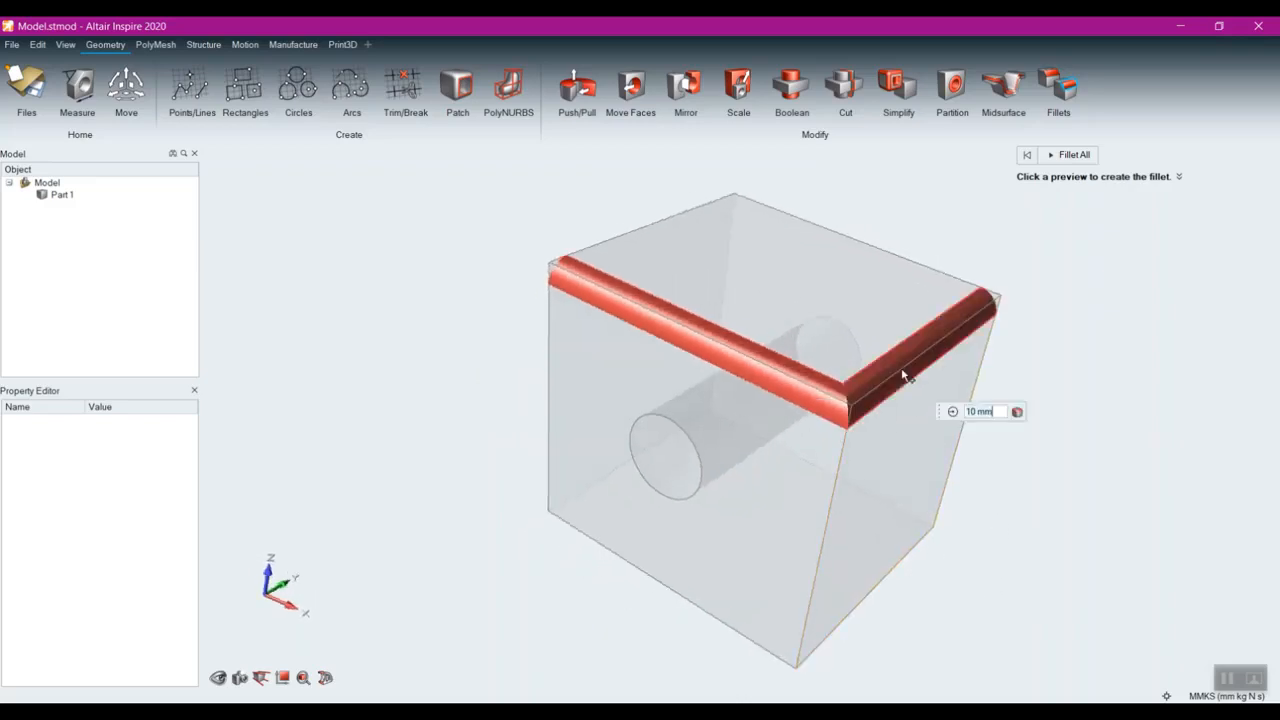
scroll(865, 415, up, 2)
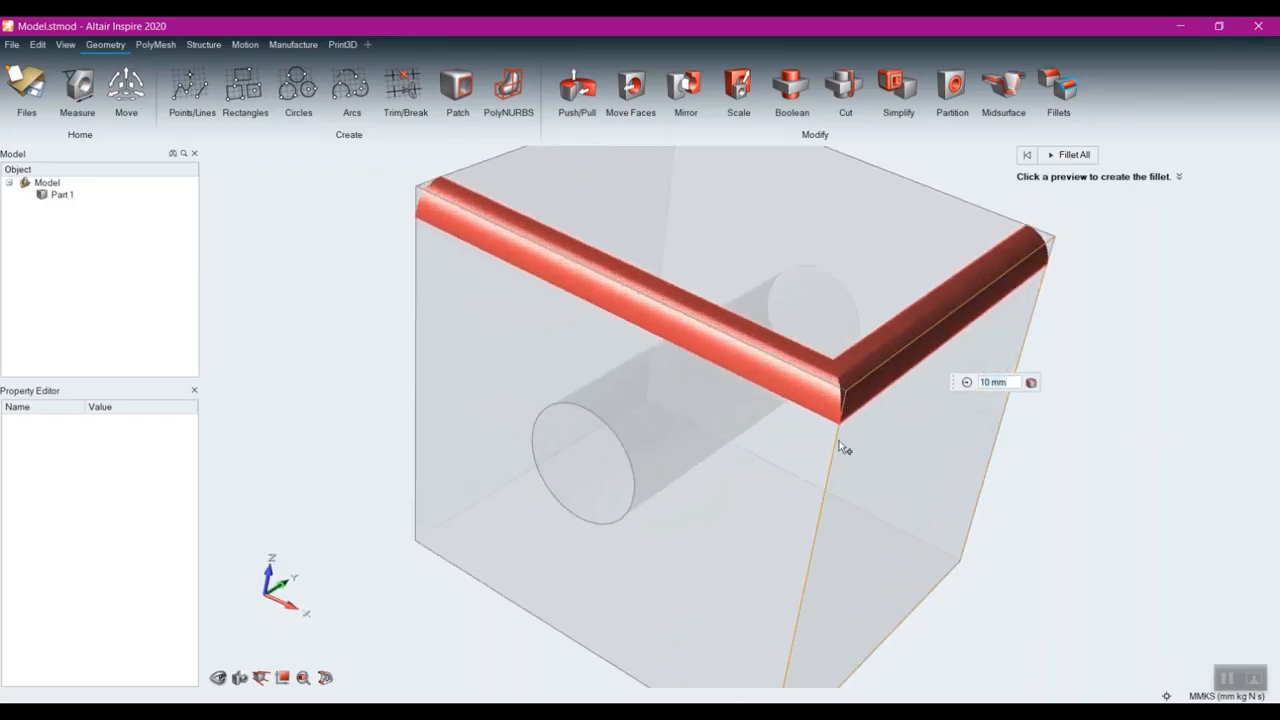
click(829, 467)
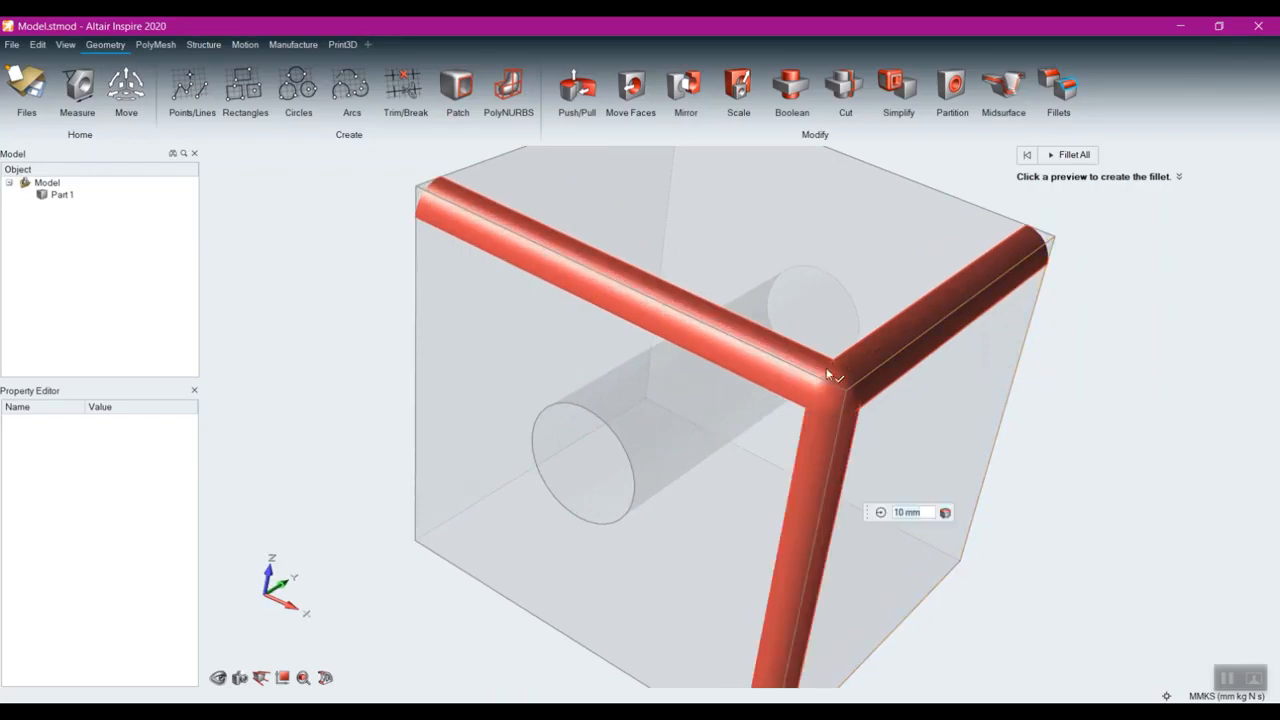
mouse_move(950, 437)
right_down()
mouse_move(930, 410)
mouse_move(857, 371)
mouse_move(891, 400)
mouse_move(887, 415)
right_up()
scroll(887, 415, down, 4)
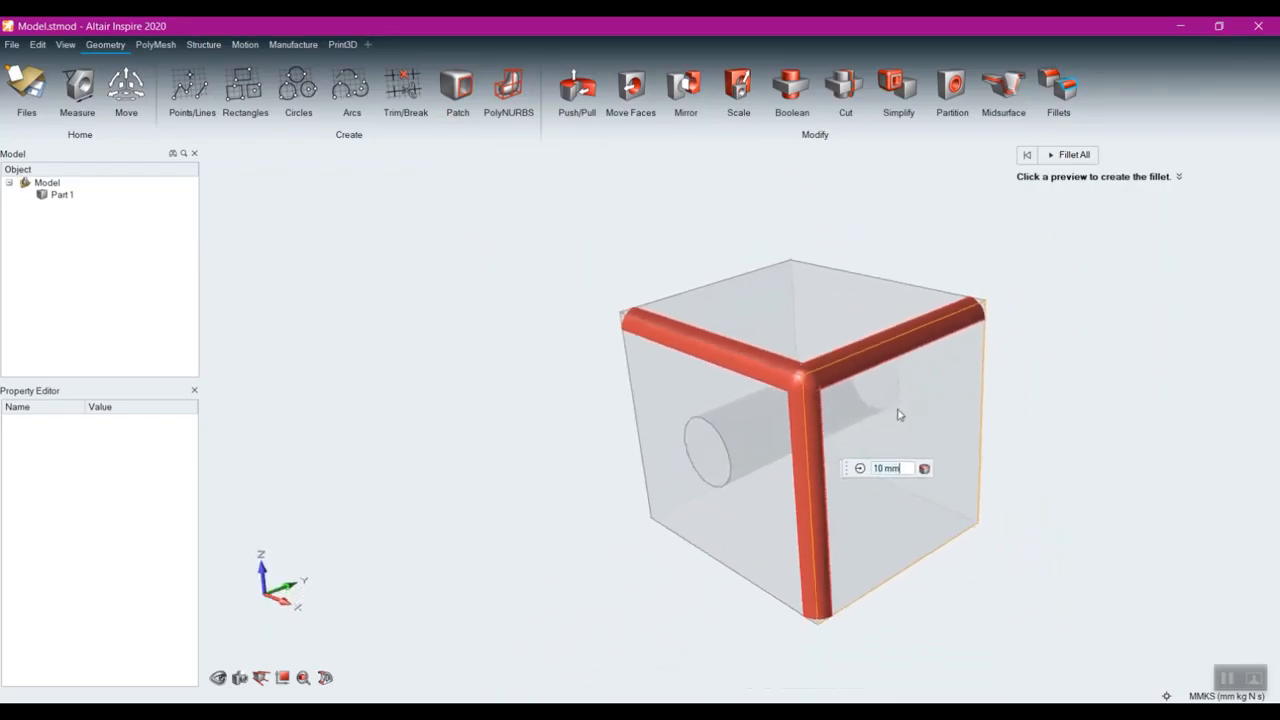
- Extend the 10 mm fillet selection to all edges of the block, including both hole rims, and create the fillets
drag(571, 220, 1034, 623)
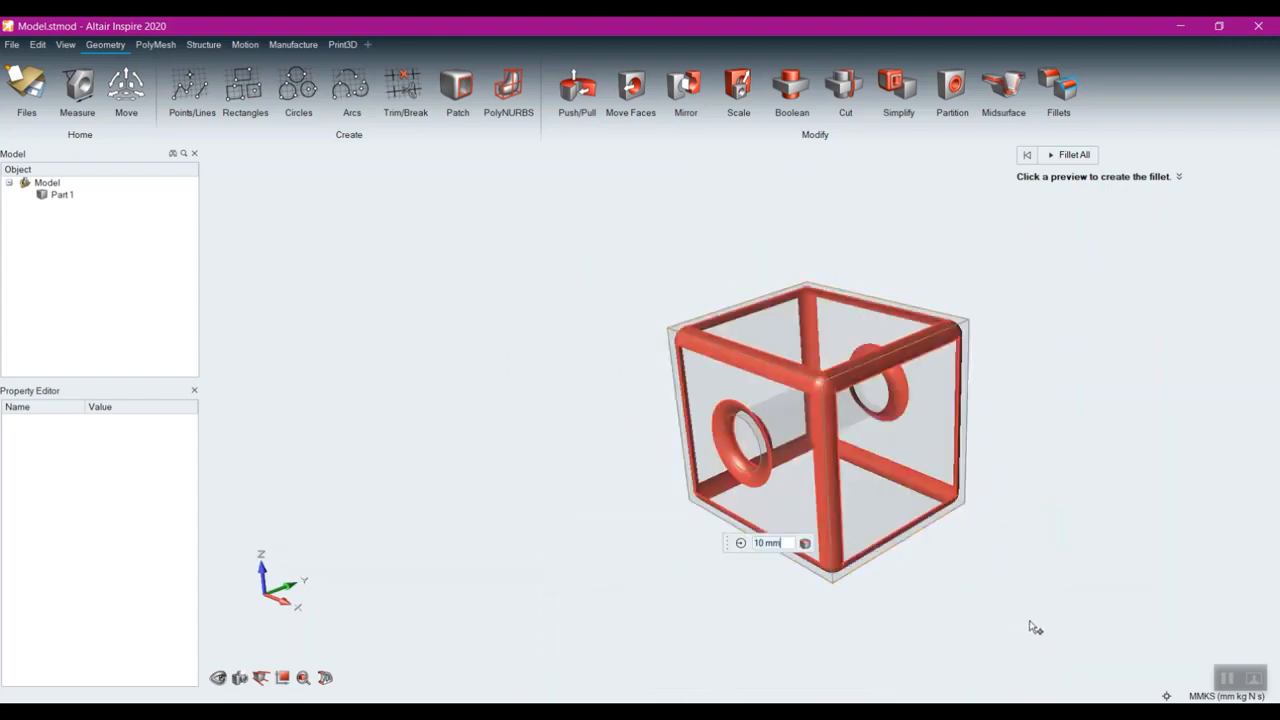
right_drag(633, 535, 762, 430)
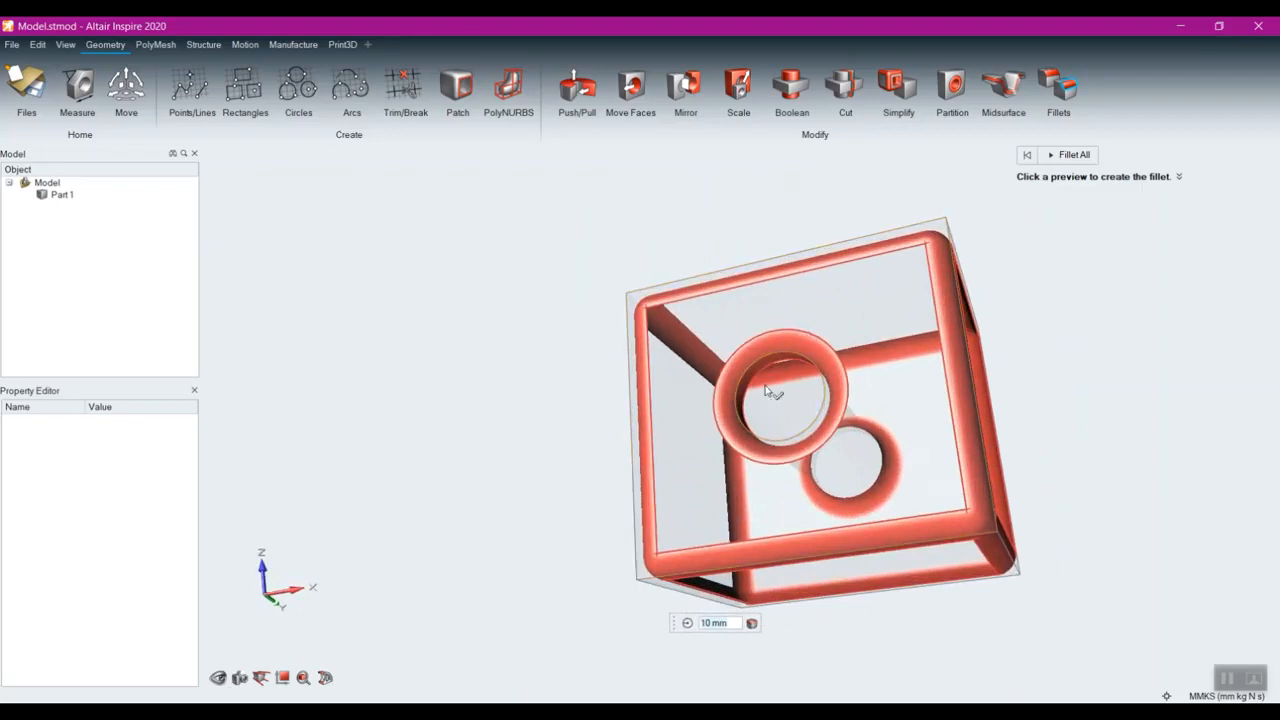
click(1076, 158)
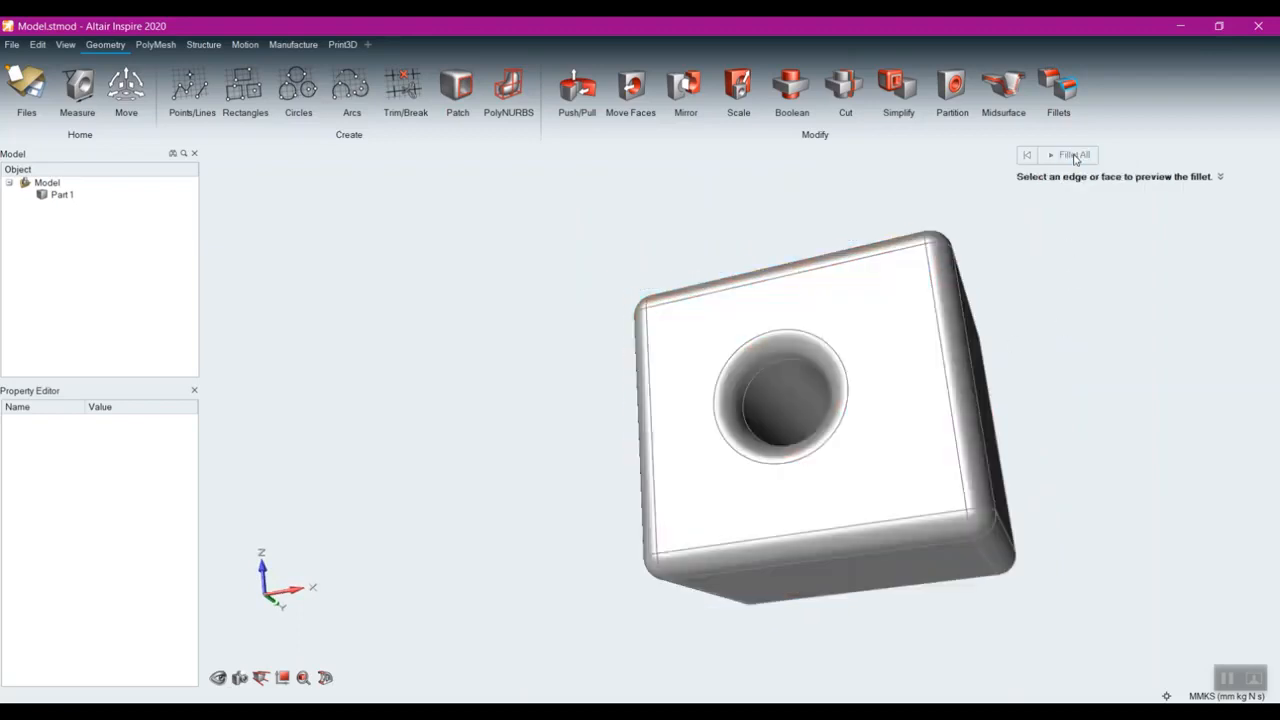
right_drag(1207, 551, 1098, 551)
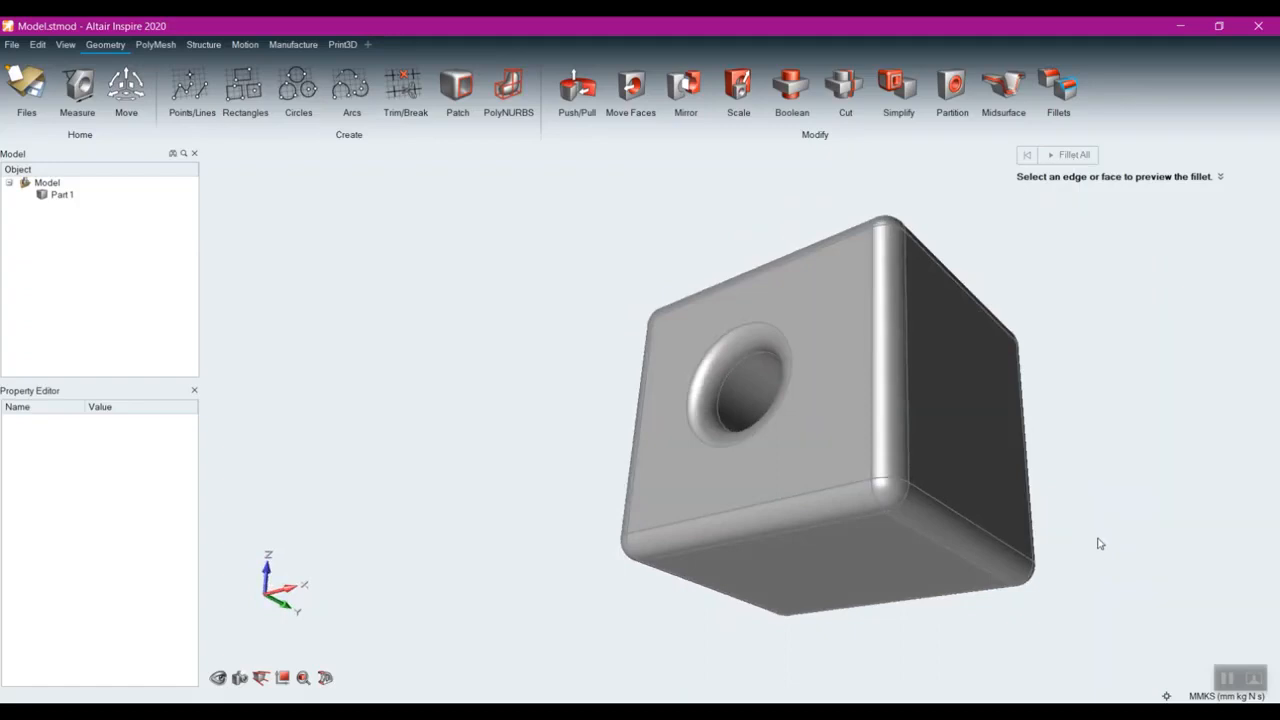
- Find all rounds on the block with Simplify, remove them and leave the tool
click(898, 95)
click(878, 165)
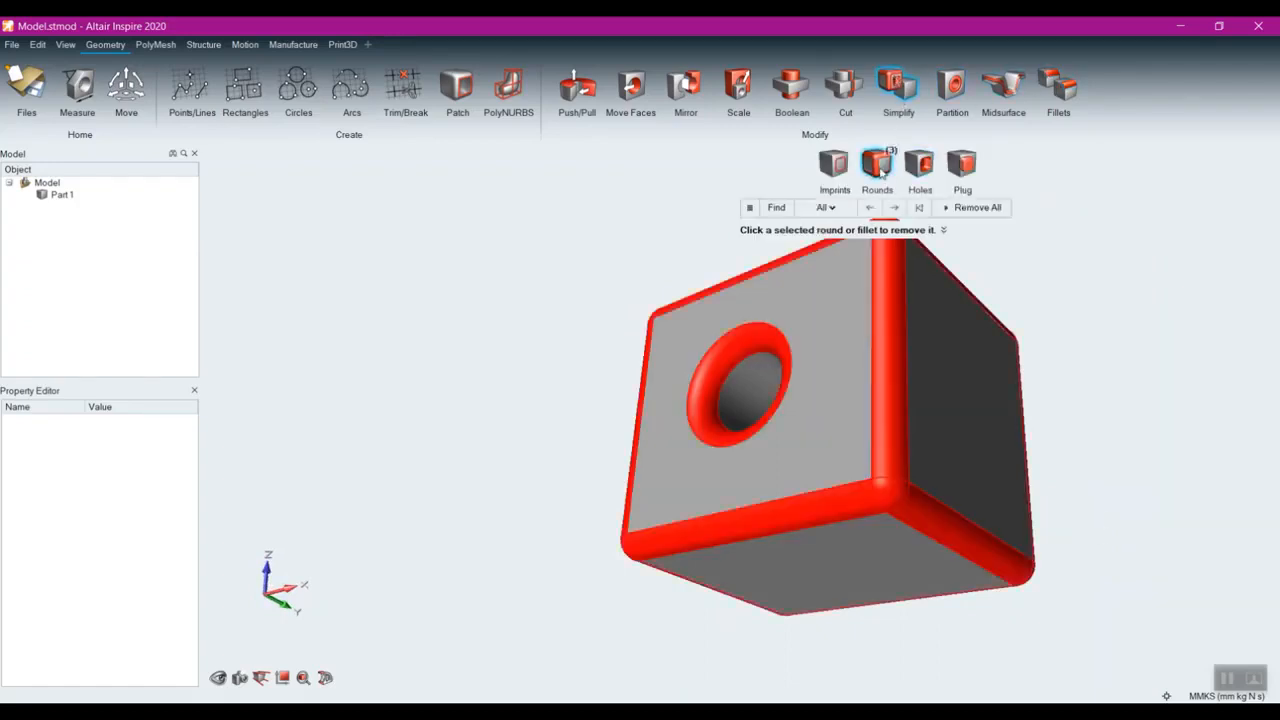
click(990, 210)
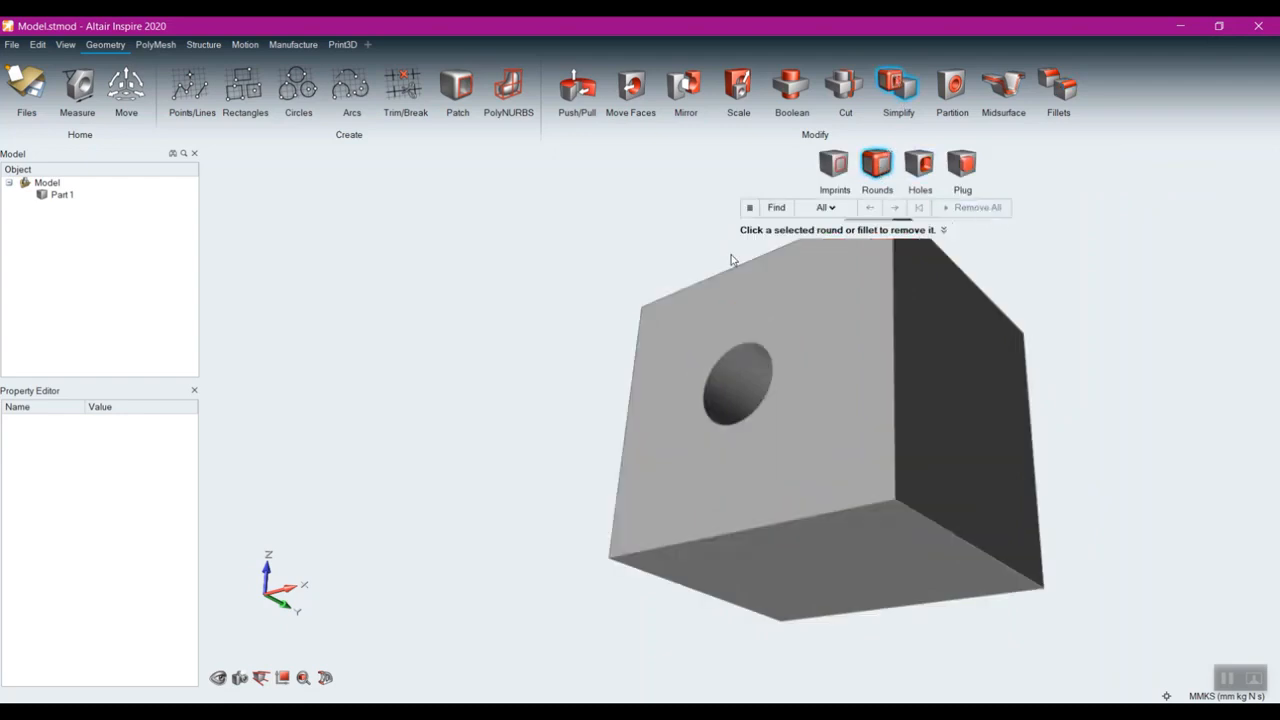
right_click(578, 306)
- Preview a chamfer on the block's top edge above the hole with a 10 mm distance and a 60 deg angle
click(1049, 78)
middle_drag(810, 217, 811, 319)
click(805, 359)
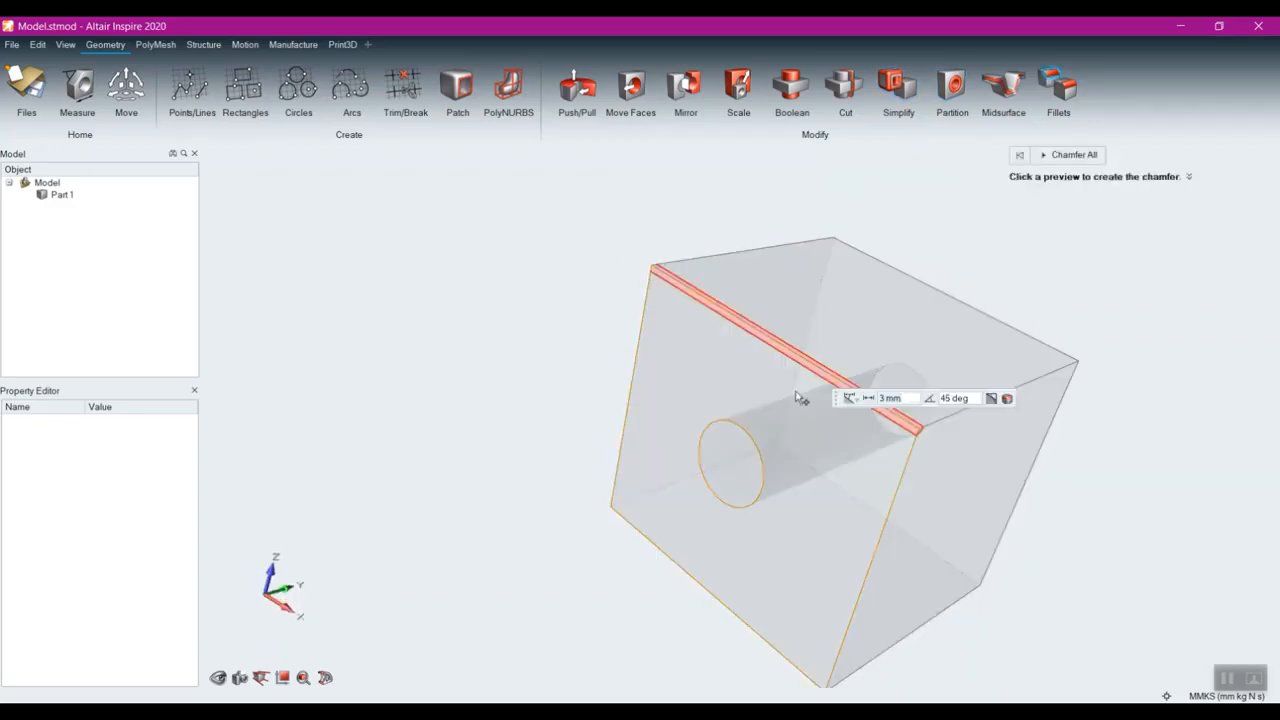
middle_drag(940, 507, 874, 506)
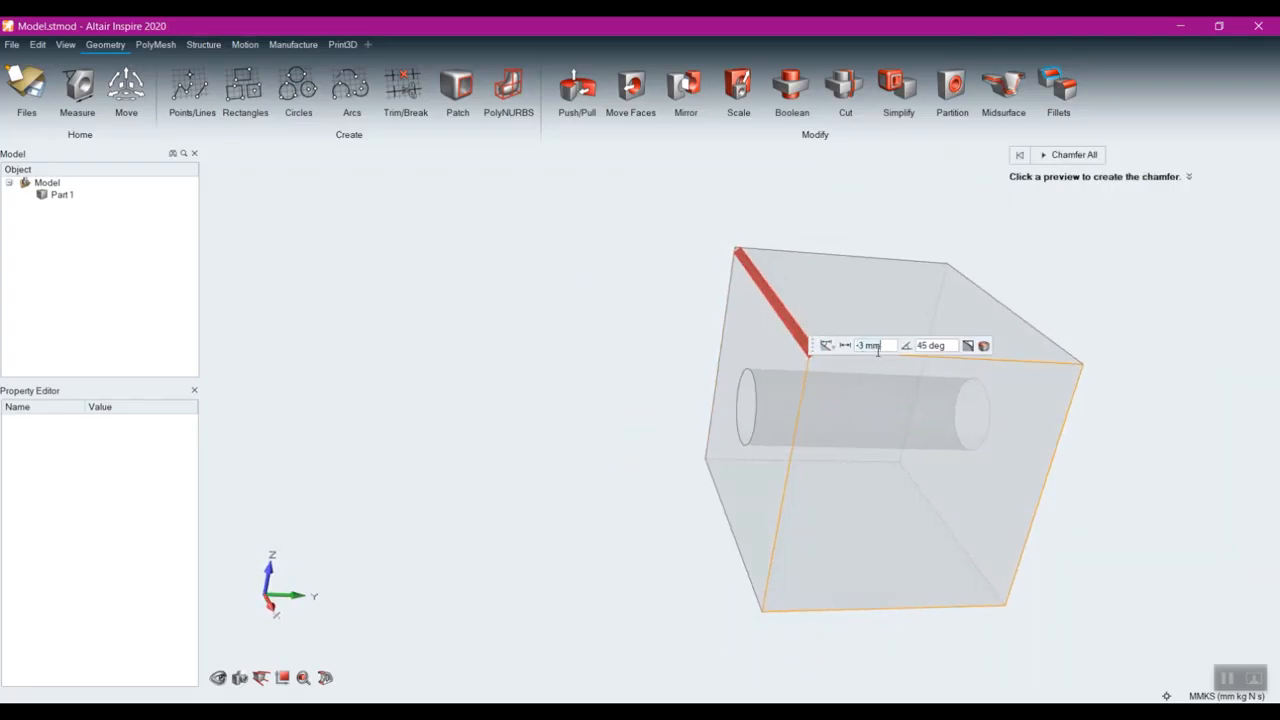
scroll(879, 355, down, 2)
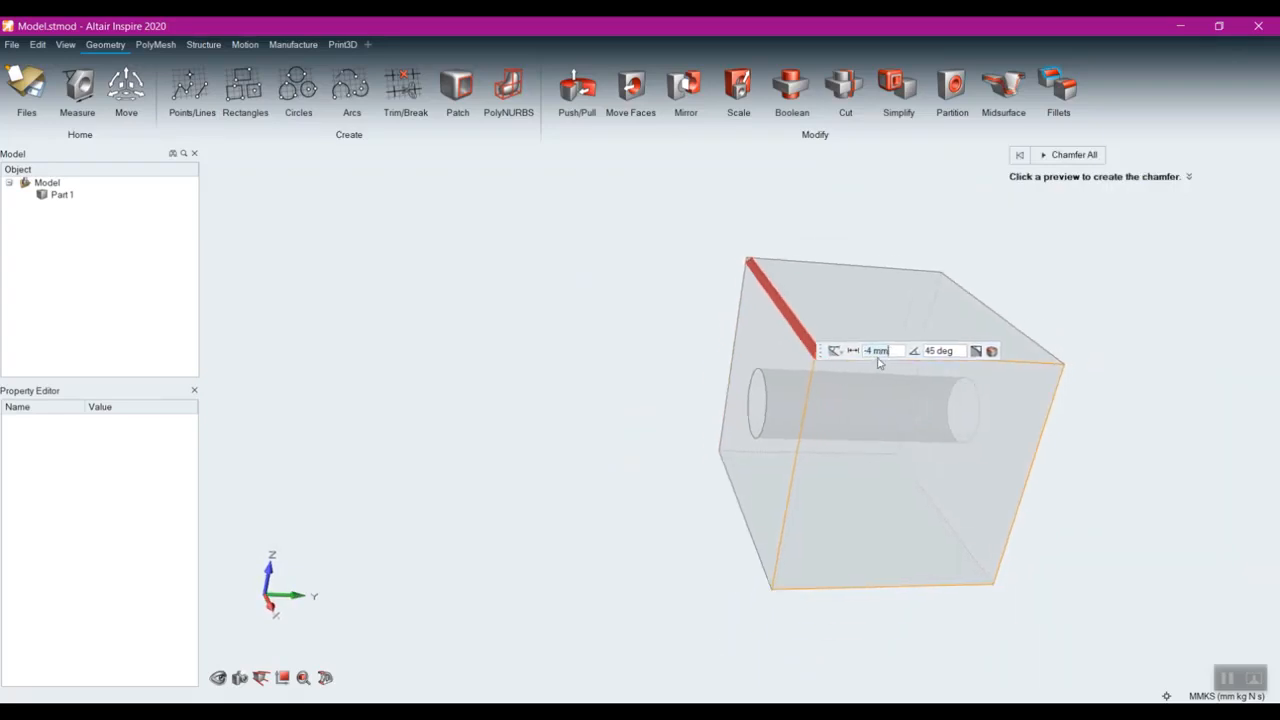
scroll(884, 351, down, 4)
text(10)
key(Return)
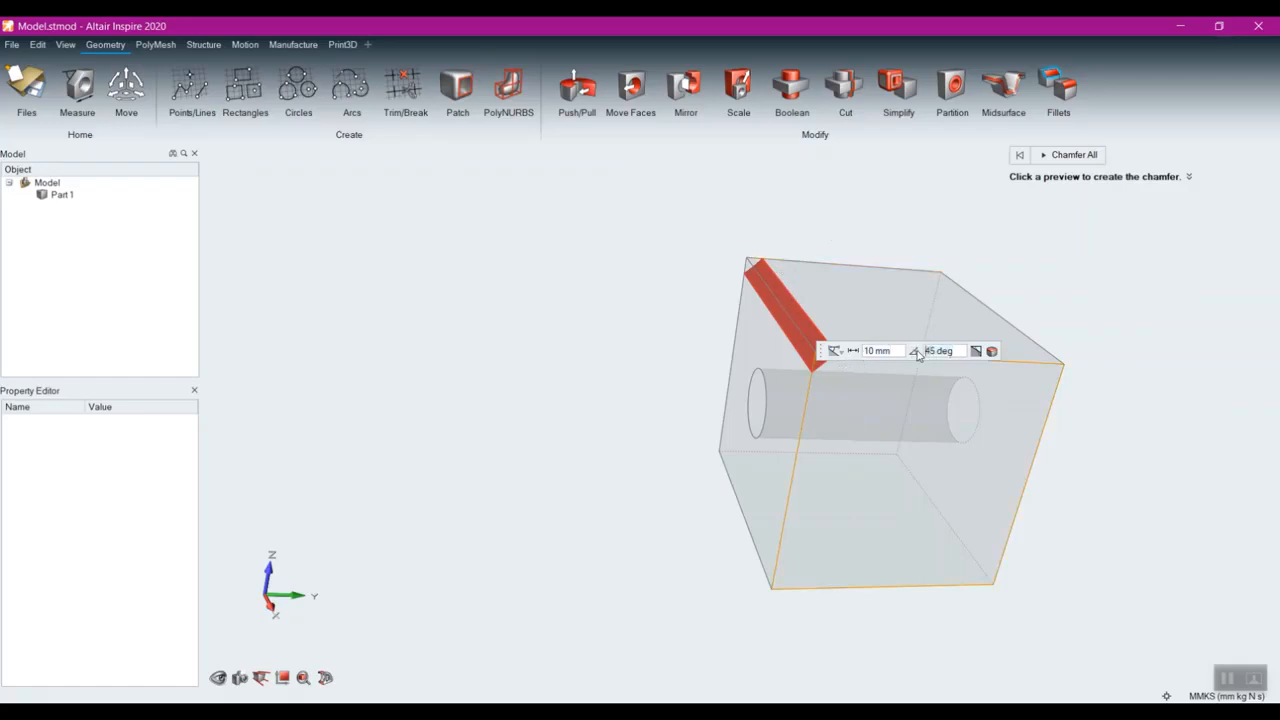
text(60)
key(Return)
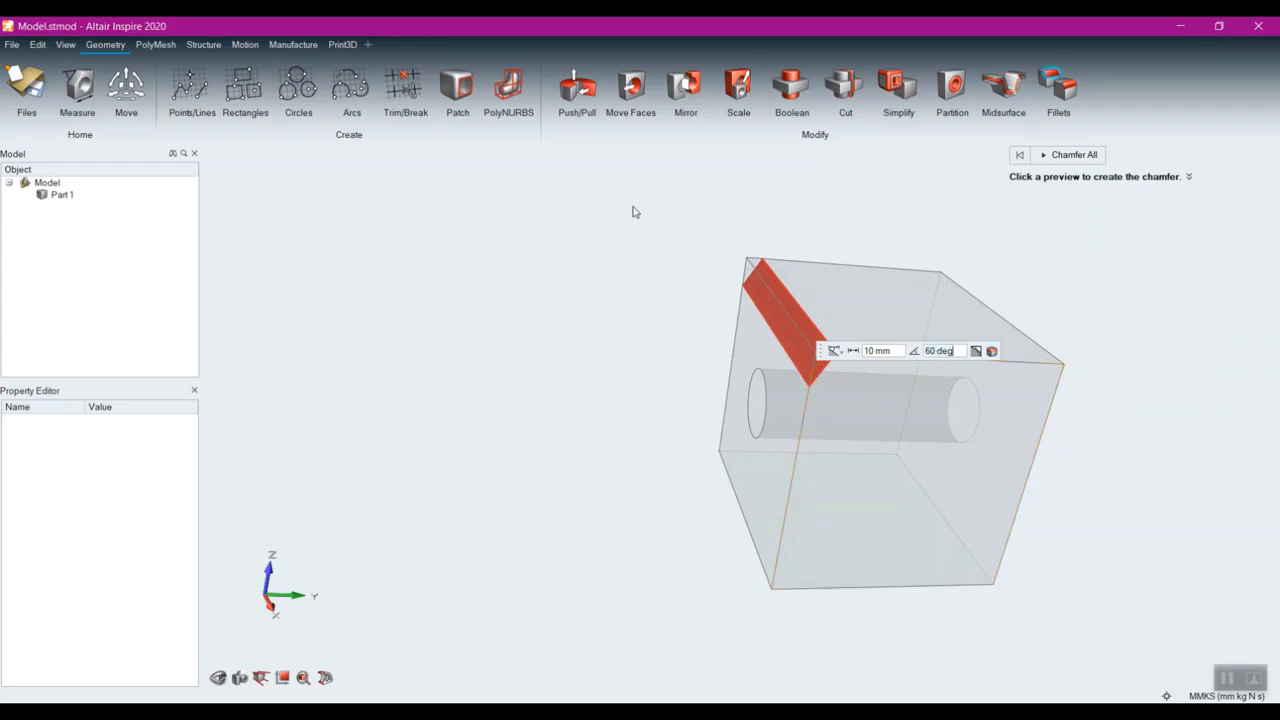
- Extend the 10 mm, 60 deg chamfer to all block edges and both hole rims, and create the chamfers
drag(633, 206, 1097, 654)
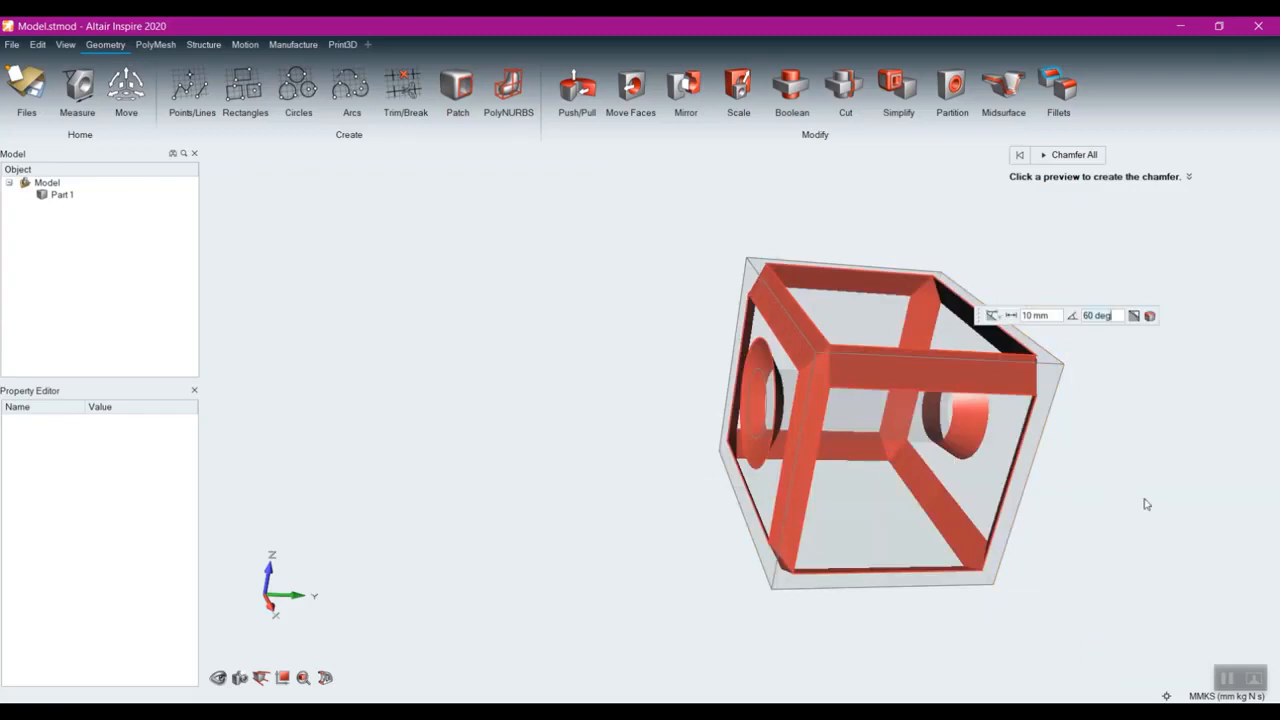
click(1072, 153)
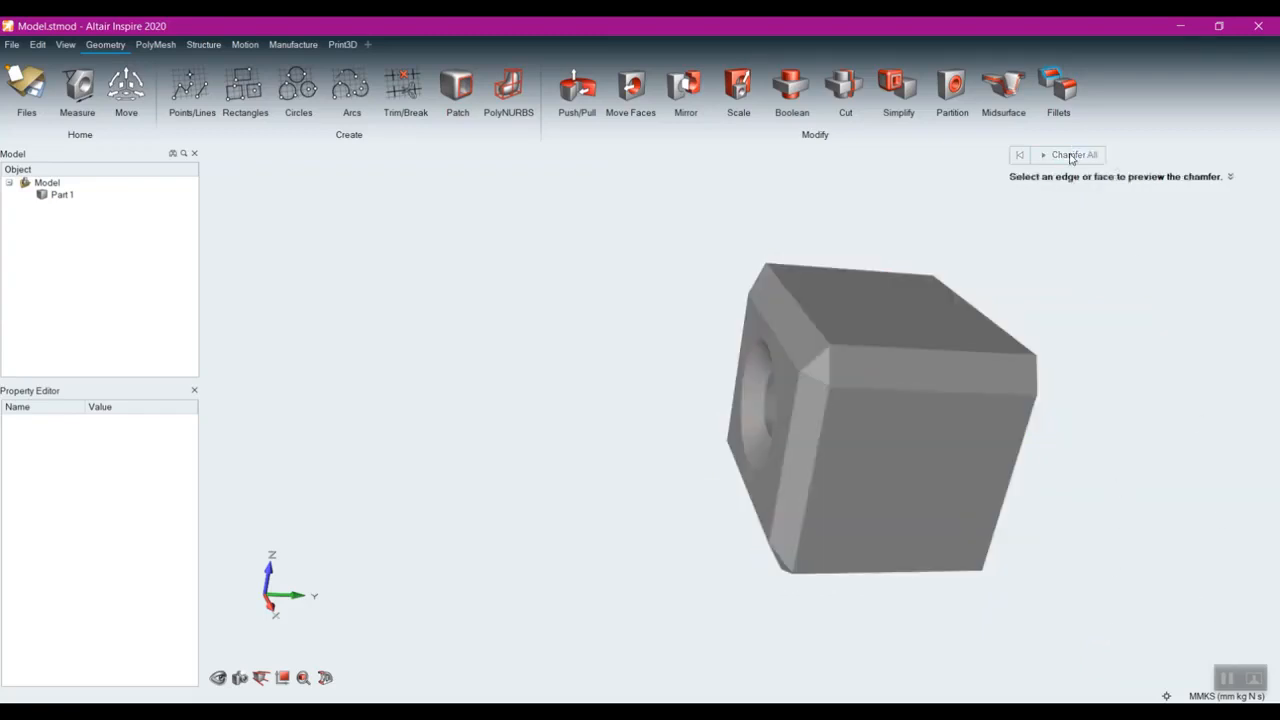
right_drag(780, 485, 857, 408)
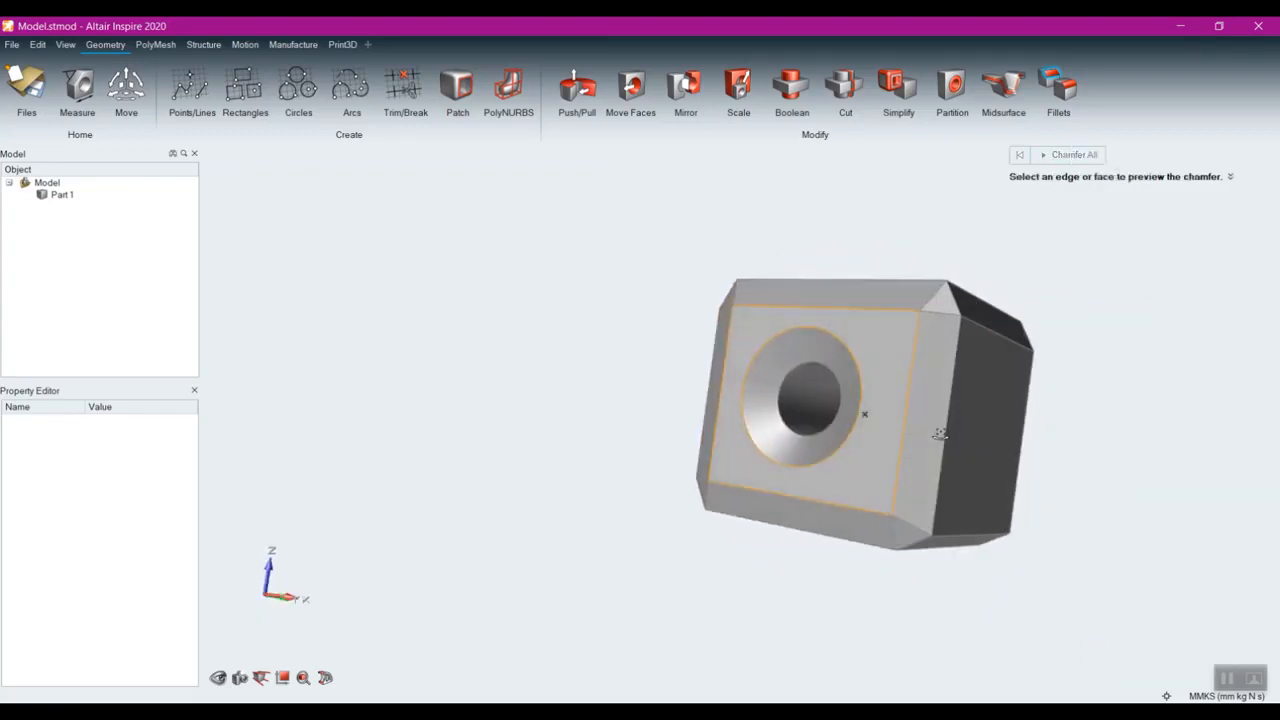